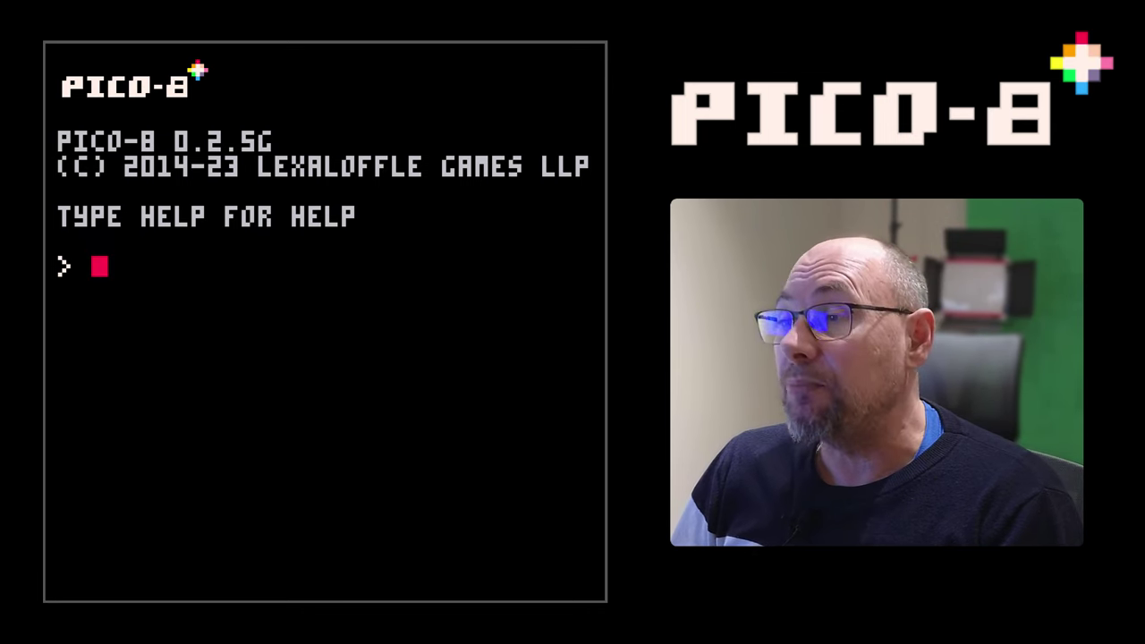
# Exit the startup console with Esc and switch to the empty code editor
pyautogui.press('Escape')
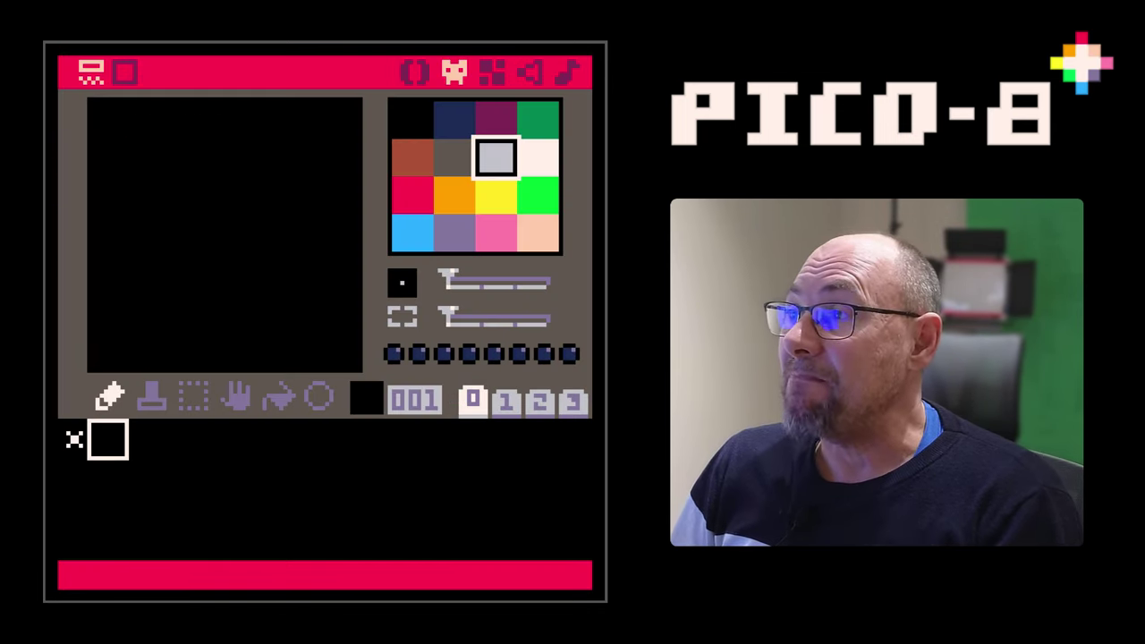
pyautogui.click(416, 71)
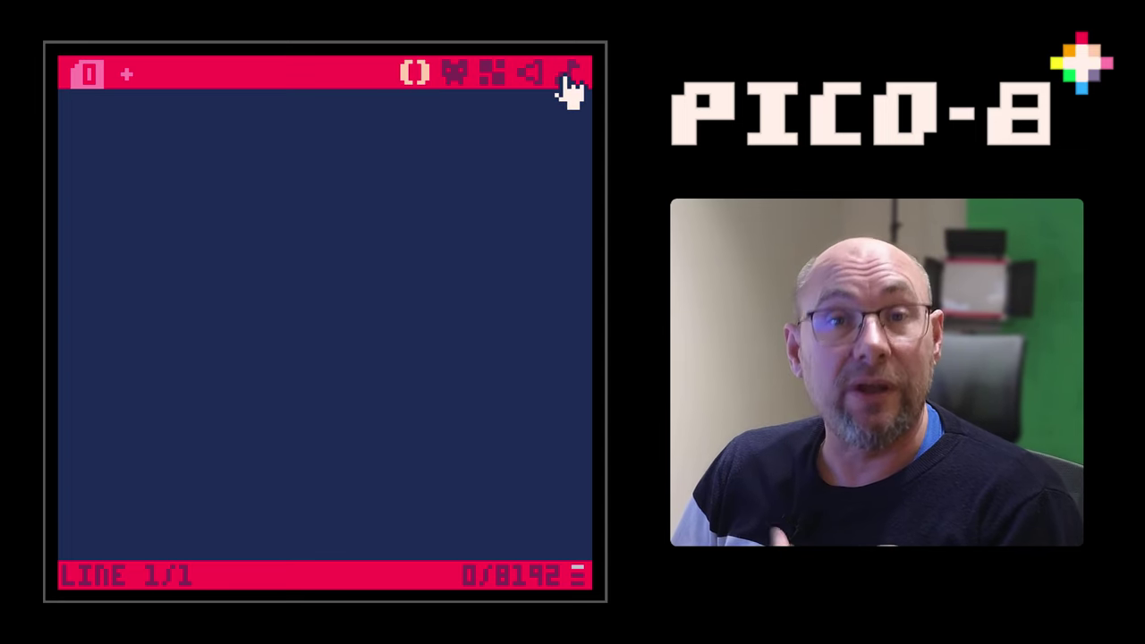
# Switch to the sprite editor to show the palette and blank sprite 001
pyautogui.click(452, 85)
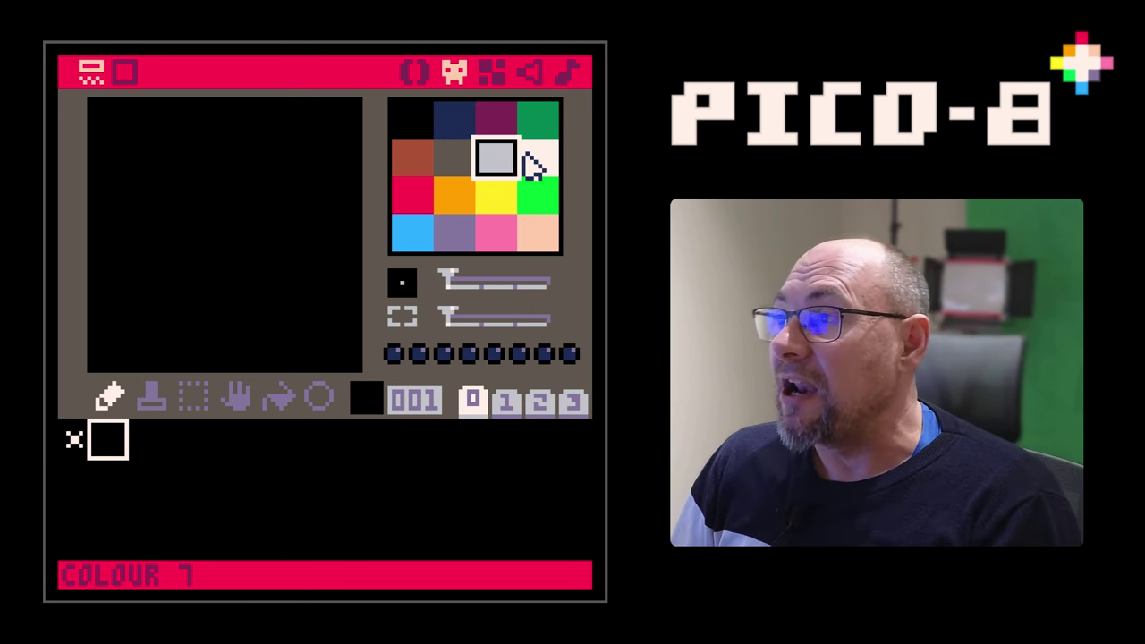
# Paint sprite 001's top row and left column dark green, plus a few scattered green pixels
pyautogui.click(539, 137)
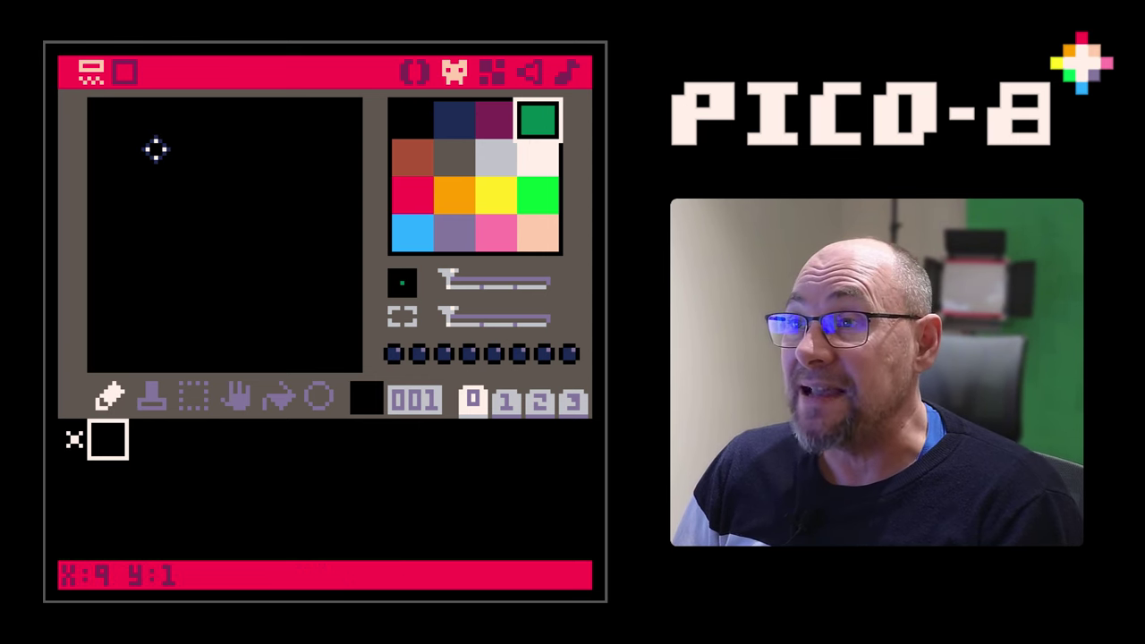
pyautogui.click(107, 118)
pyautogui.click(218, 207)
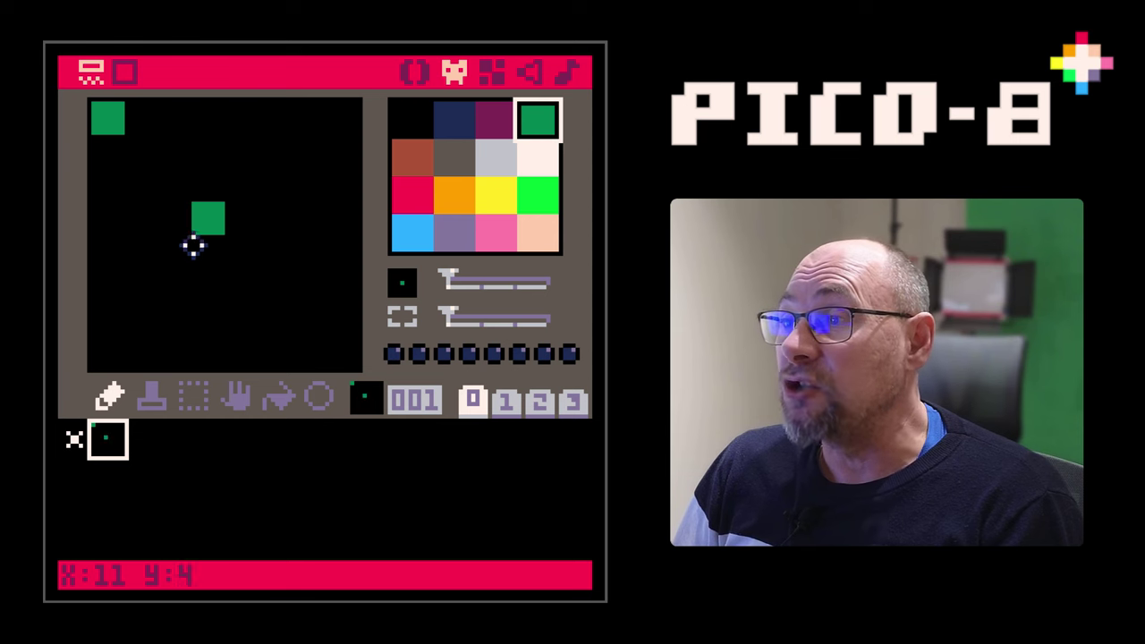
pyautogui.click(144, 309)
pyautogui.click(314, 162)
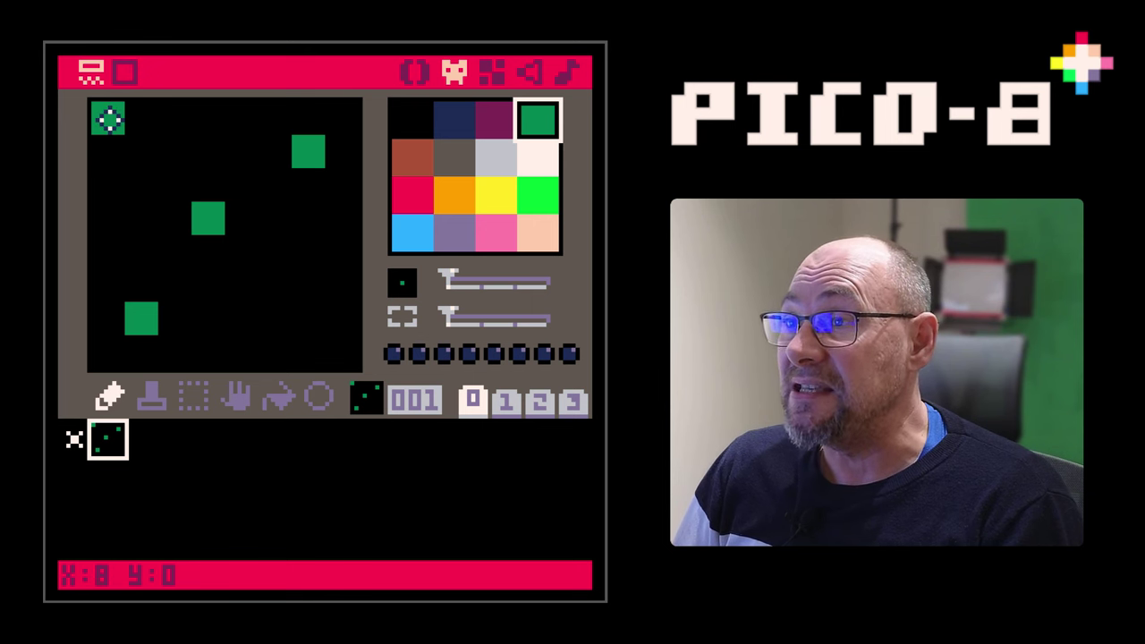
pyautogui.moveTo(109, 119); pyautogui.dragTo(347, 113)
pyautogui.moveTo(98, 116); pyautogui.dragTo(117, 361)
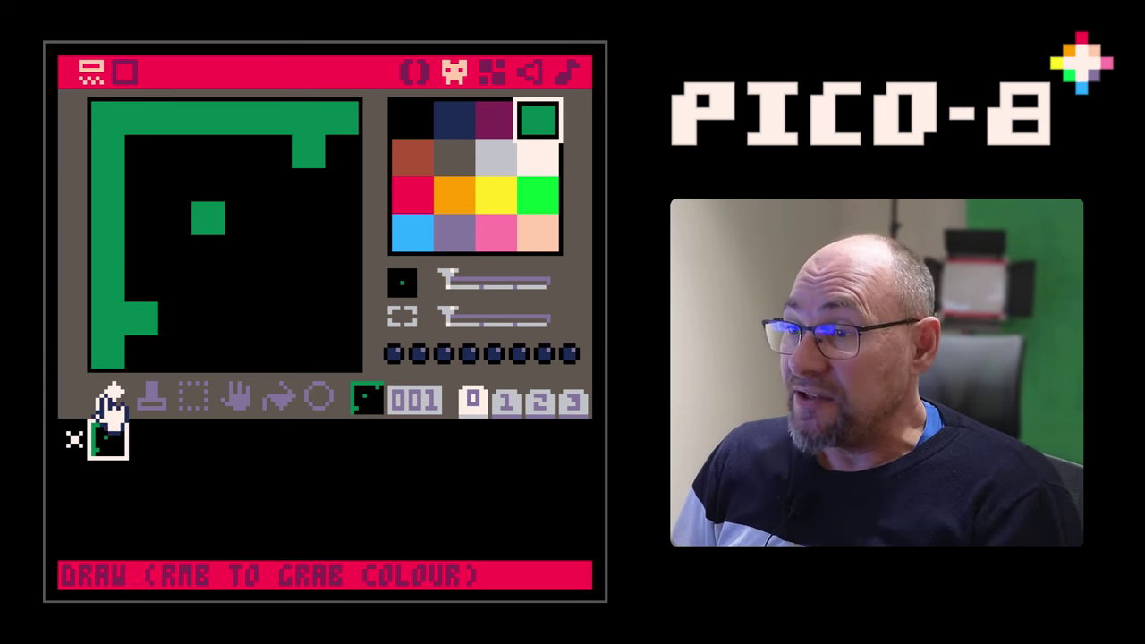
# Add two yellow bars and a yellow L-shaped stroke, then select empty sprite 002
pyautogui.click(496, 195)
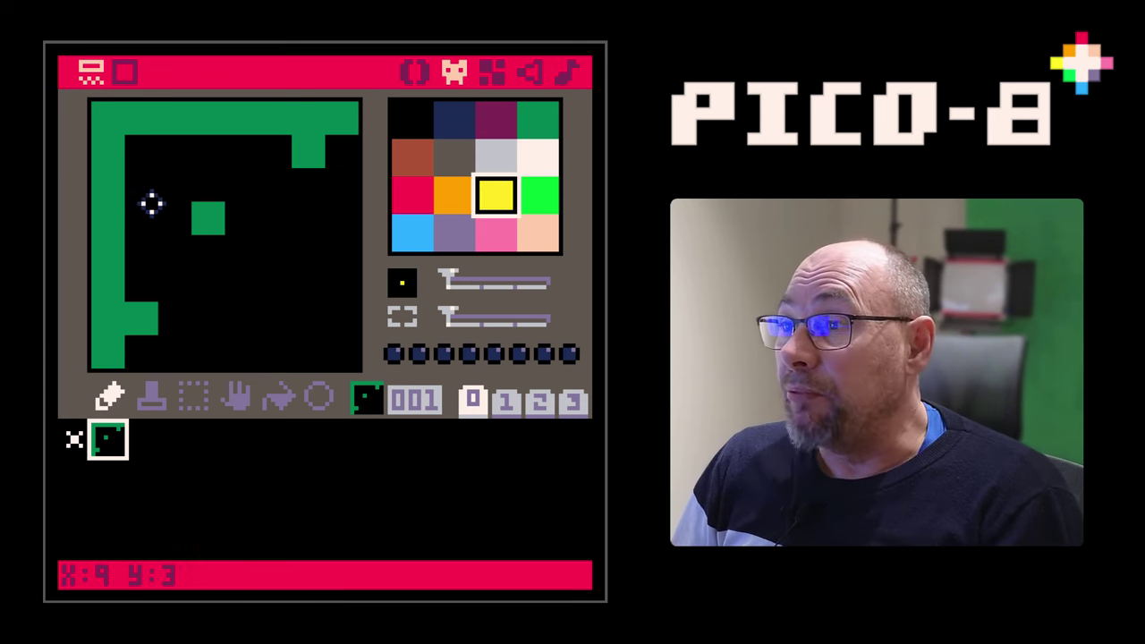
pyautogui.moveTo(174, 217); pyautogui.dragTo(277, 218)
pyautogui.moveTo(302, 164); pyautogui.dragTo(201, 154)
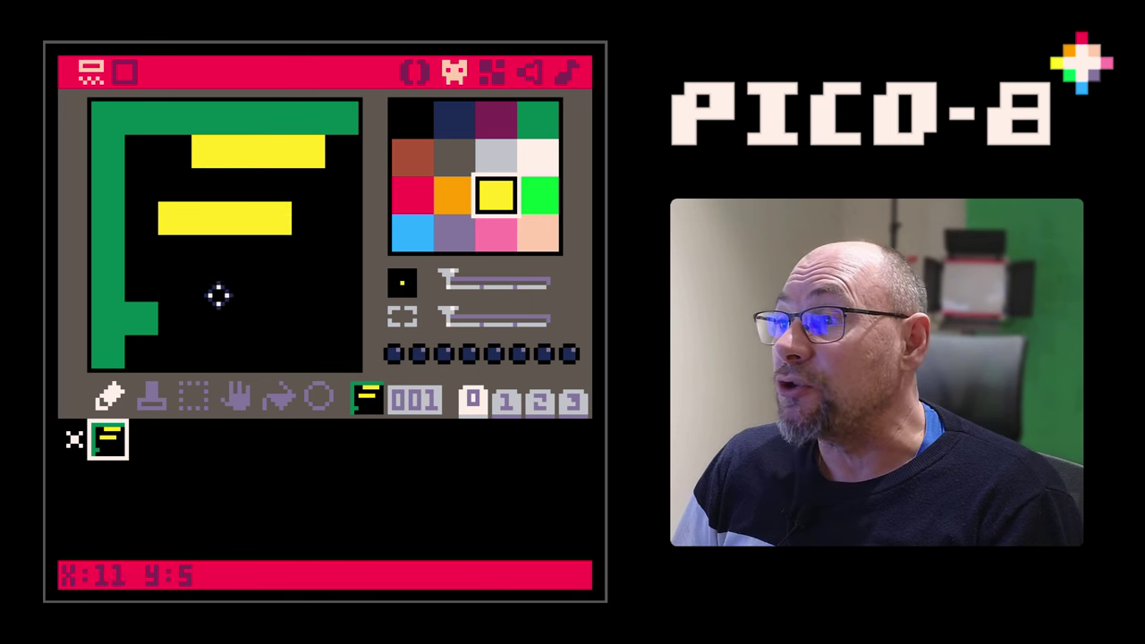
pyautogui.moveTo(231, 318); pyautogui.dragTo(317, 280)
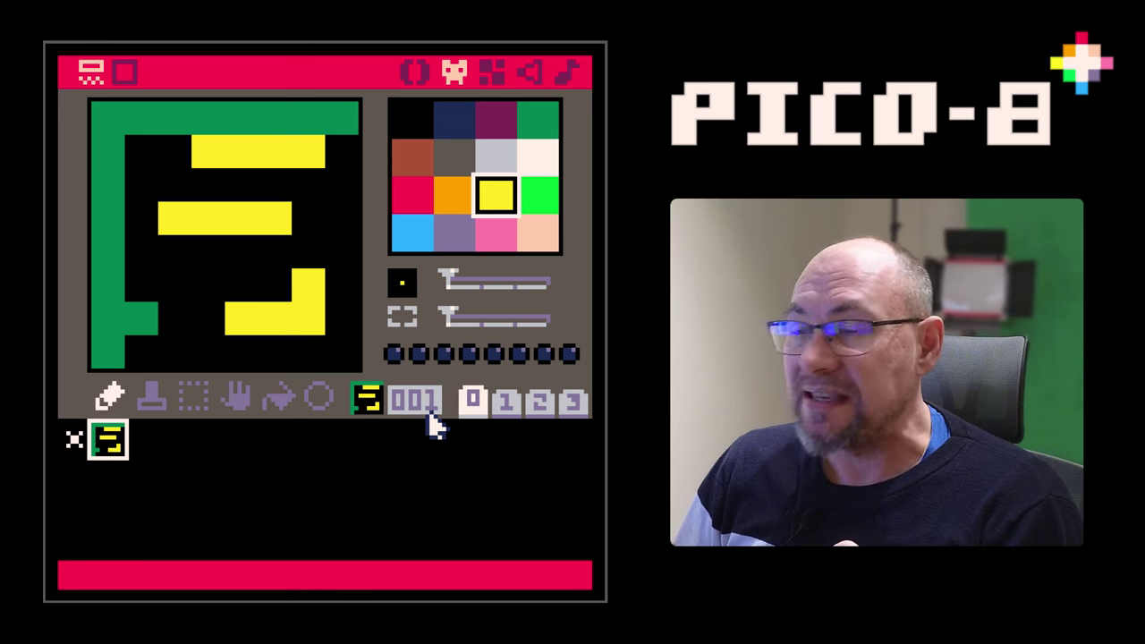
pyautogui.click(148, 470)
pyautogui.click(144, 440)
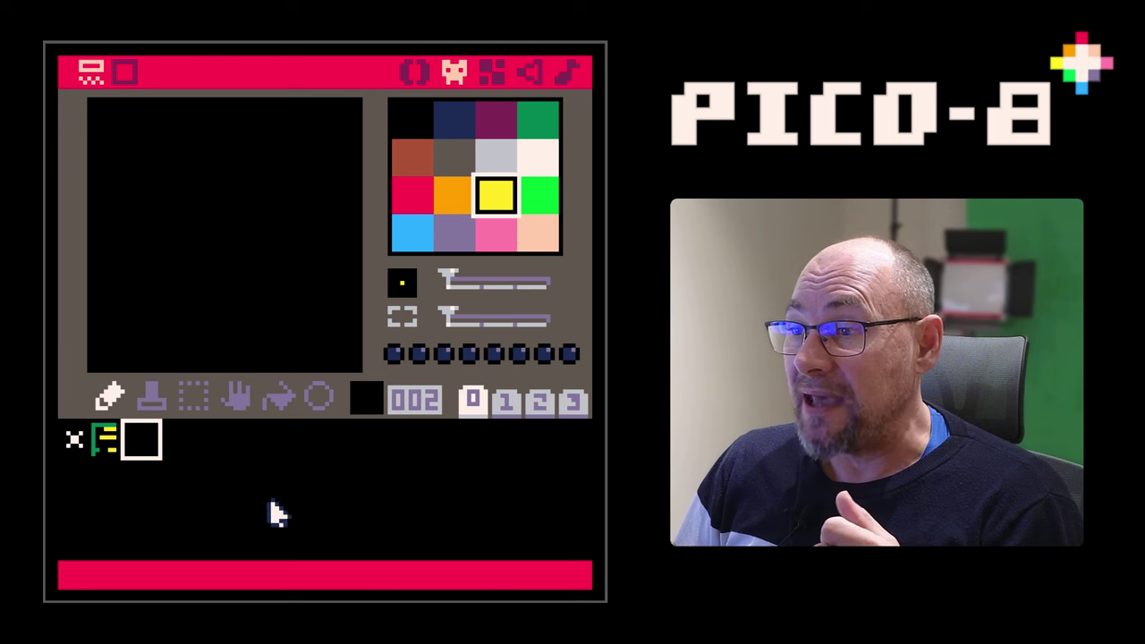
# Draw a yellow staircase arch in sprite 002, then view sprites 001, 002 and 000
pyautogui.moveTo(107, 284)
pyautogui.mouseDown()
pyautogui.moveTo(192, 162)
pyautogui.moveTo(313, 284)
pyautogui.mouseUp()
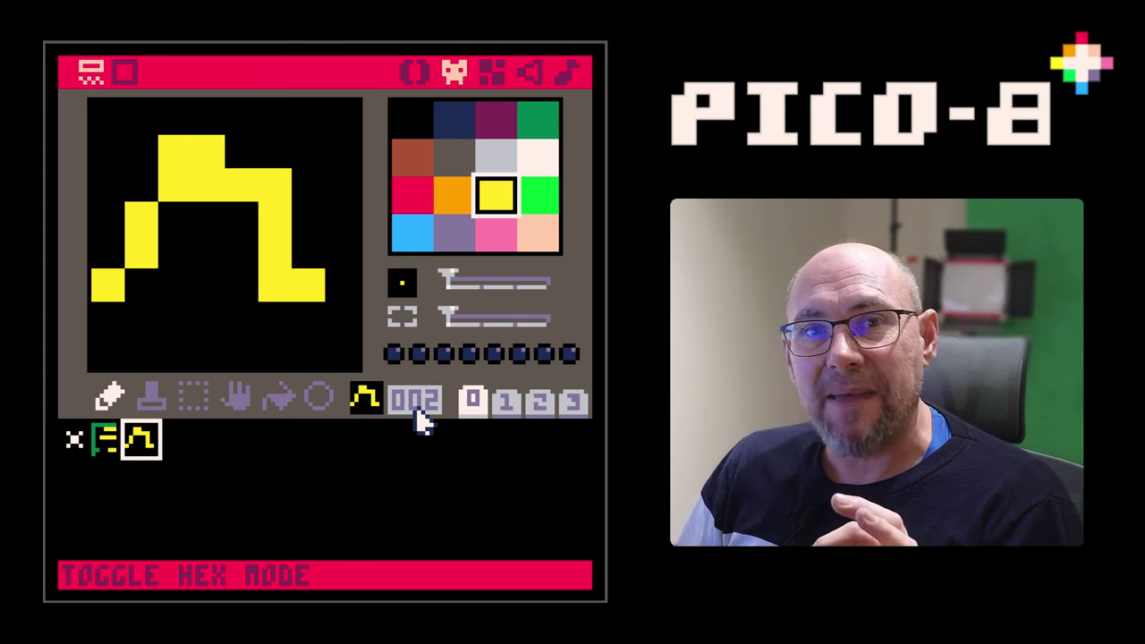
pyautogui.click(104, 445)
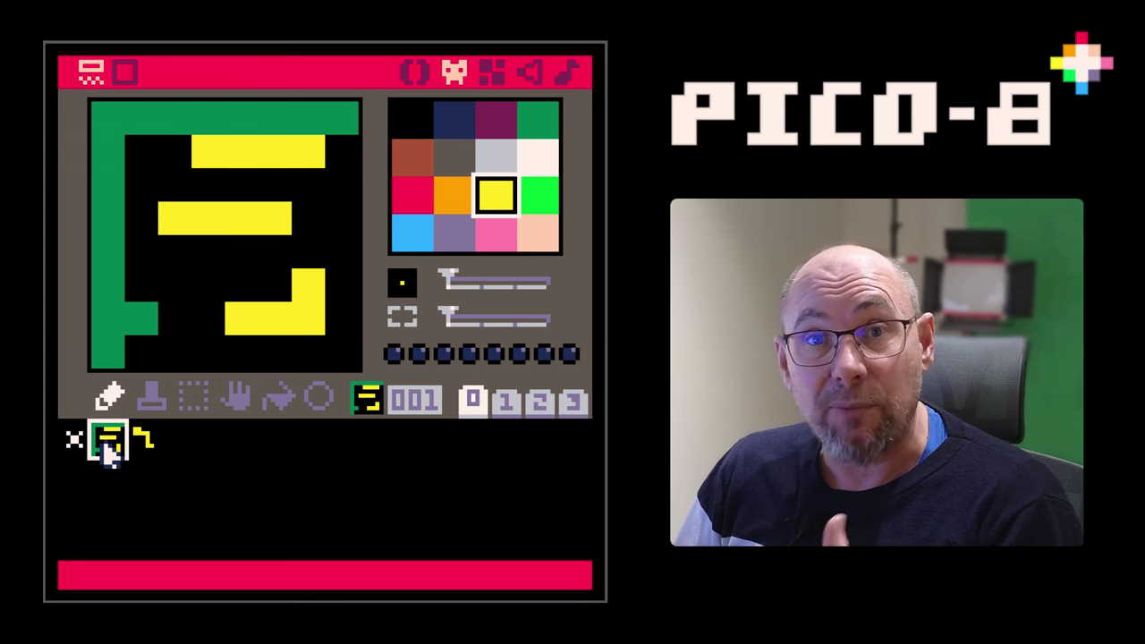
pyautogui.click(141, 443)
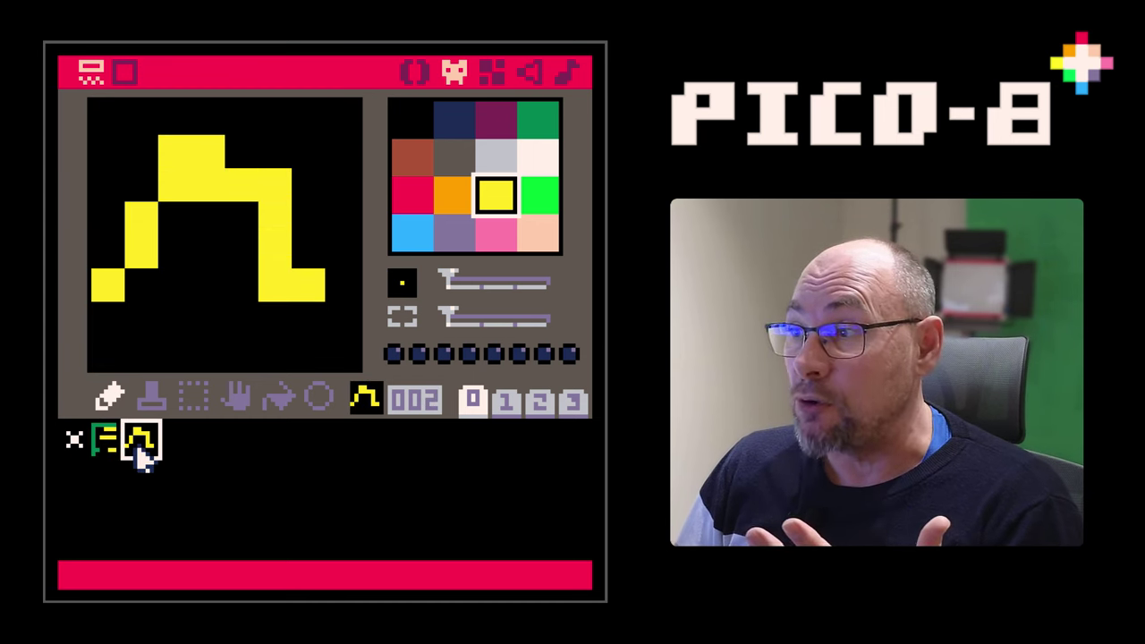
pyautogui.click(74, 441)
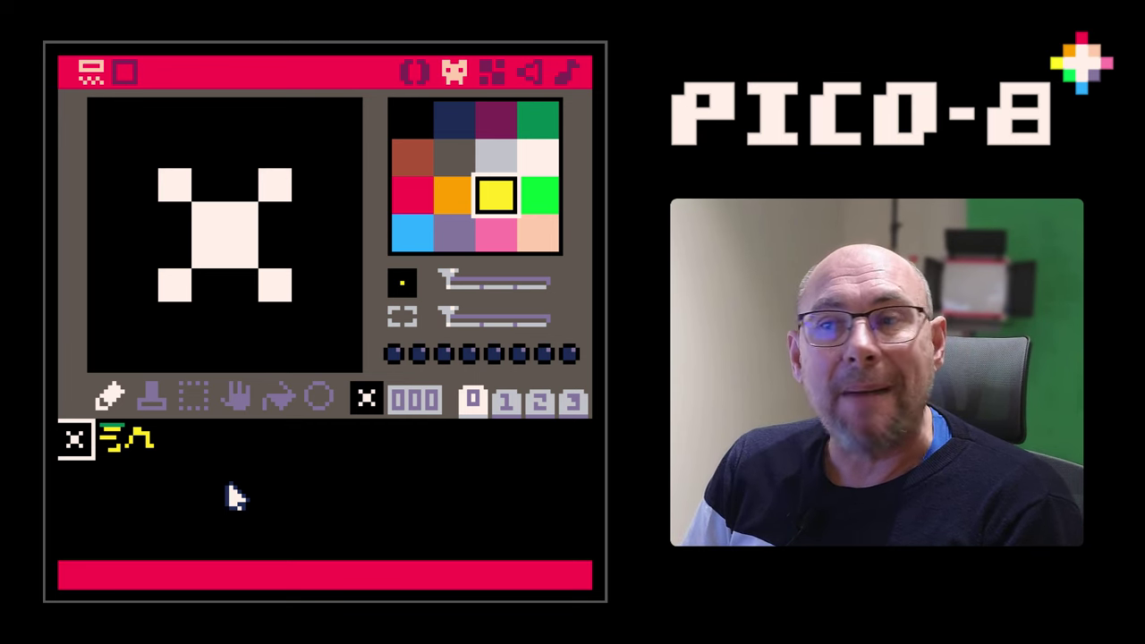
# Browse the sprite sheet, visiting slots 063 and 127 and sprite pages 0–3
pyautogui.click(109, 439)
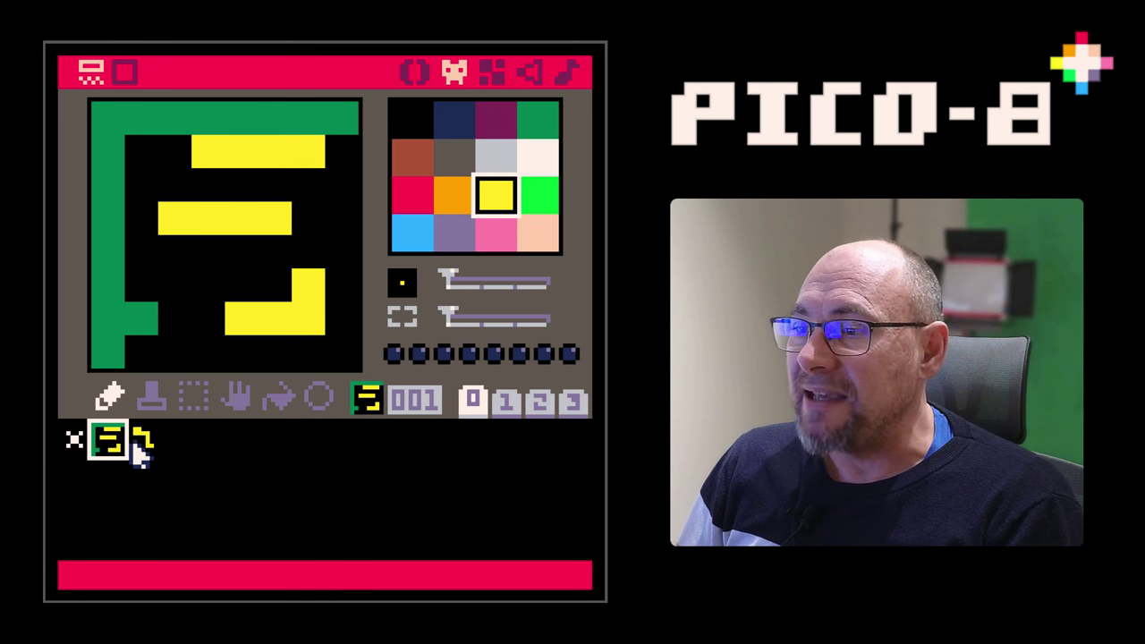
pyautogui.click(586, 555)
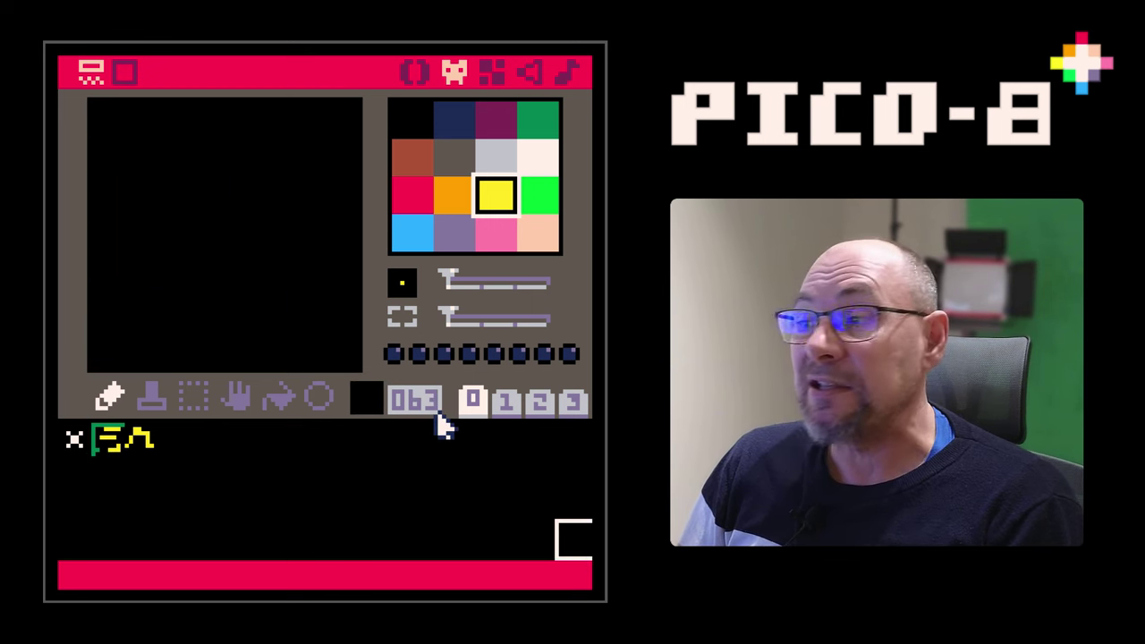
pyautogui.click(77, 447)
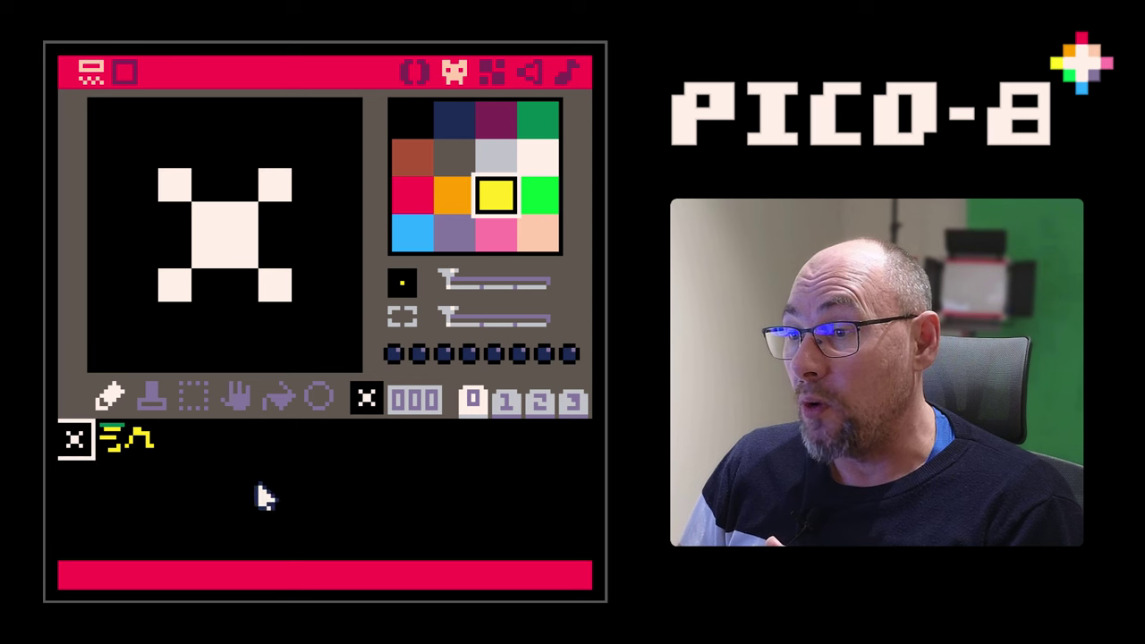
pyautogui.click(566, 549)
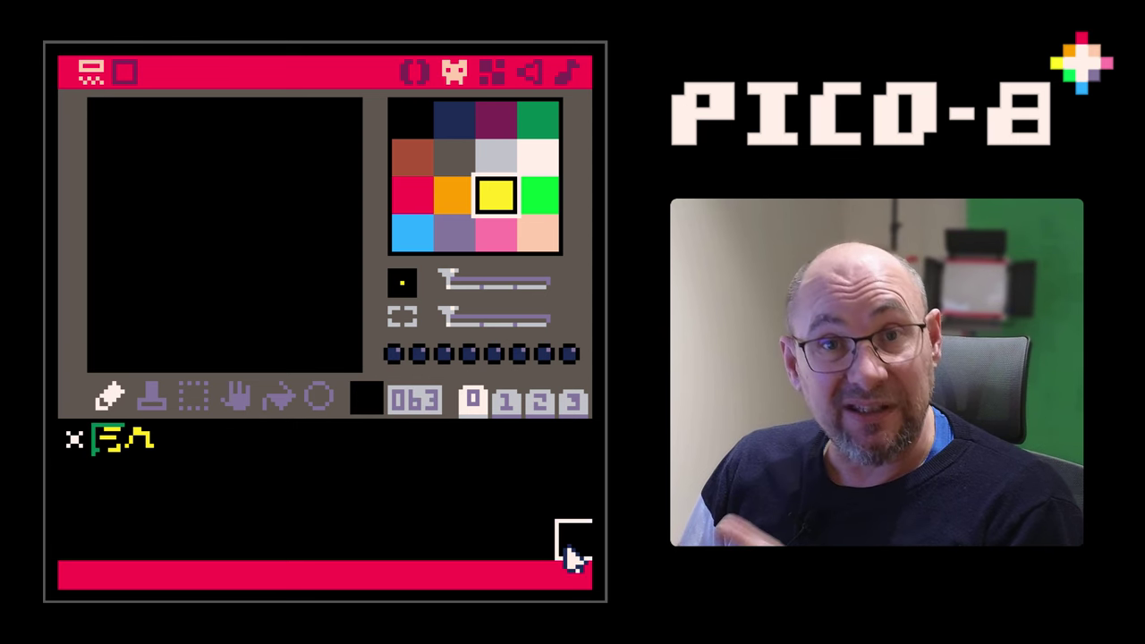
pyautogui.click(505, 403)
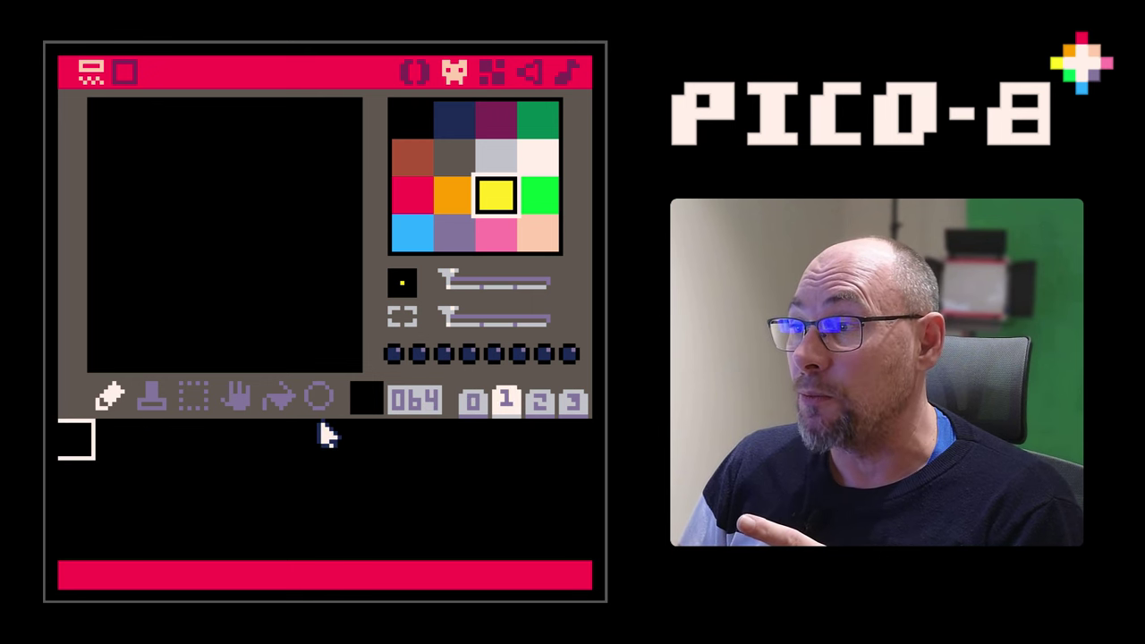
pyautogui.click(577, 548)
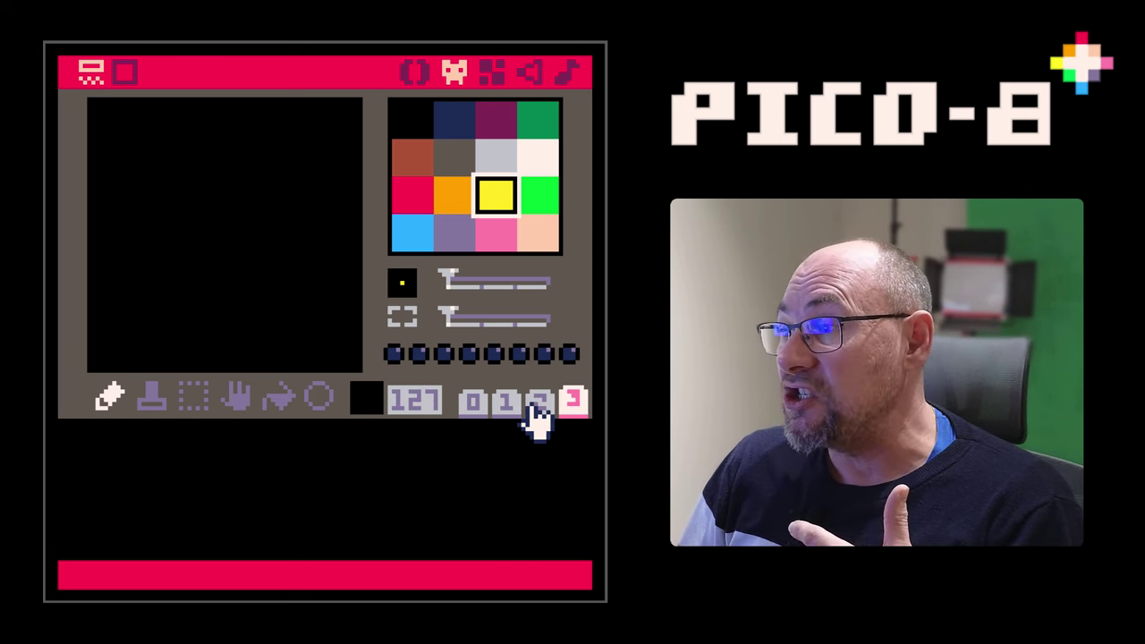
pyautogui.click(474, 403)
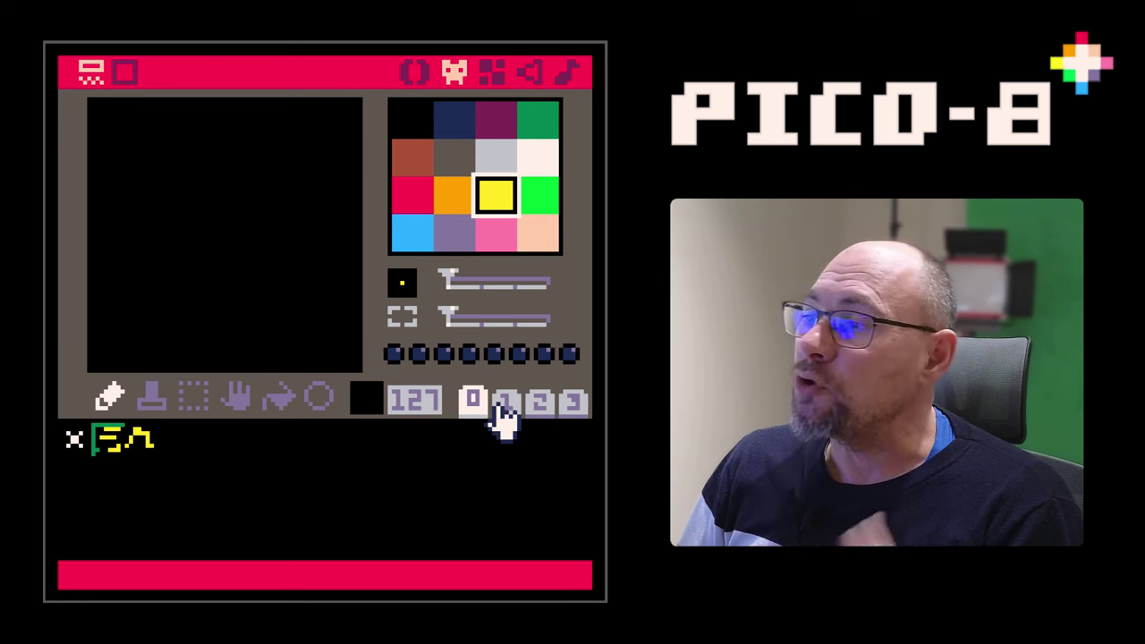
pyautogui.click(540, 404)
pyautogui.click(570, 402)
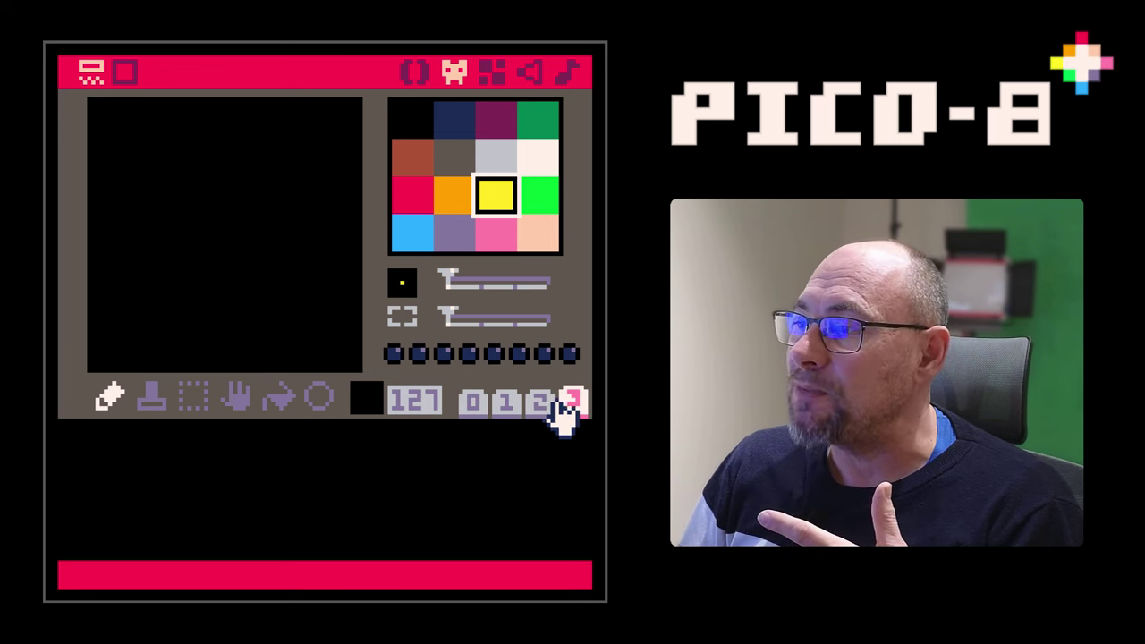
pyautogui.click(539, 404)
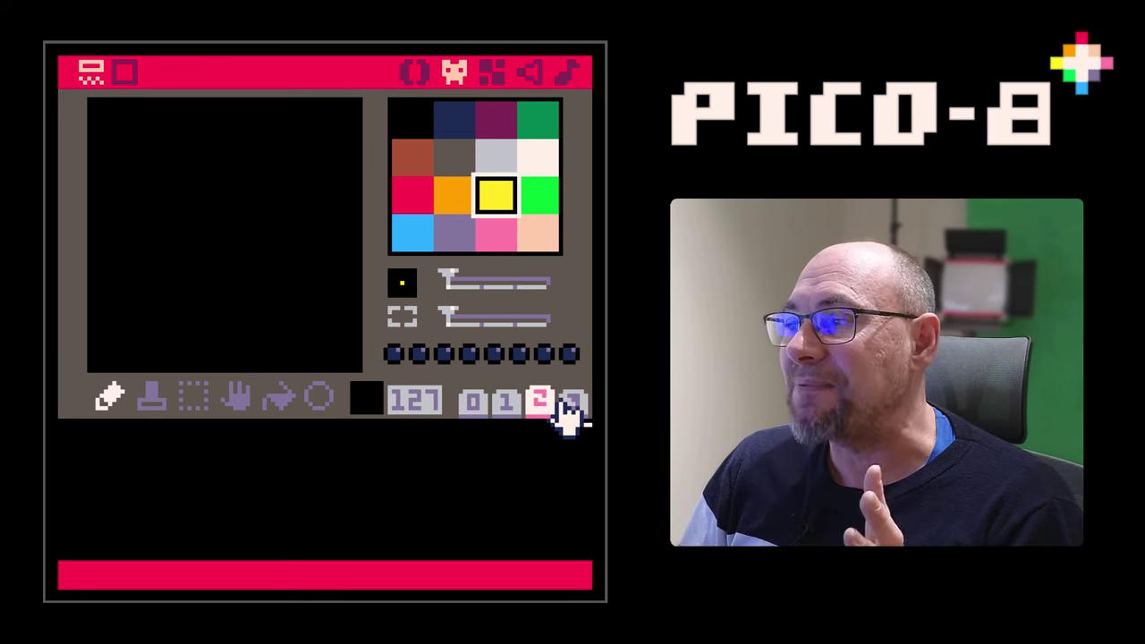
pyautogui.click(474, 404)
pyautogui.click(504, 404)
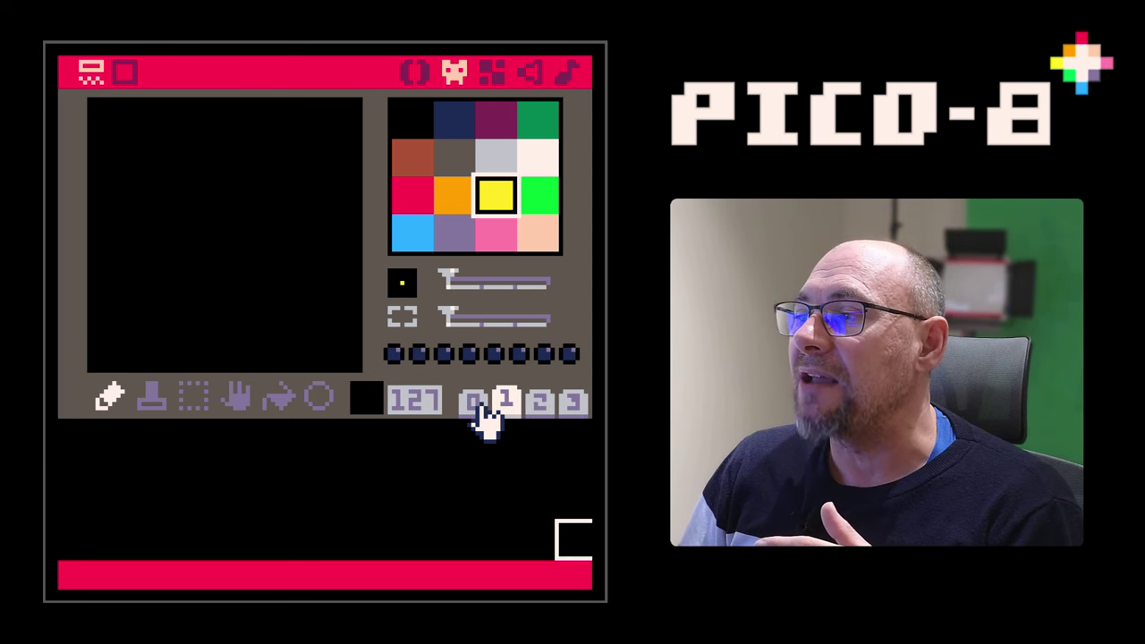
pyautogui.click(475, 405)
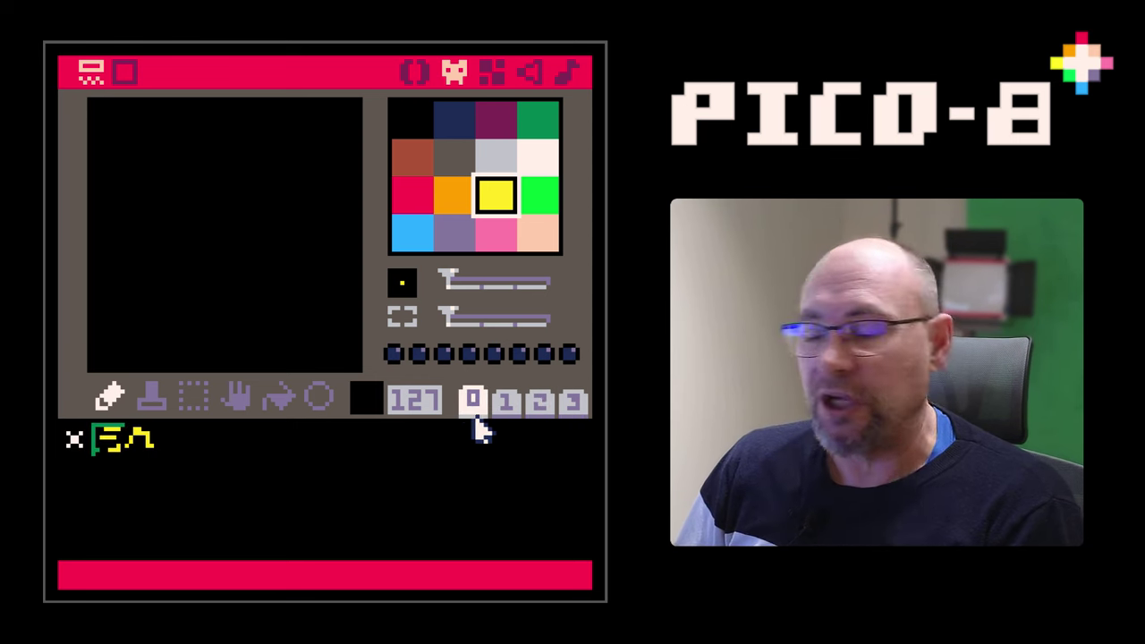
# Delete the yellow arch from sprite 002 and the maze tile from sprite 001
pyautogui.click(140, 447)
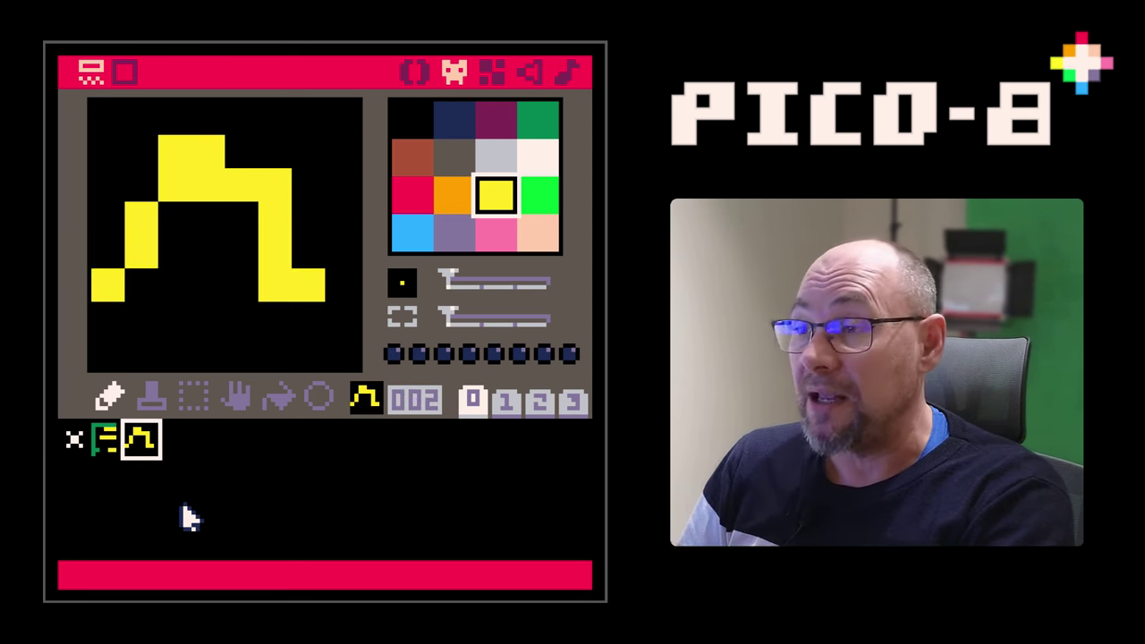
pyautogui.press('Delete')
pyautogui.click(102, 440)
pyautogui.press('Delete')
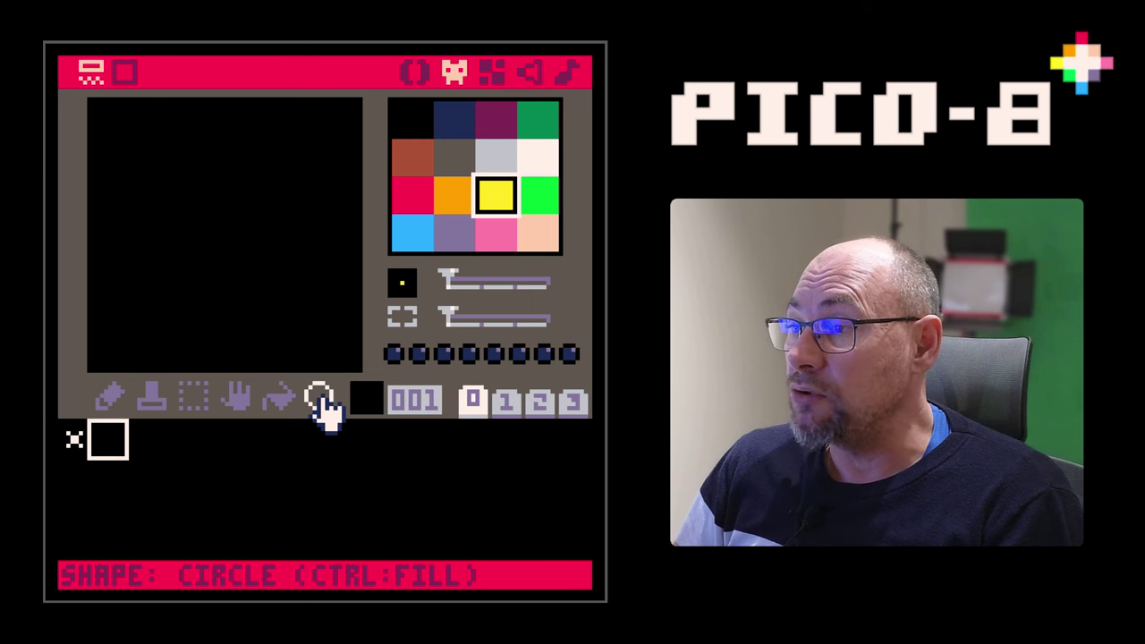
# Try a yellow circle outline and a yellow rectangle outline on sprite 001, undoing each
pyautogui.click(322, 404)
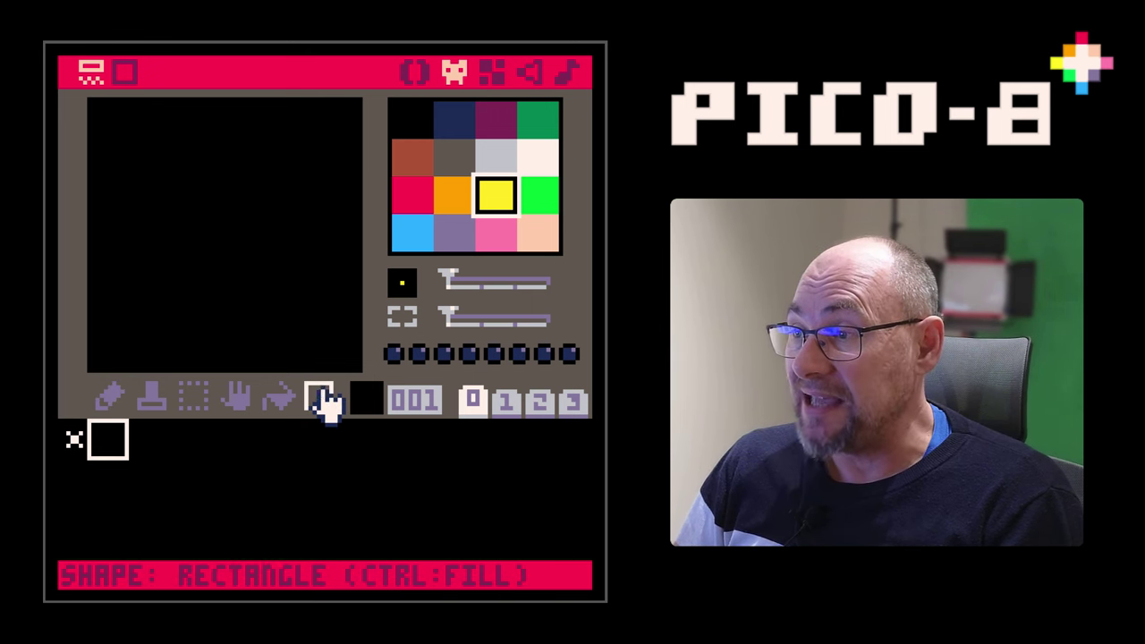
pyautogui.click(322, 403)
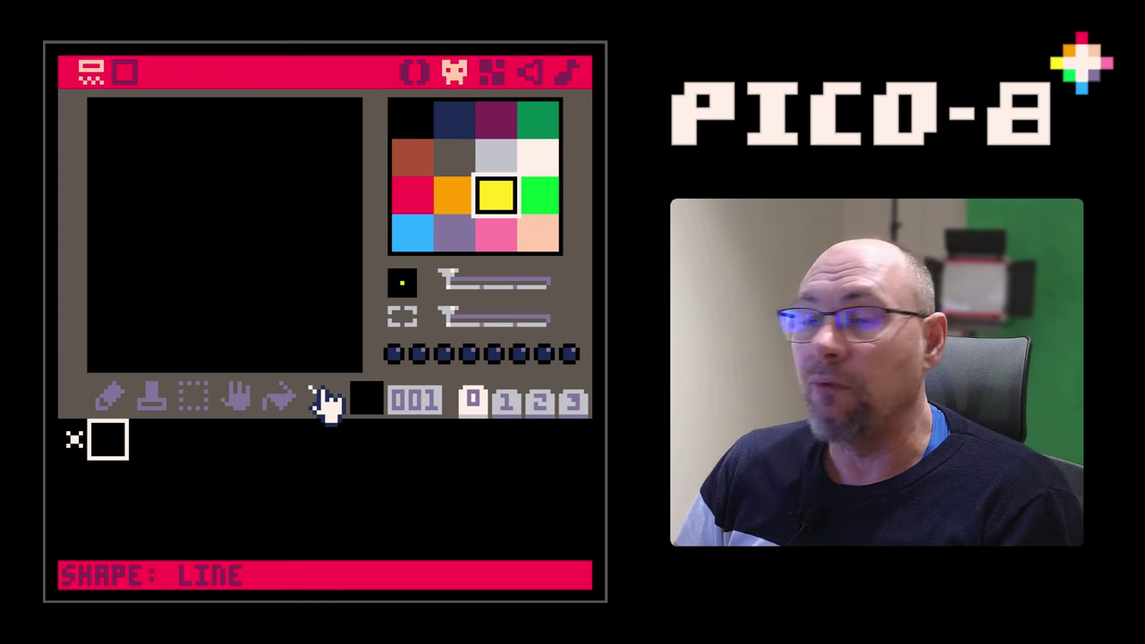
pyautogui.click(327, 401)
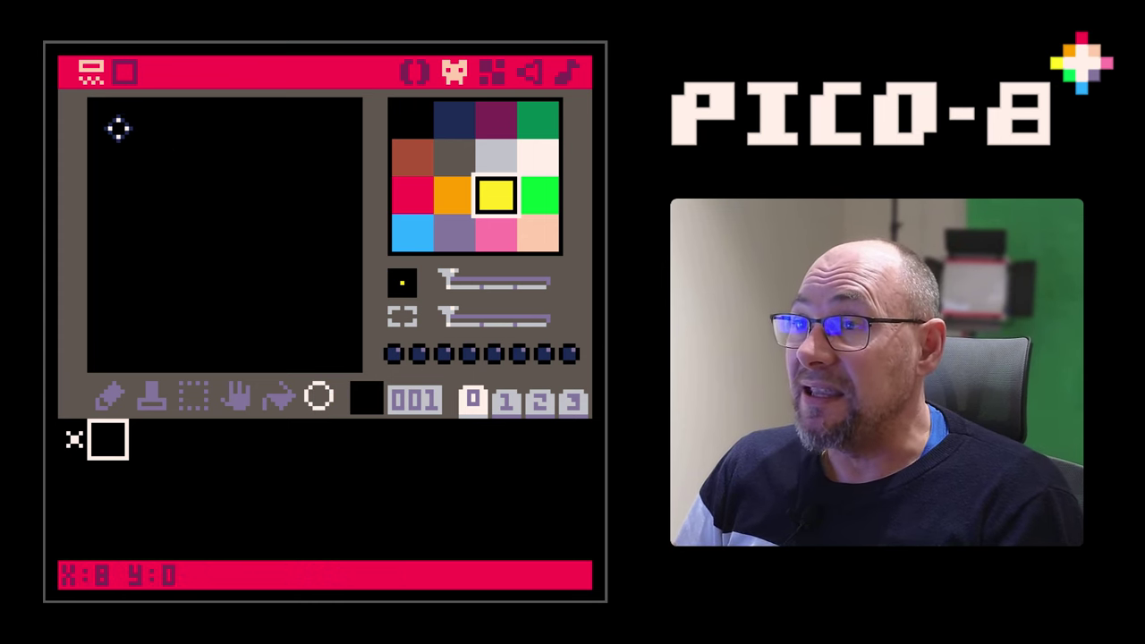
pyautogui.moveTo(107, 118); pyautogui.dragTo(325, 340)
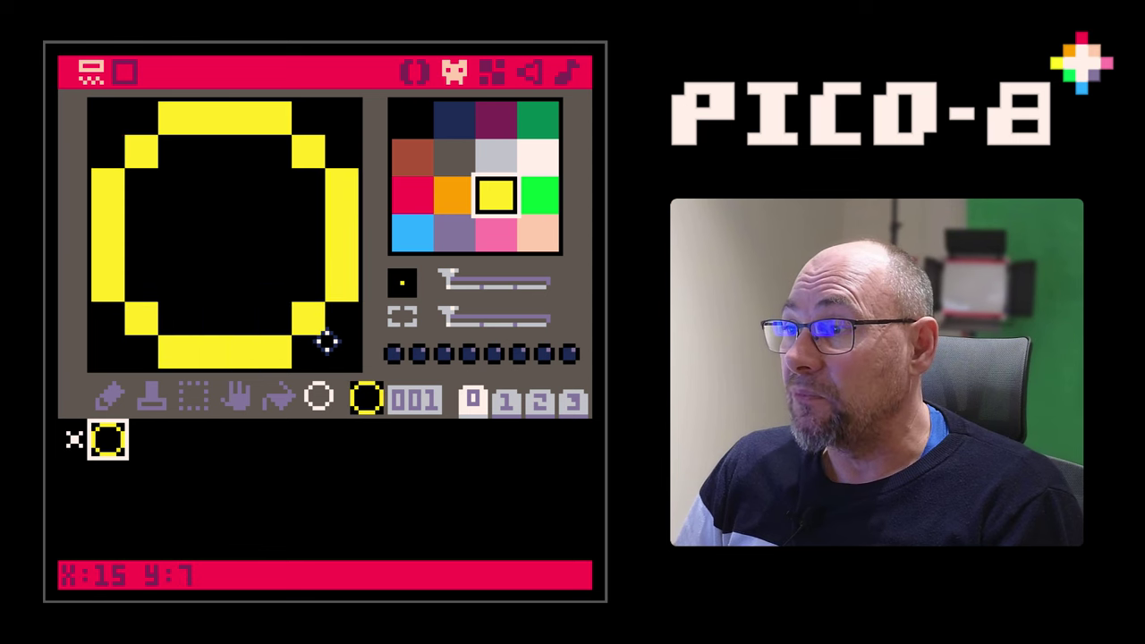
pyautogui.hotkey('ctrl', 'z')
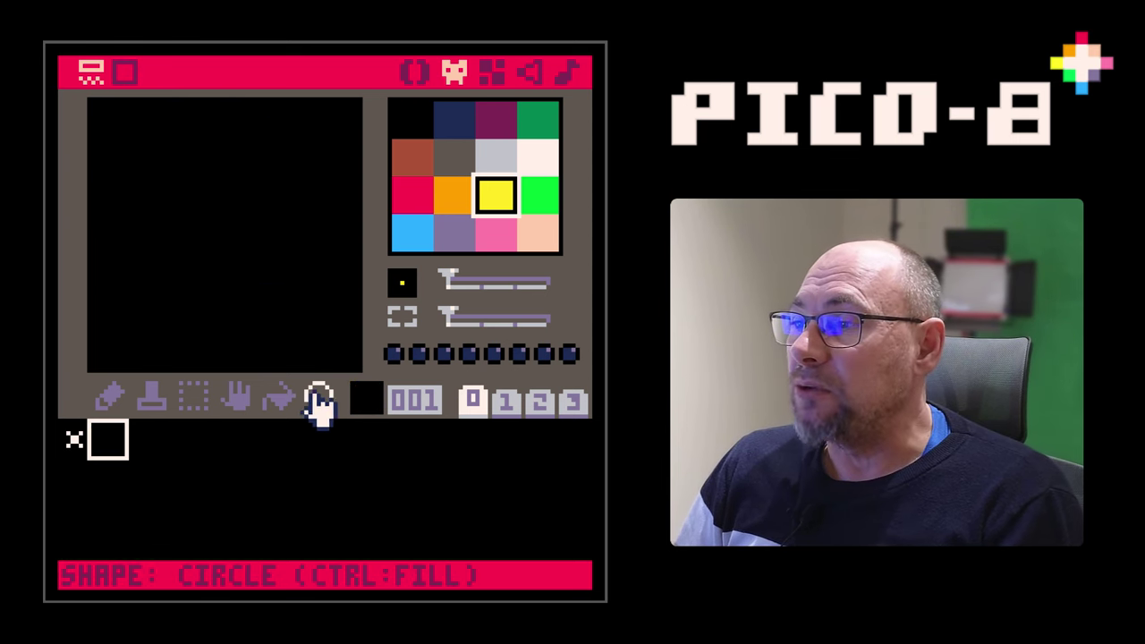
pyautogui.click(318, 400)
pyautogui.moveTo(127, 137); pyautogui.dragTo(313, 305)
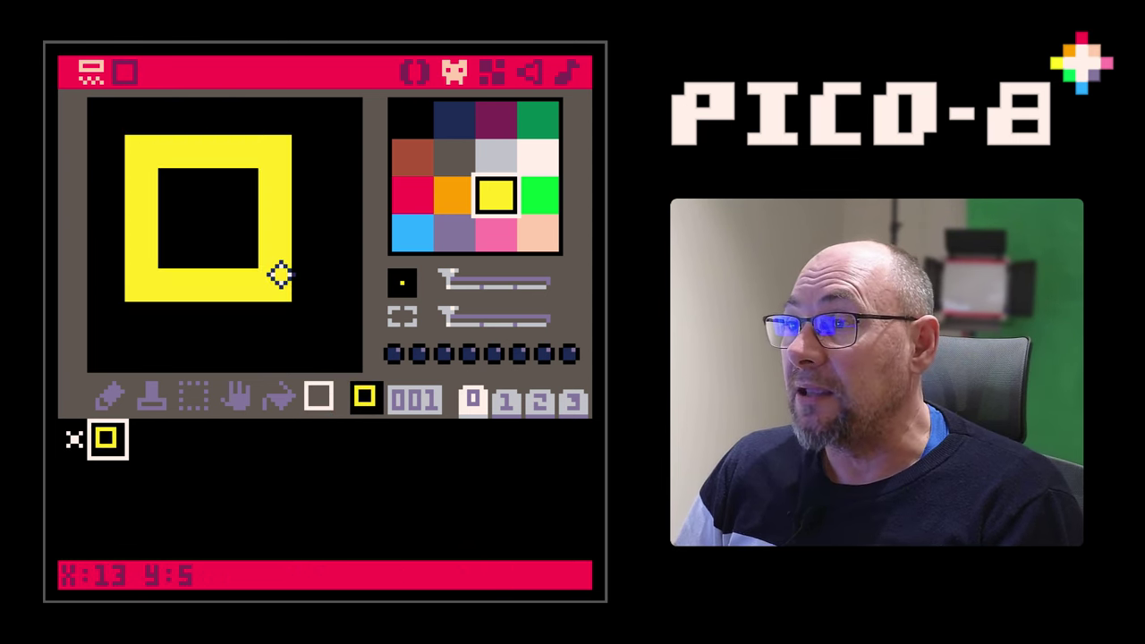
pyautogui.hotkey('ctrl', 'z')
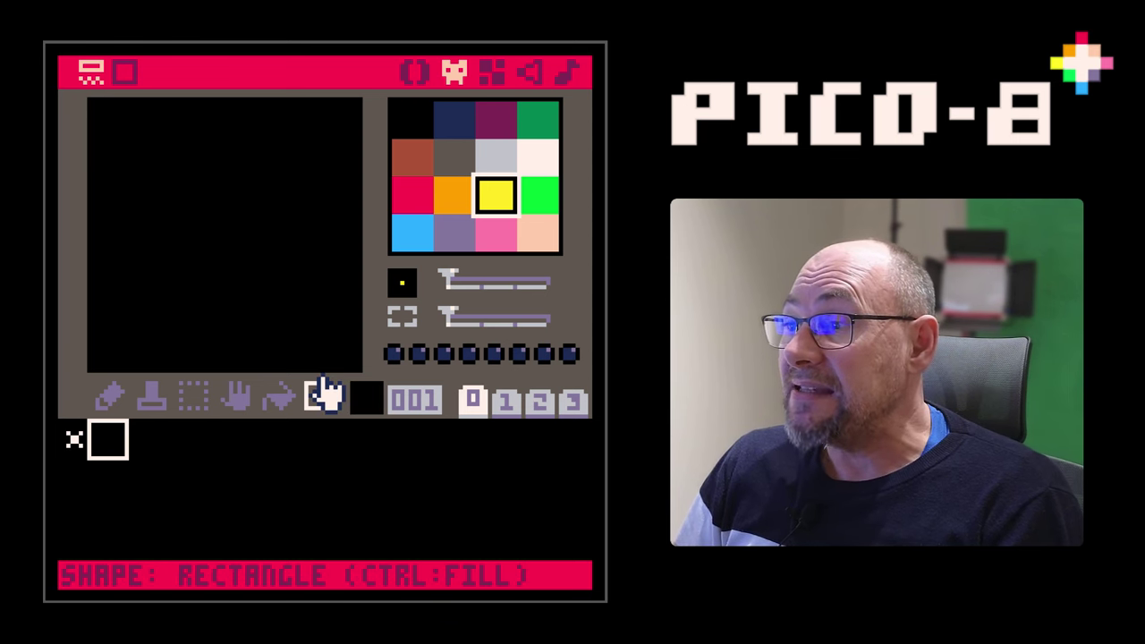
# Try a diagonal line and a filled yellow circle, undo them, then draw a hollow yellow square
pyautogui.click(320, 396)
pyautogui.moveTo(140, 318); pyautogui.dragTo(175, 284)
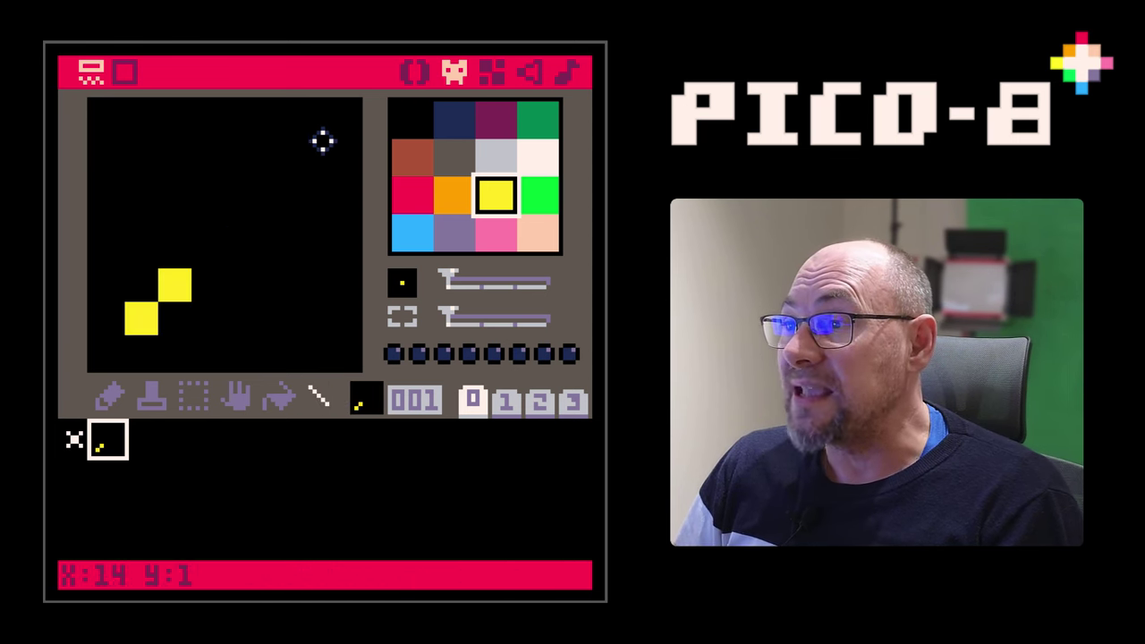
pyautogui.moveTo(209, 249); pyautogui.dragTo(328, 143)
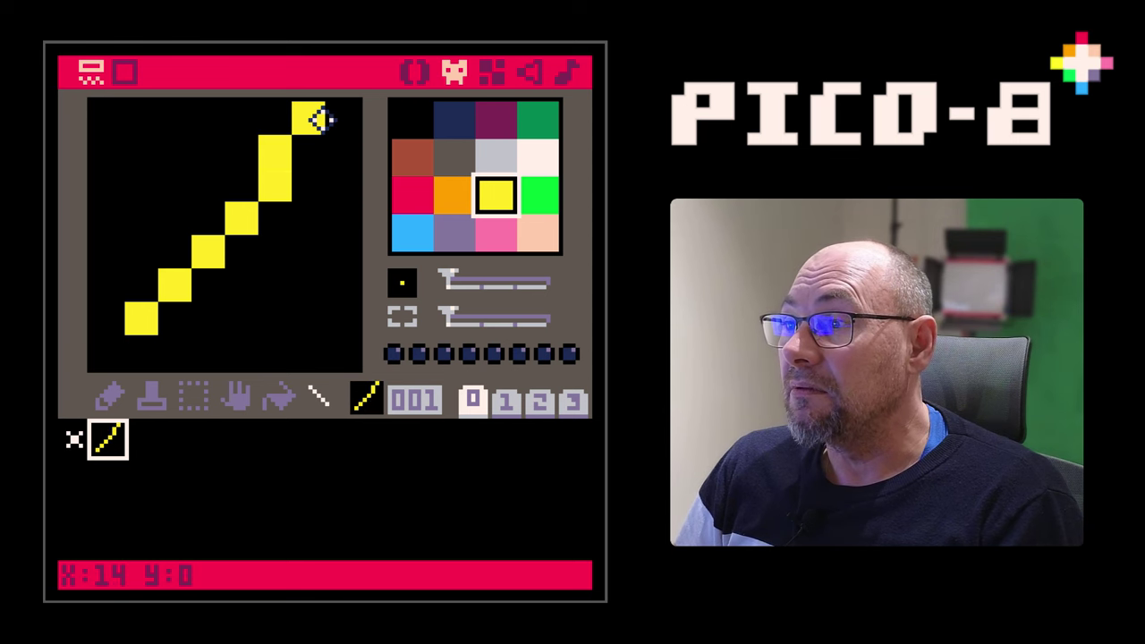
pyautogui.hotkey('ctrl', 'z')
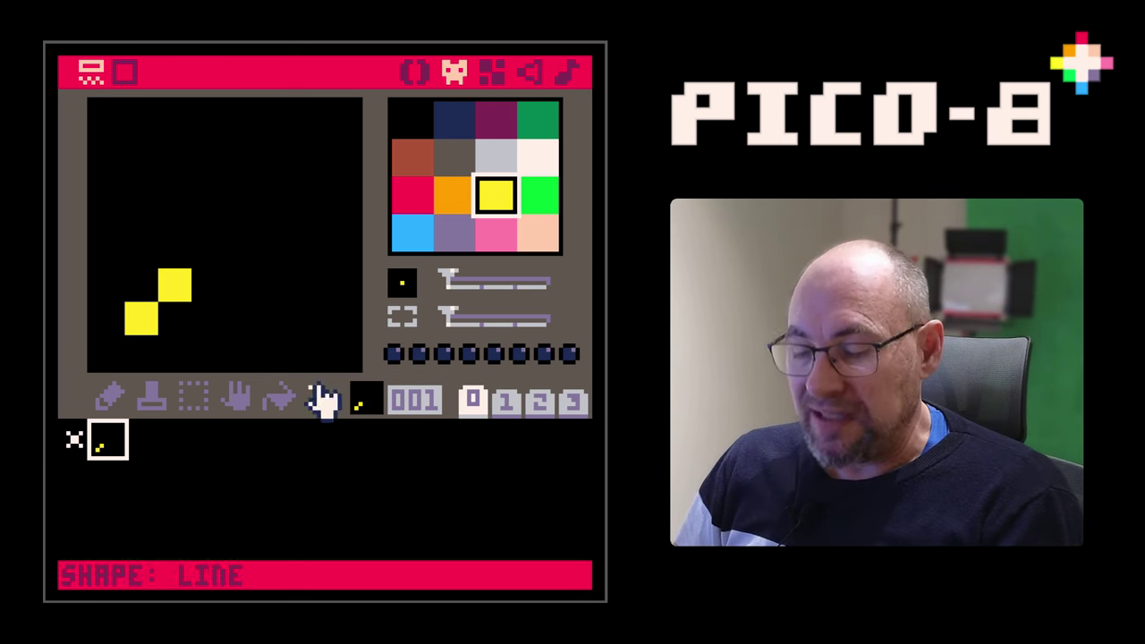
pyautogui.click(320, 396)
pyautogui.hotkey('ctrl', 'z')
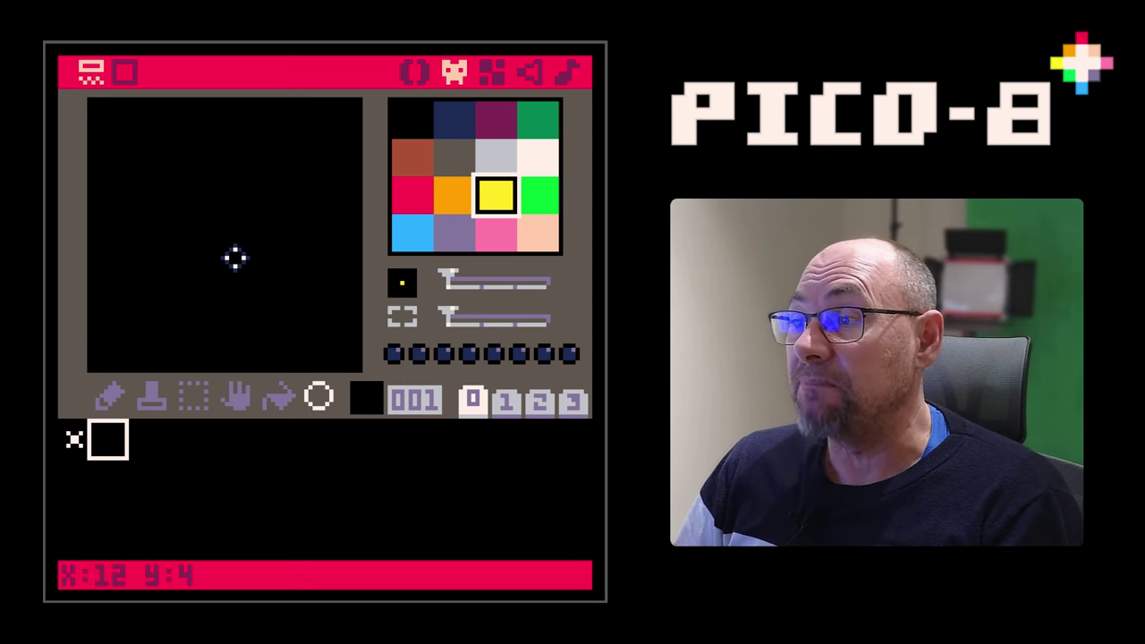
pyautogui.keyDown('ctrl'); pyautogui.moveTo(125, 150); pyautogui.dragTo(319, 323); pyautogui.keyUp('ctrl')
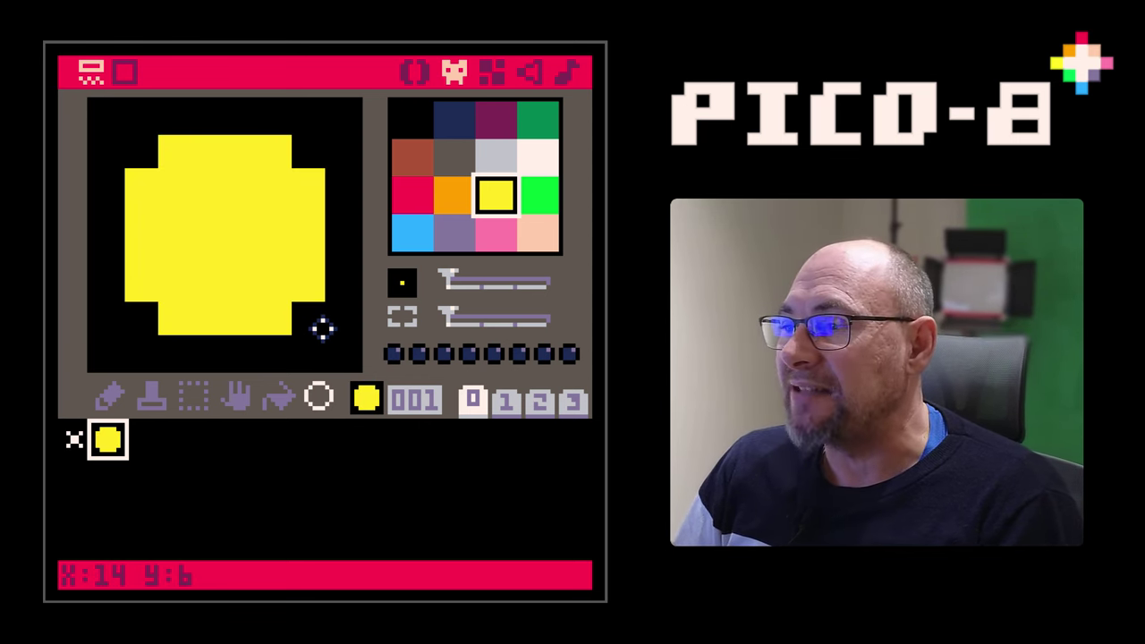
pyautogui.hotkey('ctrl', 'z')
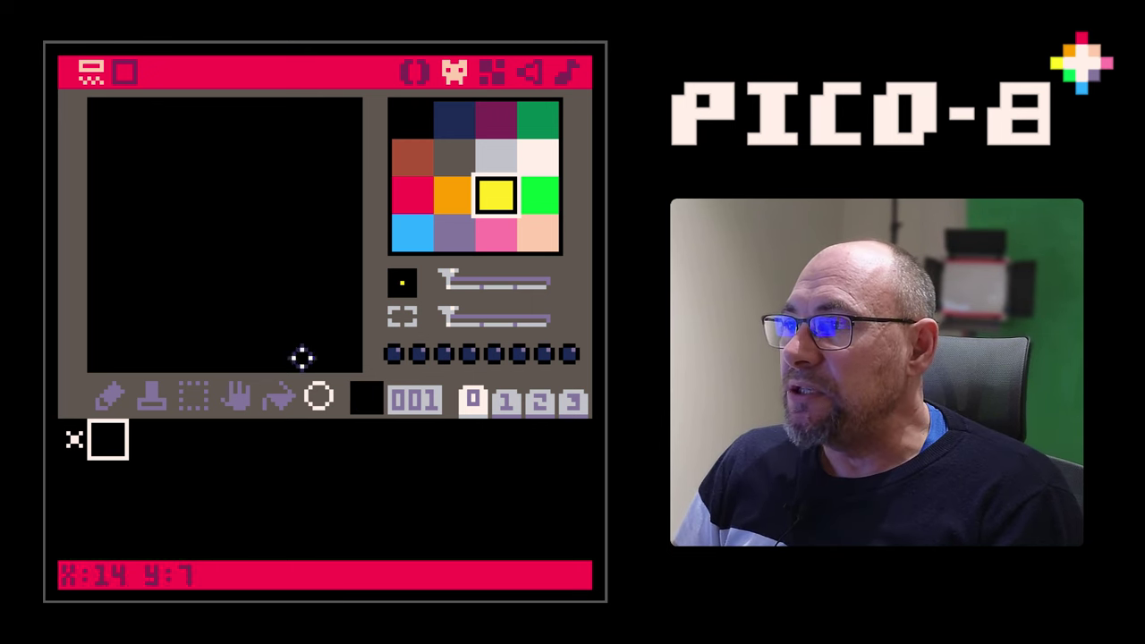
pyautogui.click(319, 396)
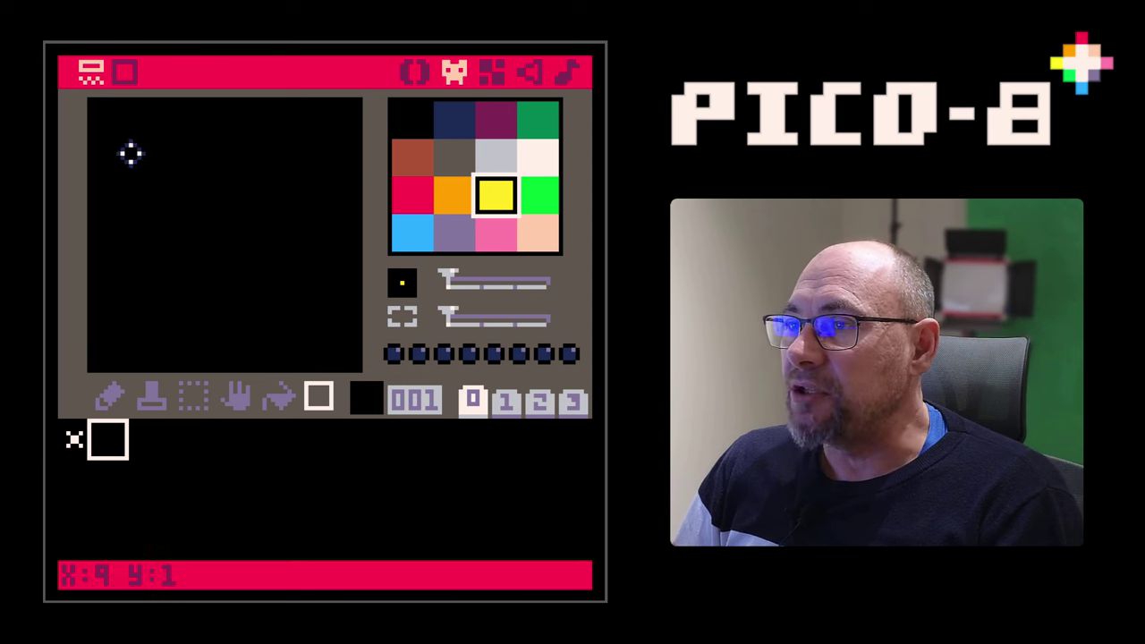
pyautogui.moveTo(131, 153); pyautogui.dragTo(293, 320)
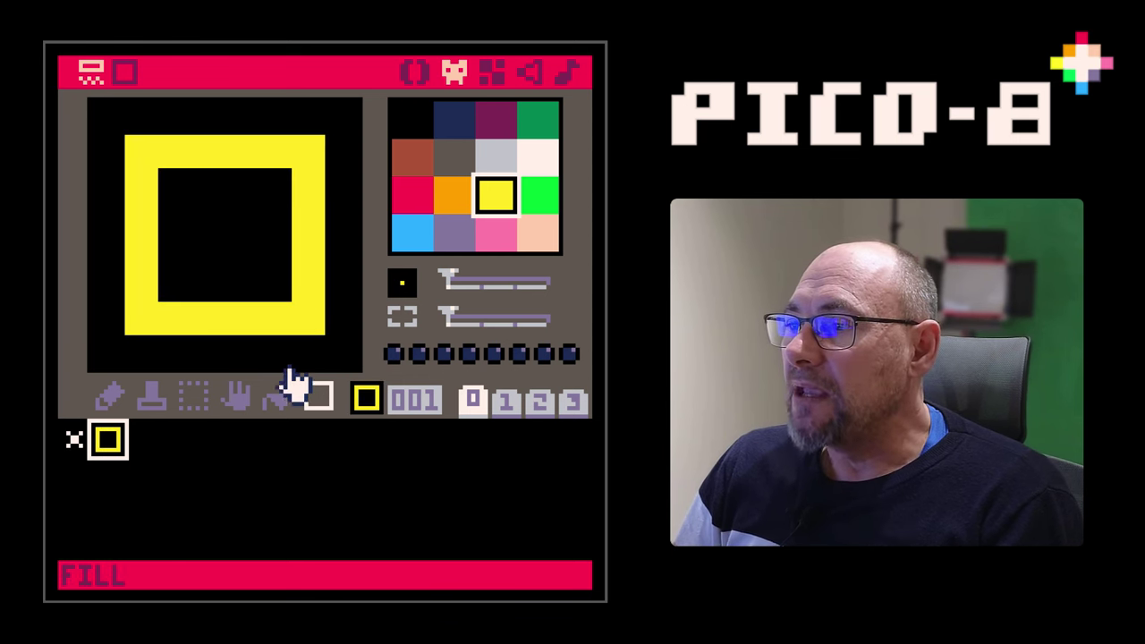
# Bucket-fill the yellow square's centre red, then undo back to a black sprite
pyautogui.click(413, 197)
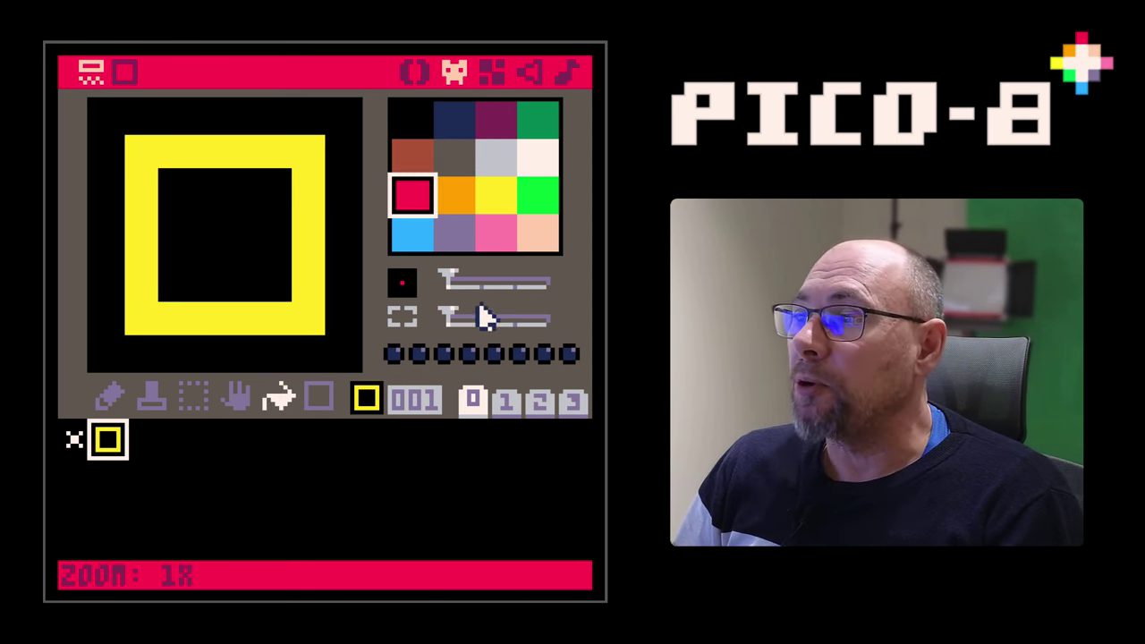
pyautogui.click(218, 249)
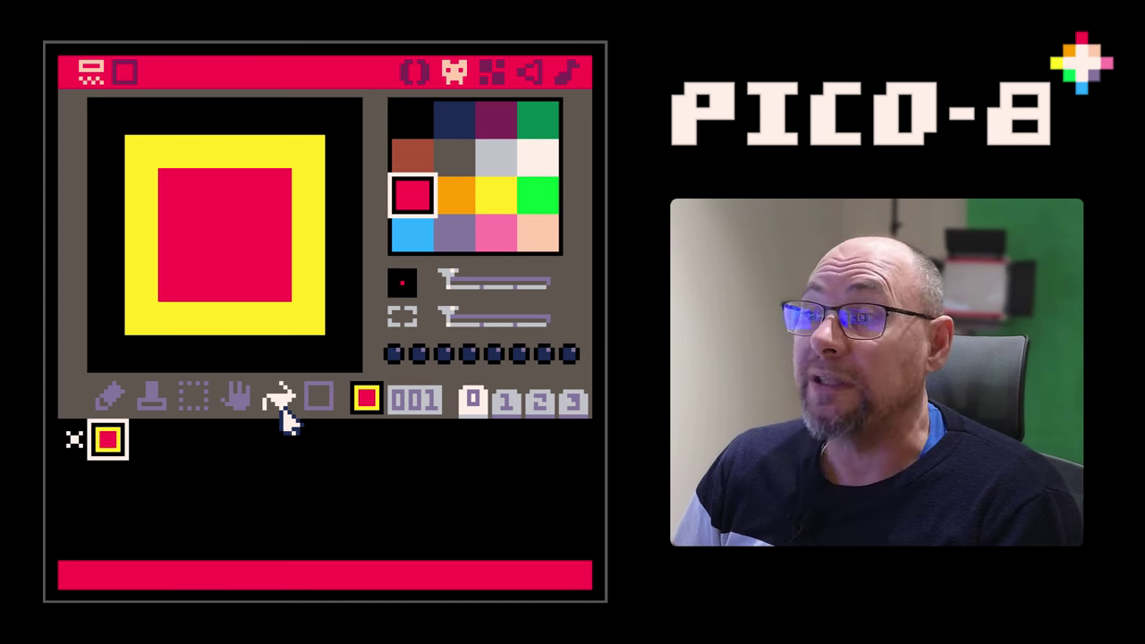
pyautogui.hotkey('ctrl', 'z')
pyautogui.hotkey('ctrl', 'z')
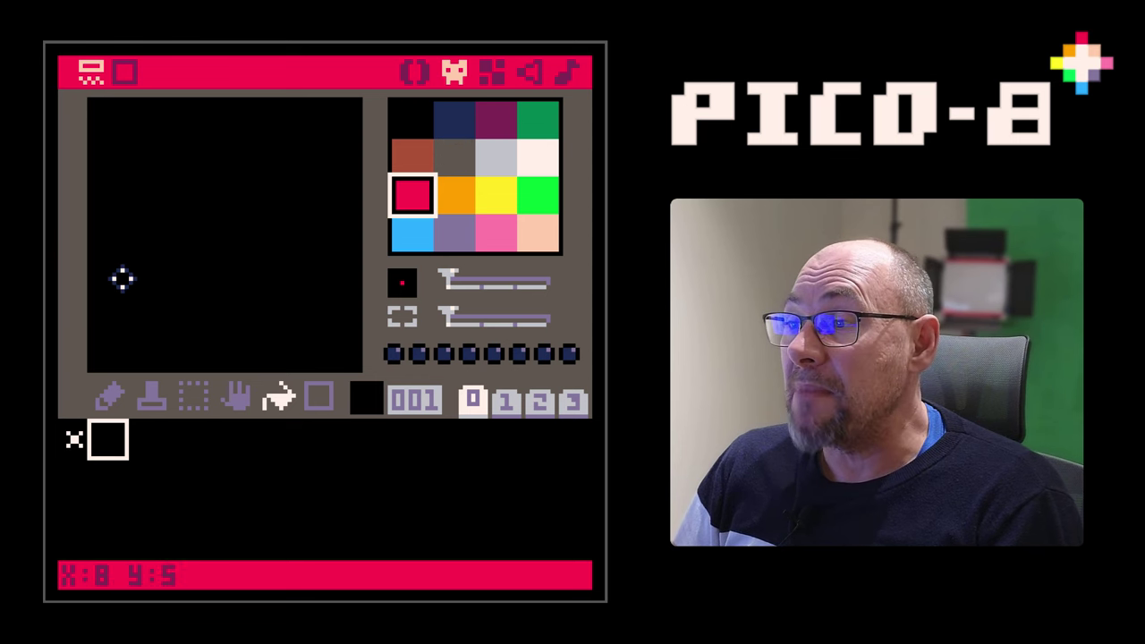
# Draw a thick red stepped stroke with the pencil and pan the sprite view
pyautogui.click(110, 398)
pyautogui.moveTo(130, 217); pyautogui.dragTo(284, 198)
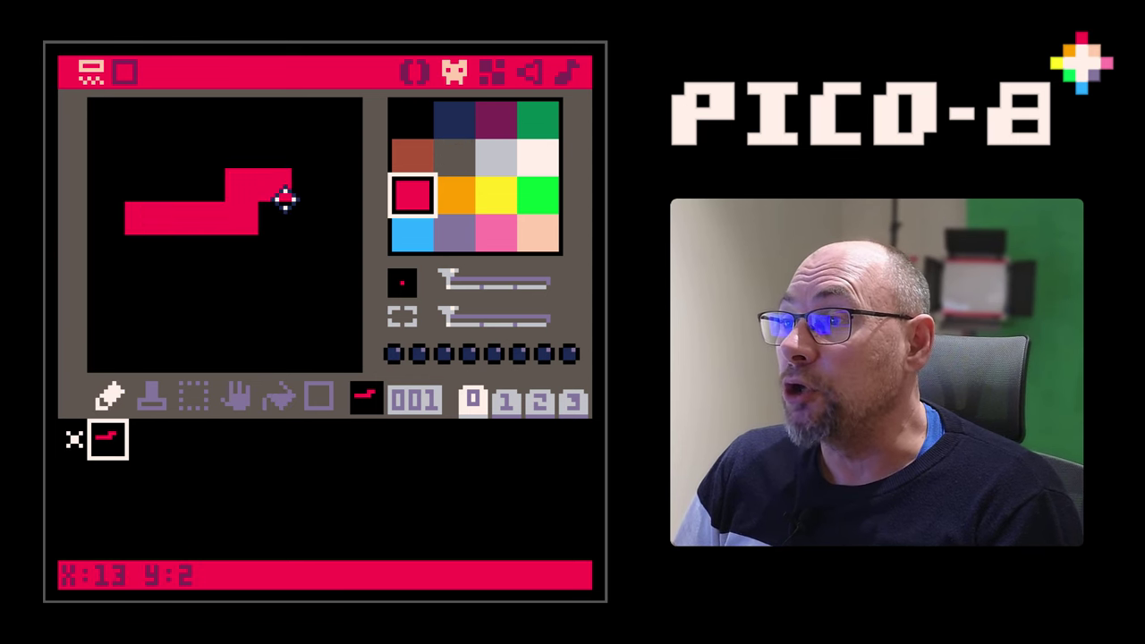
pyautogui.click(240, 399)
pyautogui.moveTo(238, 258)
pyautogui.mouseDown()
pyautogui.moveTo(268, 308)
pyautogui.moveTo(247, 270)
pyautogui.moveTo(222, 319)
pyautogui.moveTo(174, 235)
pyautogui.moveTo(292, 302)
pyautogui.moveTo(314, 254)
pyautogui.moveTo(225, 200)
pyautogui.moveTo(223, 255)
pyautogui.mouseUp()
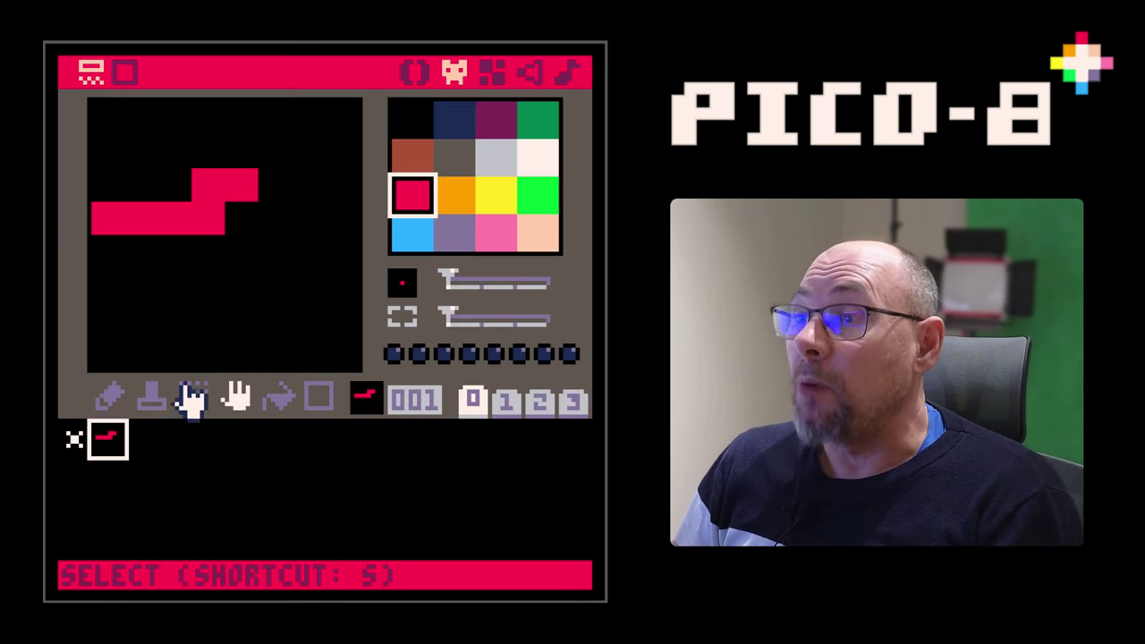
# Select the area around the red shape on sprite 001 and nudge it with the arrow keys
pyautogui.click(86, 455)
pyautogui.click(105, 439)
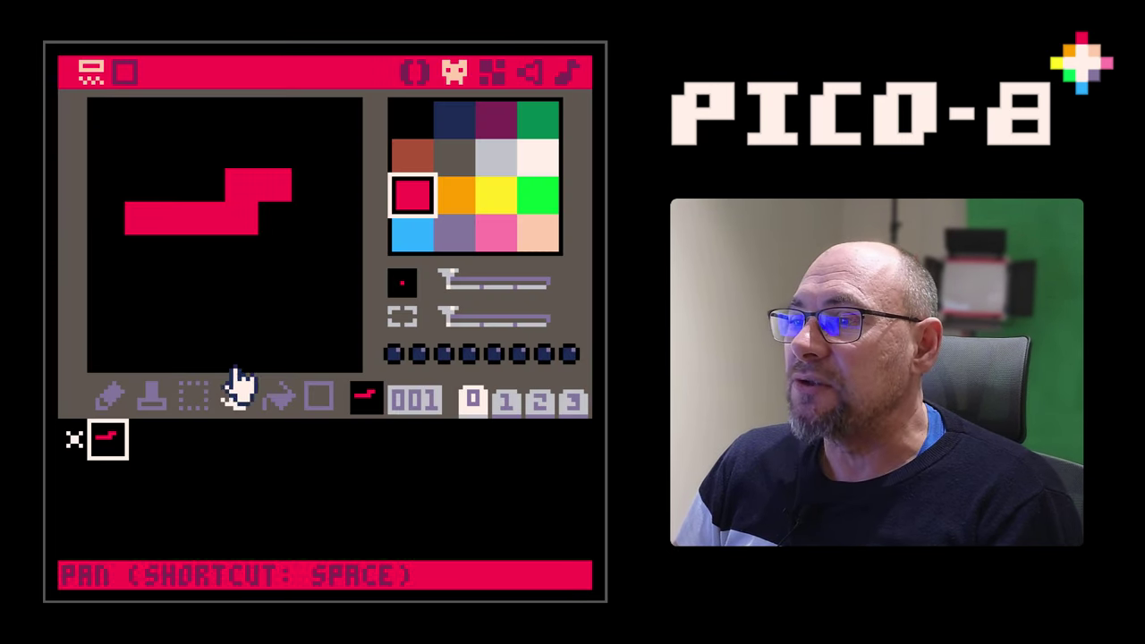
pyautogui.click(194, 398)
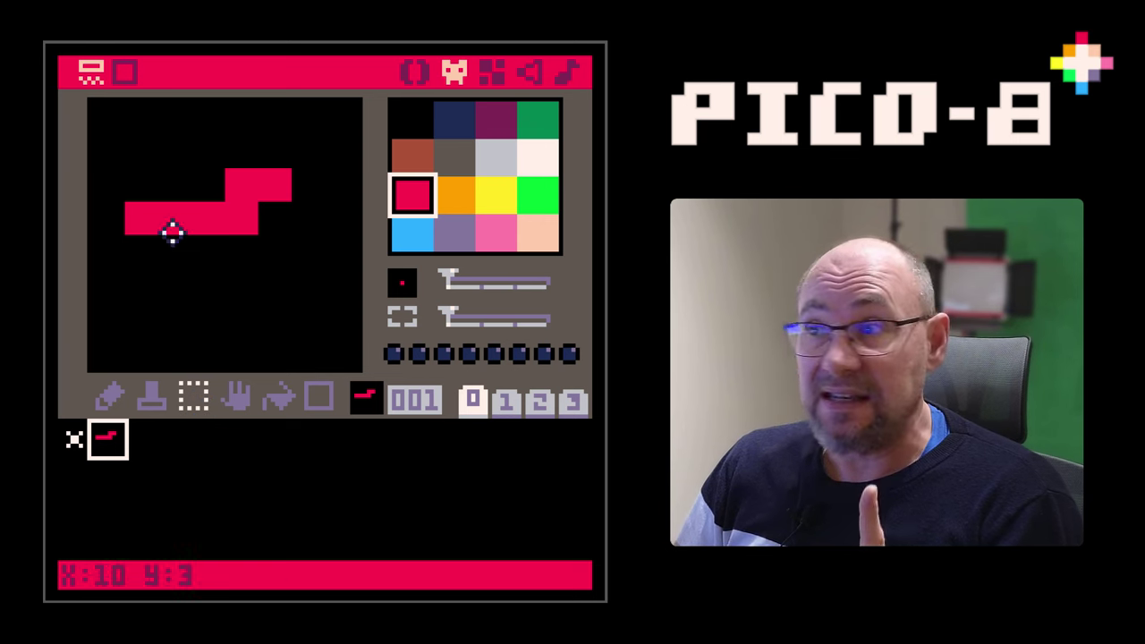
pyautogui.moveTo(126, 139); pyautogui.dragTo(314, 271)
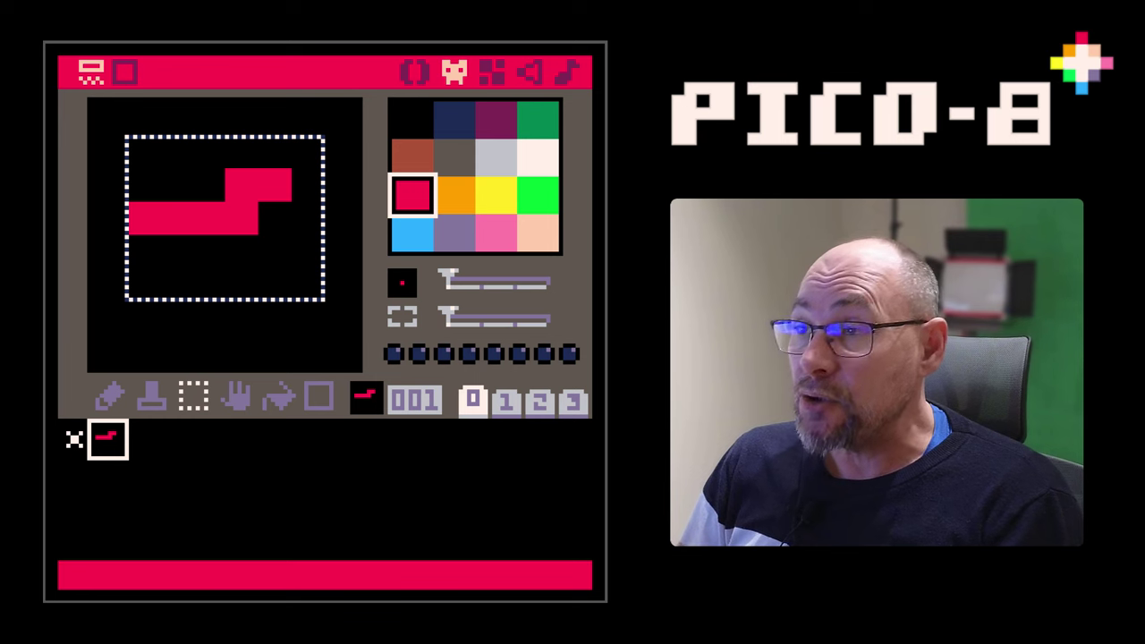
pyautogui.press('Down')
pyautogui.press('Left')
pyautogui.press('Down')
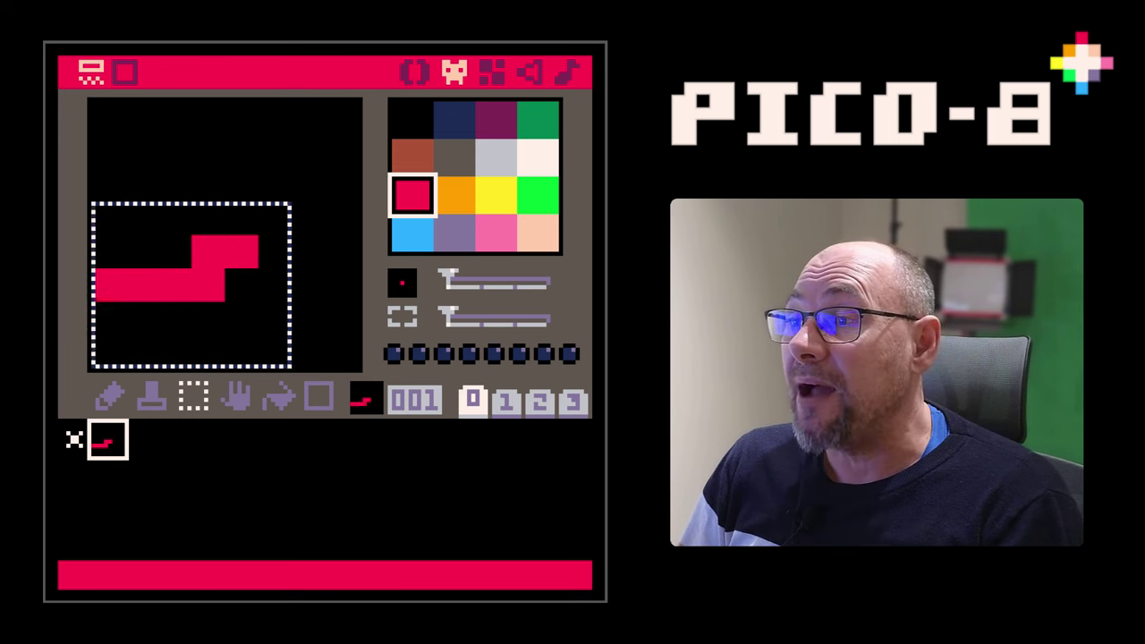
pyautogui.press('Right')
pyautogui.press('Right')
pyautogui.press('Up')
pyautogui.press('Up')
pyautogui.press('Left')
pyautogui.press('Left')
pyautogui.press('Down')
pyautogui.press('Down')
pyautogui.press('Right')
pyautogui.press('Up')
pyautogui.press('Up')
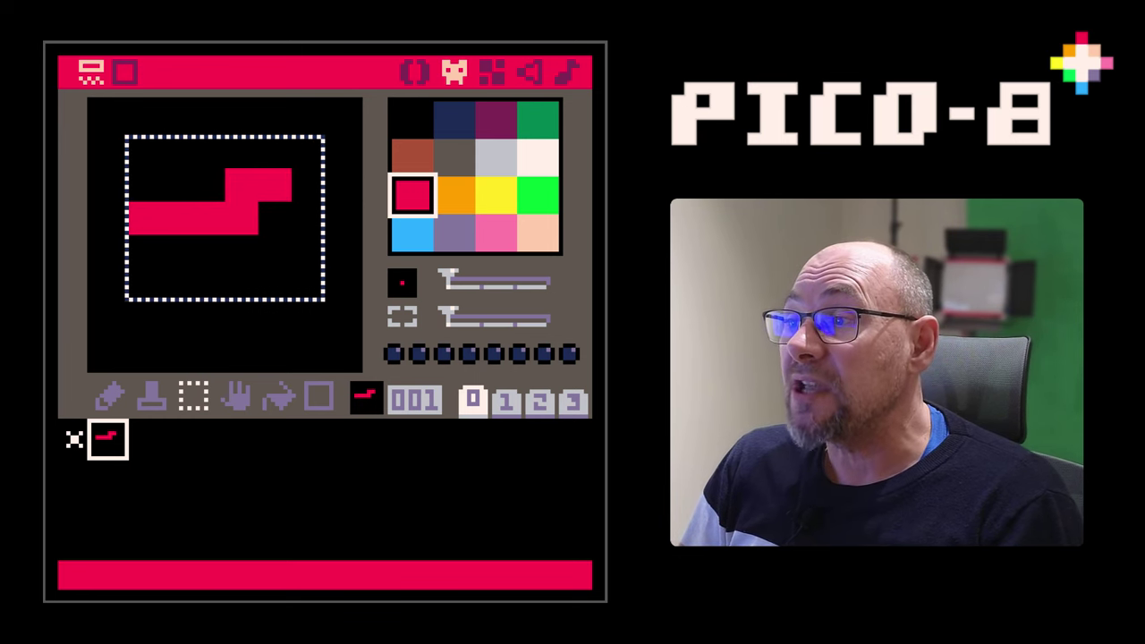
pyautogui.press('Left')
pyautogui.press('Right')
pyautogui.press('Right')
pyautogui.press('Down')
pyautogui.press('Down')
pyautogui.press('Left')
pyautogui.press('Right')
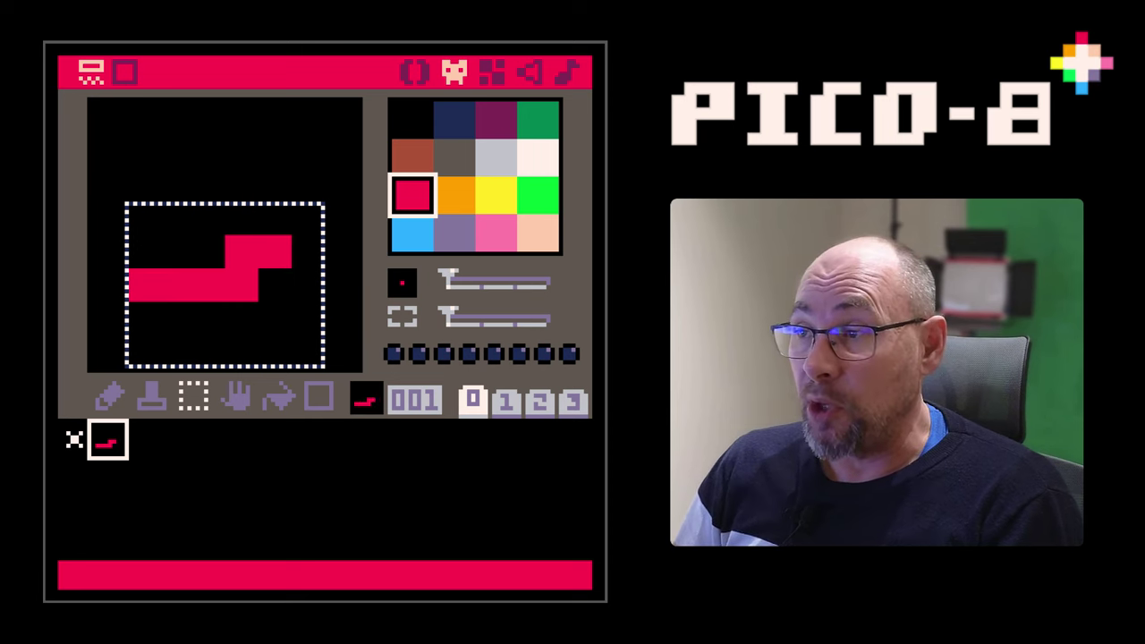
pyautogui.press('Up')
pyautogui.press('Down')
pyautogui.press('Left')
pyautogui.press('Down')
pyautogui.press('Up')
pyautogui.press('Right')
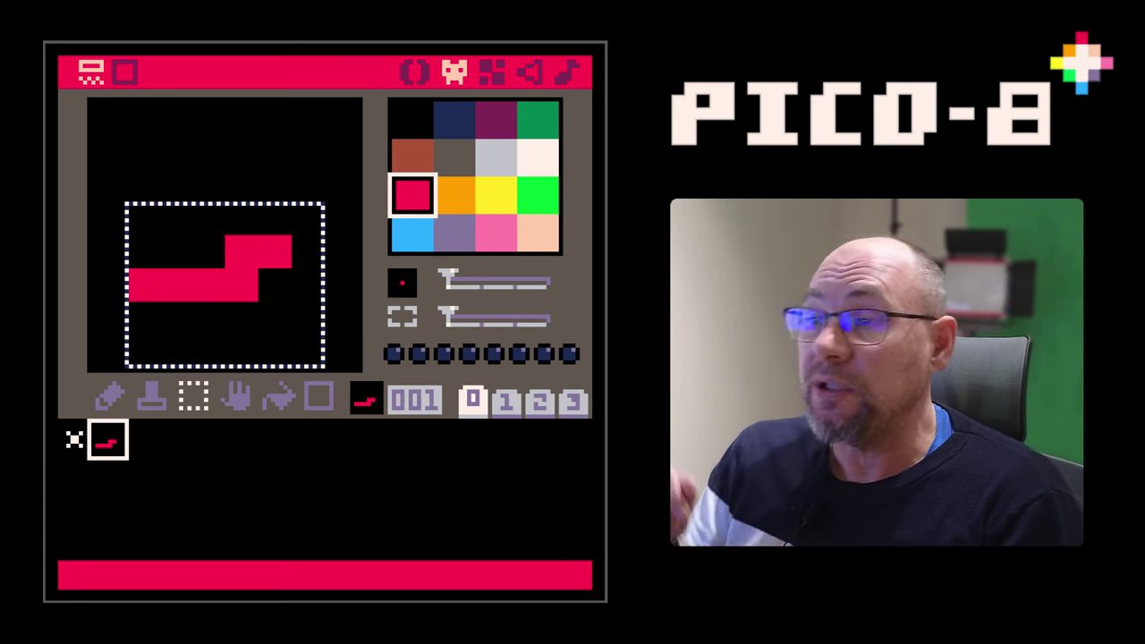
pyautogui.press('Left')
pyautogui.press('Up')
pyautogui.press('Down')
pyautogui.press('Down')
pyautogui.press('Up')
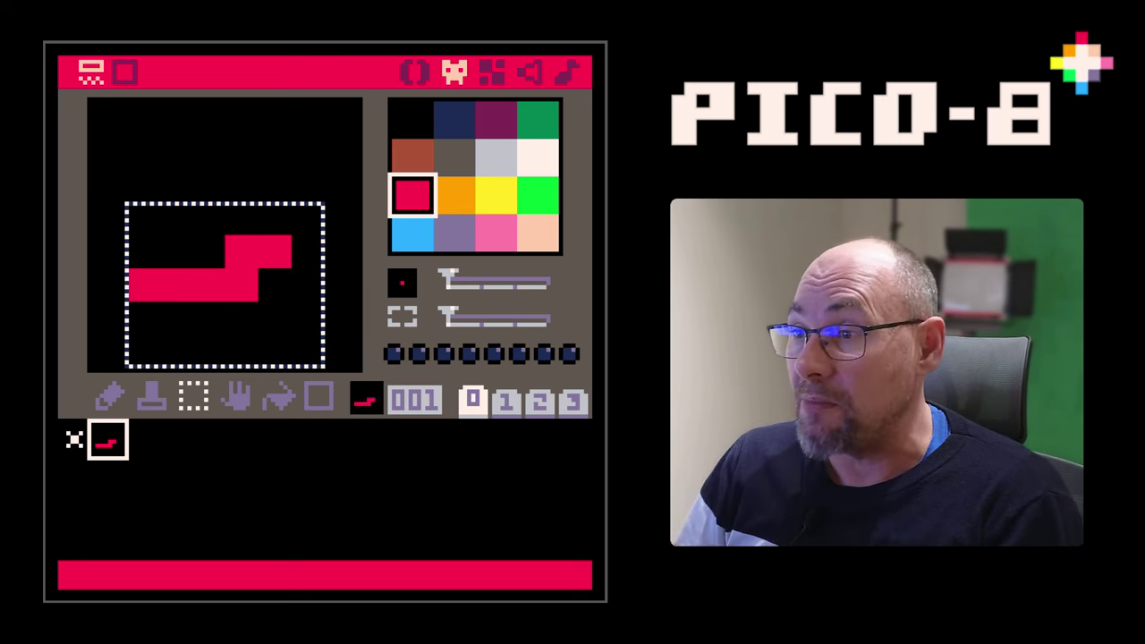
# Deselect with Ctrl+D, clear the red shape using the stamp tool, and return to the pencil
pyautogui.click(111, 399)
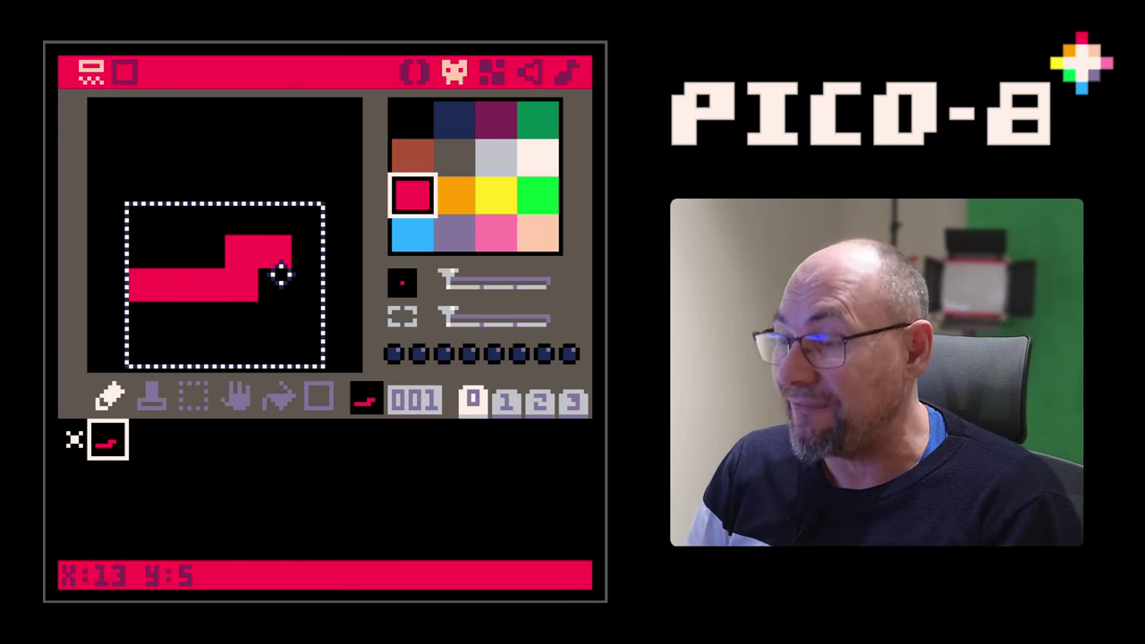
pyautogui.hotkey('ctrl', 'd')
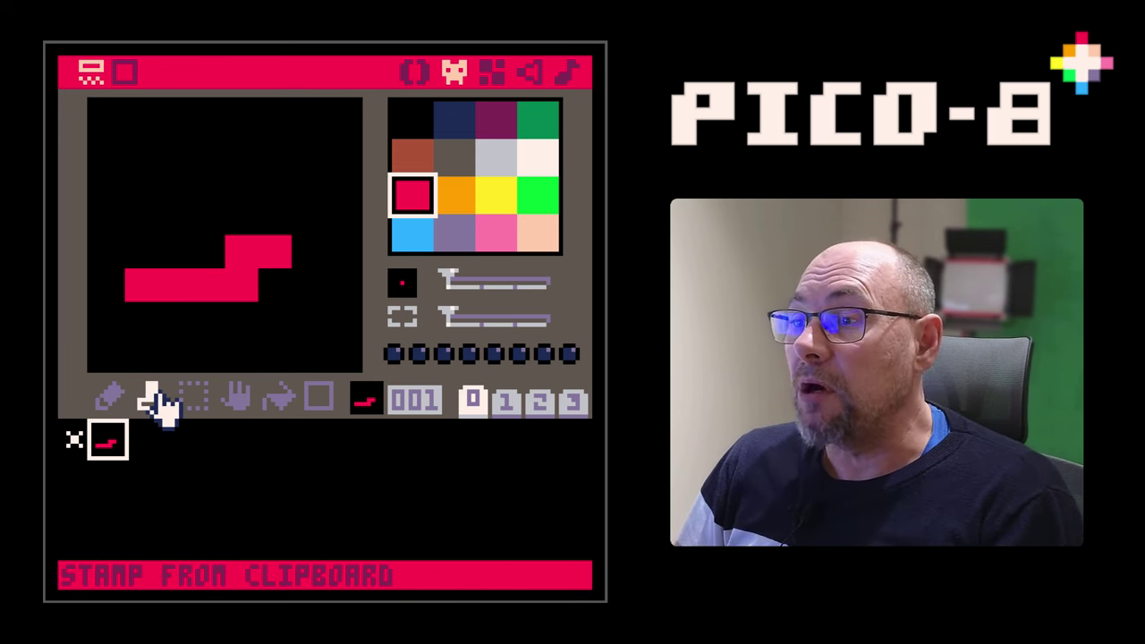
pyautogui.click(154, 399)
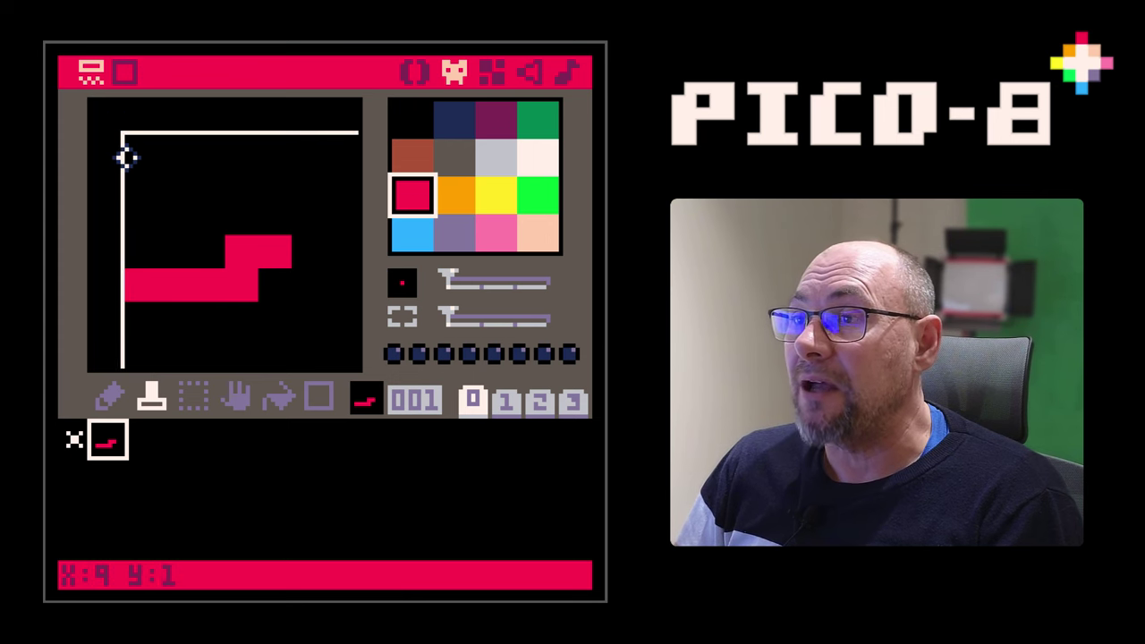
pyautogui.click(125, 157)
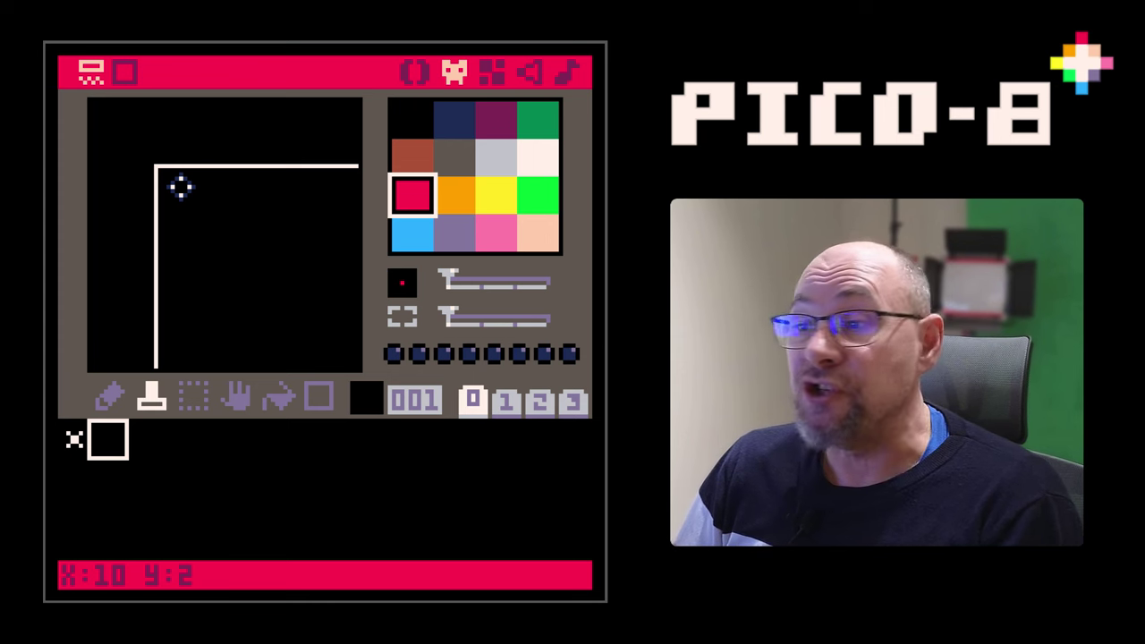
pyautogui.click(109, 397)
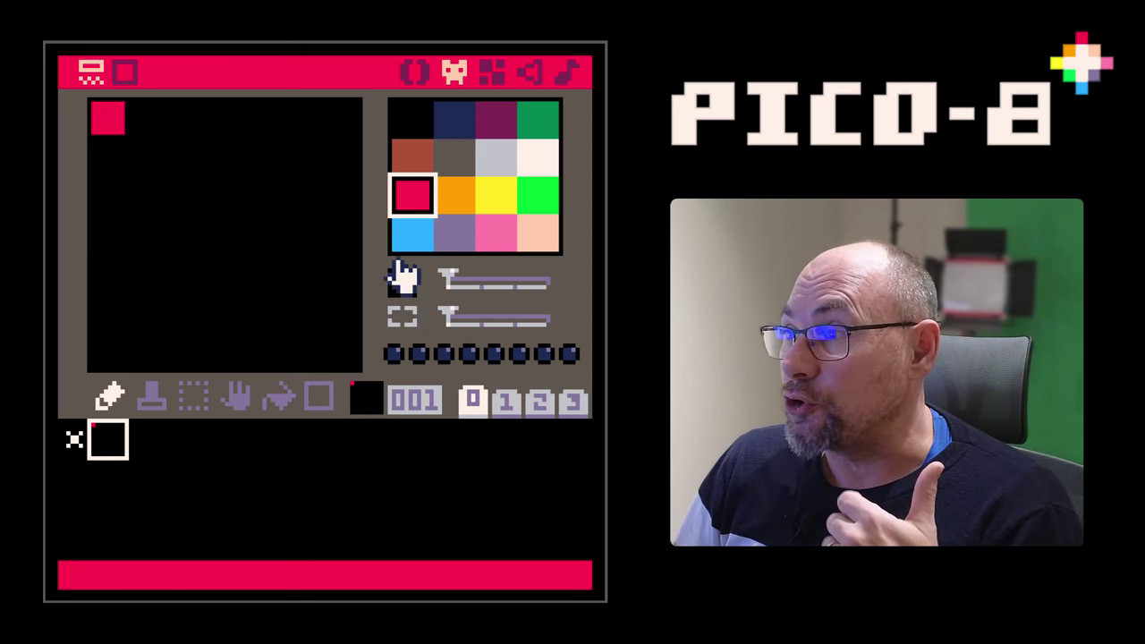
# Paint a 2x2 red block and a larger red block with increasing brush sizes
pyautogui.click(465, 290)
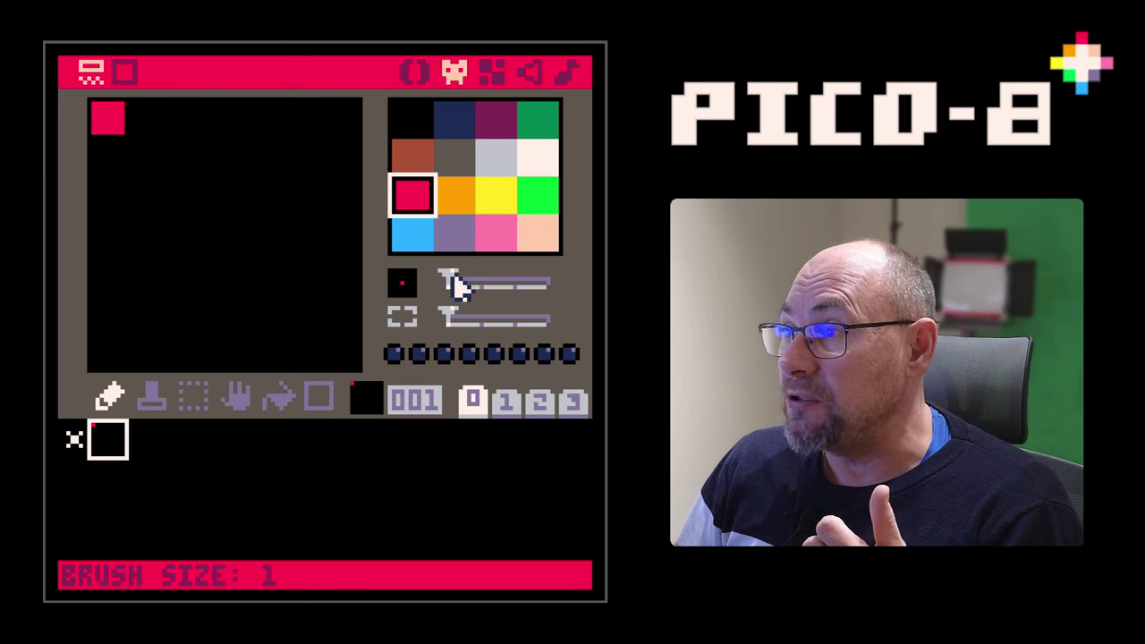
pyautogui.click(480, 288)
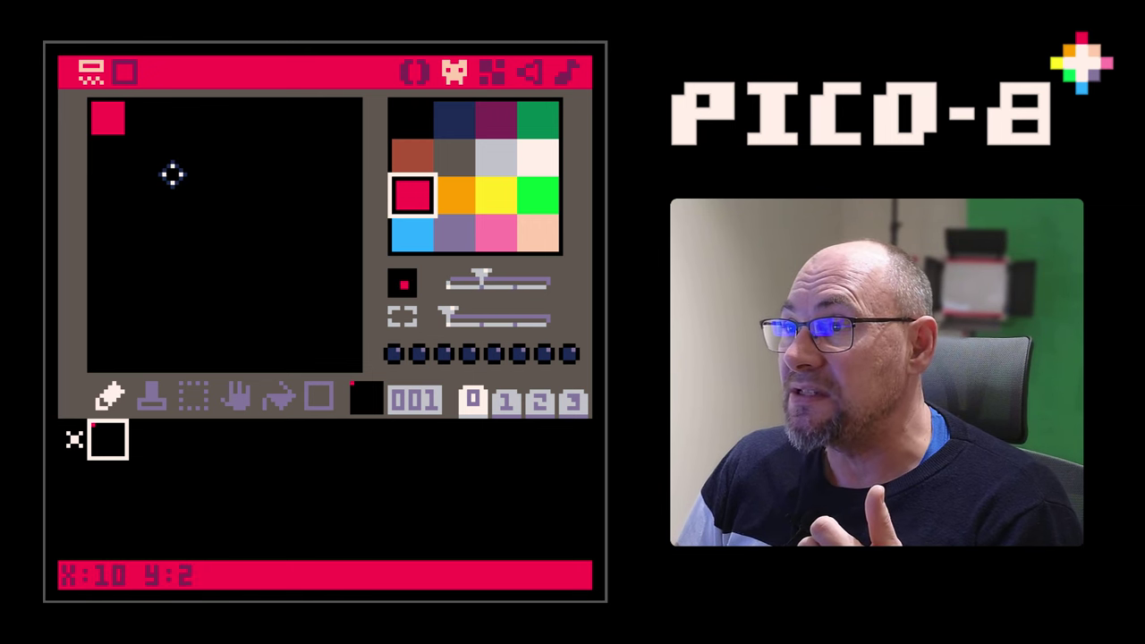
pyautogui.click(149, 154)
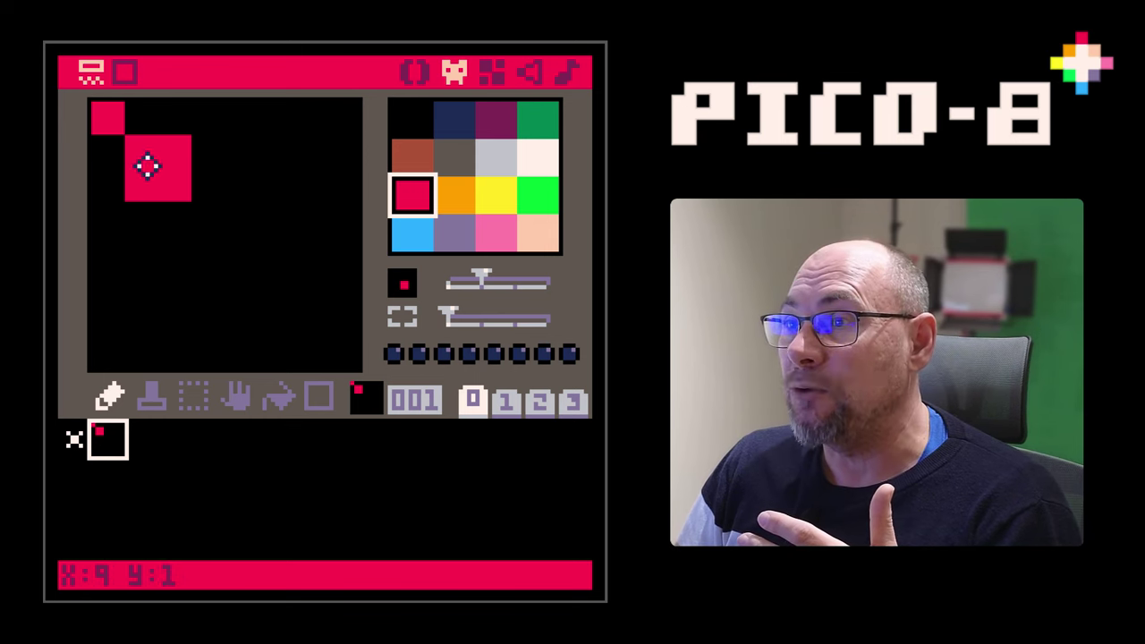
pyautogui.click(519, 282)
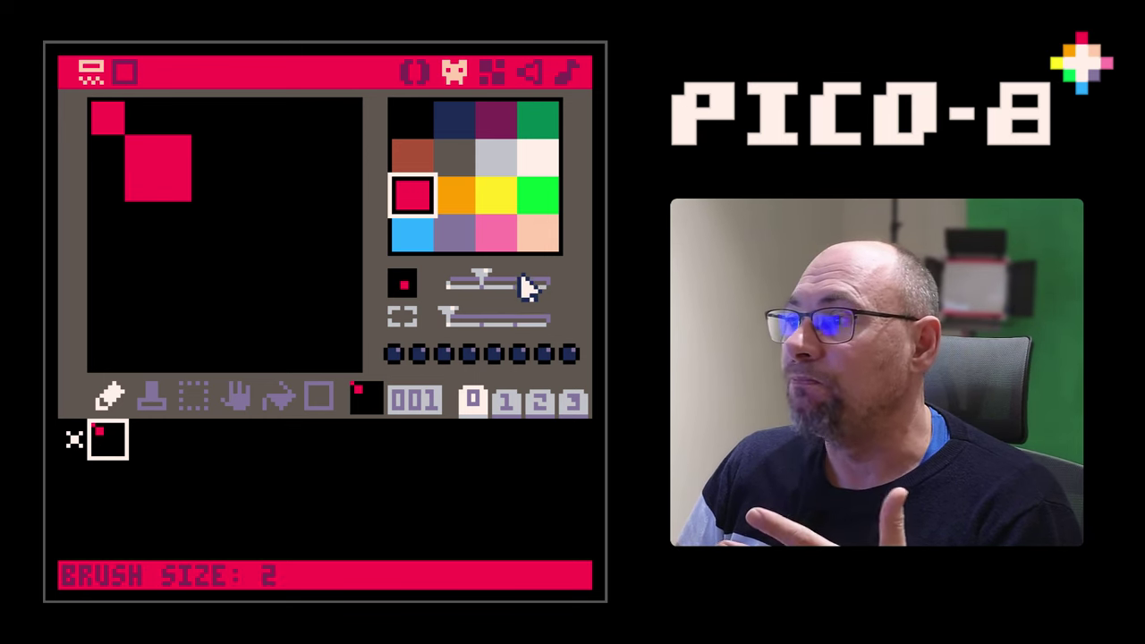
pyautogui.click(218, 212)
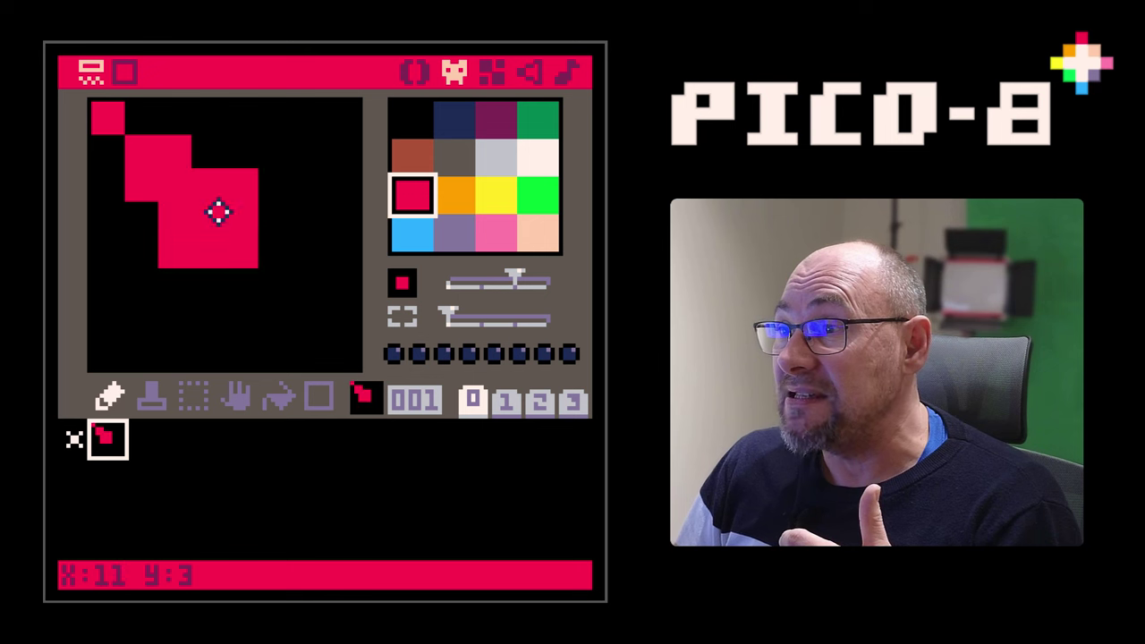
pyautogui.hotkey('ctrl', 'z')
pyautogui.hotkey('ctrl', 'y')
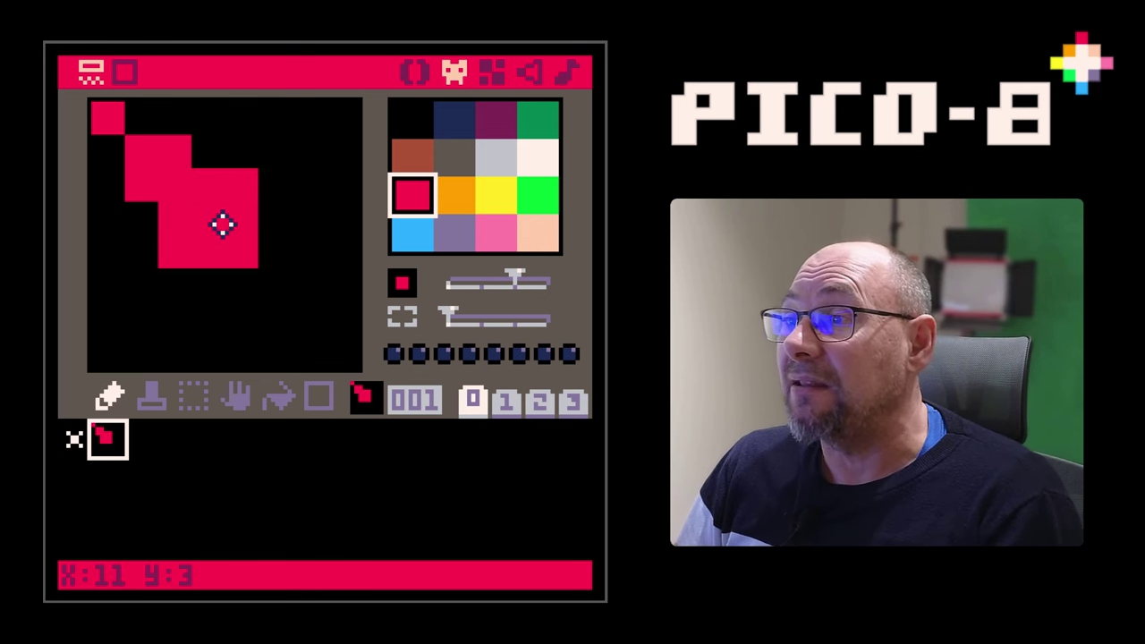
pyautogui.hotkey('ctrl', 'z')
pyautogui.click(235, 244)
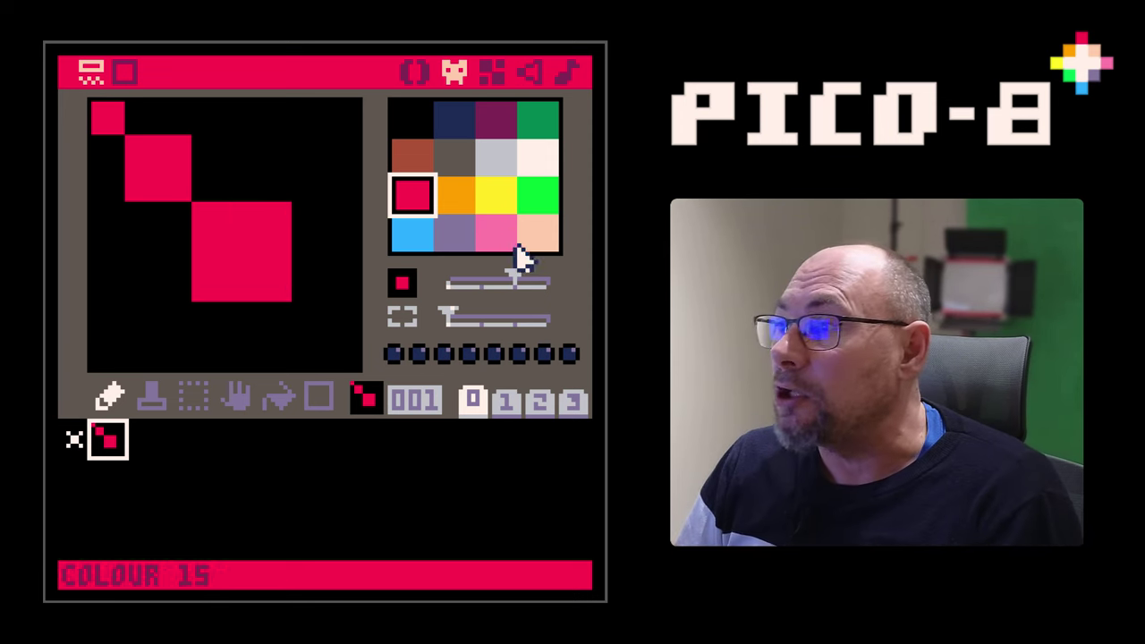
# Paint a large yellow square with the biggest brush, then reset brush size to 1
pyautogui.click(546, 283)
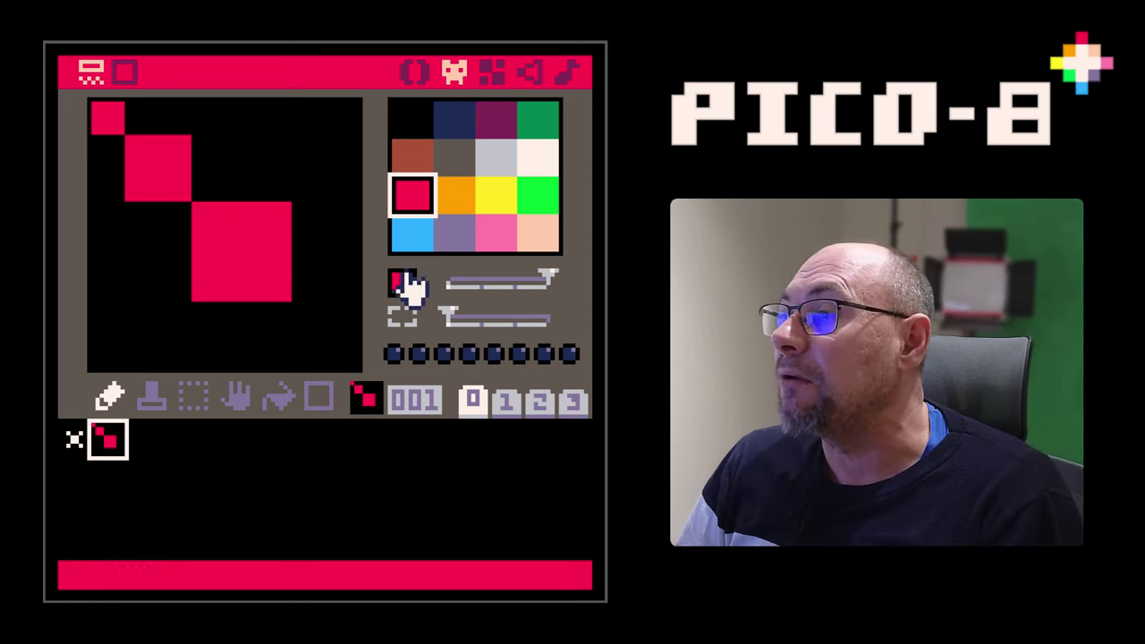
pyautogui.click(497, 198)
pyautogui.click(231, 254)
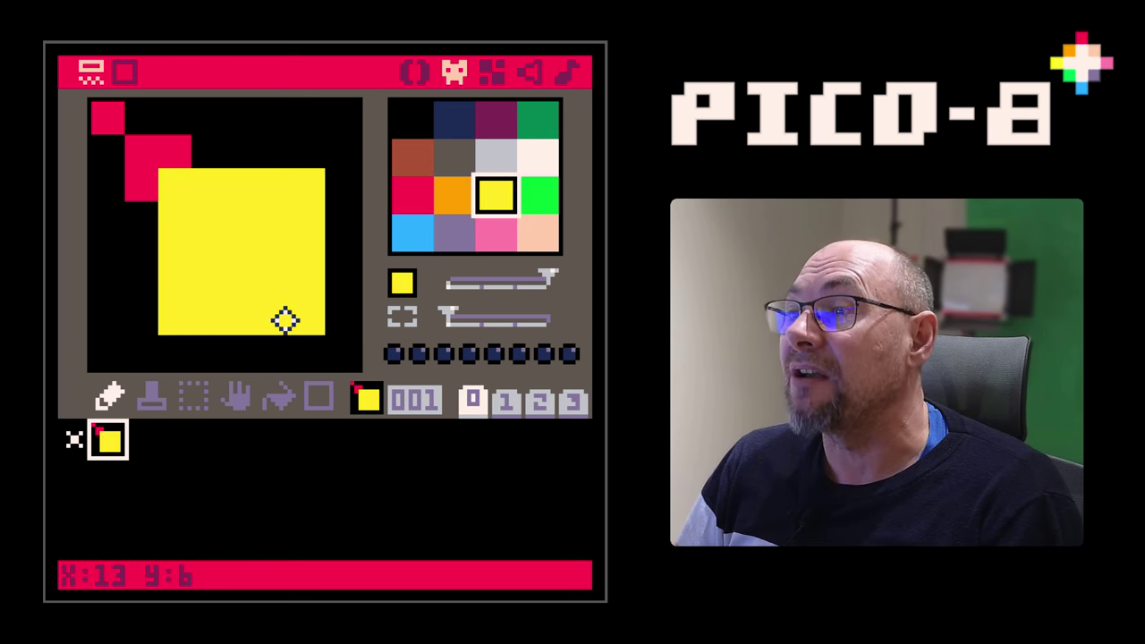
pyautogui.moveTo(549, 282); pyautogui.dragTo(445, 283)
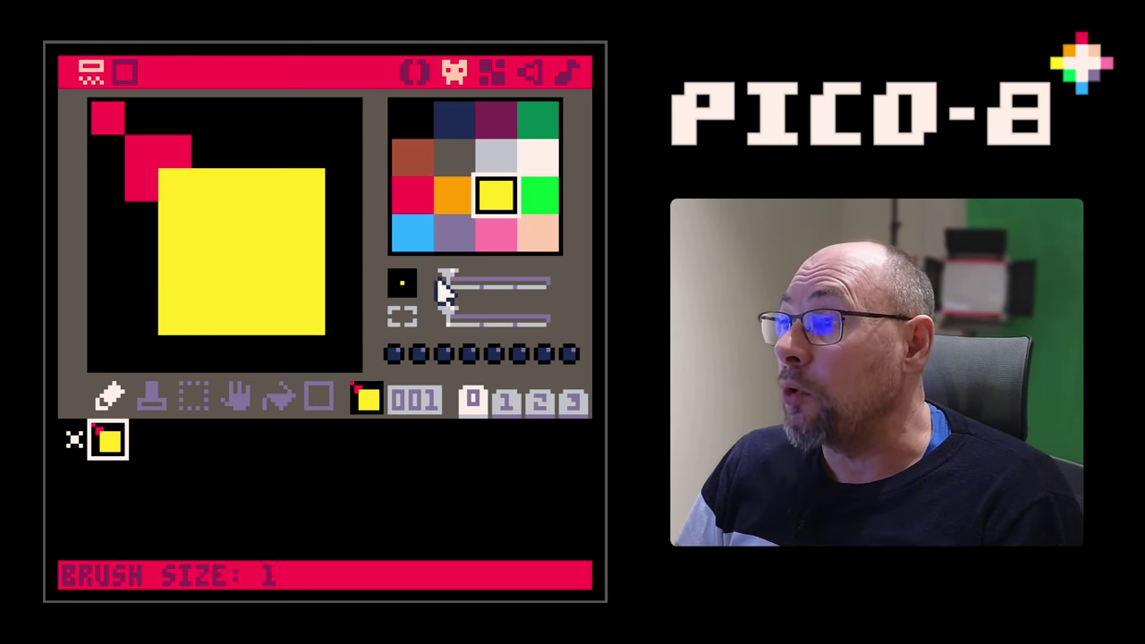
# Undo the yellow square and big red block, and pick red as the colour
pyautogui.hotkey('ctrl', 'z')
pyautogui.hotkey('ctrl', 'z')
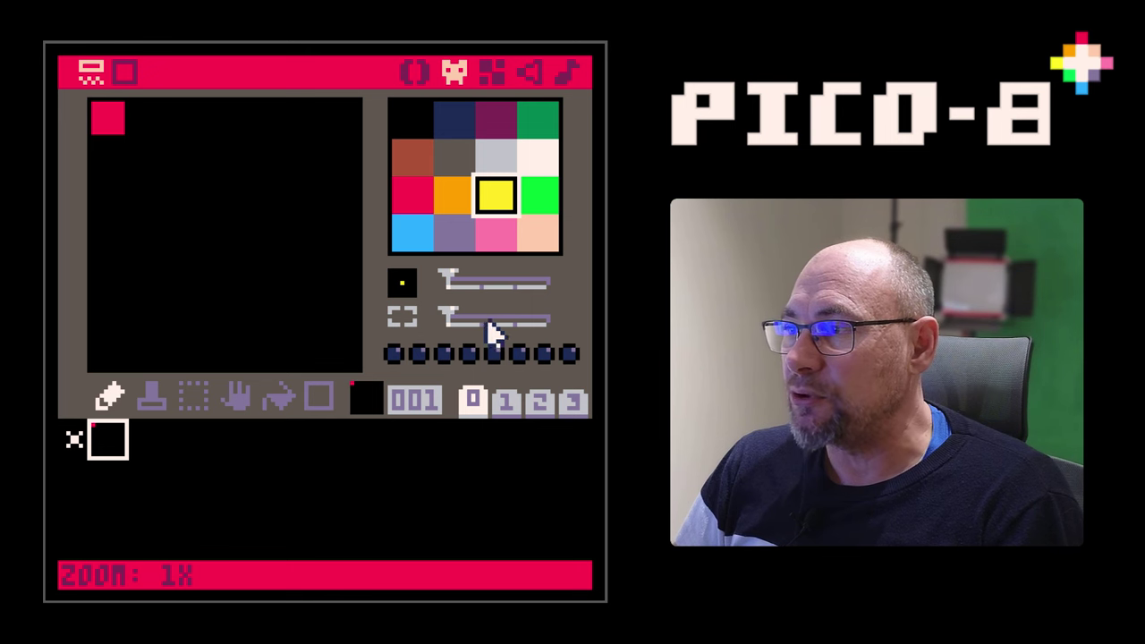
pyautogui.click(487, 320)
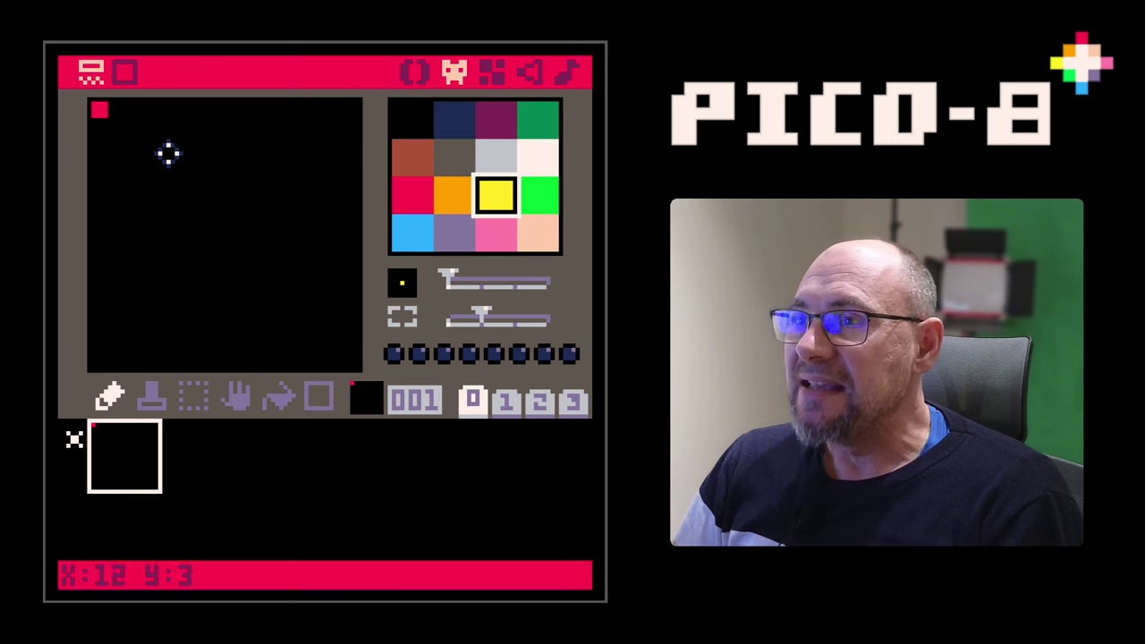
pyautogui.click(402, 207)
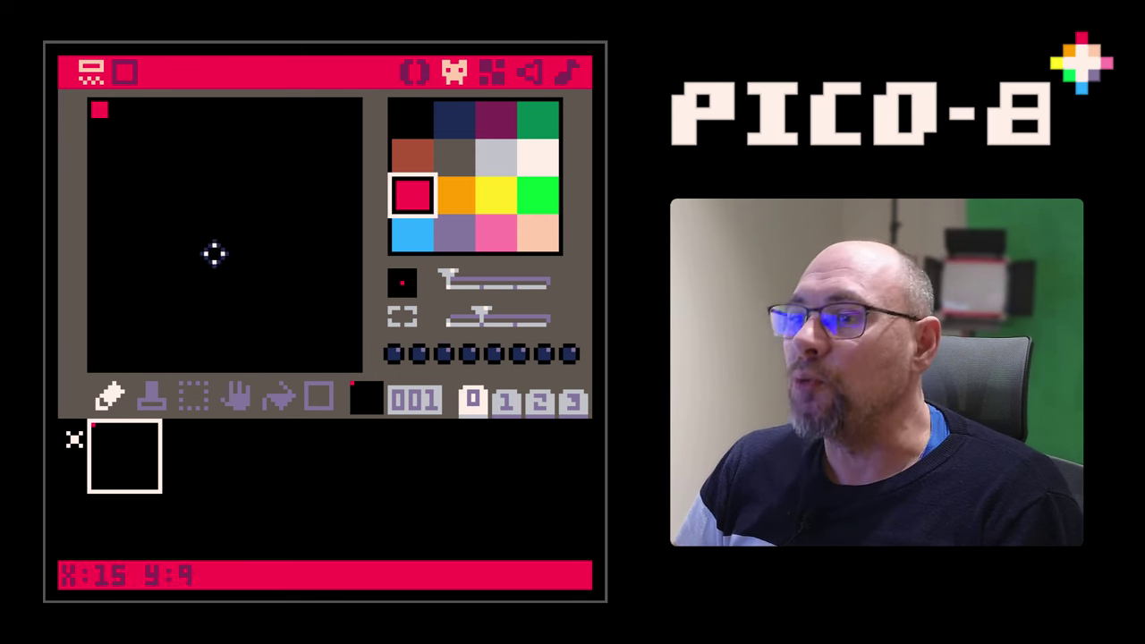
pyautogui.click(447, 319)
# Paint a one-pixel red line along sprite 001's top row and down its left edge
pyautogui.moveTo(146, 119); pyautogui.dragTo(358, 119)
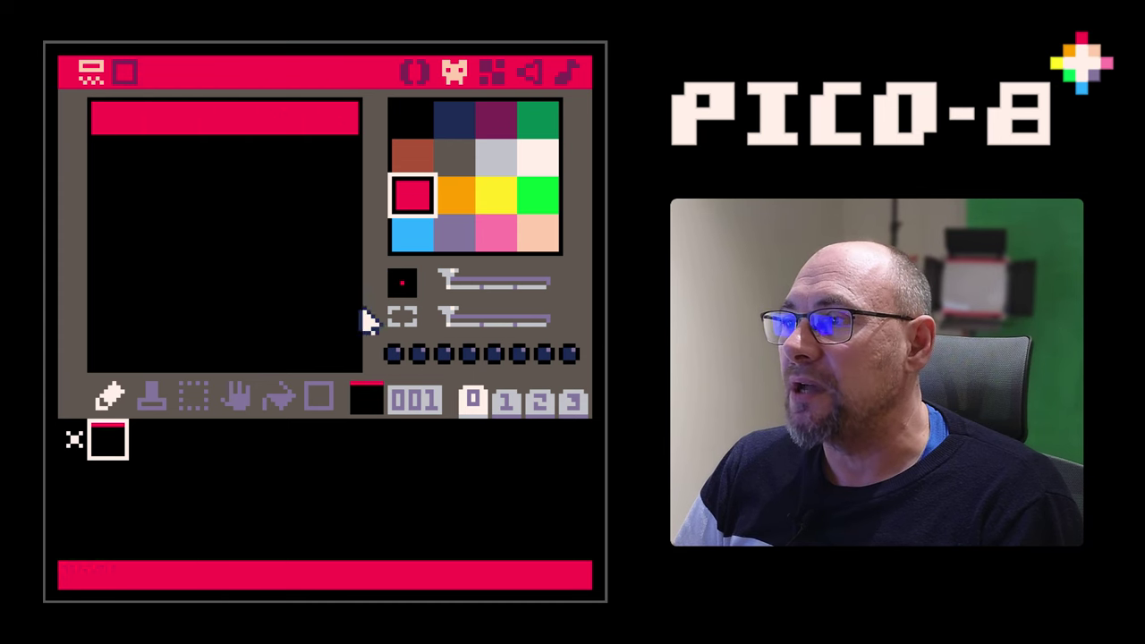
pyautogui.click(481, 320)
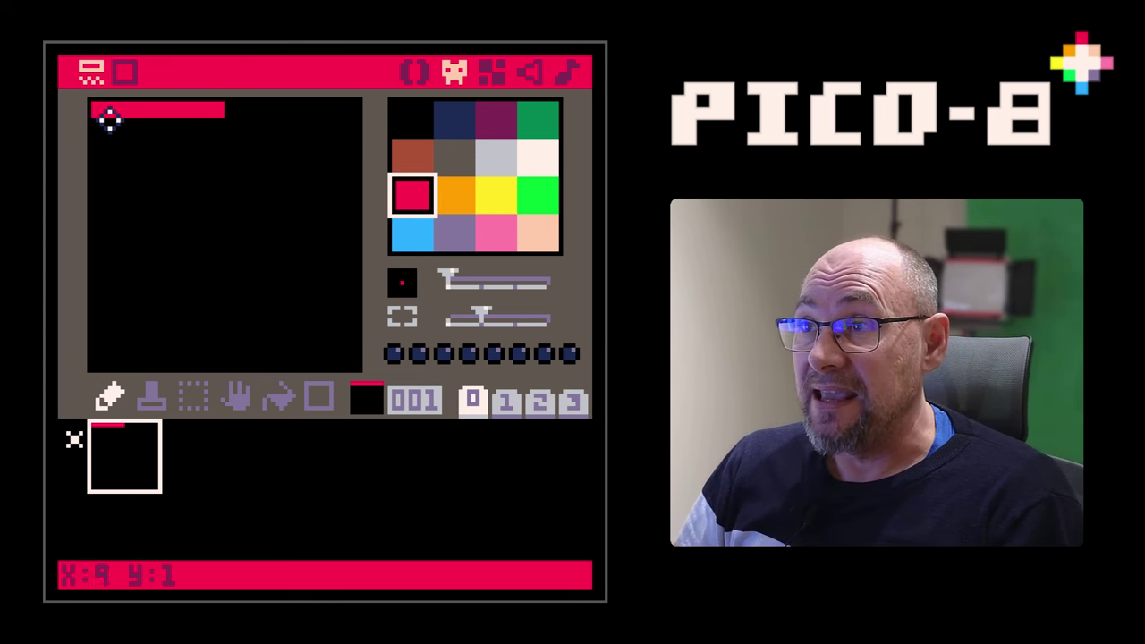
pyautogui.moveTo(100, 114); pyautogui.dragTo(100, 362)
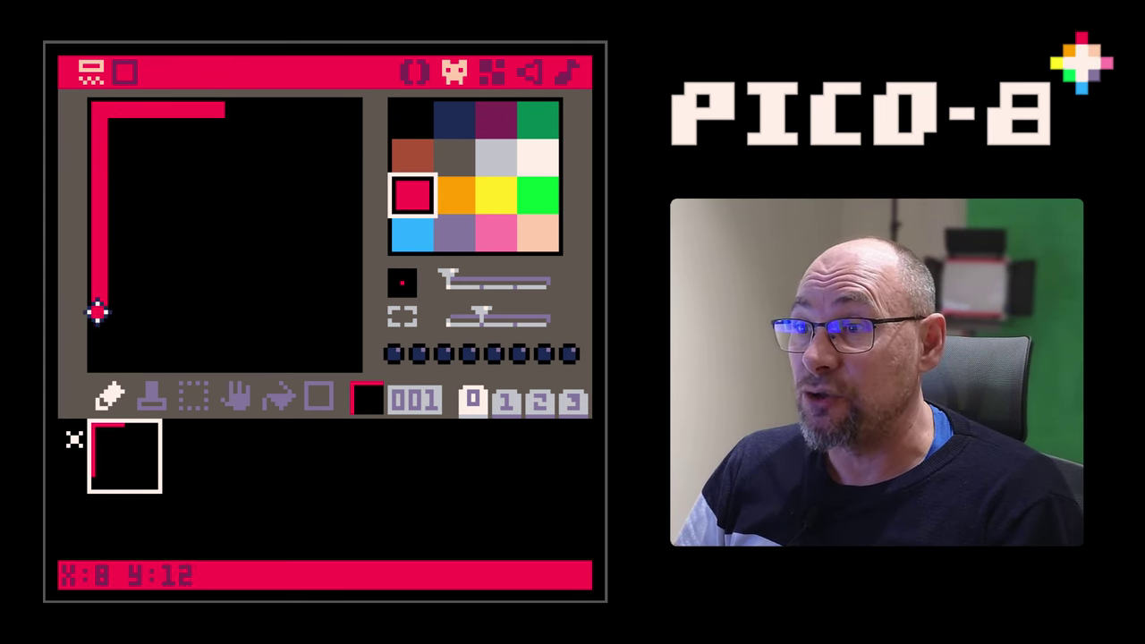
pyautogui.moveTo(222, 114); pyautogui.dragTo(356, 112)
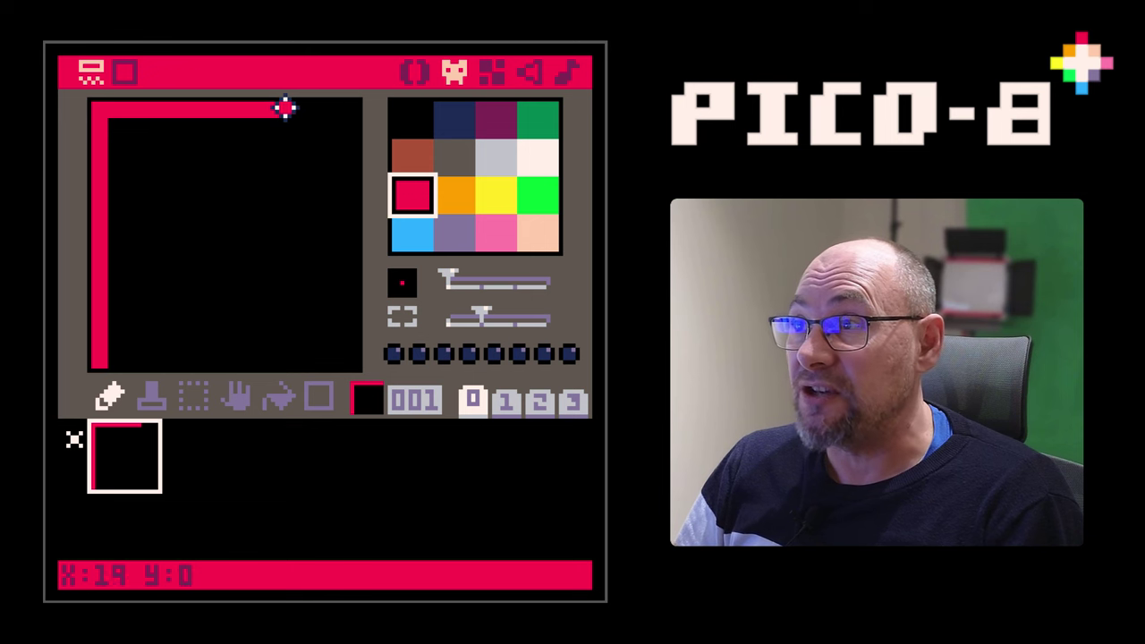
pyautogui.click(517, 320)
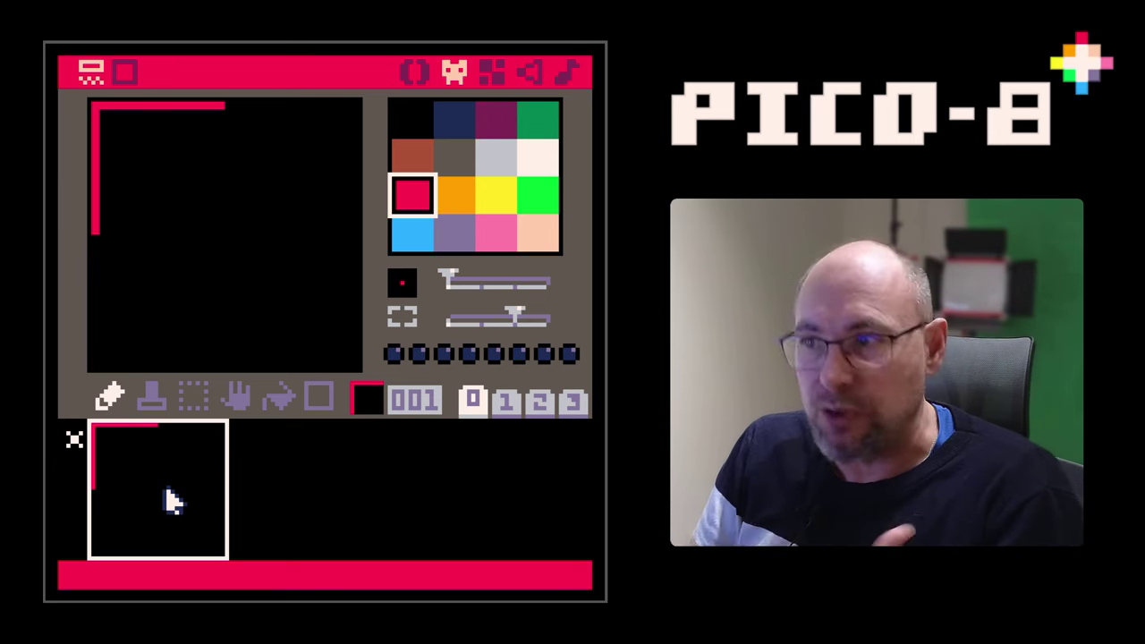
pyautogui.moveTo(510, 327)
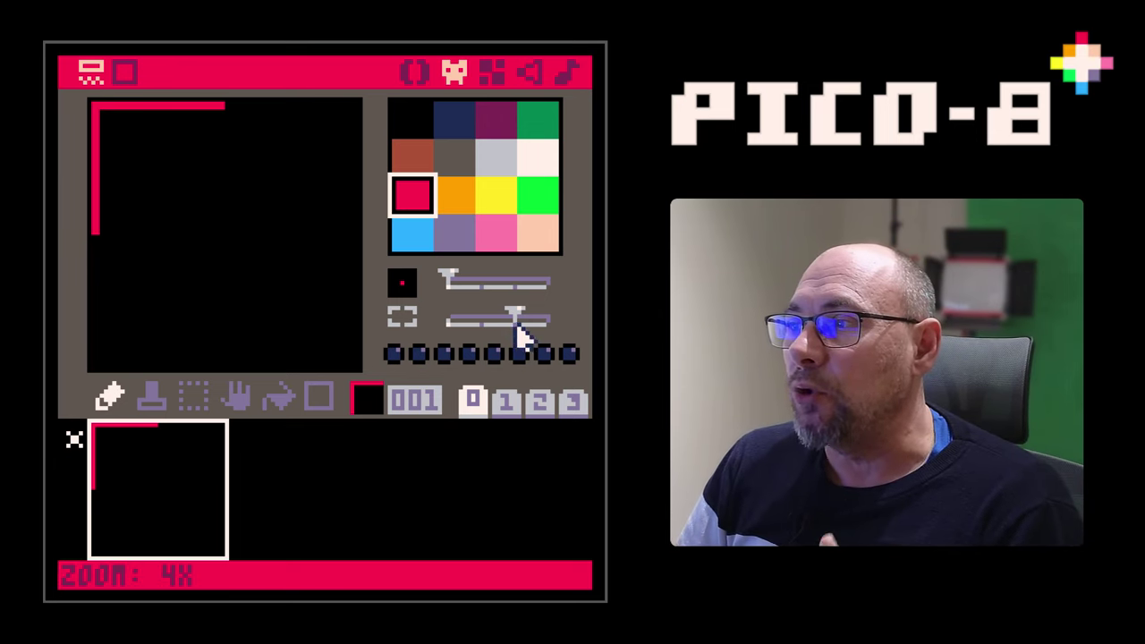
pyautogui.moveTo(515, 318); pyautogui.dragTo(448, 322)
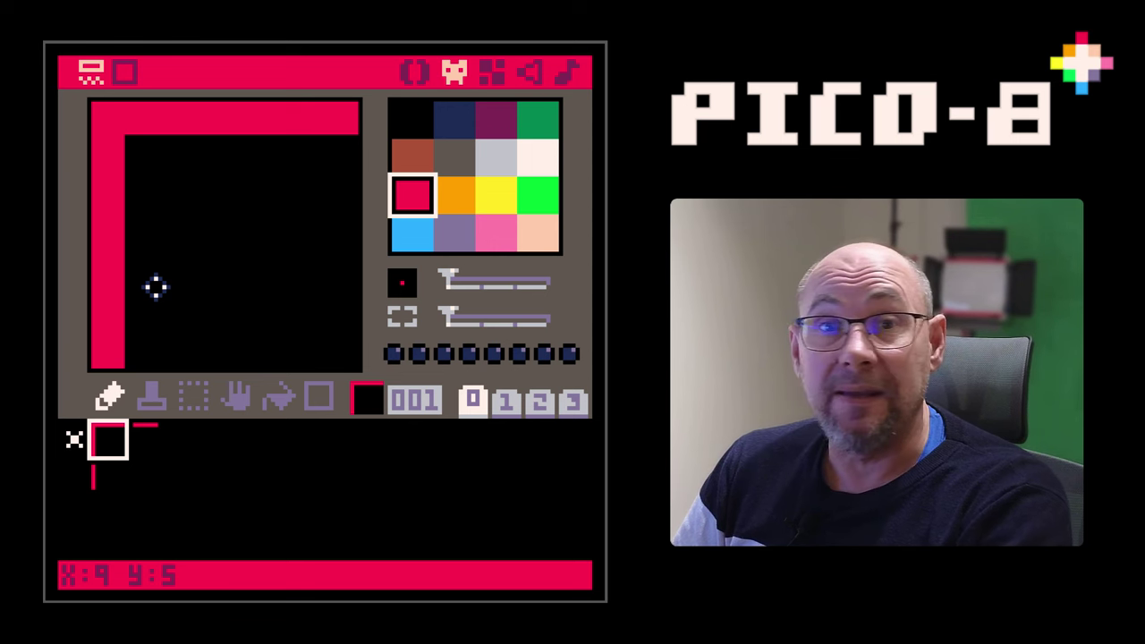
# Draw a large filled red circle across sprite 001 with the circle tool
pyautogui.click(104, 483)
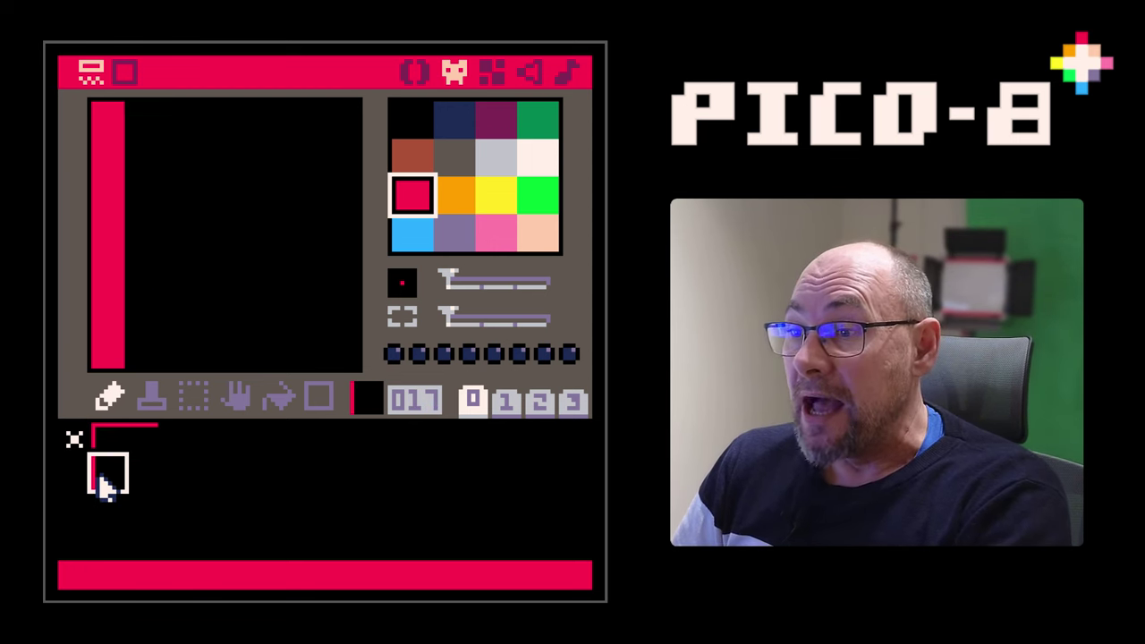
pyautogui.click(107, 440)
pyautogui.click(141, 452)
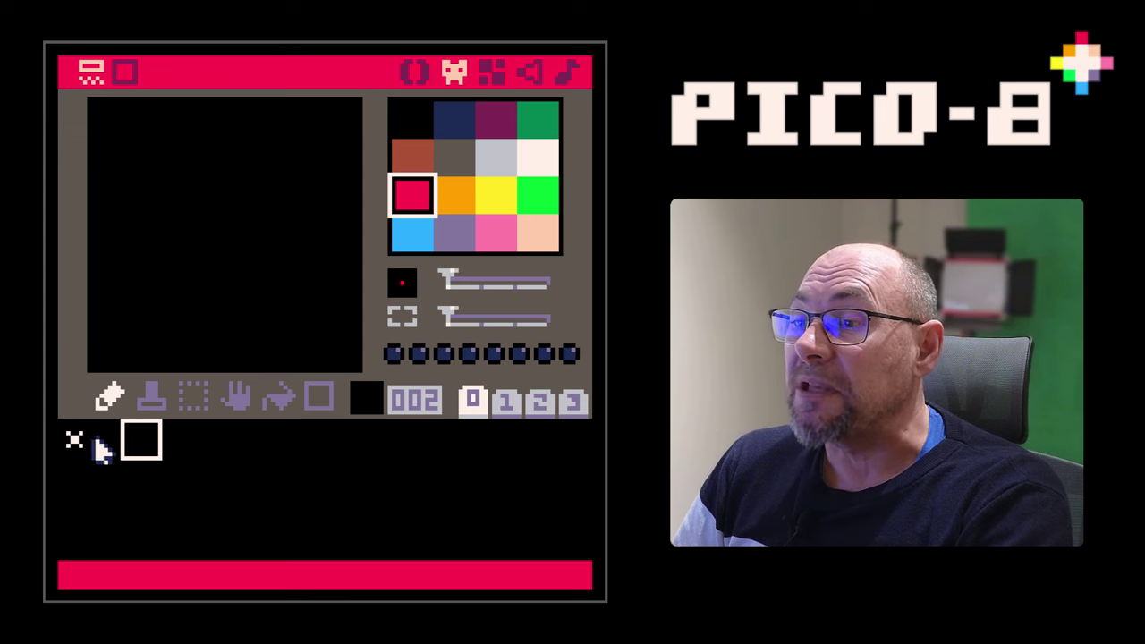
pyautogui.click(100, 445)
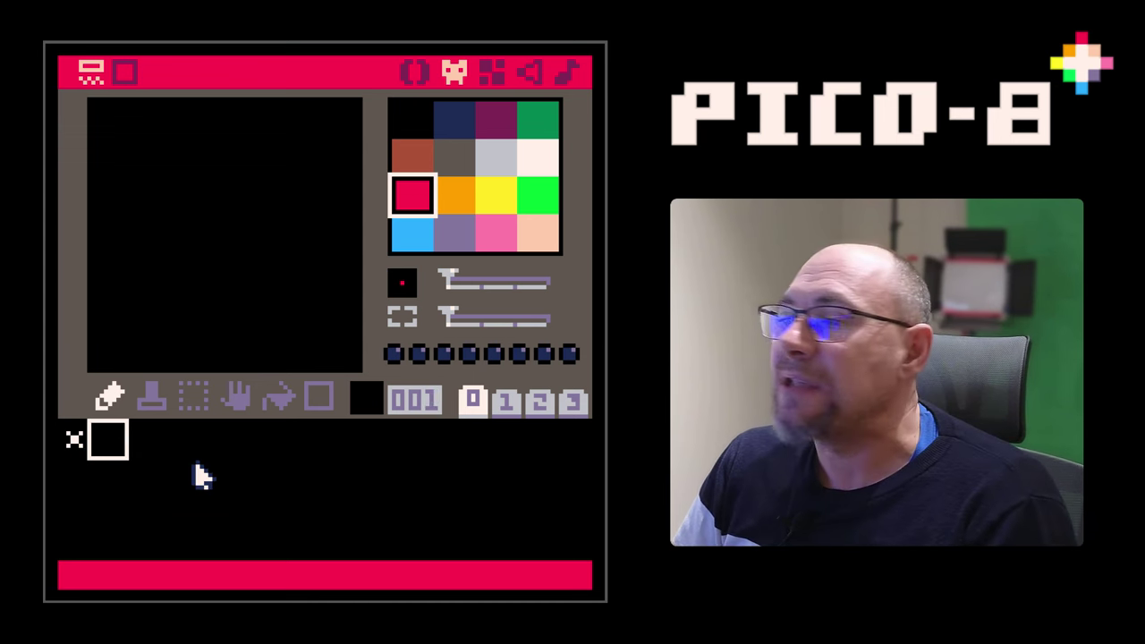
pyautogui.click(317, 398)
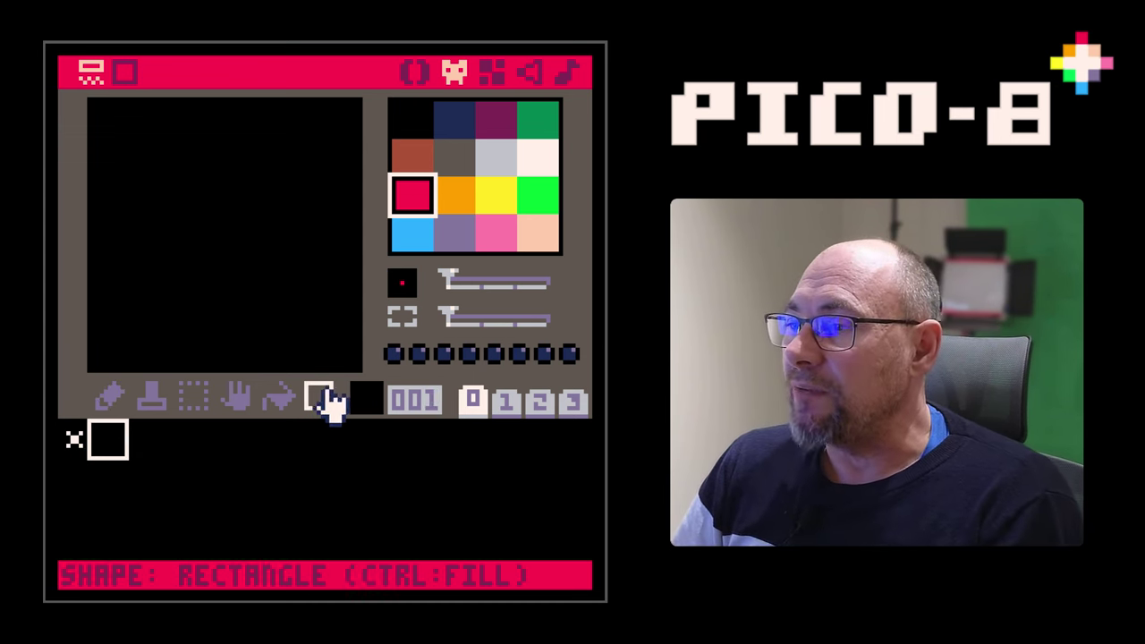
pyautogui.click(321, 399)
pyautogui.click(320, 399)
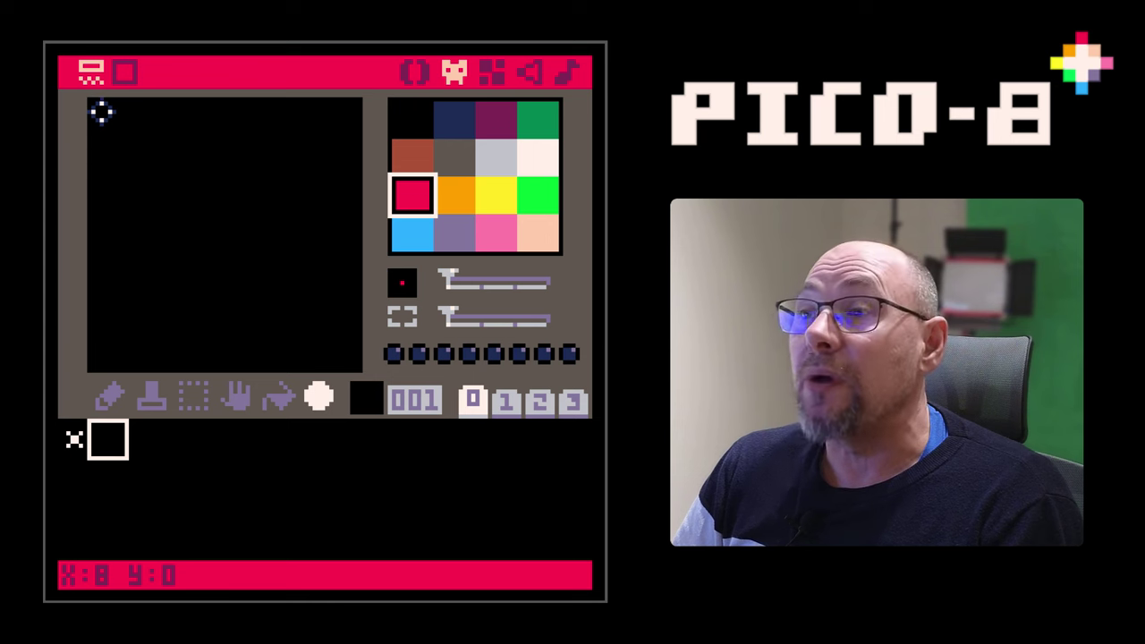
pyautogui.moveTo(101, 110); pyautogui.dragTo(348, 358)
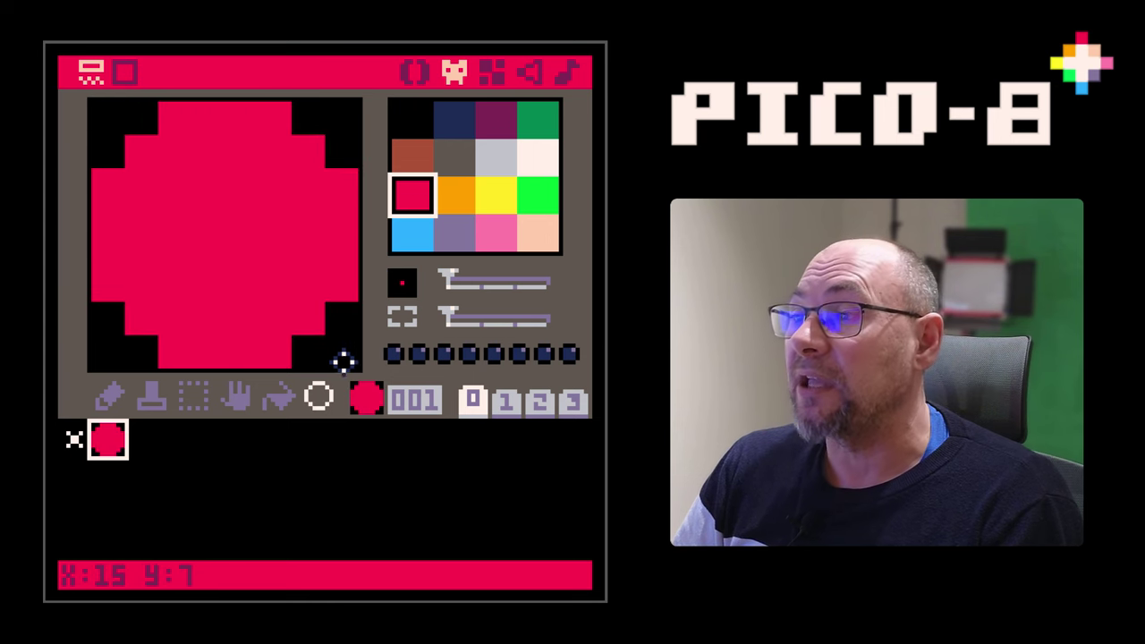
# Paint a light-blue eye pixel on the red circle with the pencil
pyautogui.click(109, 397)
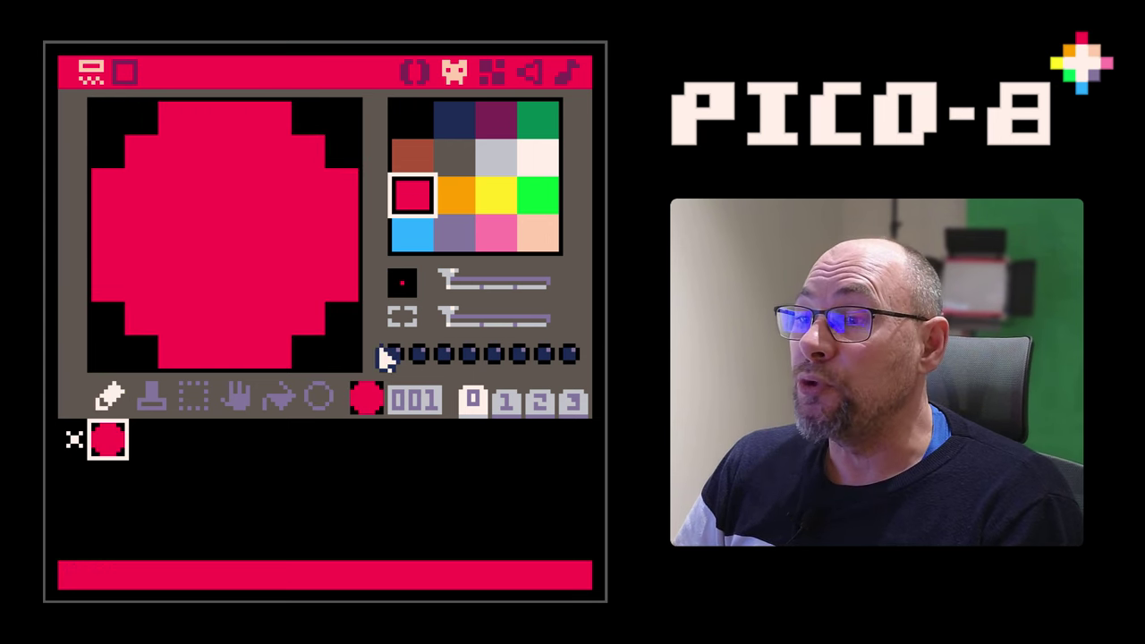
pyautogui.click(414, 239)
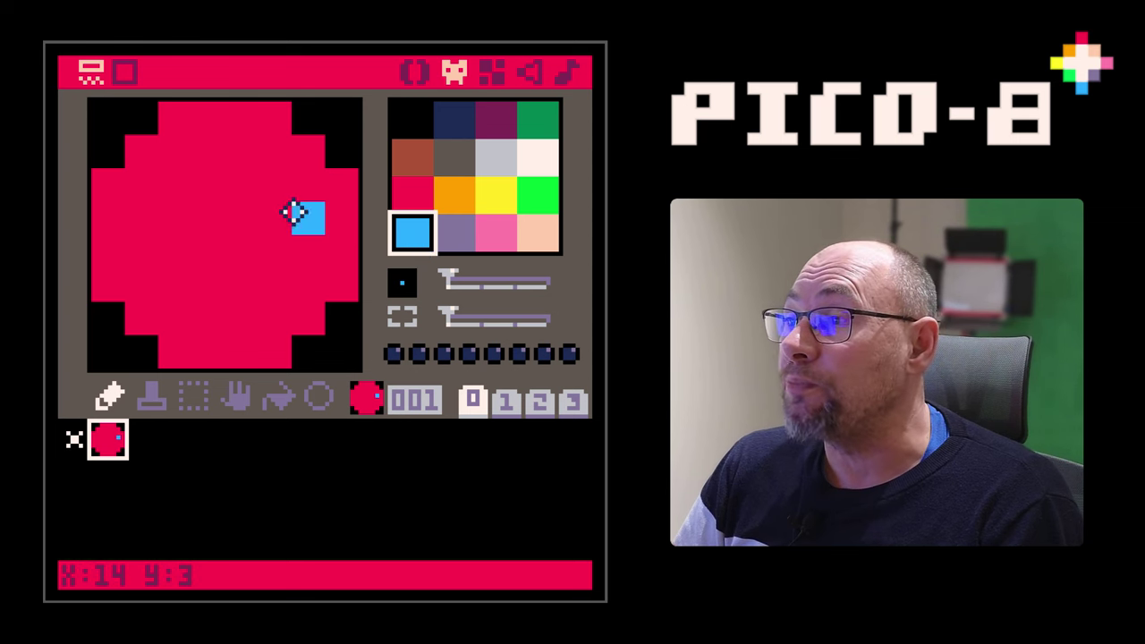
pyautogui.click(240, 216)
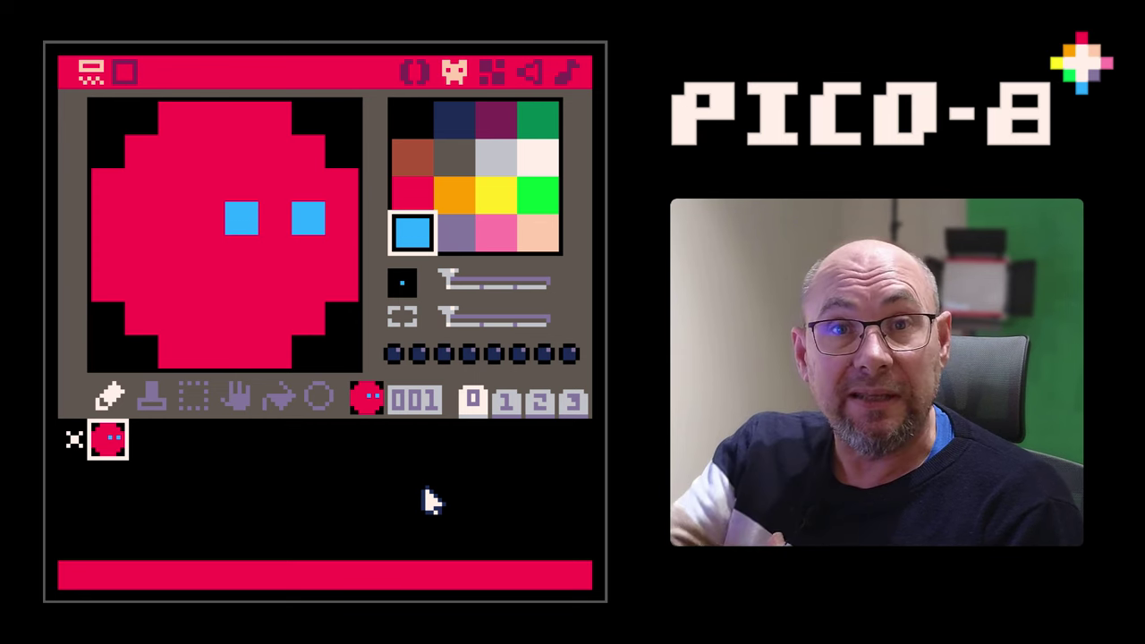
# Write cls() and print("bonjour") in the code editor, run it, and return to the code
pyautogui.click(416, 73)
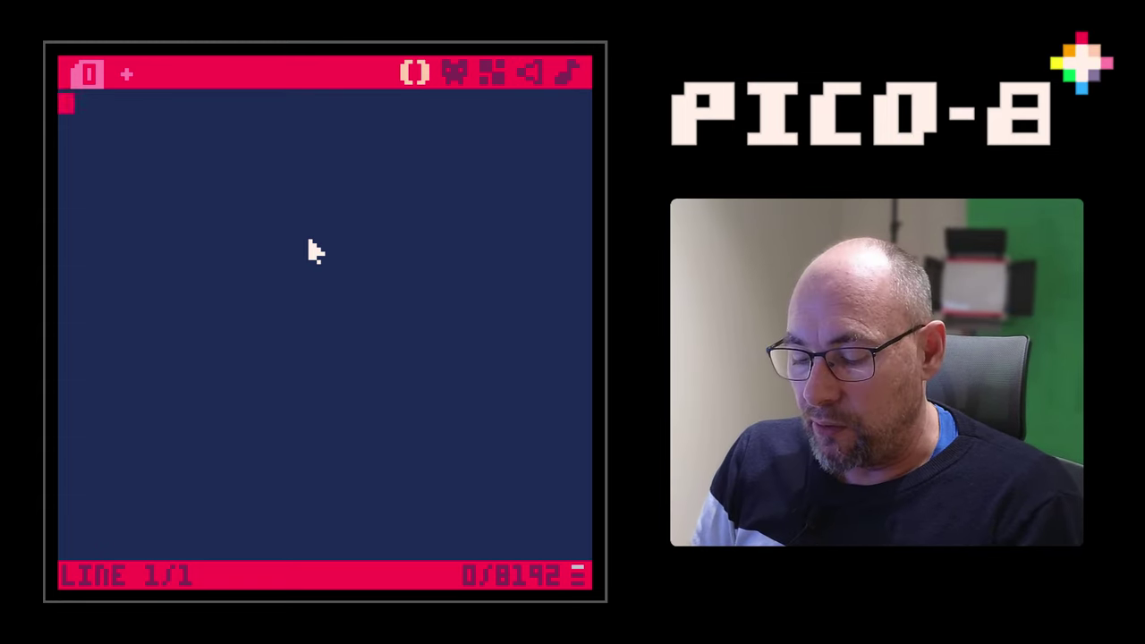
pyautogui.write('cl')
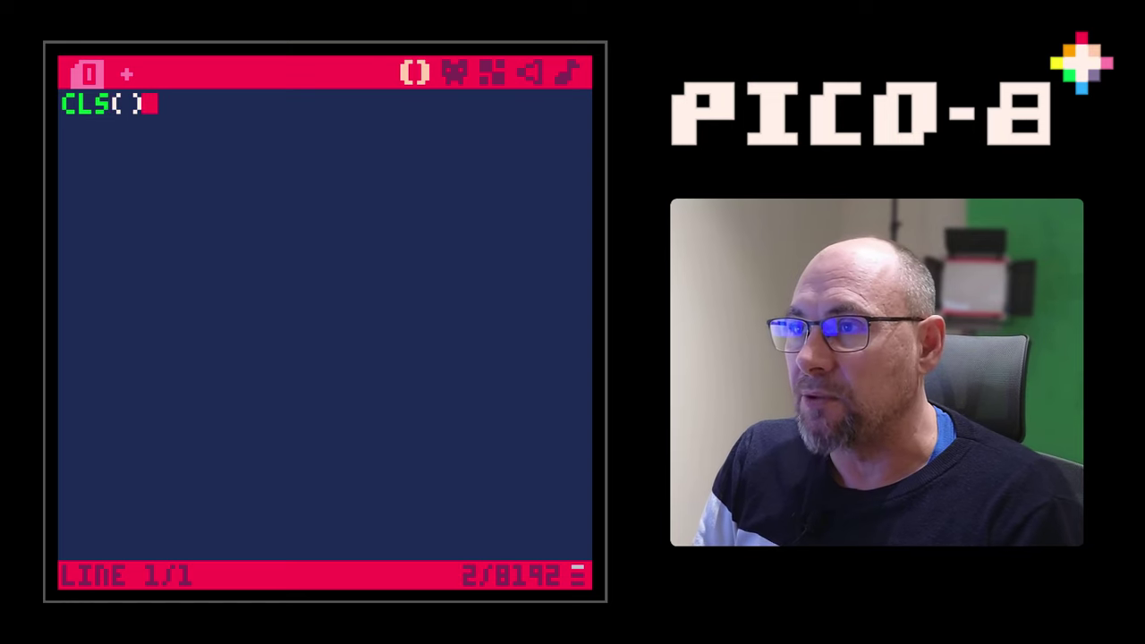
pyautogui.write('t(')
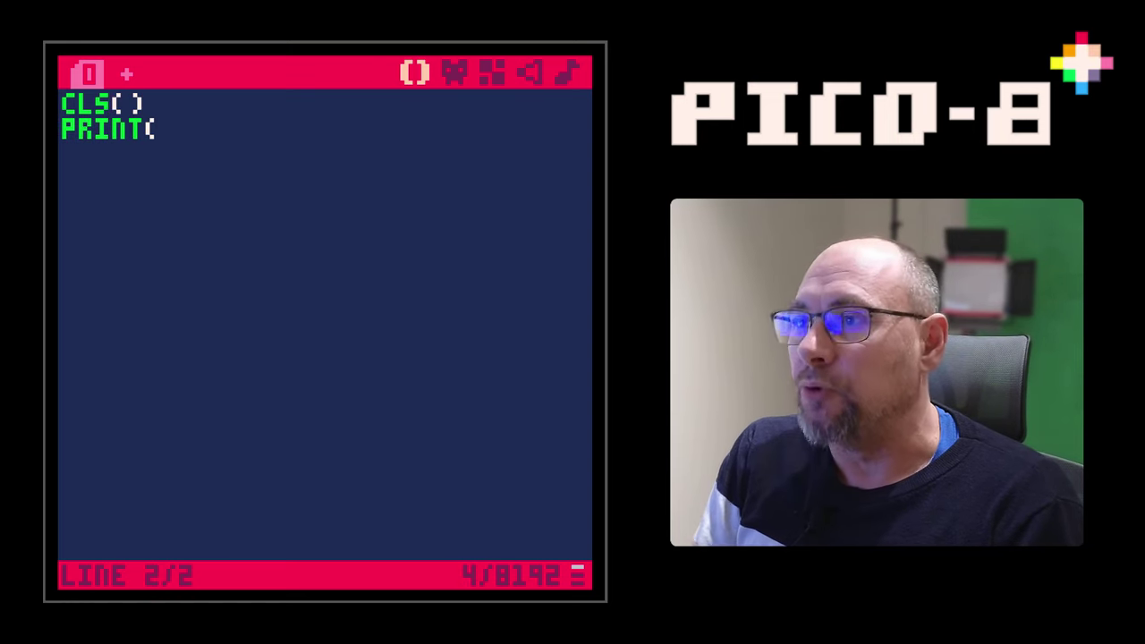
pyautogui.write('"BONJOUR')
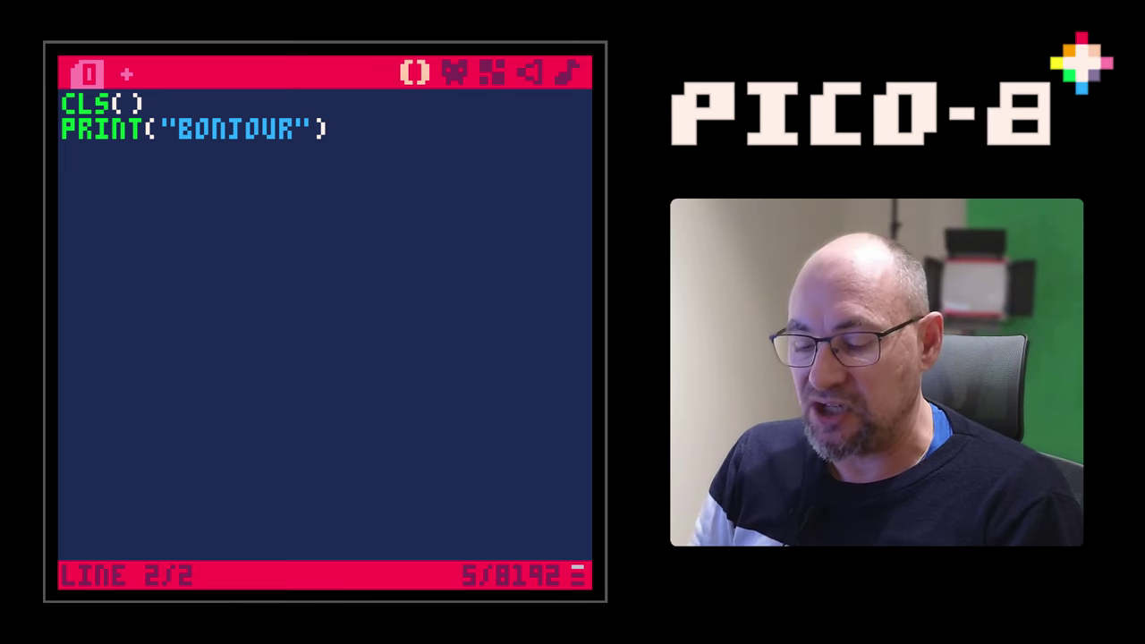
pyautogui.hotkey('ctrl', 'r')
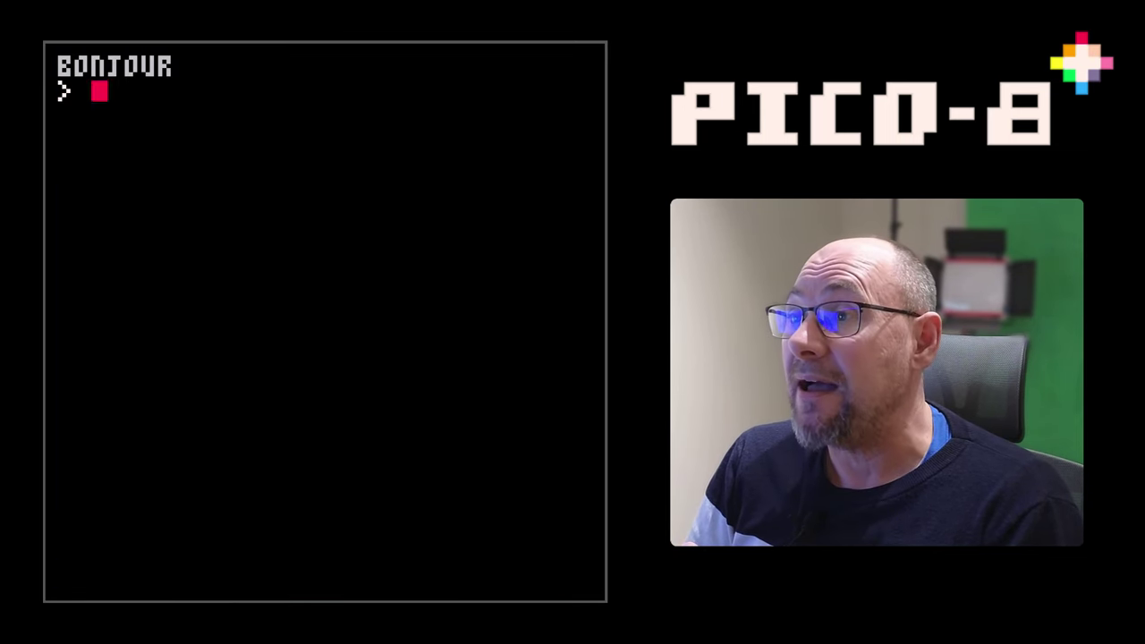
pyautogui.press('Escape')
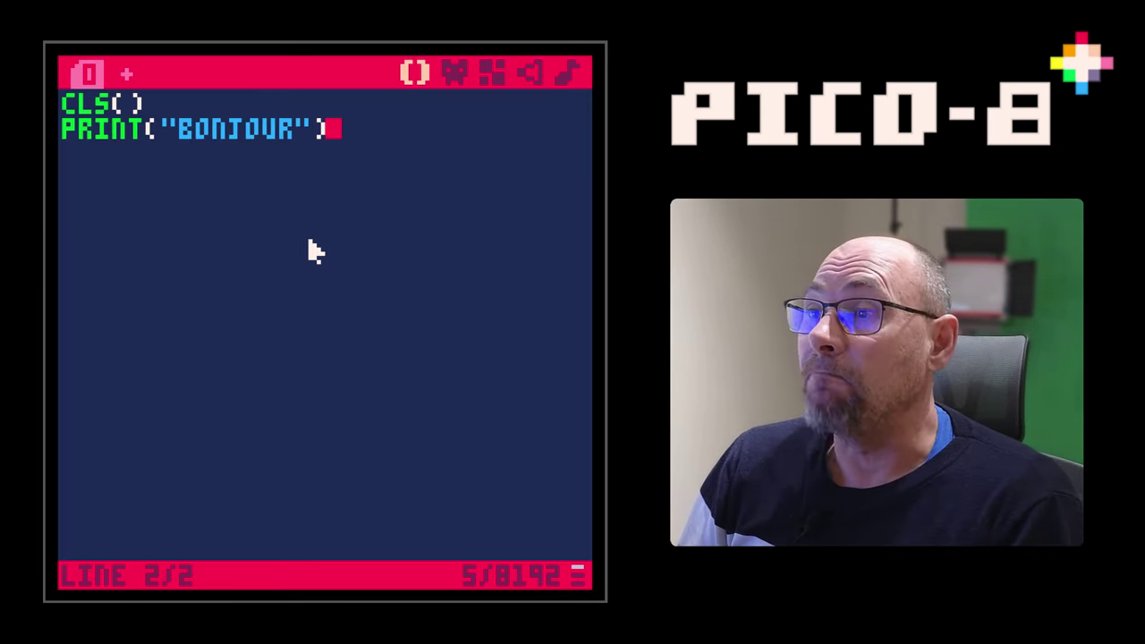
# Change cls() to cls(12) after checking colour 12 in the palette, then run it
pyautogui.doubleClick(84, 103)
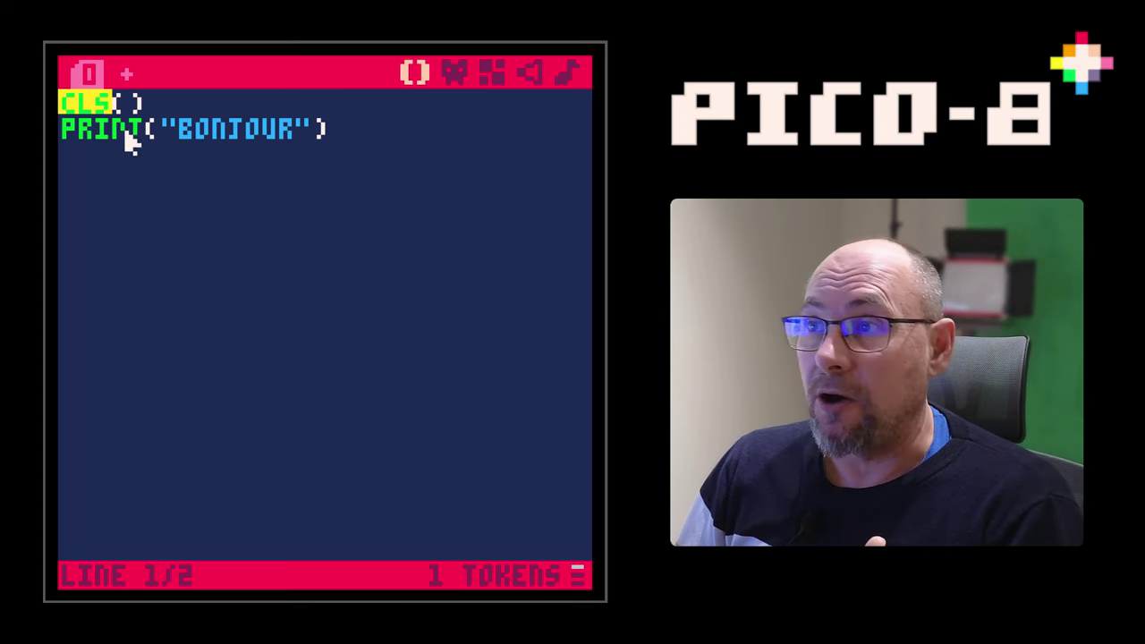
pyautogui.click(133, 104)
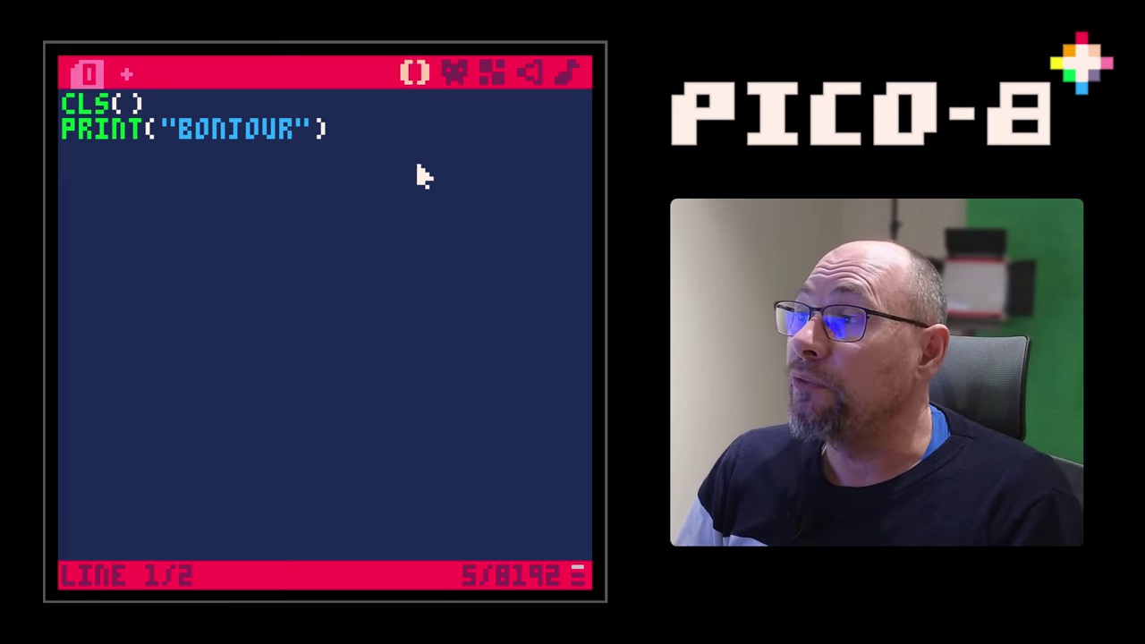
pyautogui.click(458, 76)
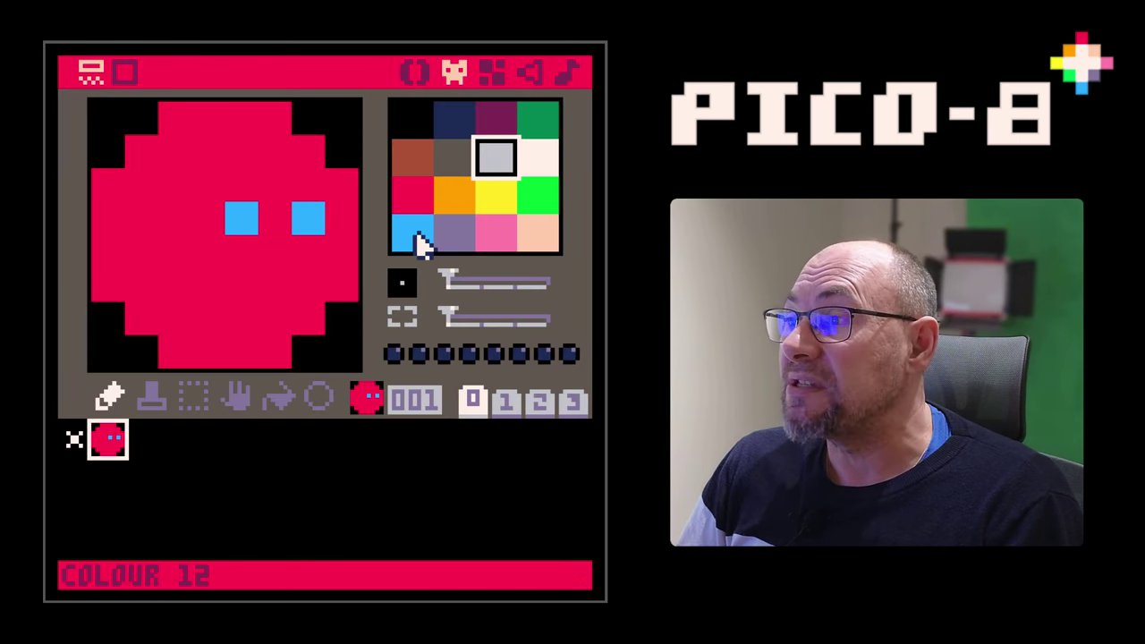
pyautogui.click(415, 73)
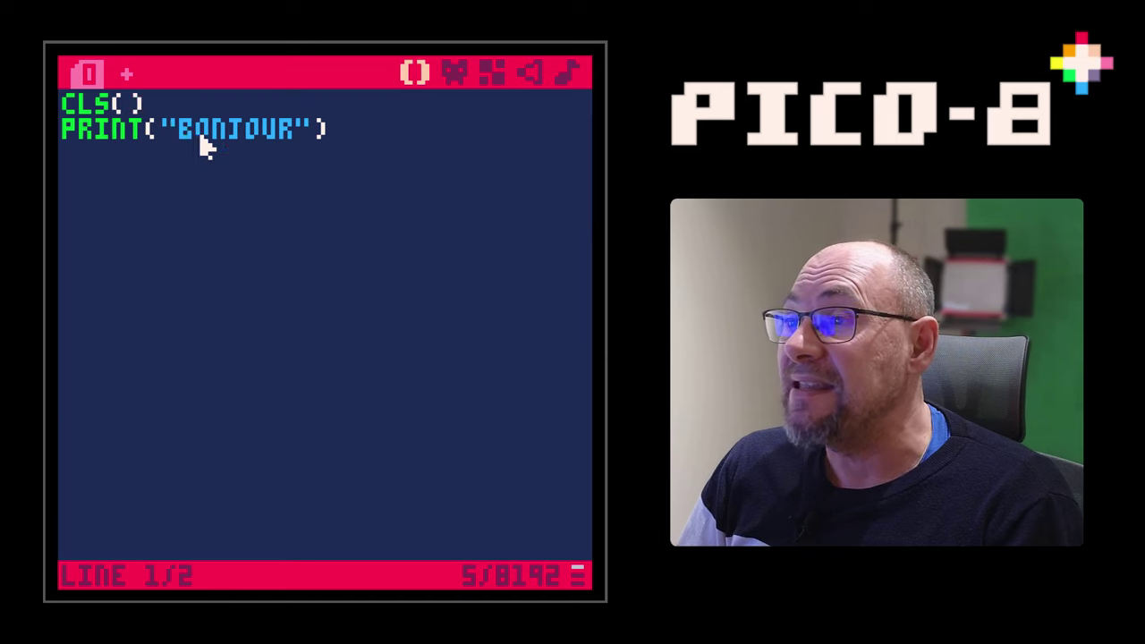
pyautogui.write('12')
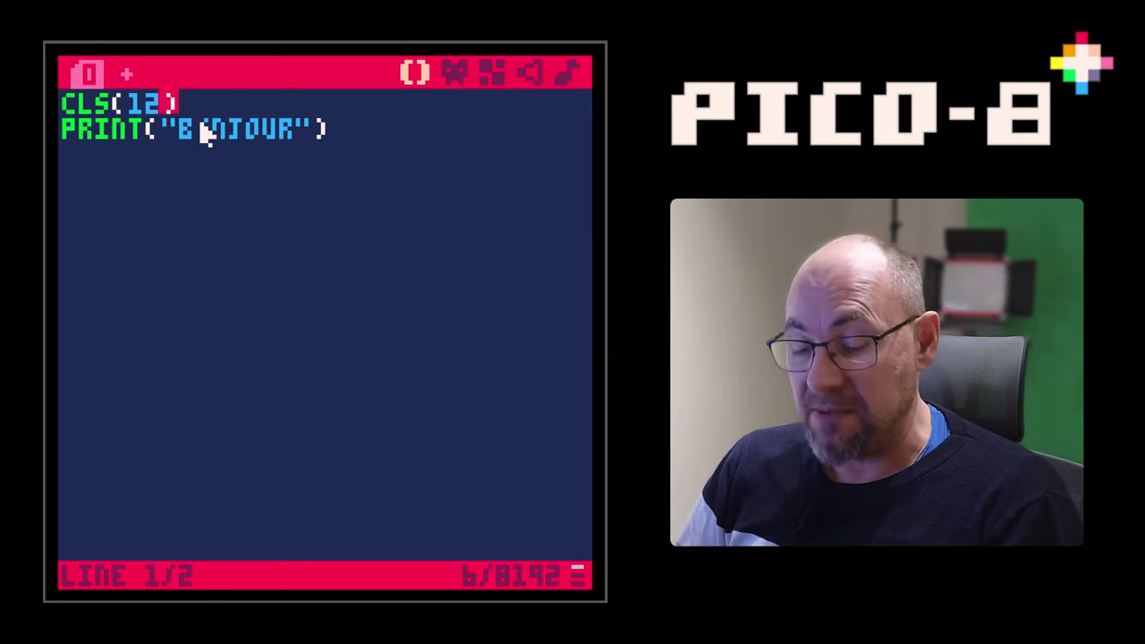
pyautogui.hotkey('ctrl', 'r')
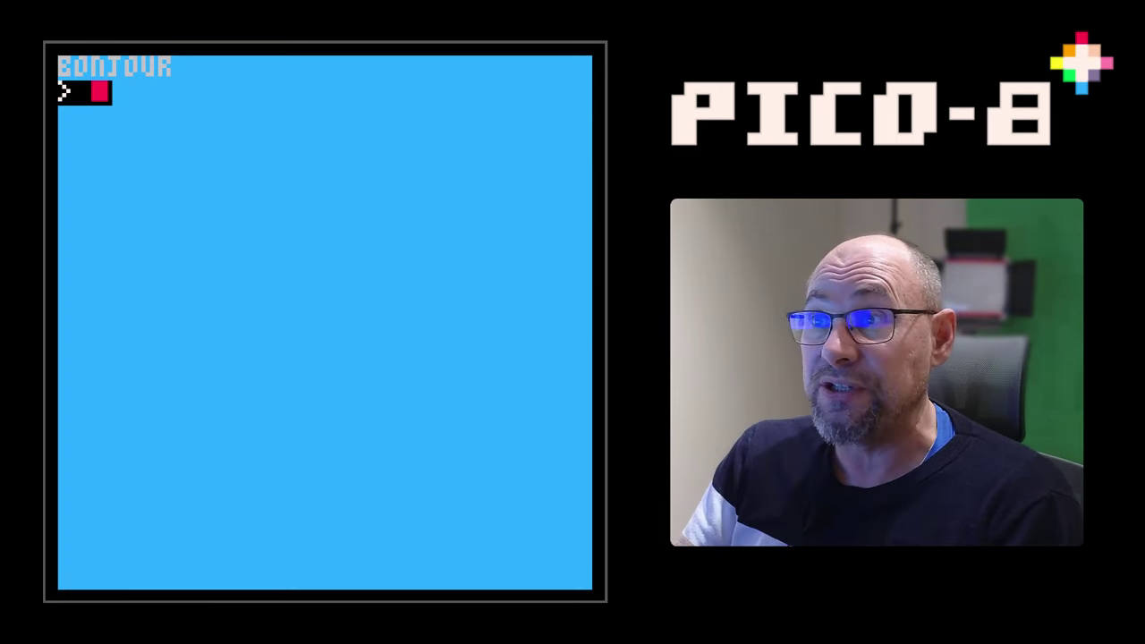
pyautogui.press('Escape')
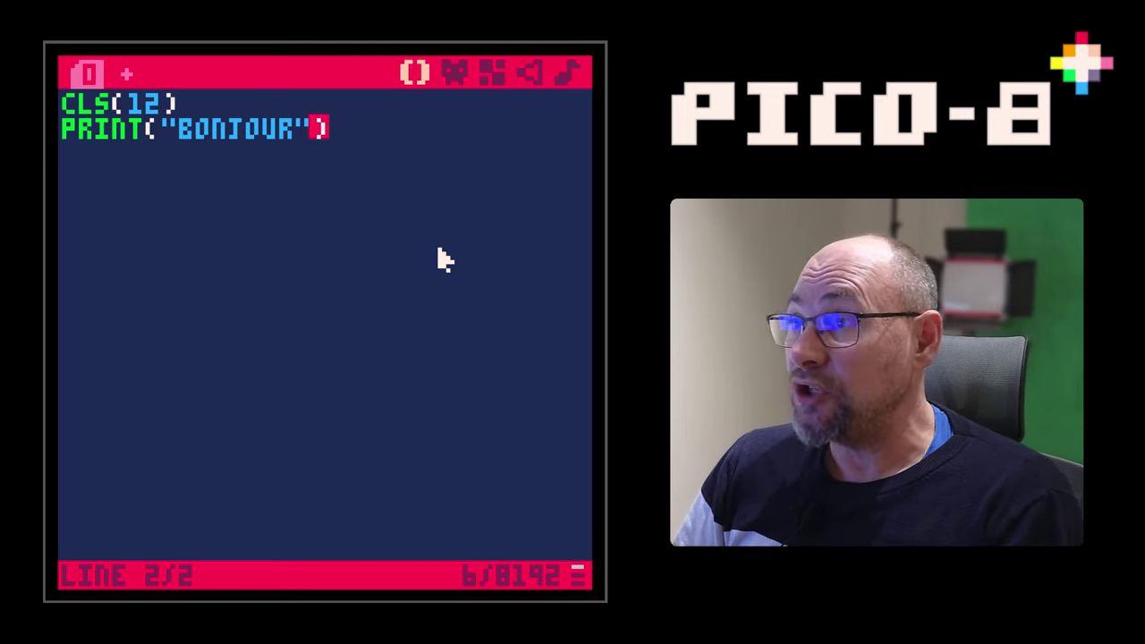
# Add position 30,10 to the print call and run to see BONJOUR moved
pyautogui.write(',30')
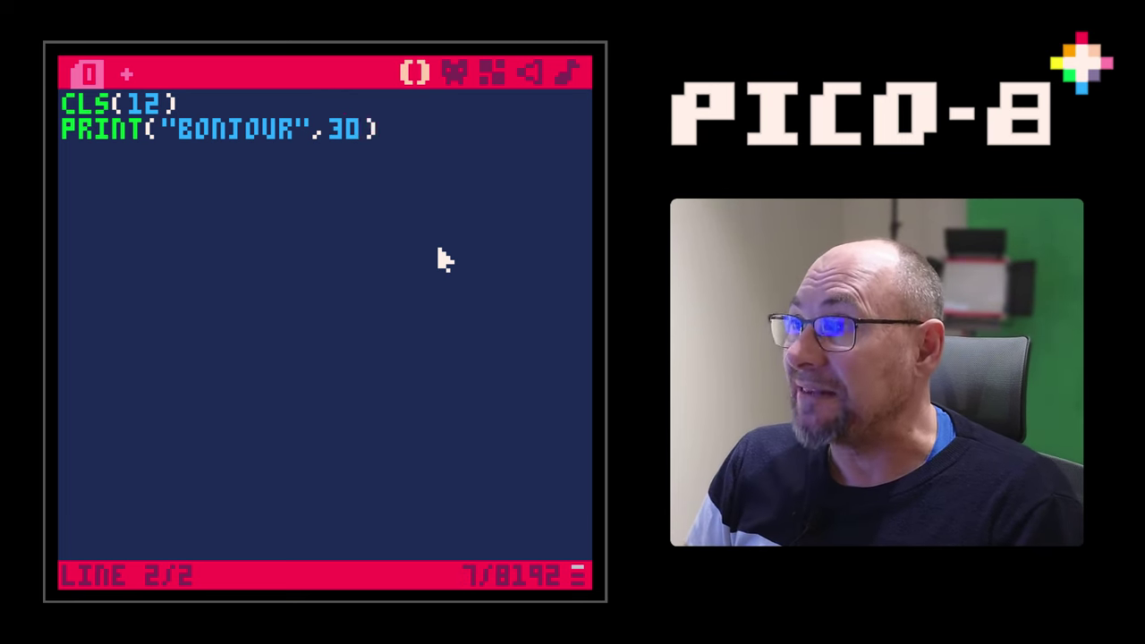
pyautogui.write(',10')
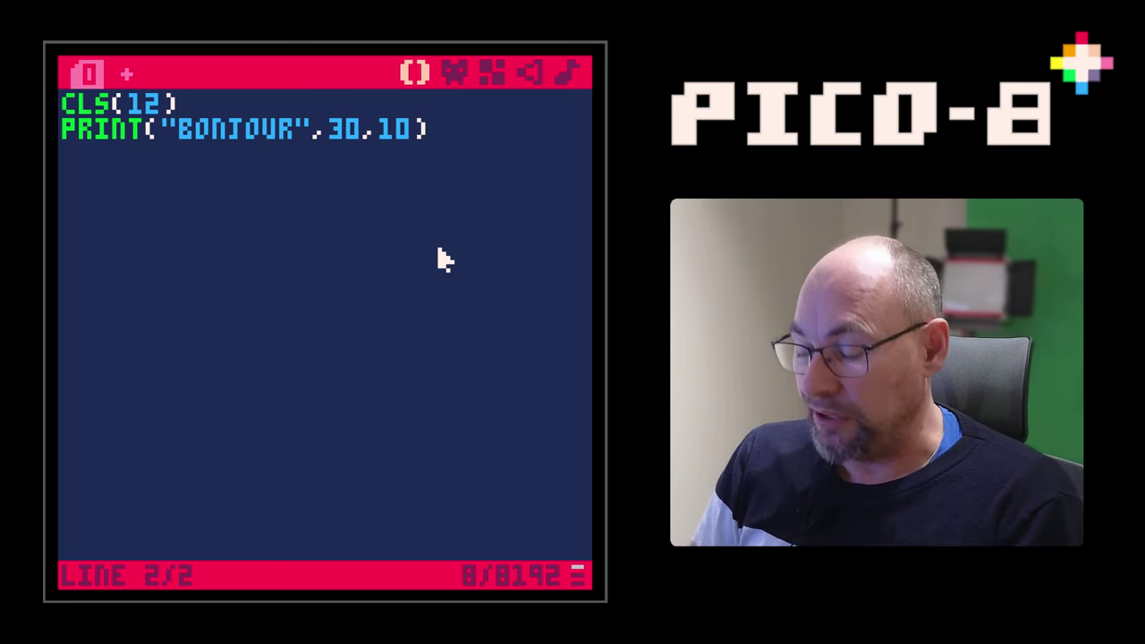
pyautogui.hotkey('ctrl', 'r')
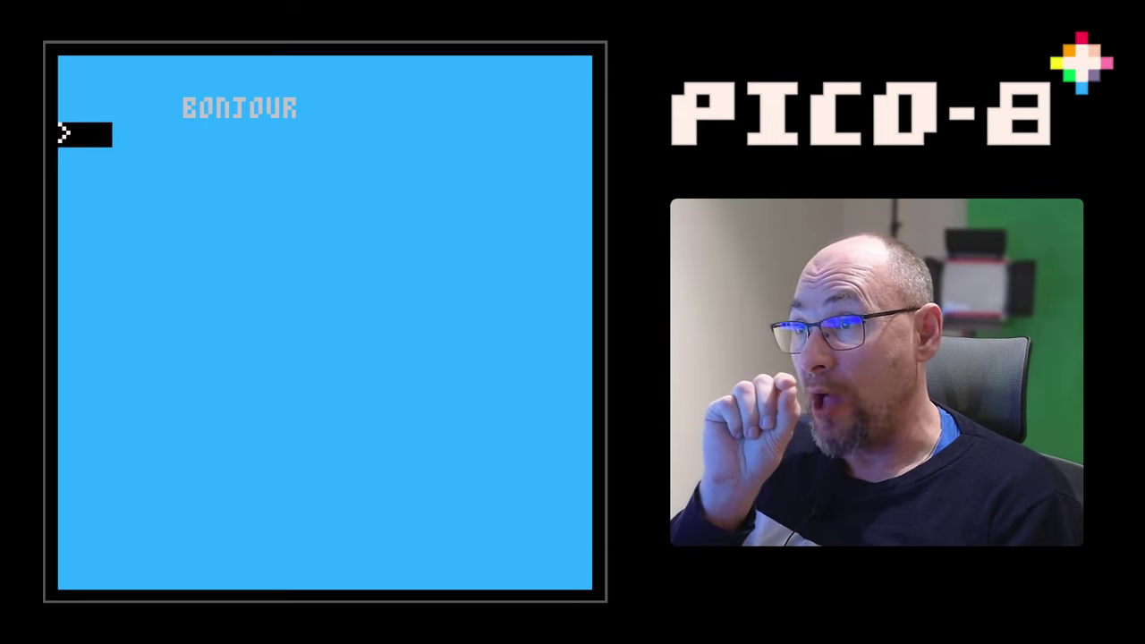
pyautogui.press('Escape')
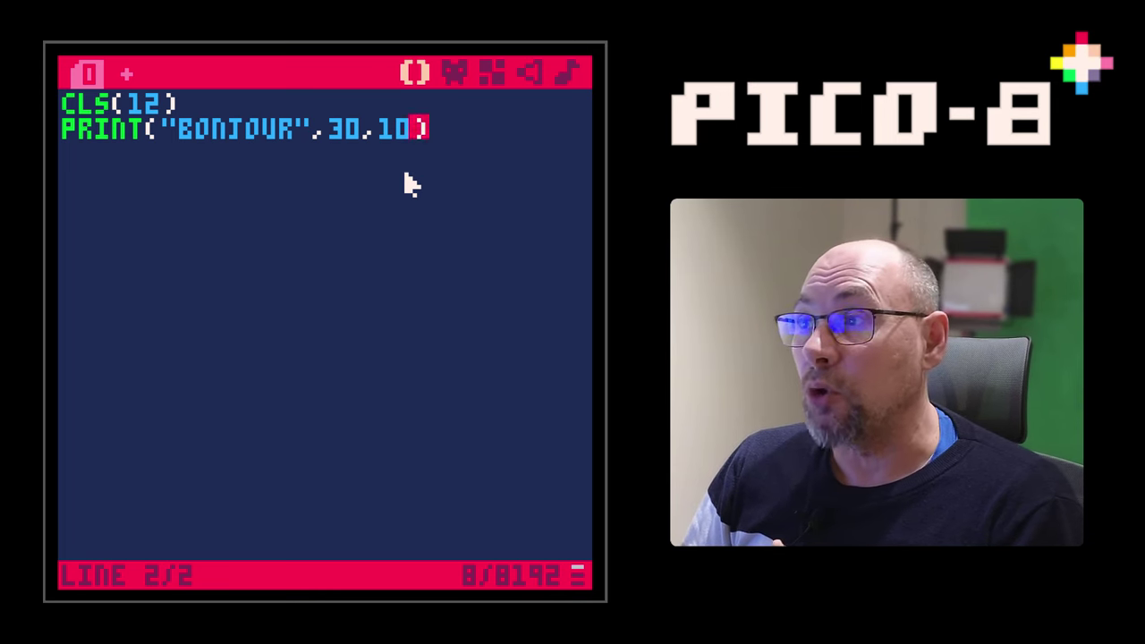
# Add colour 8 to the print call, checking red in the palette, and run it
pyautogui.write(',')
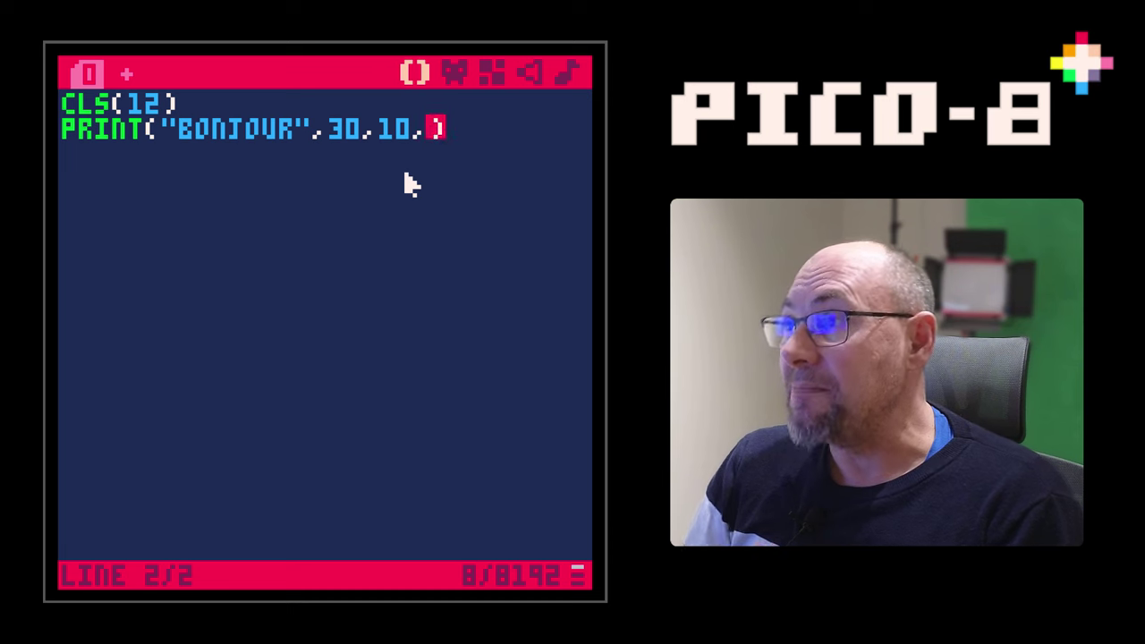
pyautogui.click(452, 73)
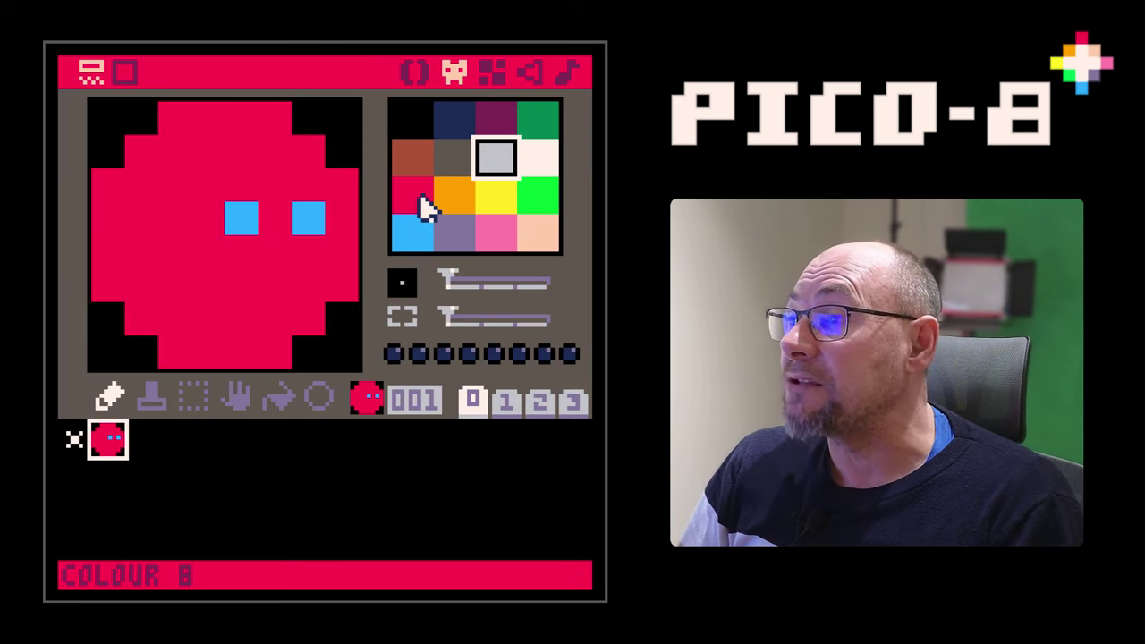
pyautogui.click(414, 71)
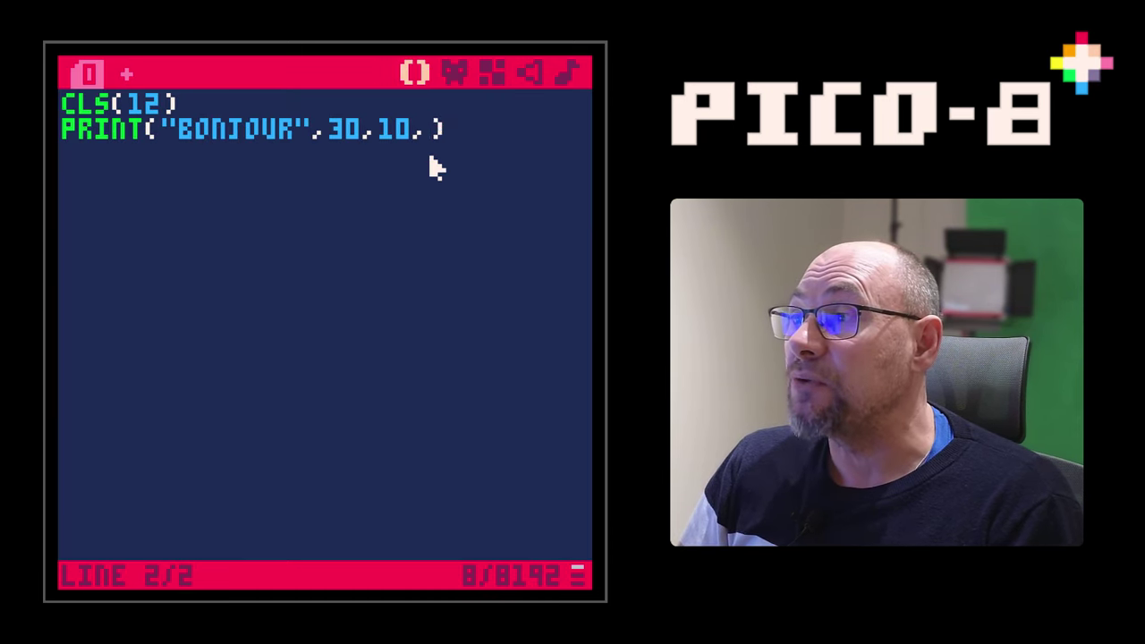
pyautogui.write('8')
pyautogui.hotkey('ctrl', 'r')
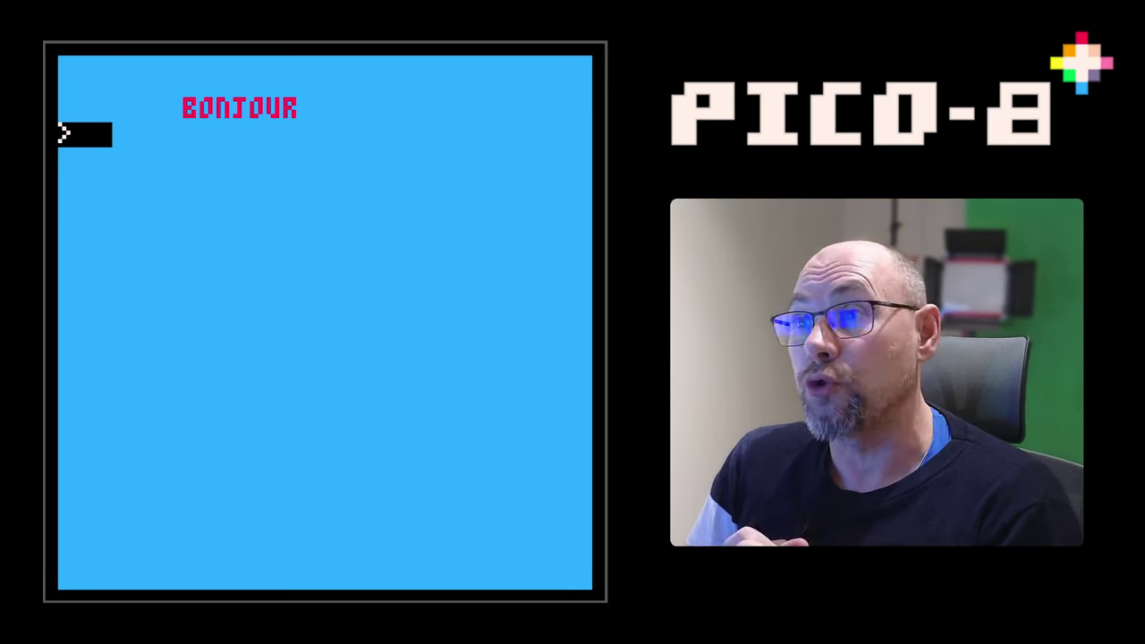
pyautogui.press('Escape')
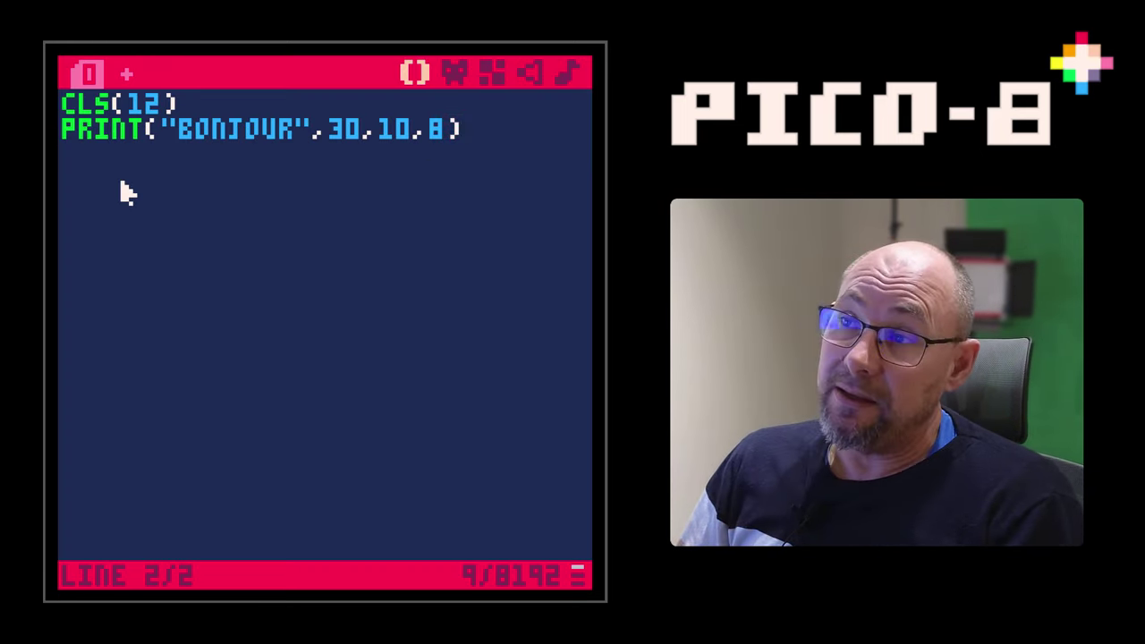
# Select the cls and print lines of the BONJOUR script
pyautogui.doubleClick(72, 108)
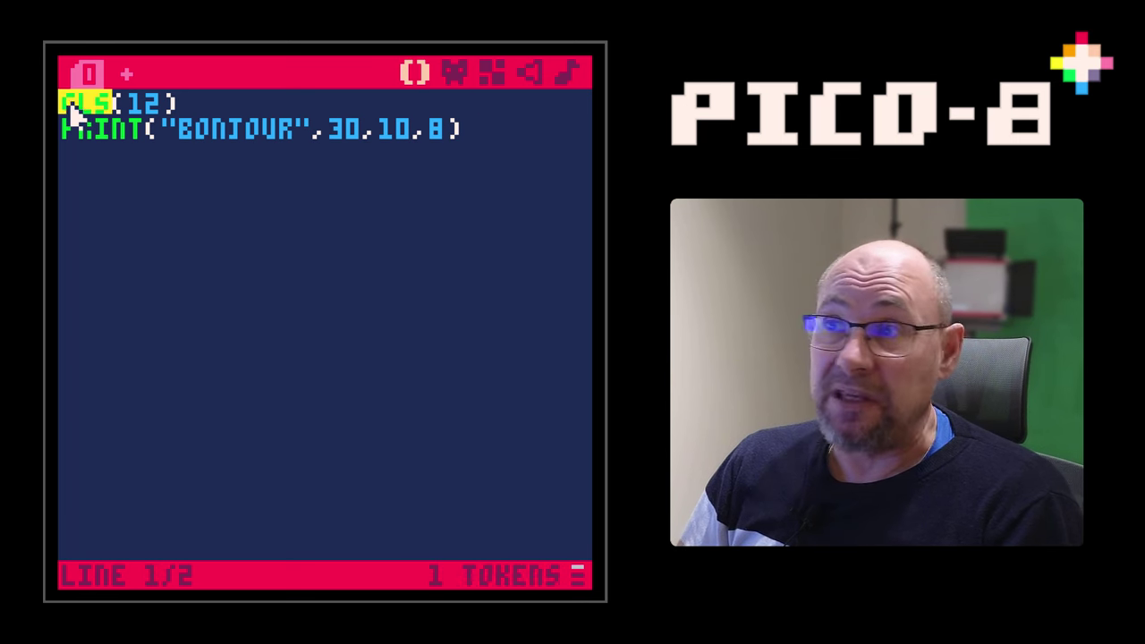
pyautogui.doubleClick(95, 143)
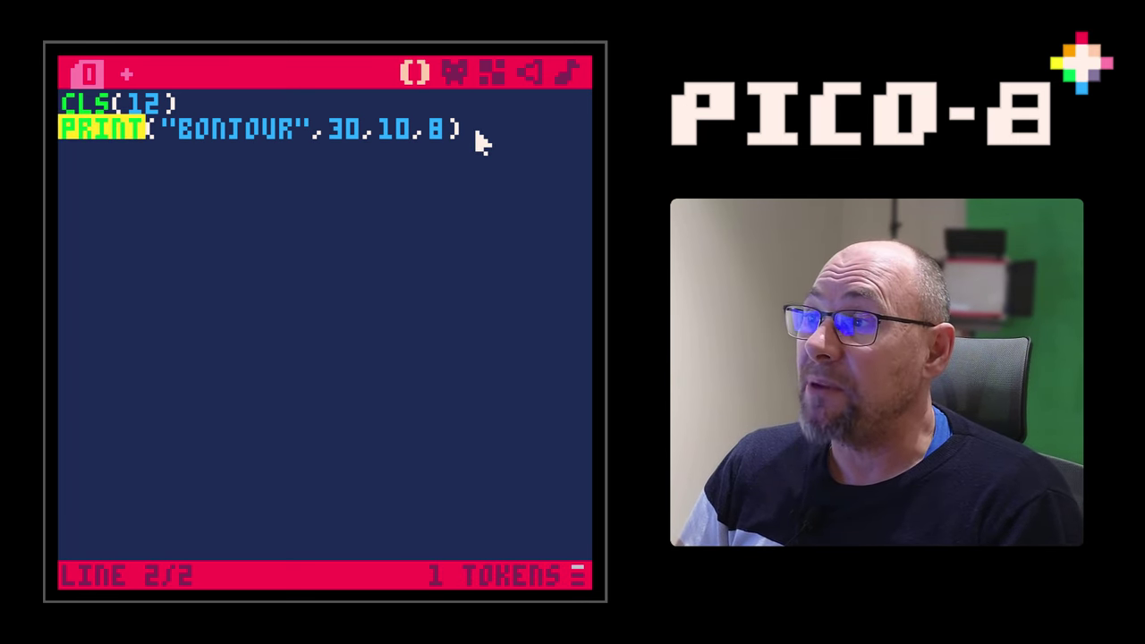
pyautogui.moveTo(243, 159)
pyautogui.mouseDown()
pyautogui.moveTo(53, 135)
pyautogui.moveTo(65, 105)
pyautogui.mouseUp()
# Delete the old code and write cls() on the first line
pyautogui.press('BackSpace')
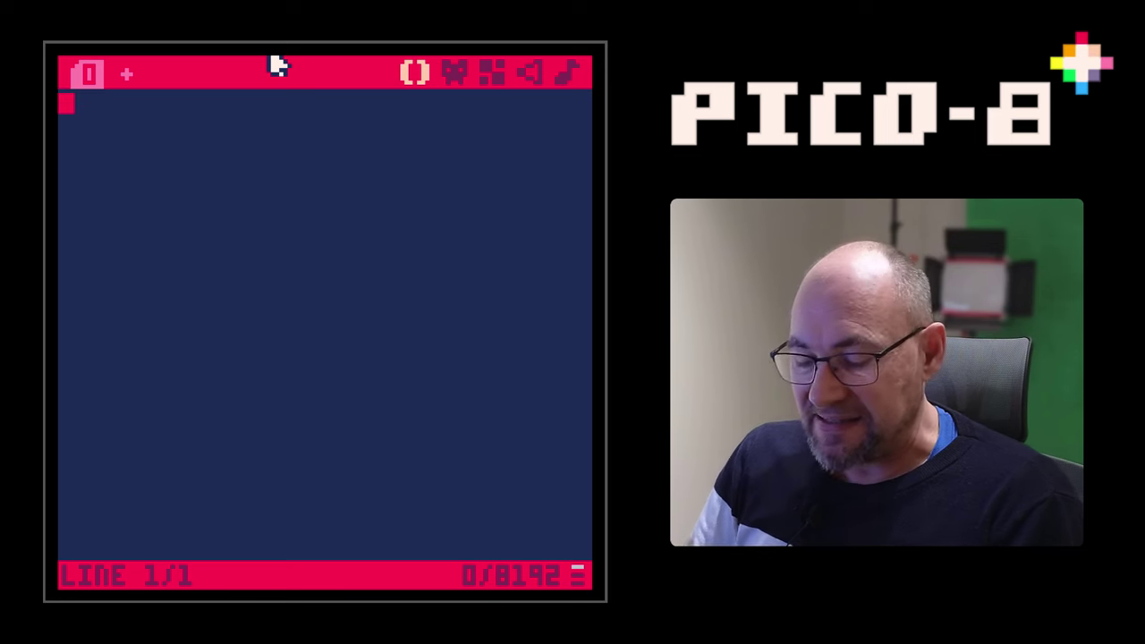
pyautogui.write('CLS()')
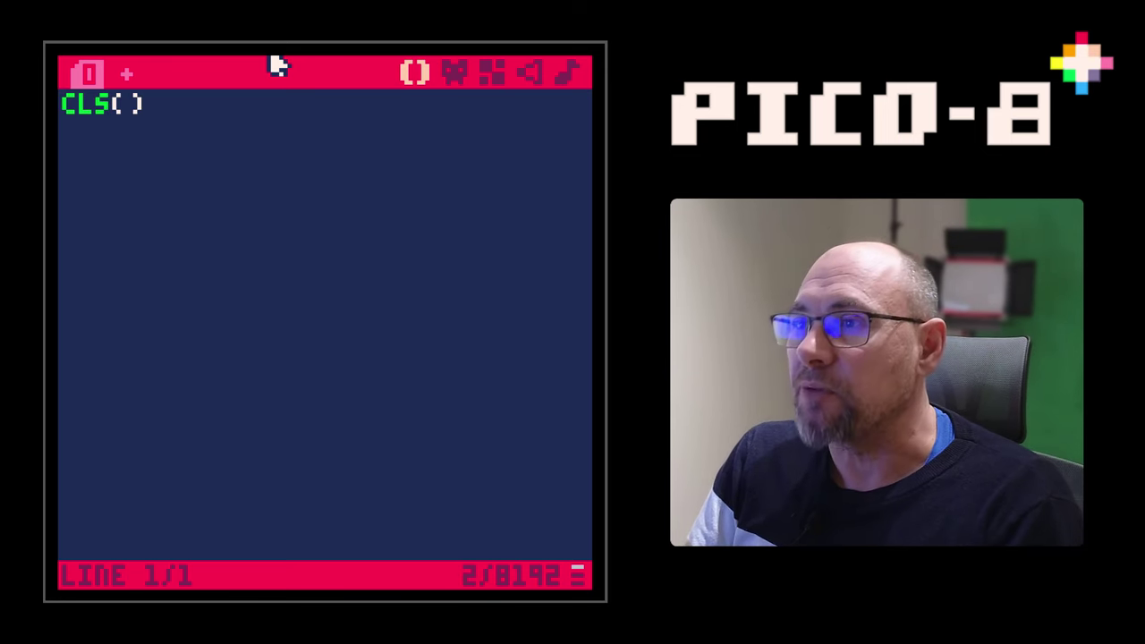
pyautogui.press('Return')
pyautogui.write('SPR')
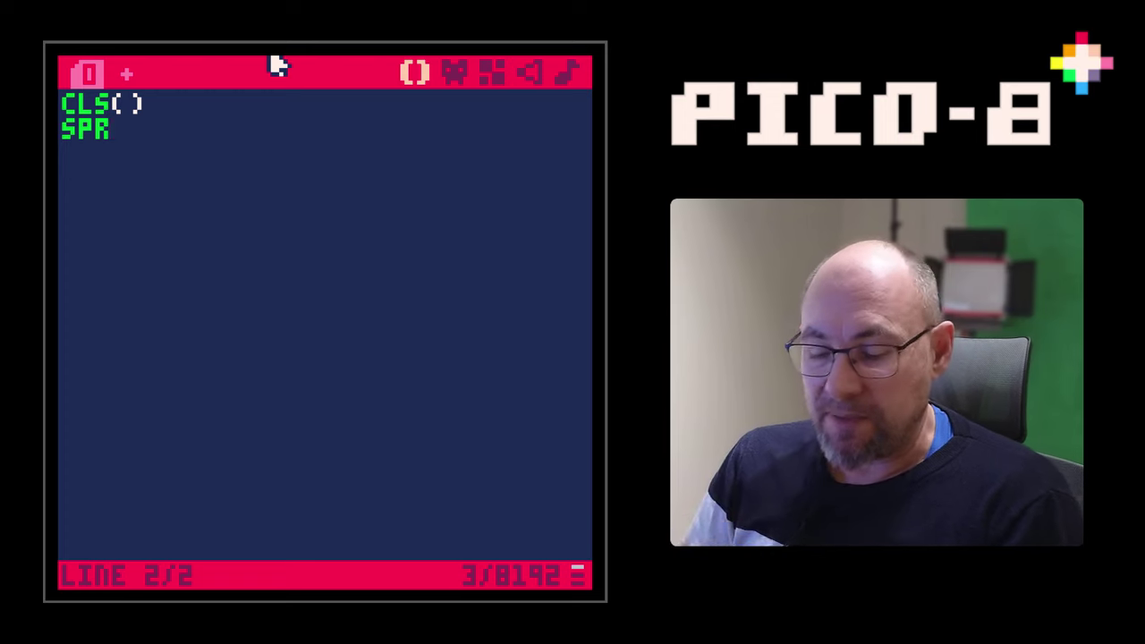
# Add spr(1,60,60), checking the sprite number, and run to draw the face centred
pyautogui.write('(')
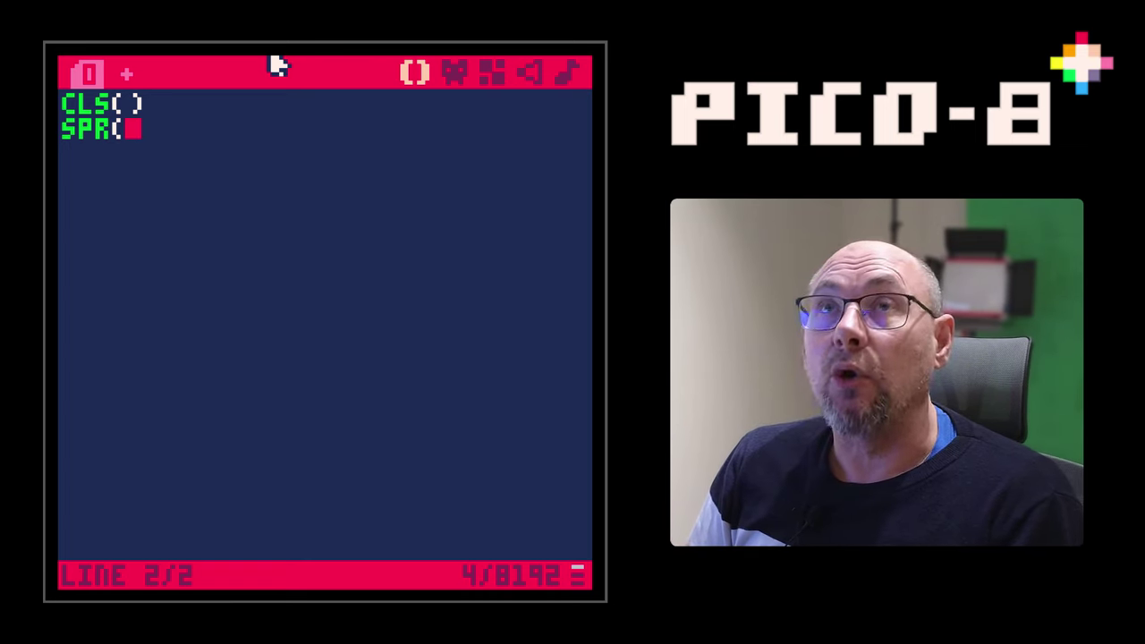
pyautogui.write('60,60')
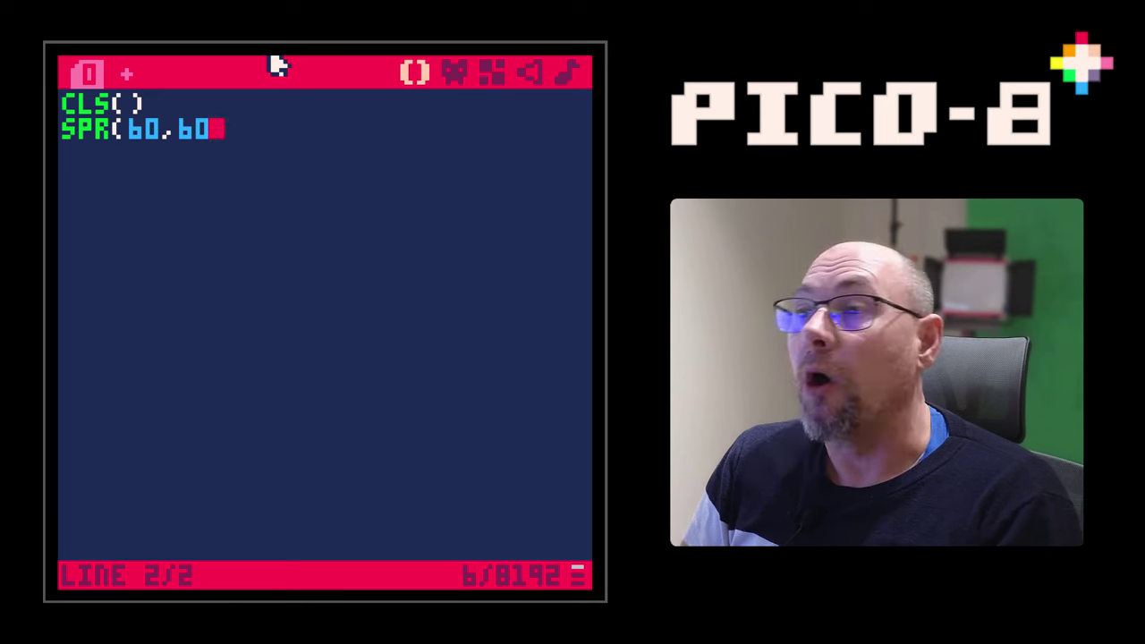
pyautogui.press('Left')
pyautogui.press('Left')
pyautogui.press('Left')
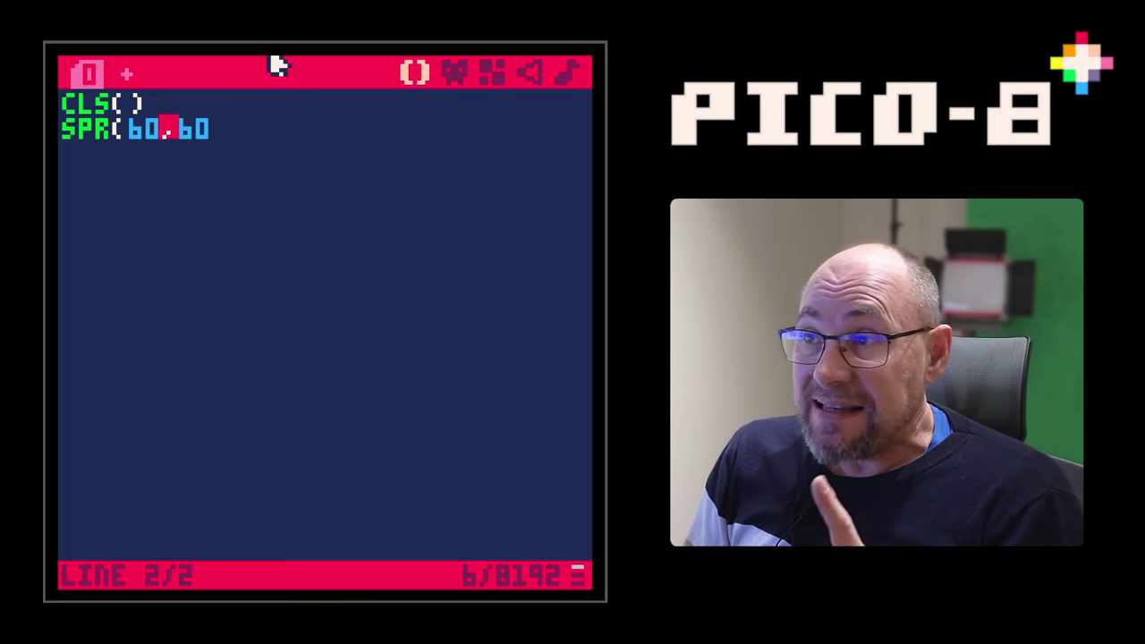
pyautogui.press('Left')
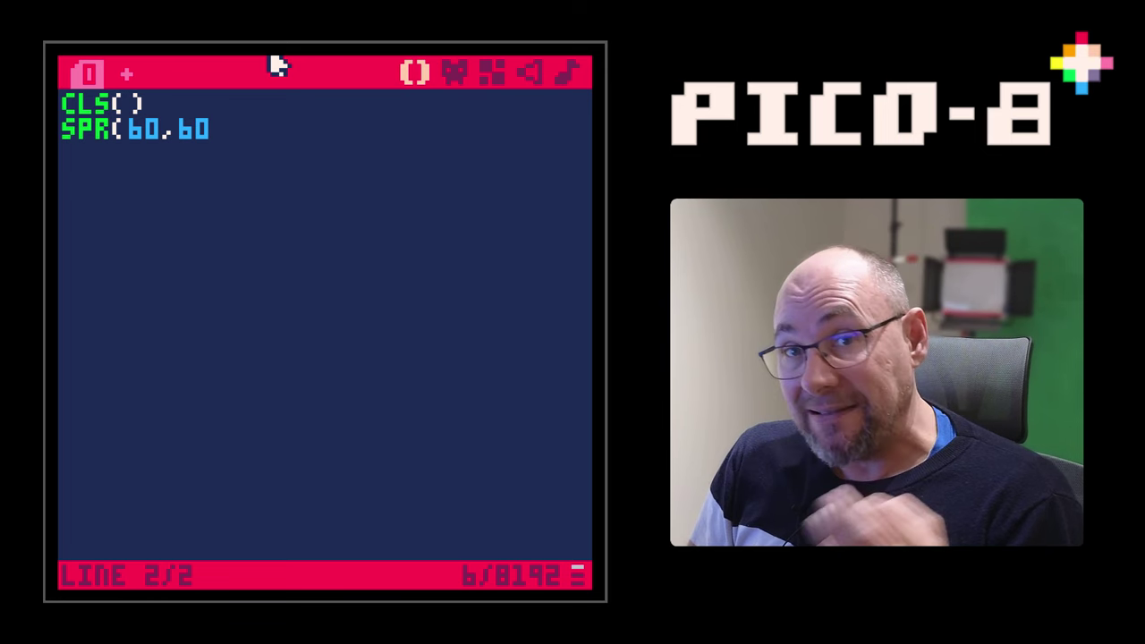
pyautogui.click(454, 75)
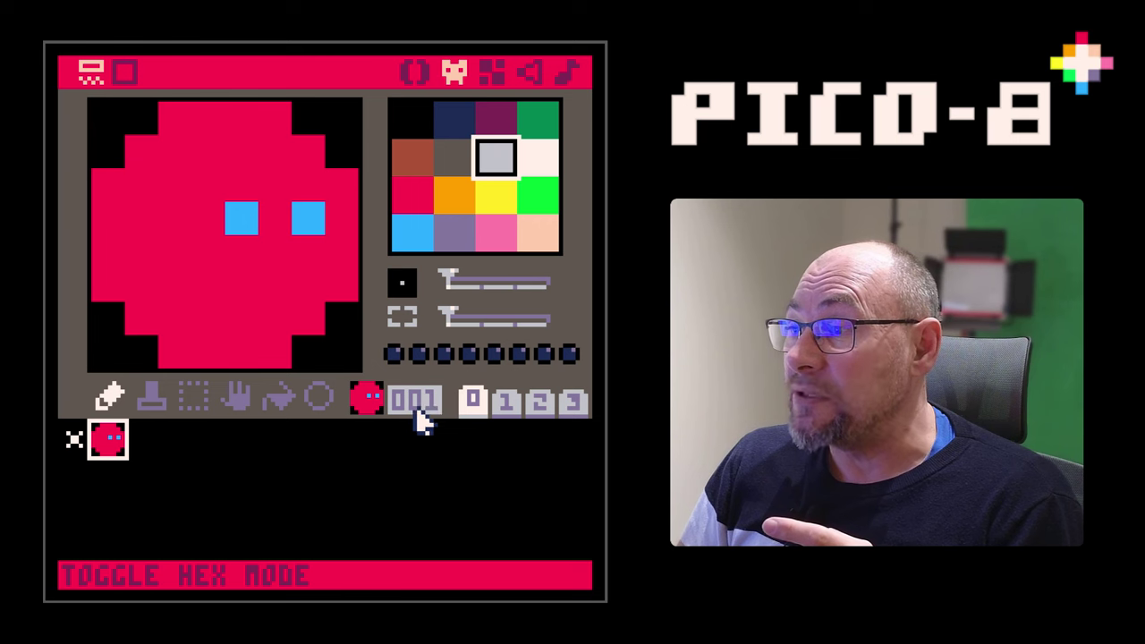
pyautogui.click(414, 73)
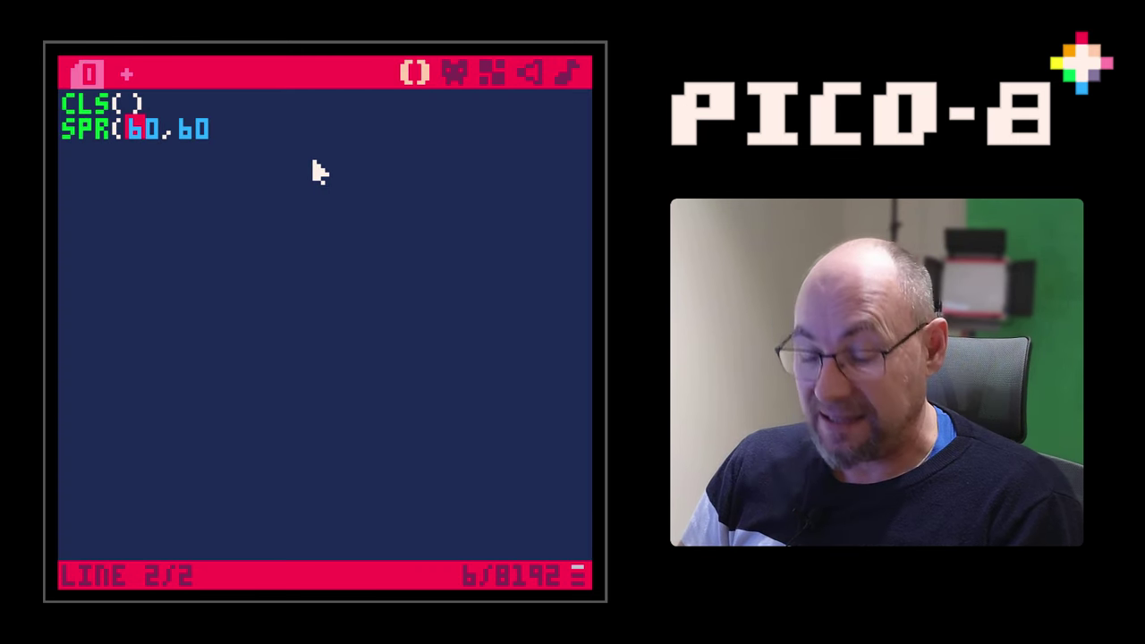
pyautogui.write('1,')
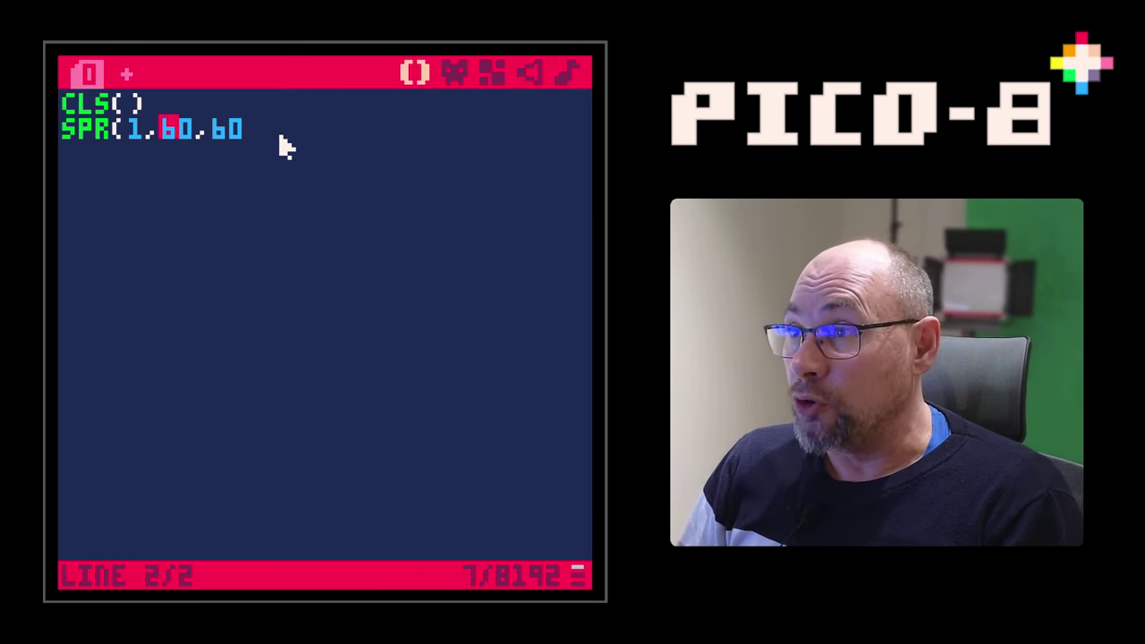
pyautogui.press('Right')
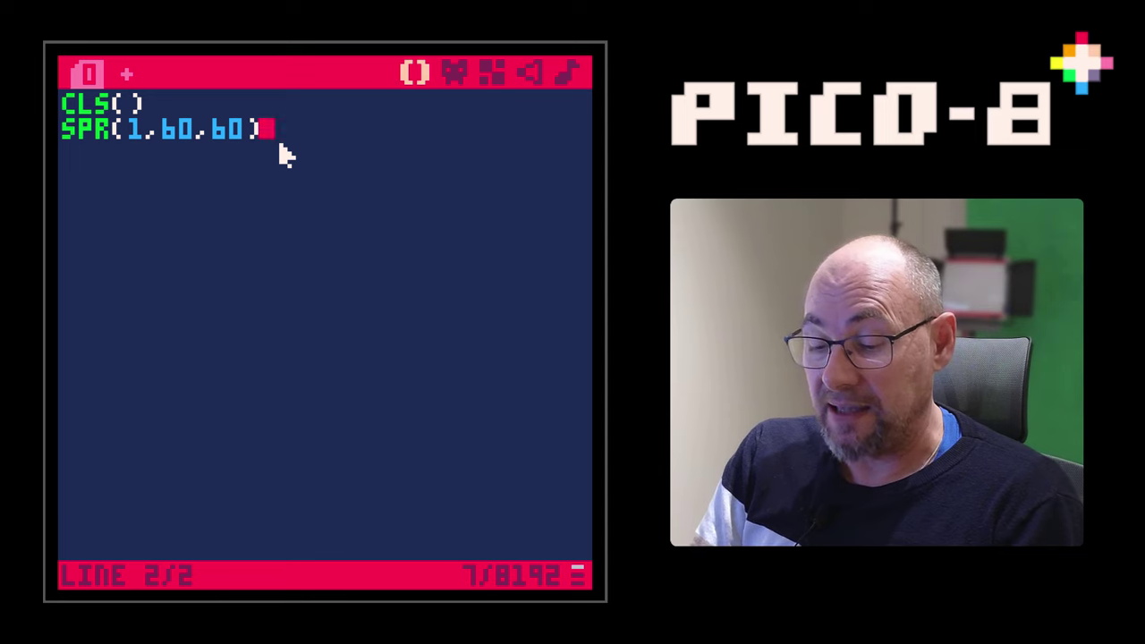
pyautogui.hotkey('ctrl', 'r')
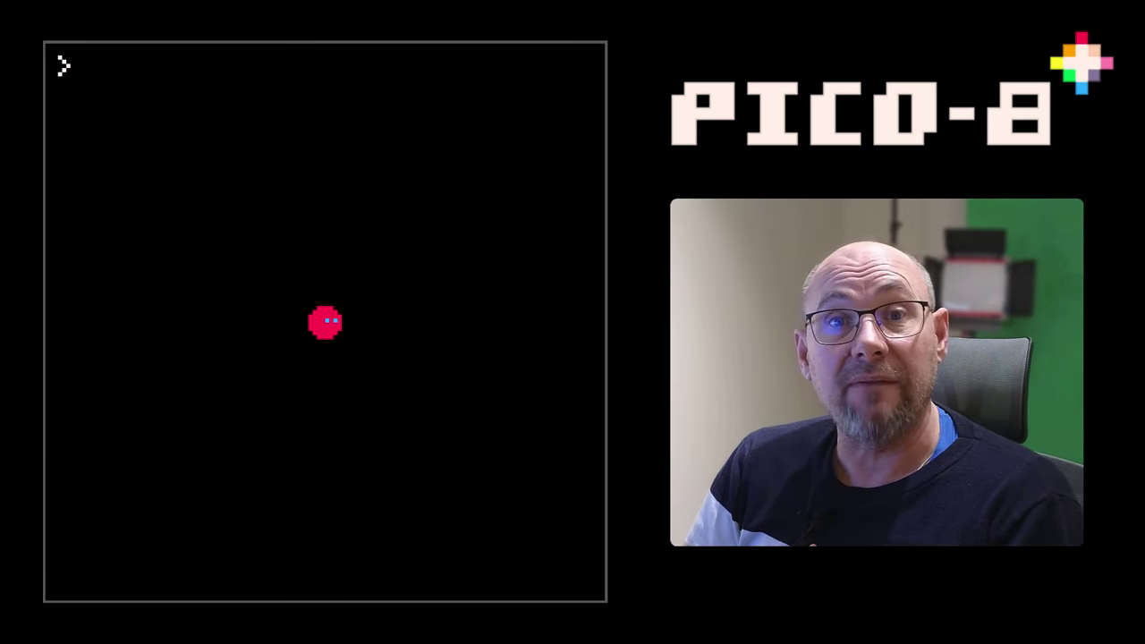
# Leave the running cart and delete the cls and spr lines
pyautogui.press('Escape')
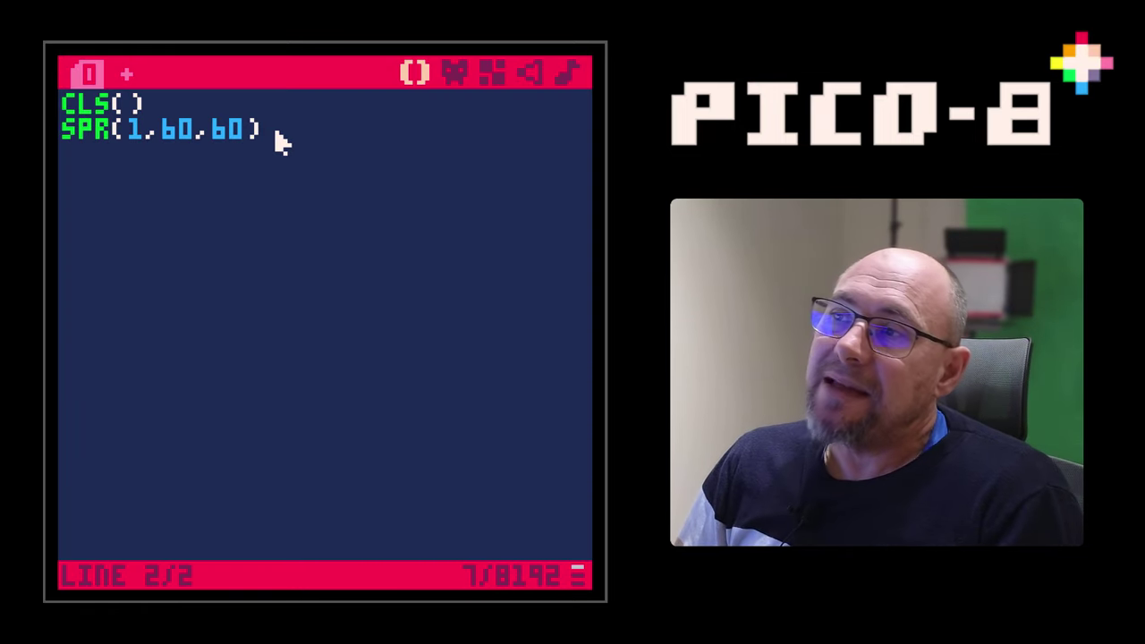
pyautogui.moveTo(281, 141); pyautogui.dragTo(60, 106)
pyautogui.press('BackSpace')
pyautogui.write('FUNCTIO')
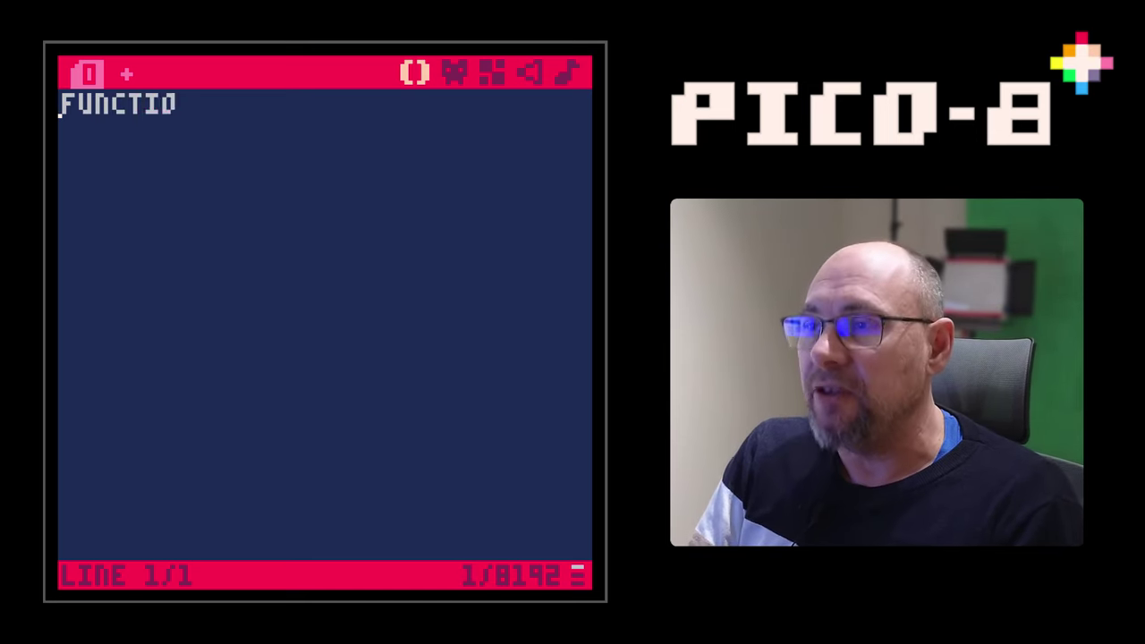
# Write function _init() containing print("_init"), pasting the copied function name
pyautogui.write('nct')
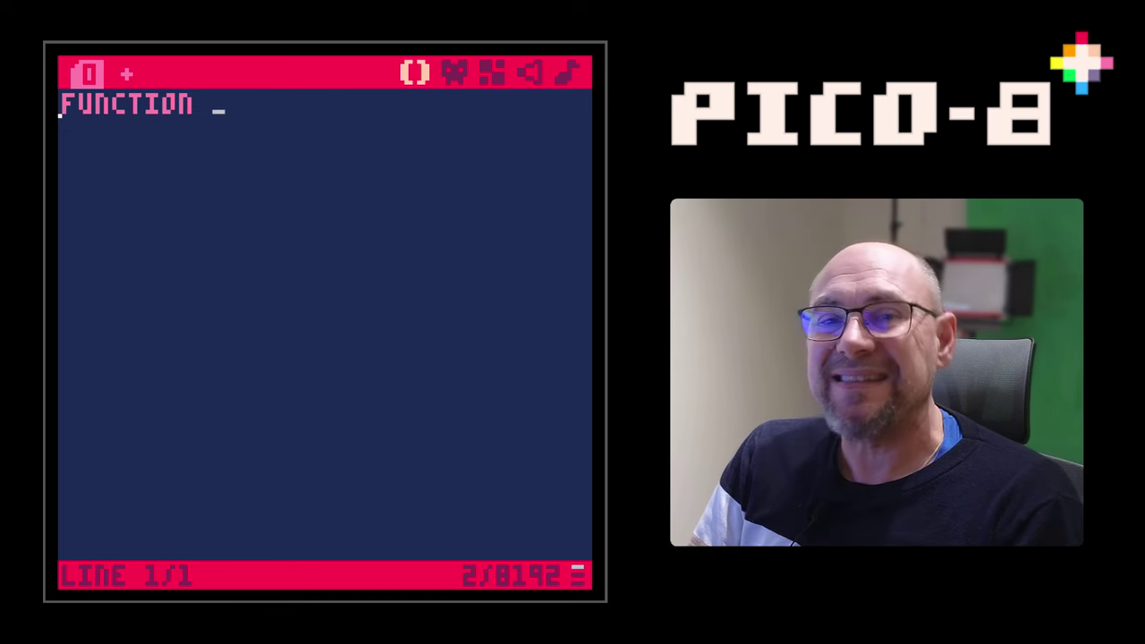
pyautogui.write('i')
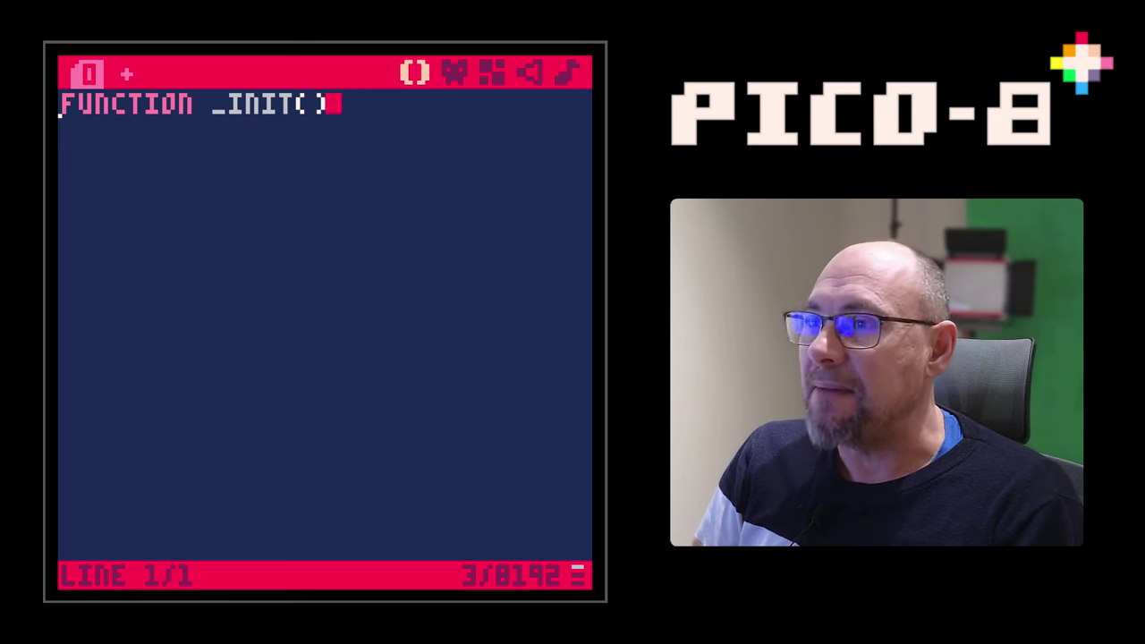
pyautogui.press('Return')
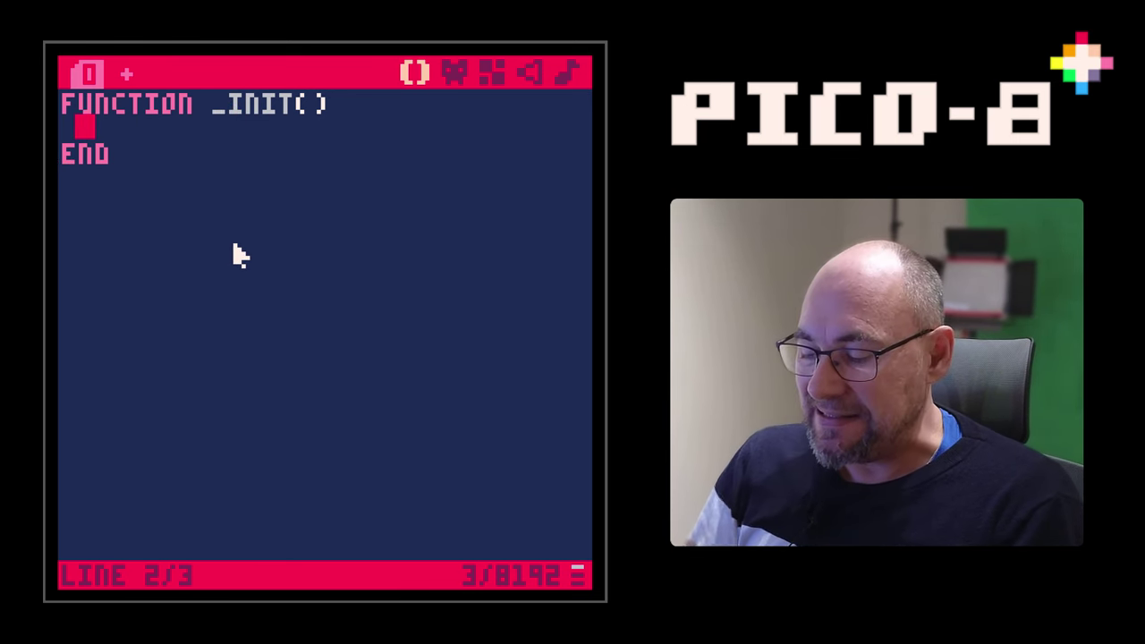
pyautogui.write('print("')
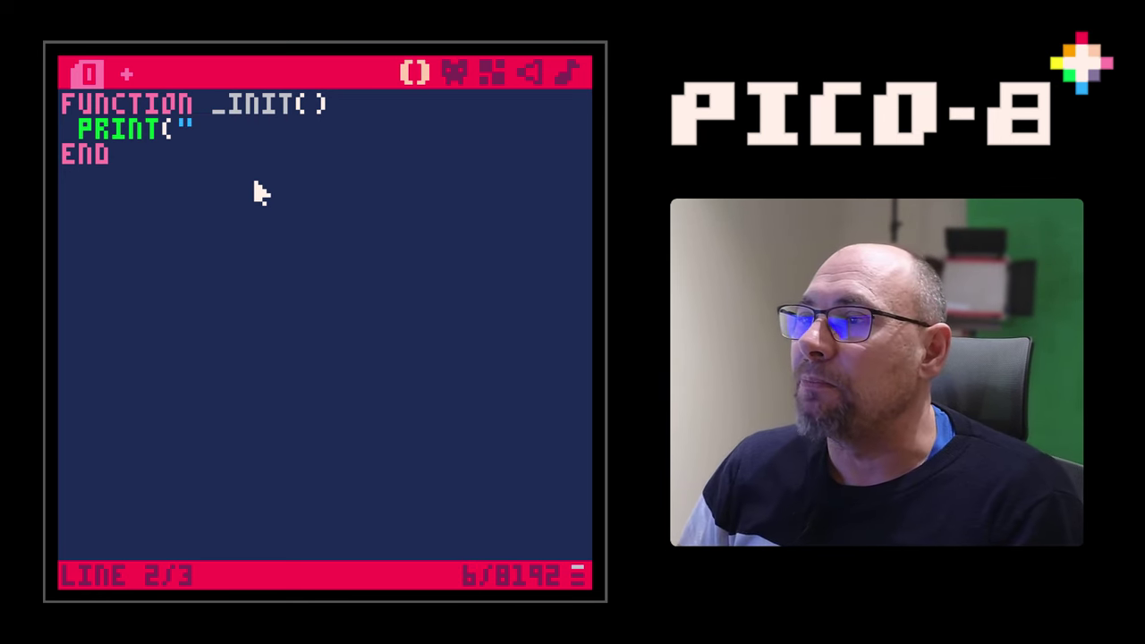
pyautogui.doubleClick(231, 105)
pyautogui.hotkey('ctrl', 'c')
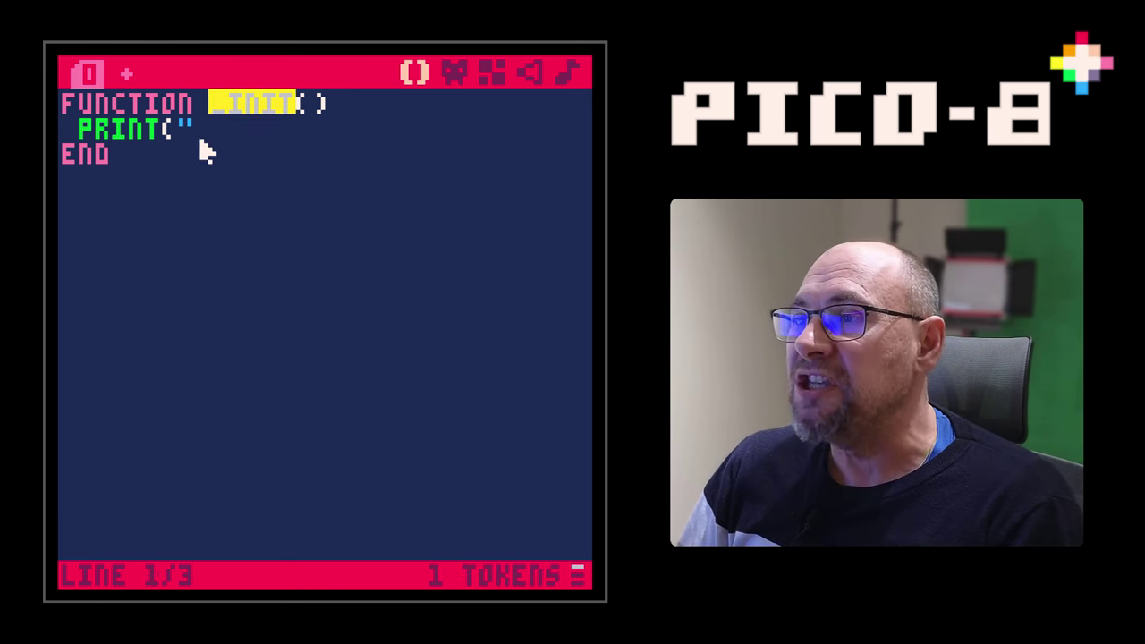
pyautogui.click(195, 129)
pyautogui.hotkey('ctrl', 'v')
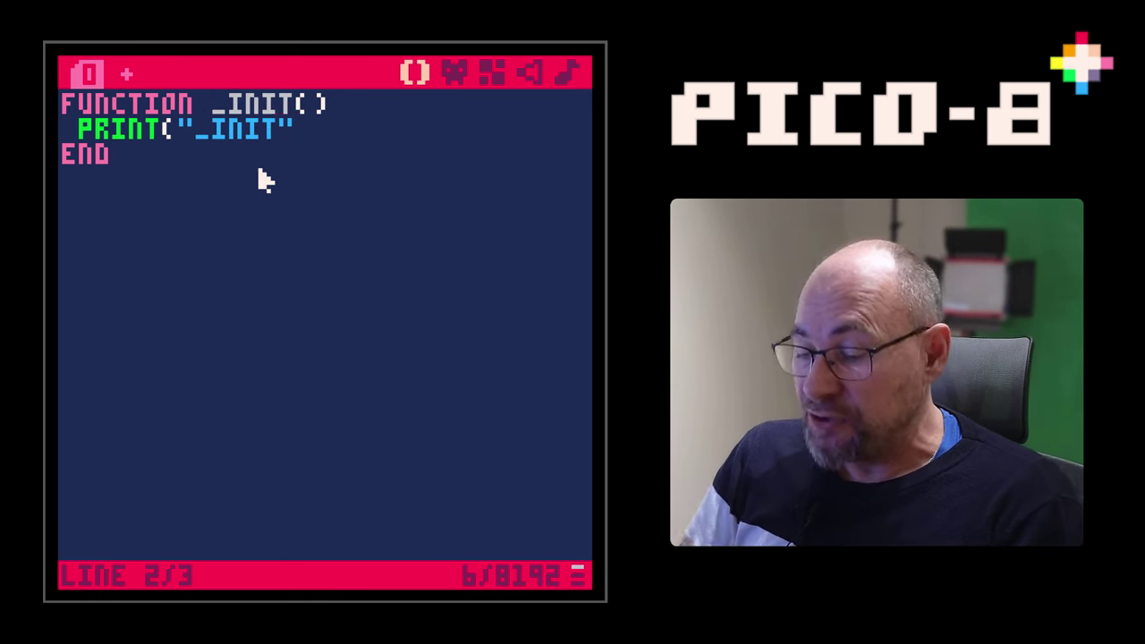
pyautogui.write(')')
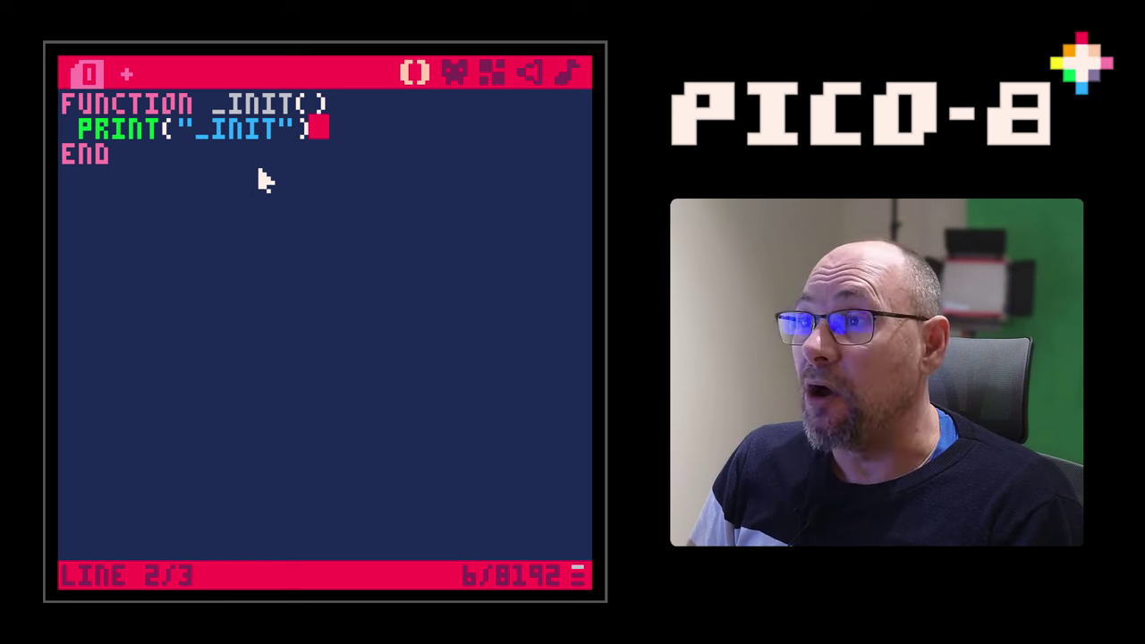
# Run the cart several times to see _INIT printed, then return to the code
pyautogui.hotkey('ctrl', 'r')
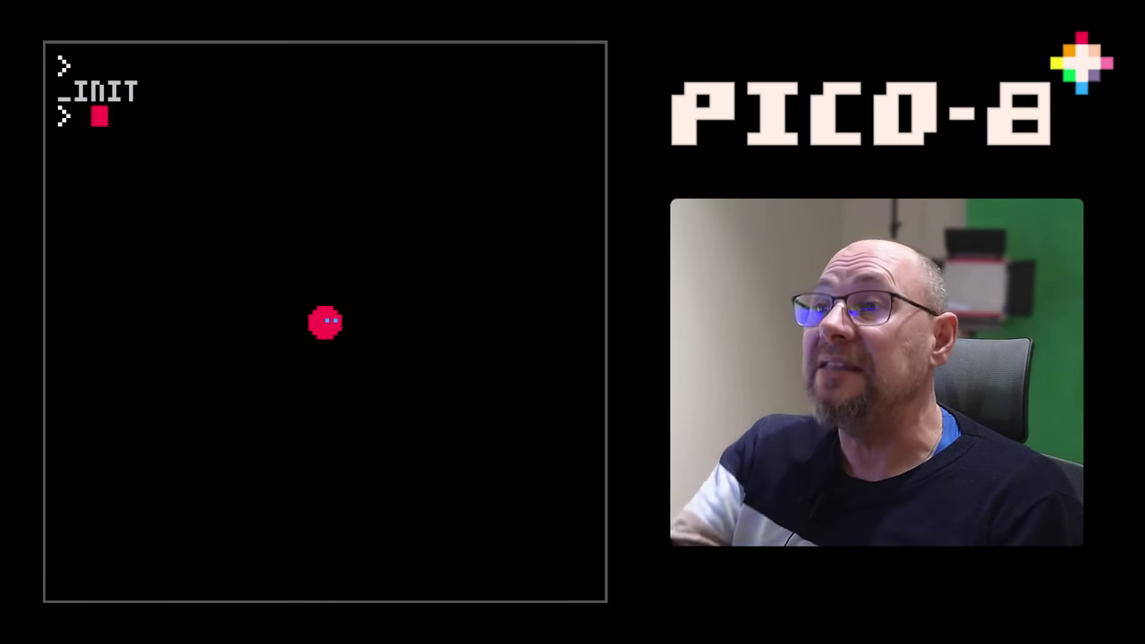
pyautogui.hotkey('ctrl', 'r')
pyautogui.hotkey('ctrl', 'r')
pyautogui.hotkey('ctrl', 'r')
pyautogui.hotkey('ctrl', 'r')
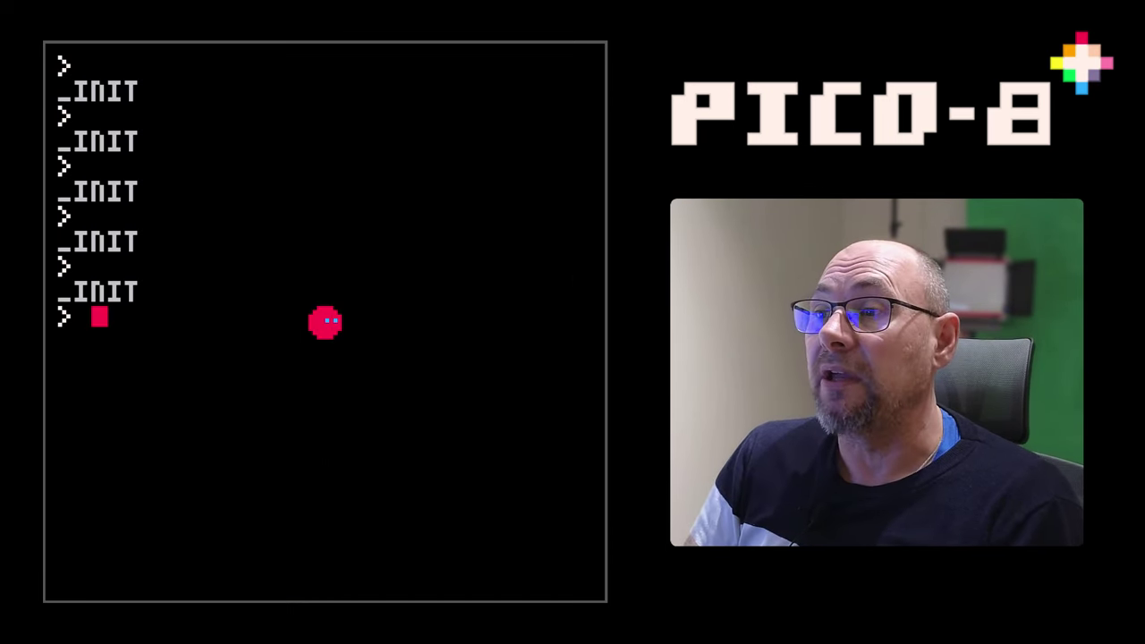
pyautogui.press('Escape')
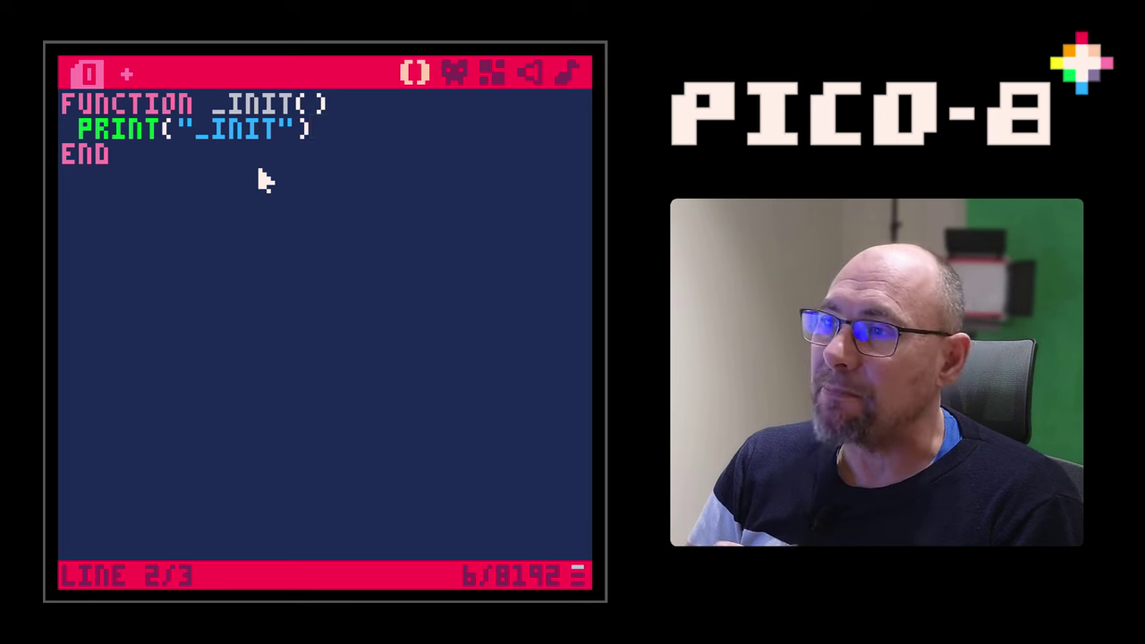
# Add an _update function containing print("_update"), copied from the _init print line
pyautogui.click(164, 172)
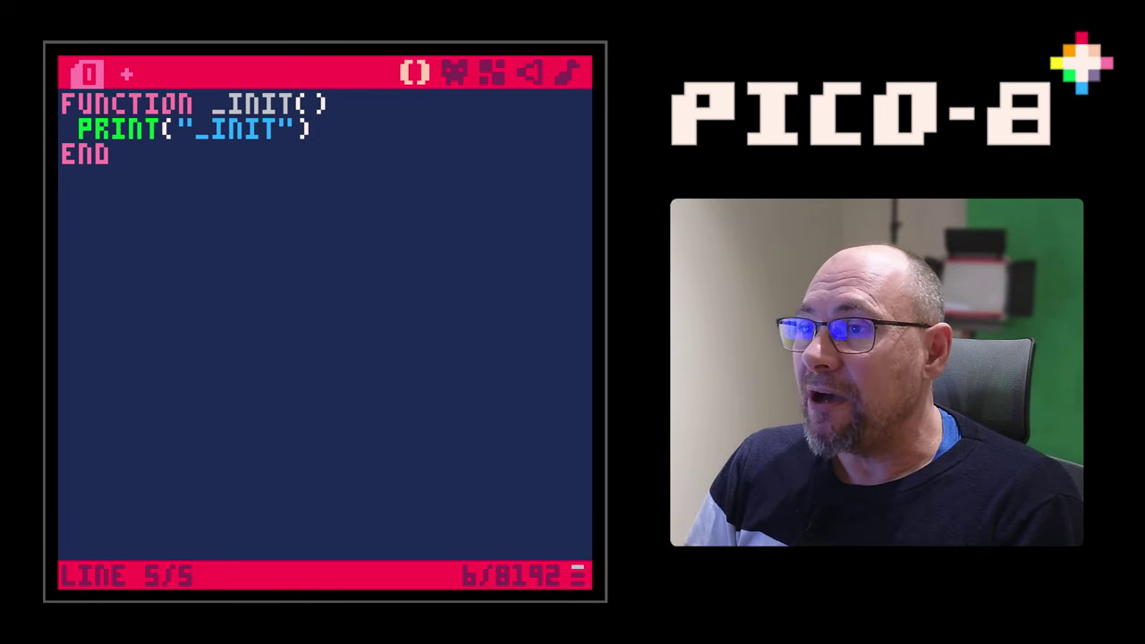
pyautogui.write('function')
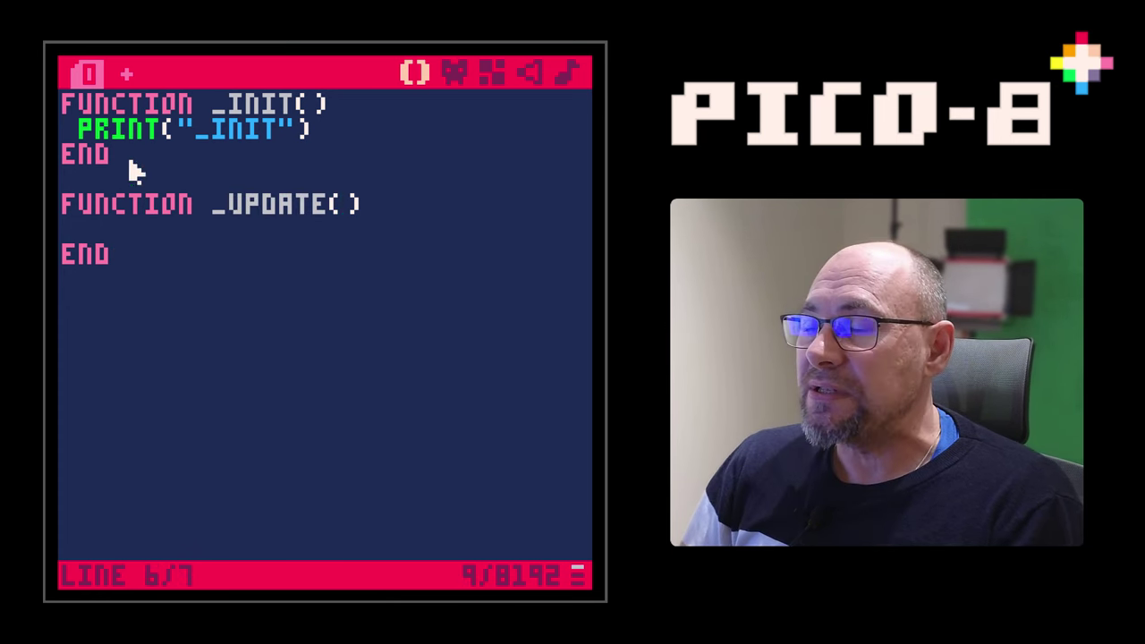
pyautogui.moveTo(79, 128); pyautogui.dragTo(317, 130)
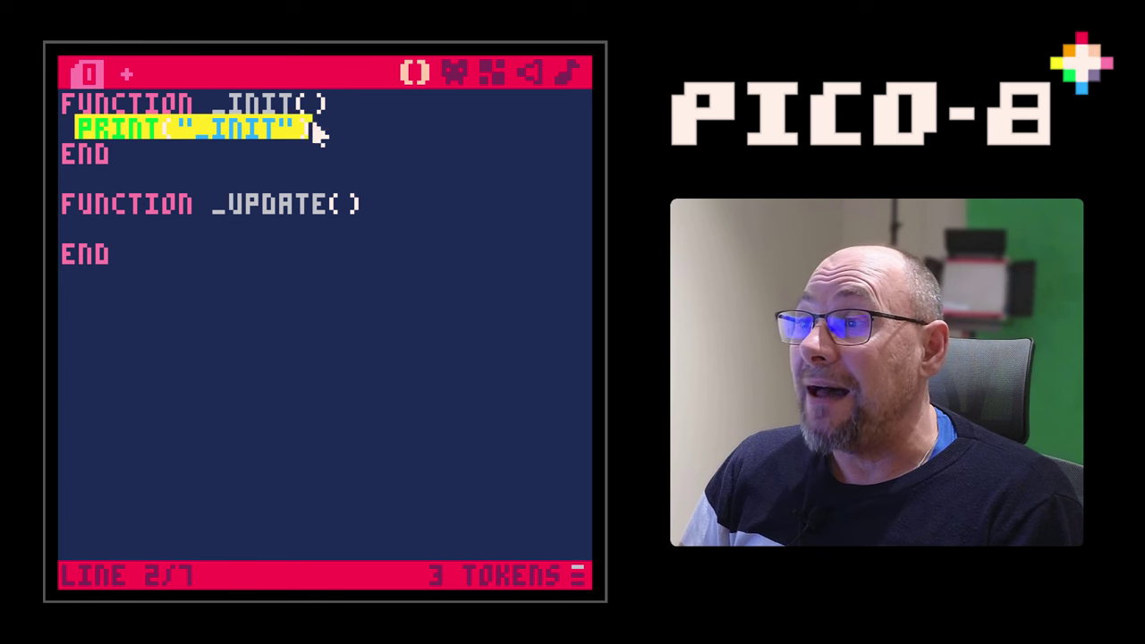
pyautogui.hotkey('ctrl', 'c')
pyautogui.click(102, 232)
pyautogui.hotkey('ctrl', 'v')
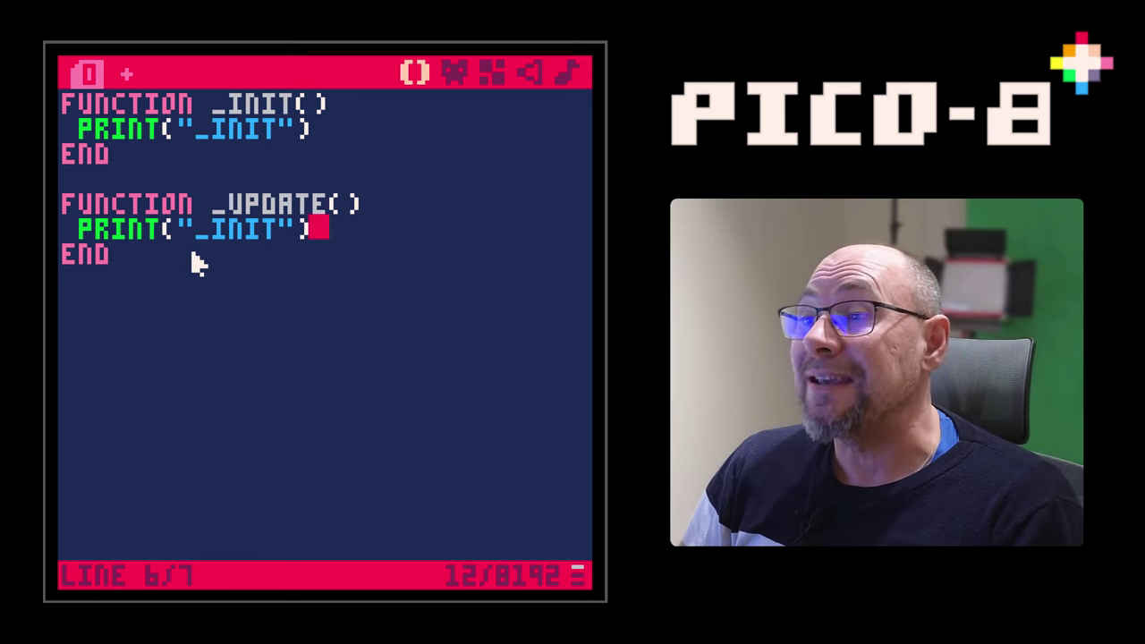
pyautogui.doubleClick(255, 212)
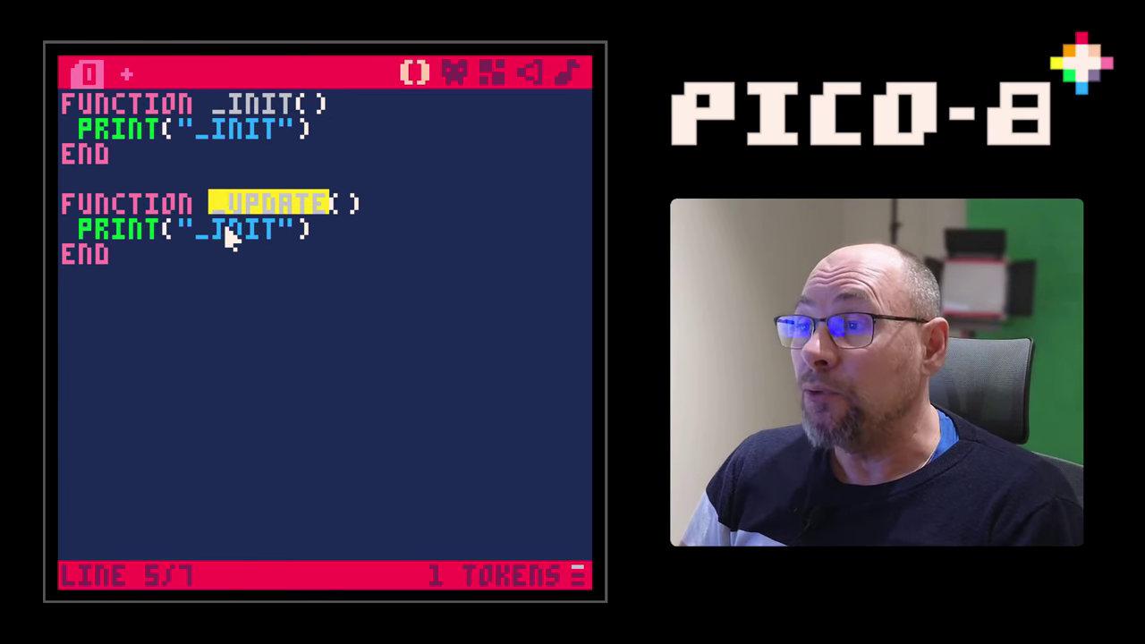
pyautogui.hotkey('ctrl', 'c')
pyautogui.doubleClick(228, 231)
pyautogui.hotkey('ctrl', 'v')
# Save the cart, run it twice to see both outputs, and return to the code
pyautogui.hotkey('ctrl', 's')
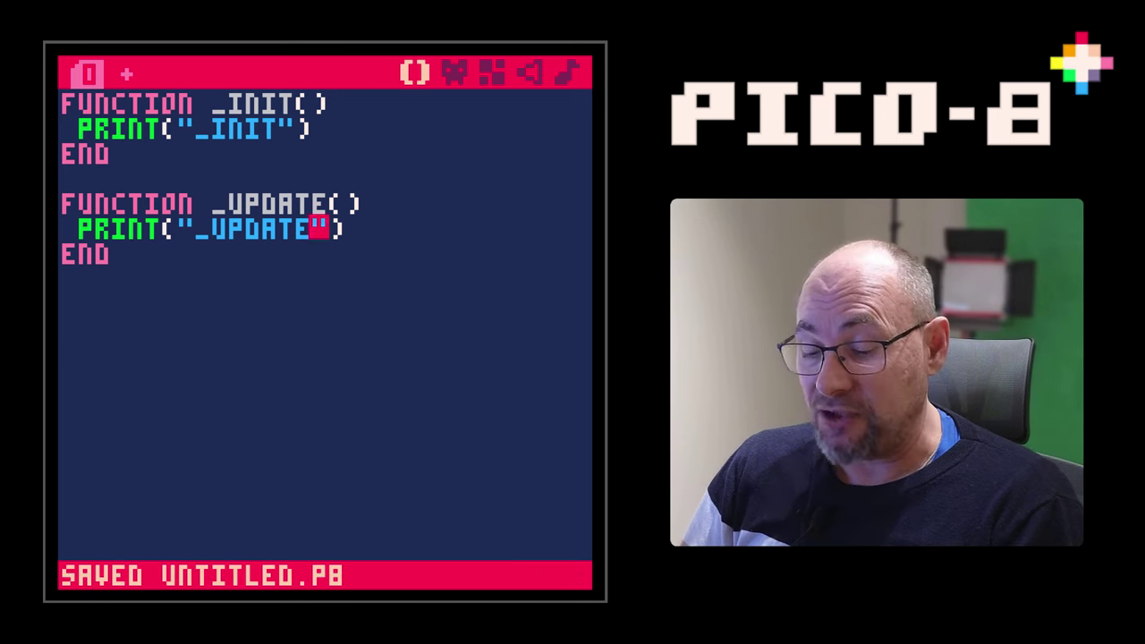
pyautogui.hotkey('ctrl', 'r')
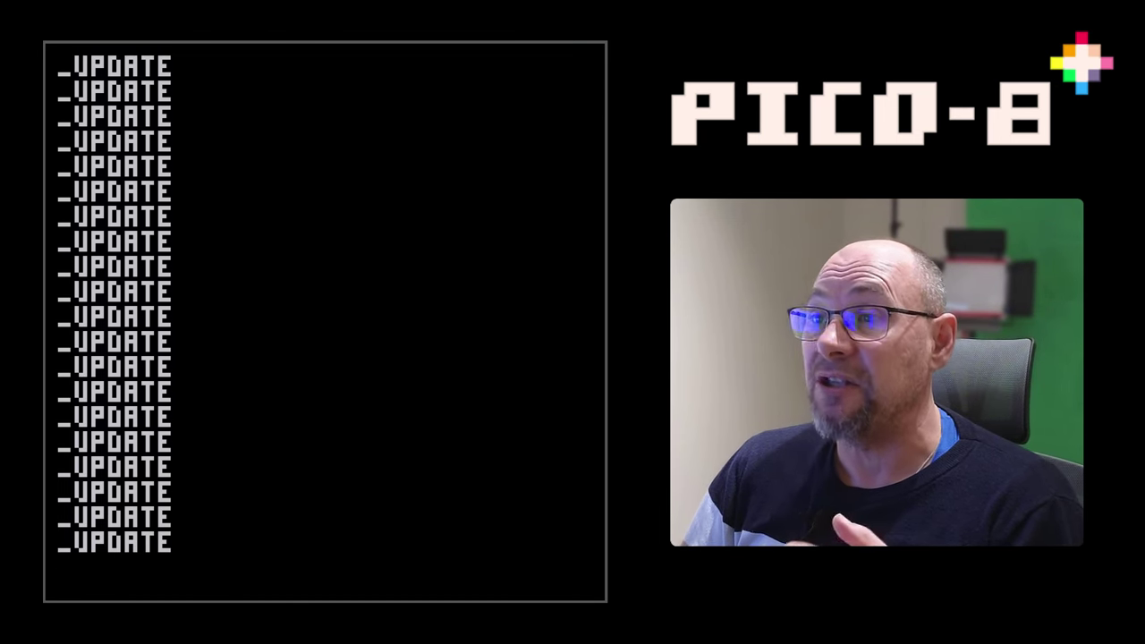
pyautogui.press('Escape')
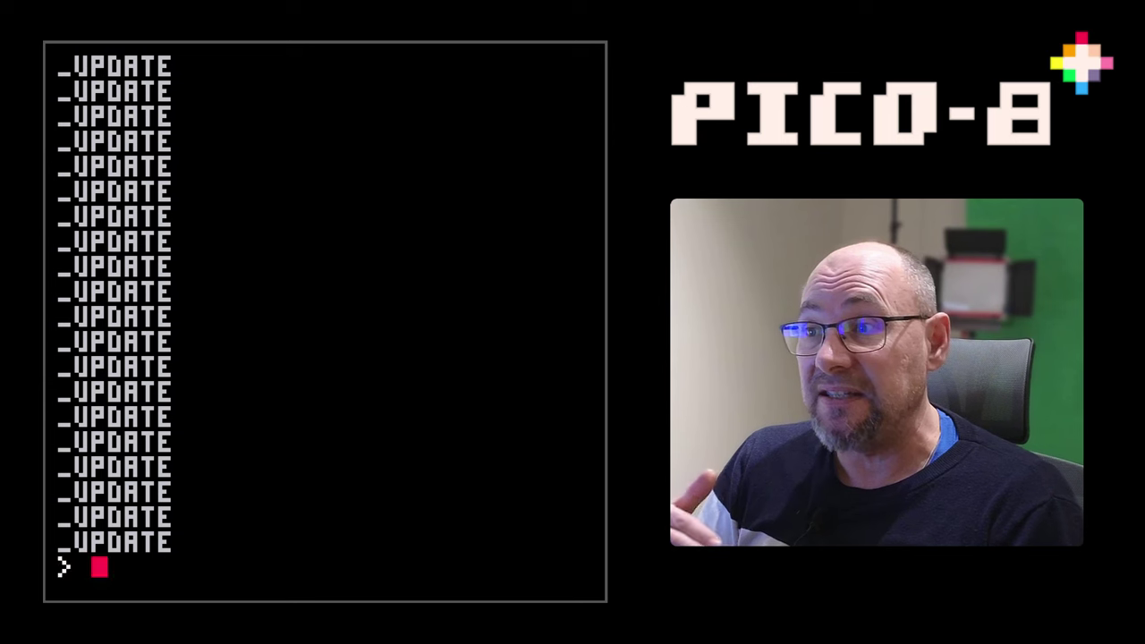
pyautogui.hotkey('ctrl', 'r')
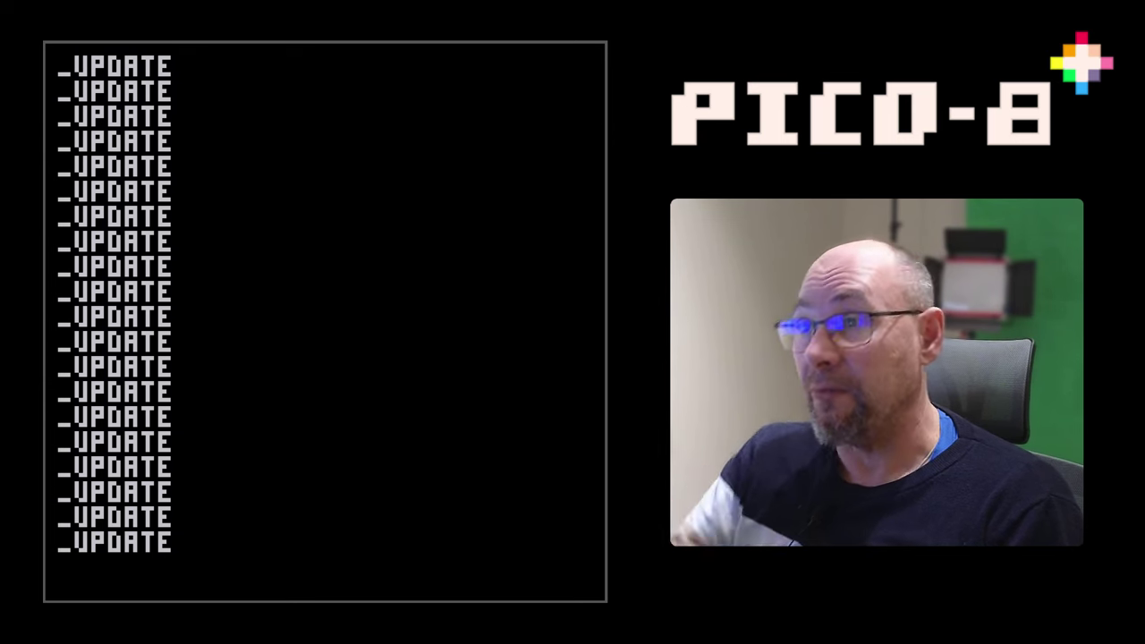
pyautogui.press('Escape')
pyautogui.press('Escape')
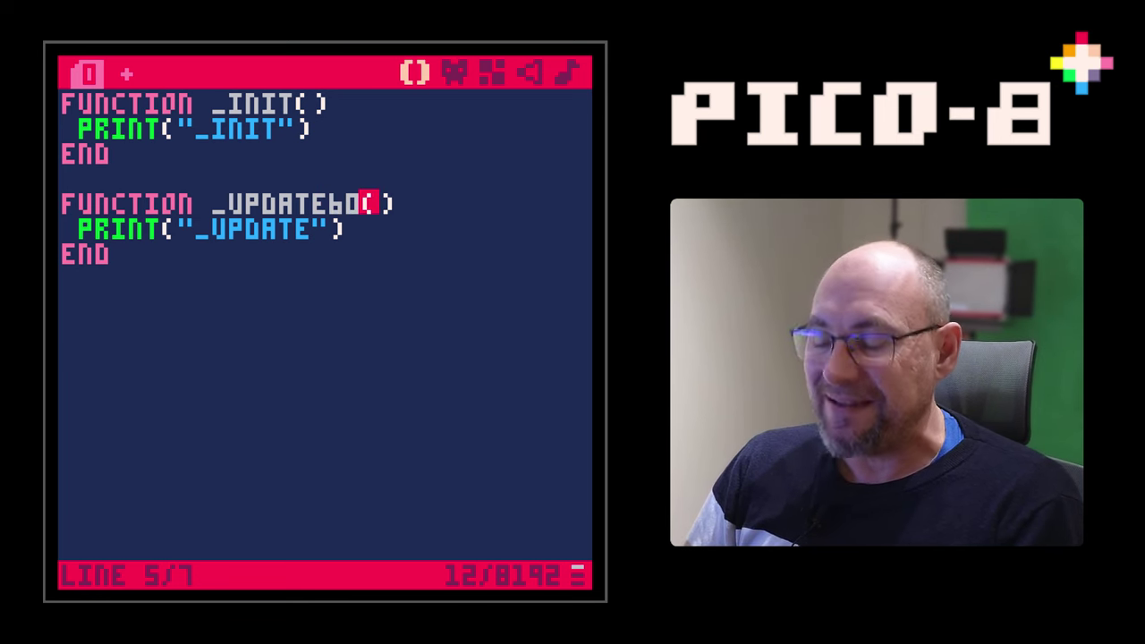
# Save and run the cart, then rename _update60 back to _update
pyautogui.hotkey('ctrl', 's')
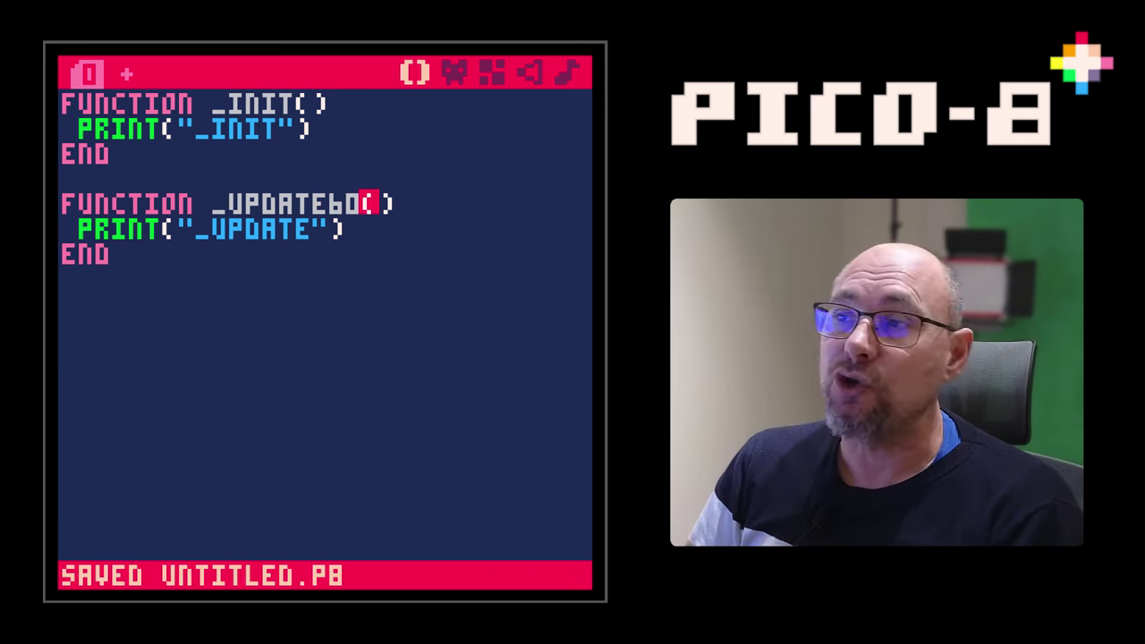
pyautogui.hotkey('ctrl', 'r')
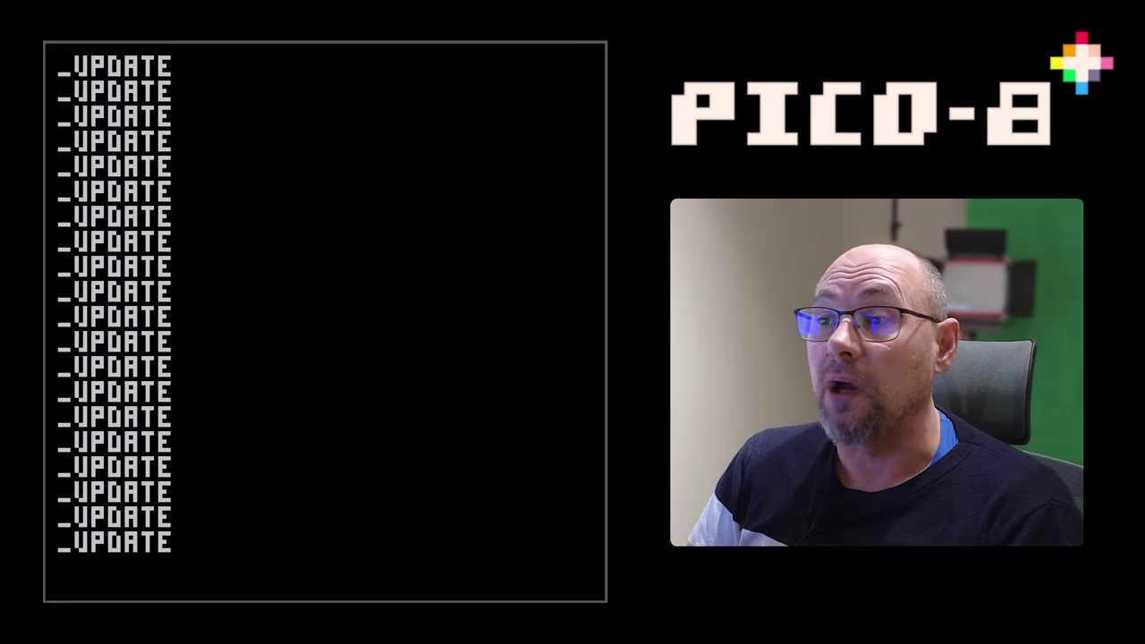
pyautogui.press('Escape')
pyautogui.press('Escape')
pyautogui.press('BackSpace')
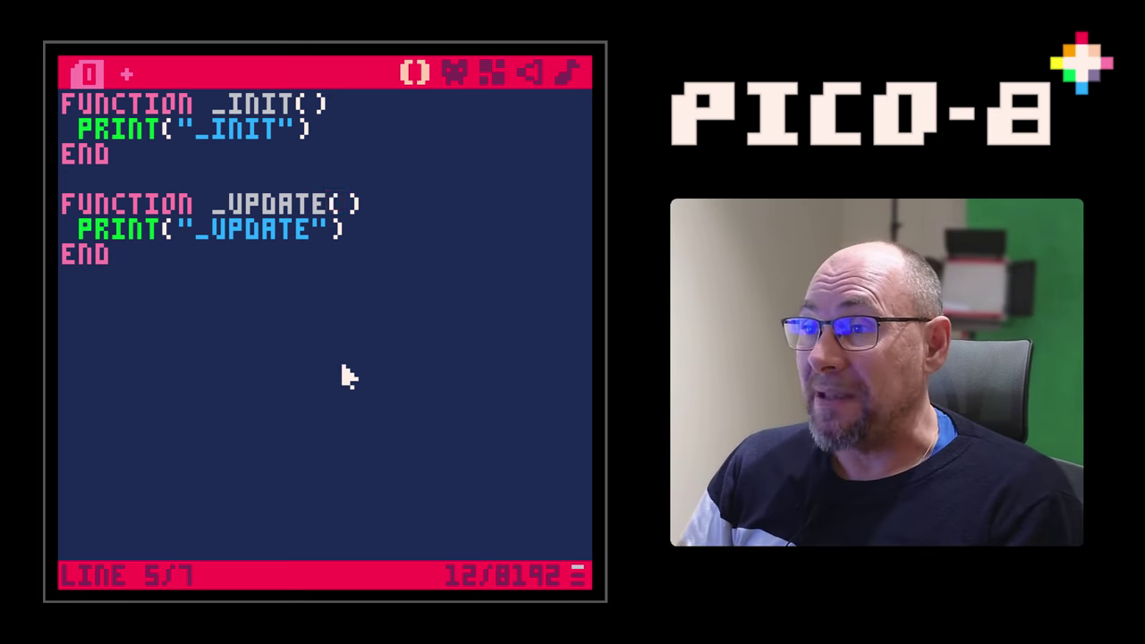
# Add an empty function _draw() ... end after the _update function
pyautogui.press('Return')
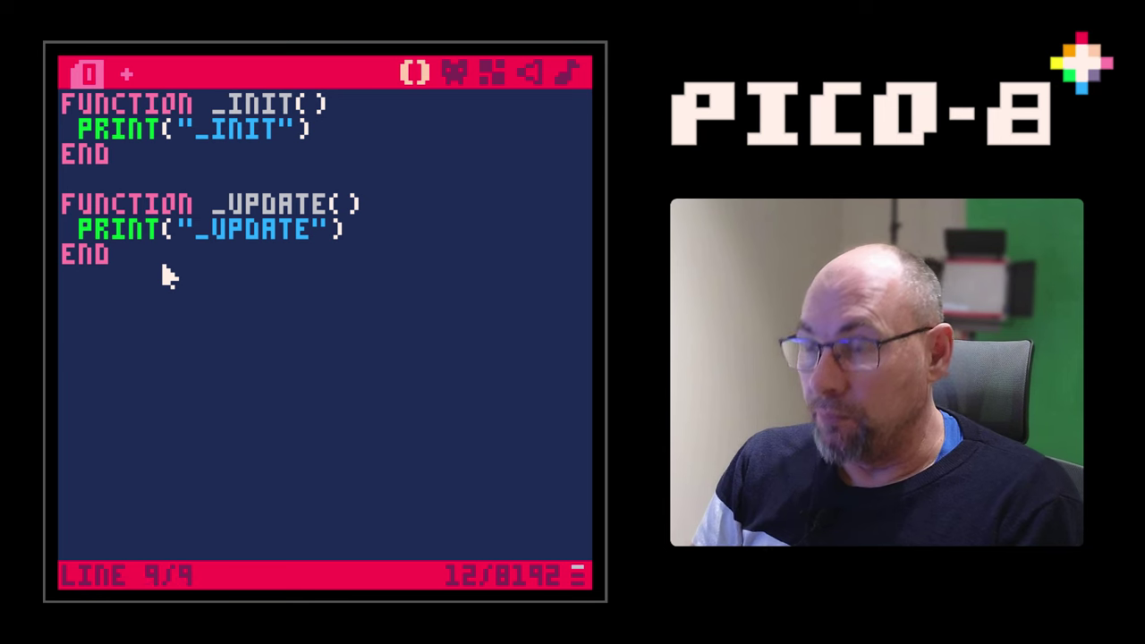
pyautogui.write('FUNCTION _DRAW(')
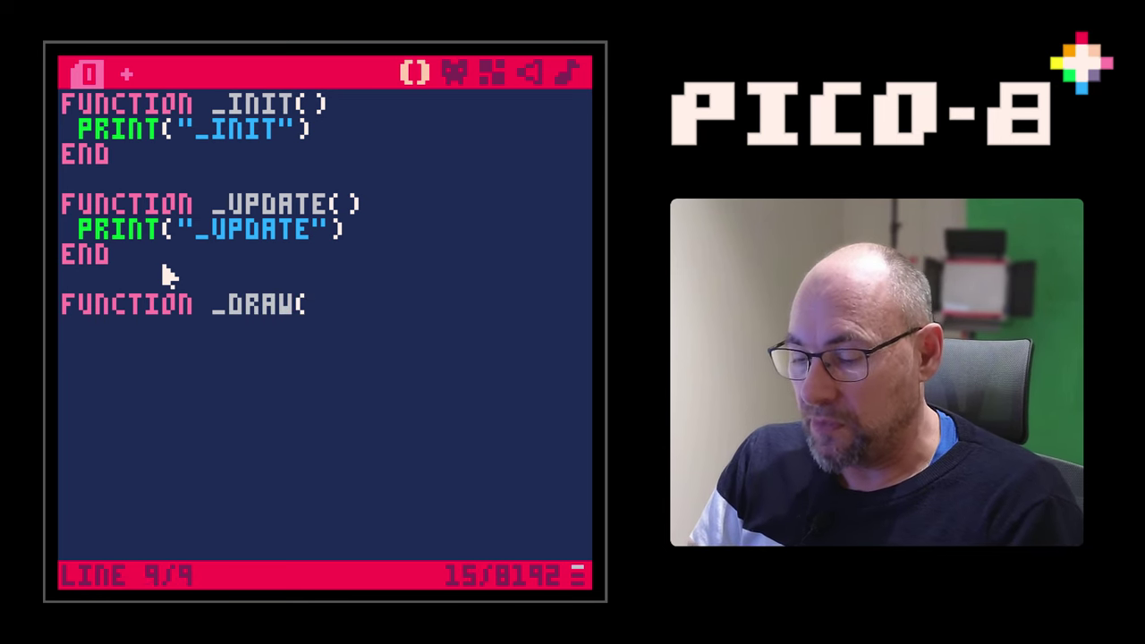
pyautogui.write(')')
pyautogui.press('Return')
pyautogui.press('Return')
pyautogui.write('END')
pyautogui.press('Up')
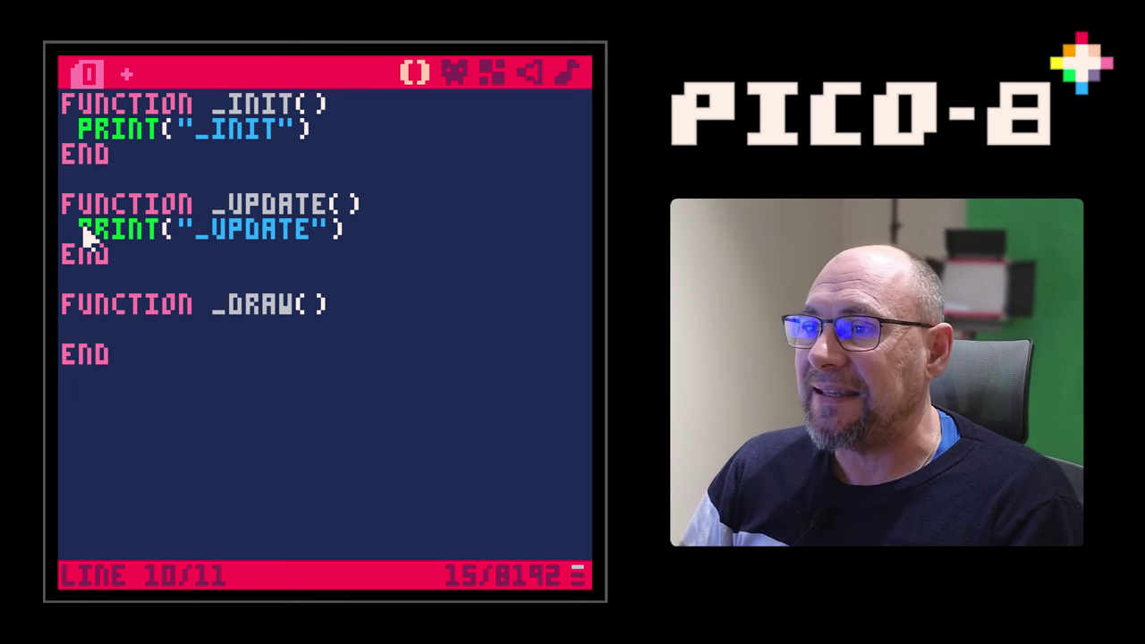
# Copy the print line into _draw and change its text to "_draw"
pyautogui.moveTo(81, 231); pyautogui.dragTo(362, 233)
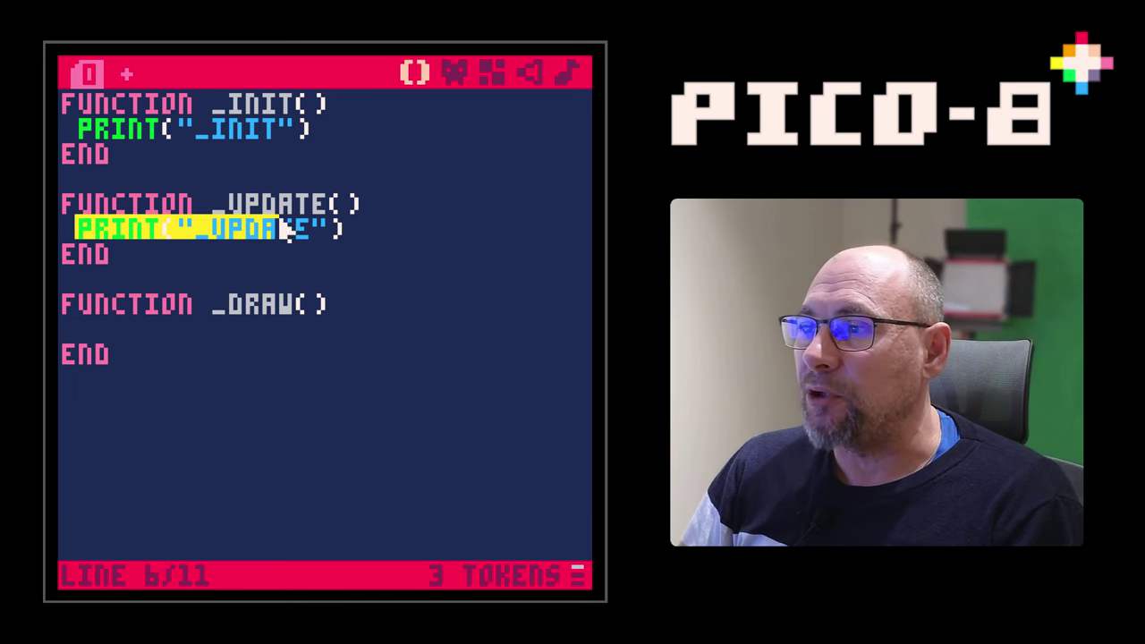
pyautogui.click(122, 335)
pyautogui.hotkey('ctrl', 'v')
pyautogui.doubleClick(255, 306)
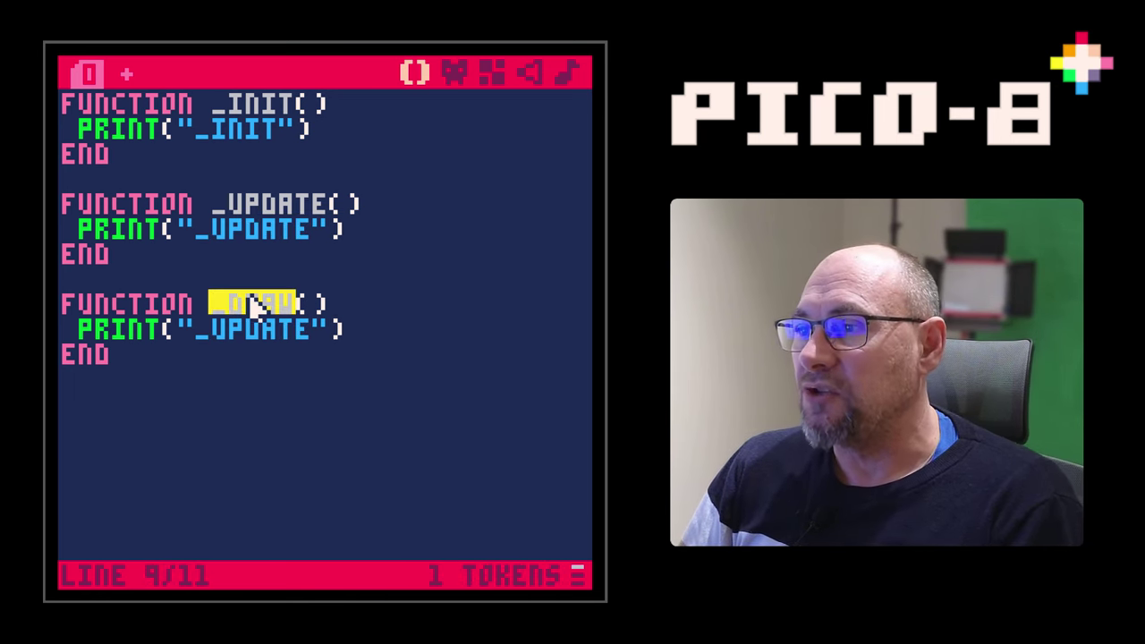
pyautogui.hotkey('ctrl', 'c')
pyautogui.doubleClick(229, 331)
pyautogui.hotkey('ctrl', 'v')
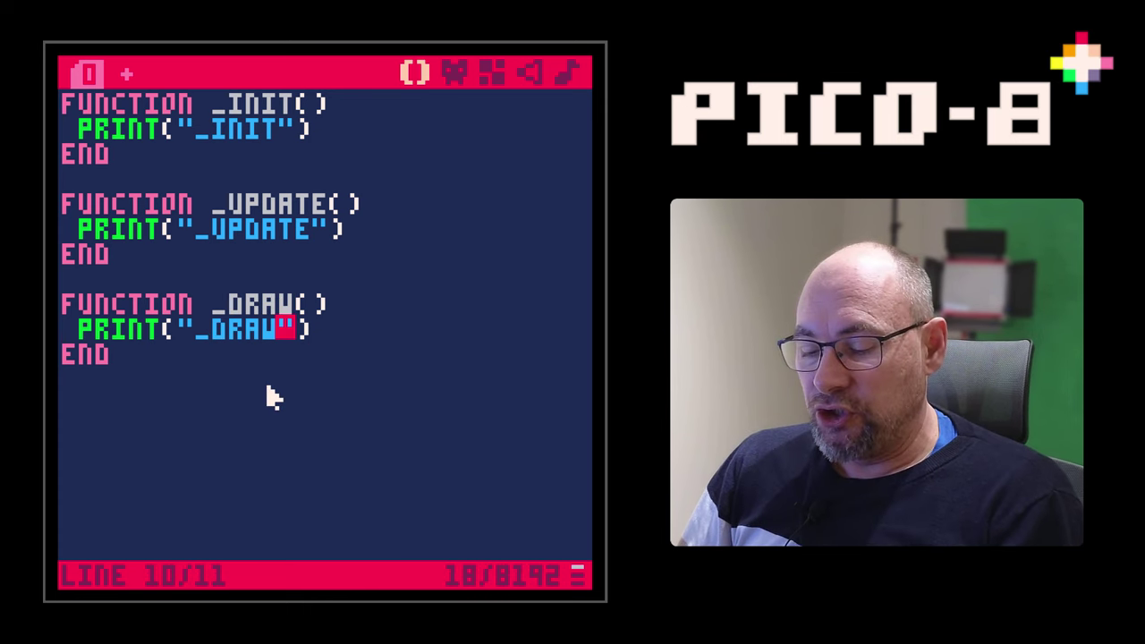
# Save and run the cart to see _UPDATE and _DRAW alternate
pyautogui.hotkey('ctrl', 's')
pyautogui.hotkey('ctrl', 'r')
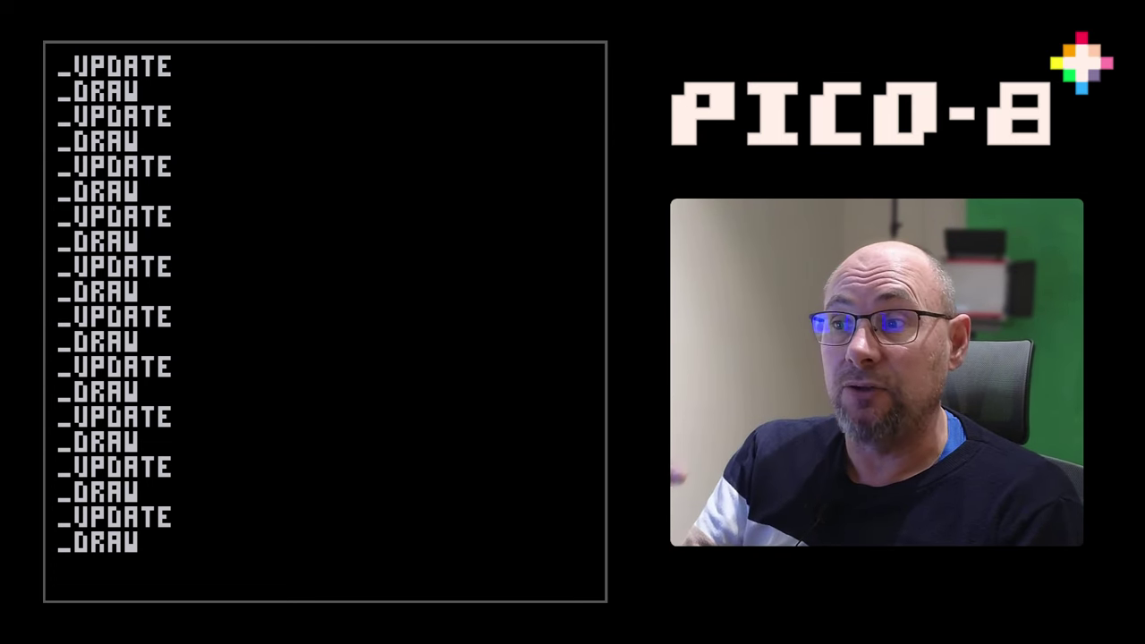
pyautogui.press('Escape')
pyautogui.press('Escape')
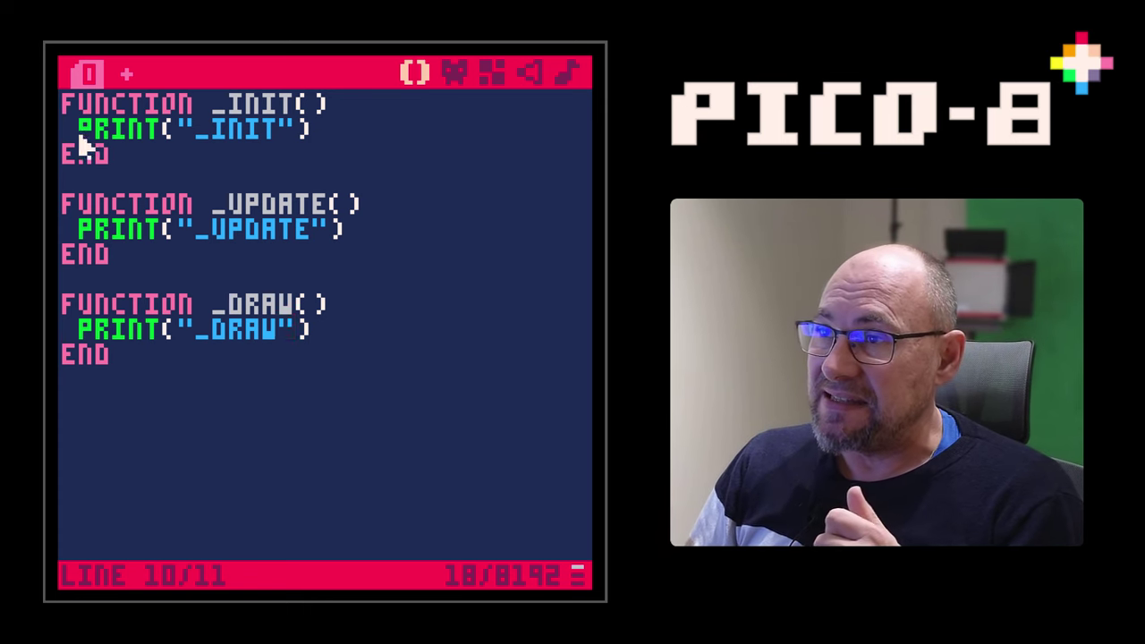
# Highlight the print calls in _init, _update and _draw to compare them
pyautogui.moveTo(81, 134); pyautogui.dragTo(340, 140)
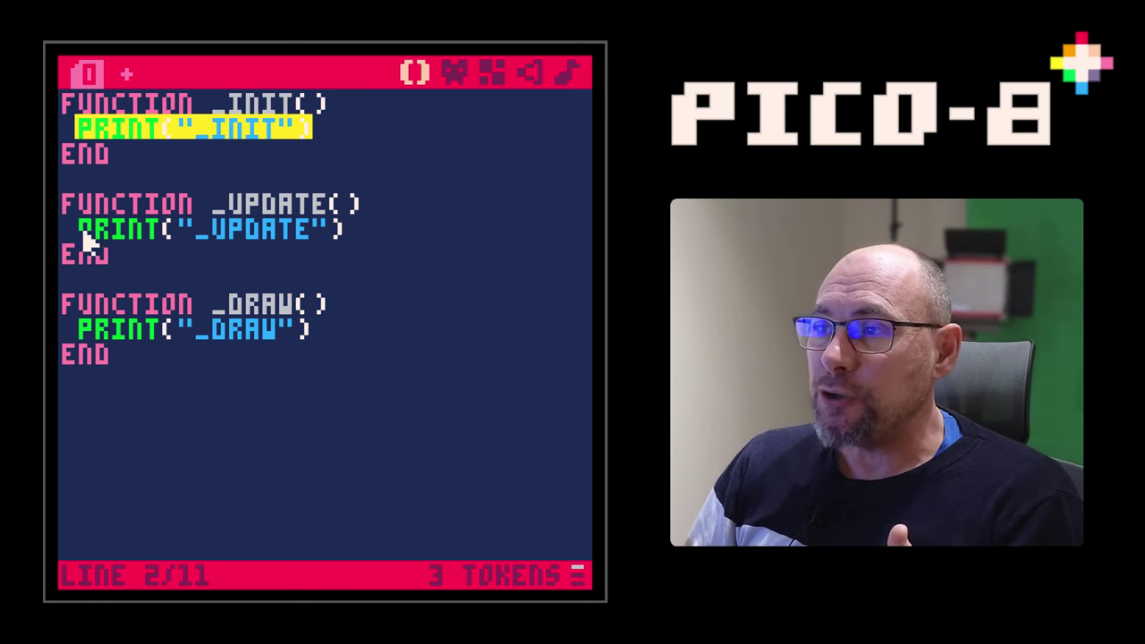
pyautogui.moveTo(81, 231); pyautogui.dragTo(376, 238)
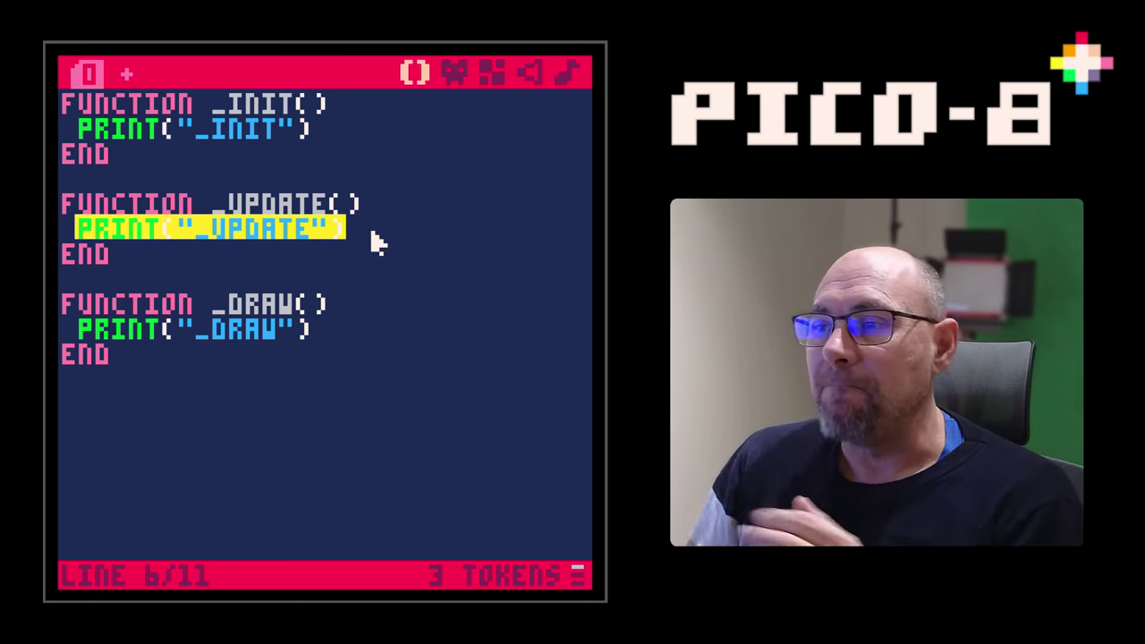
pyautogui.moveTo(81, 340); pyautogui.dragTo(347, 343)
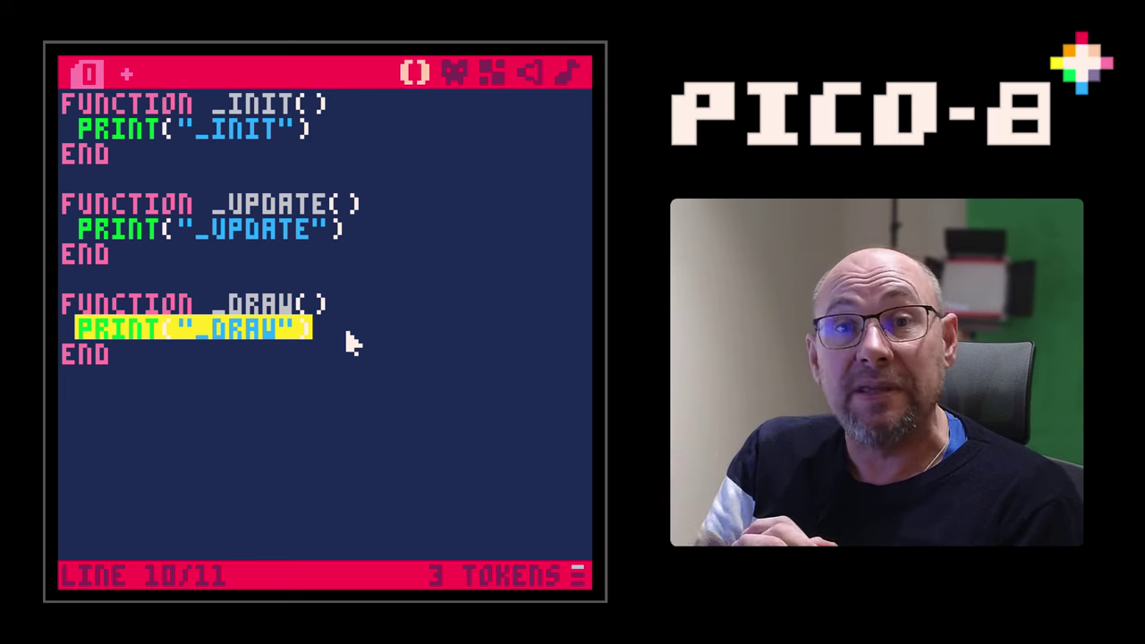
pyautogui.doubleClick(277, 231)
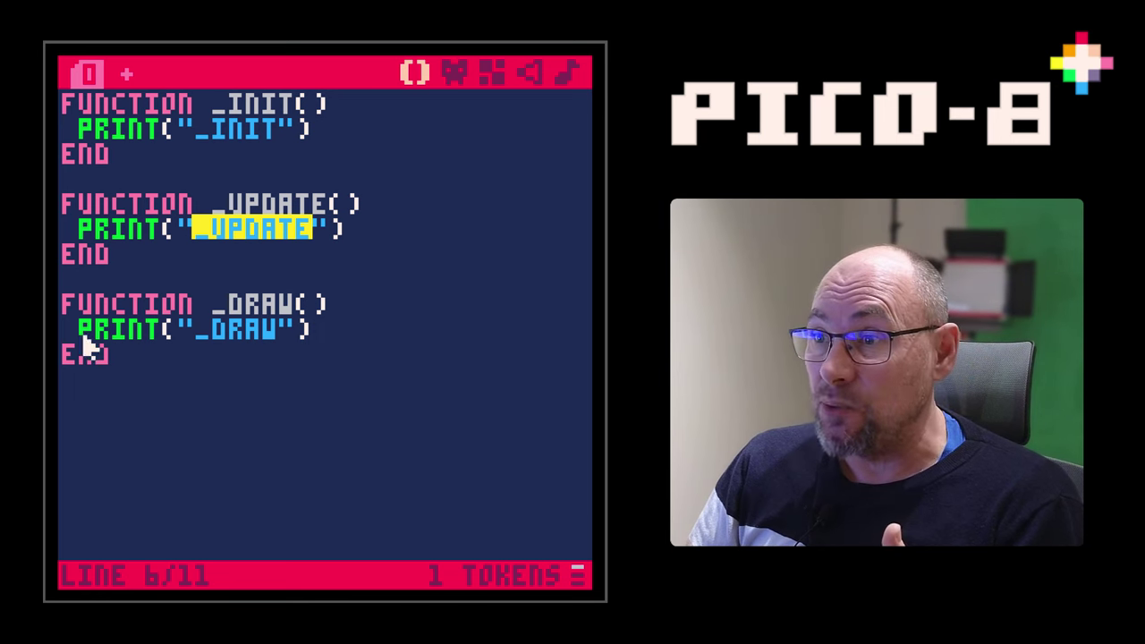
pyautogui.moveTo(83, 339); pyautogui.dragTo(364, 334)
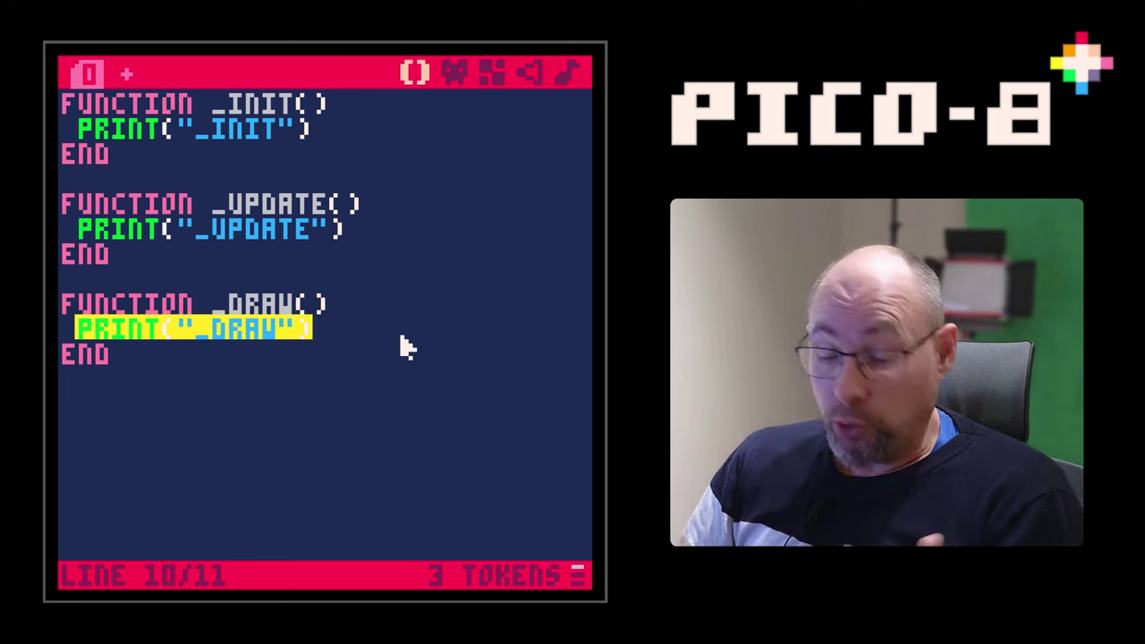
# Make _draw call spr(1, 60, 60) and delete the print line from _init
pyautogui.write('spr(1,')
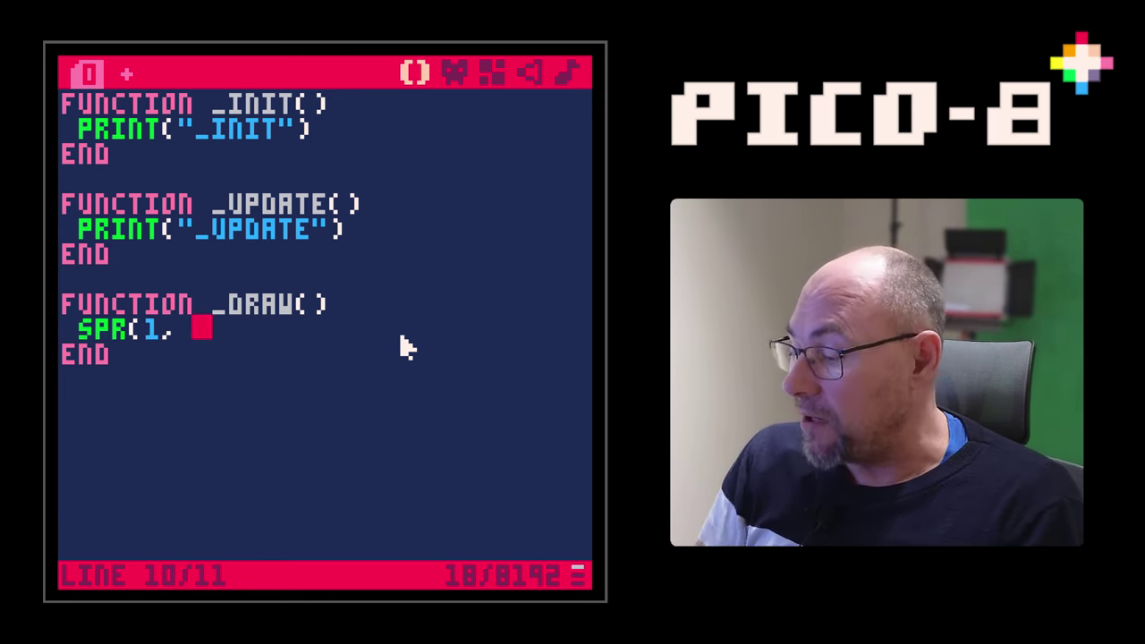
pyautogui.write('60, 60')
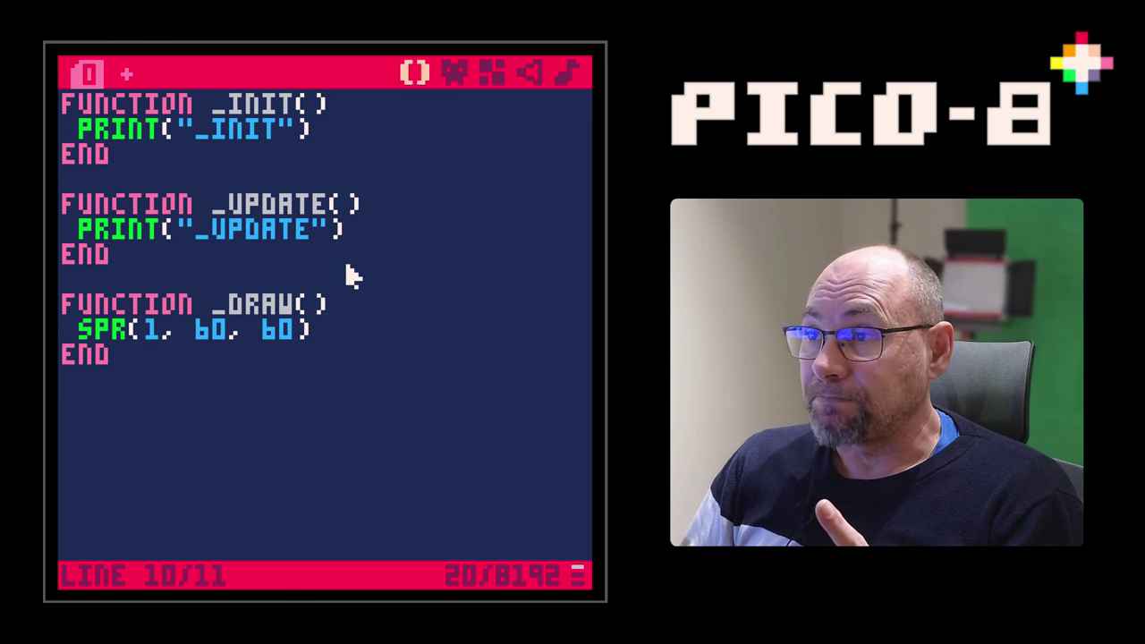
pyautogui.moveTo(78, 128); pyautogui.dragTo(325, 128)
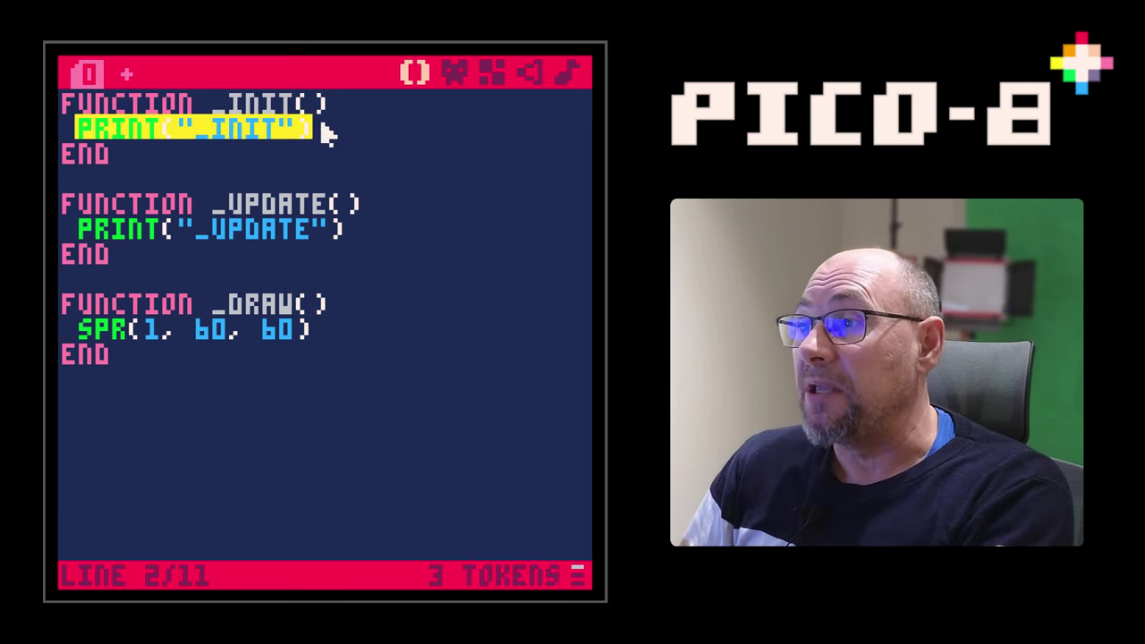
pyautogui.press('BackSpace')
# Delete the _update print line, then save and run the cart to see the sprite
pyautogui.moveTo(79, 231); pyautogui.dragTo(352, 242)
pyautogui.press('BackSpace')
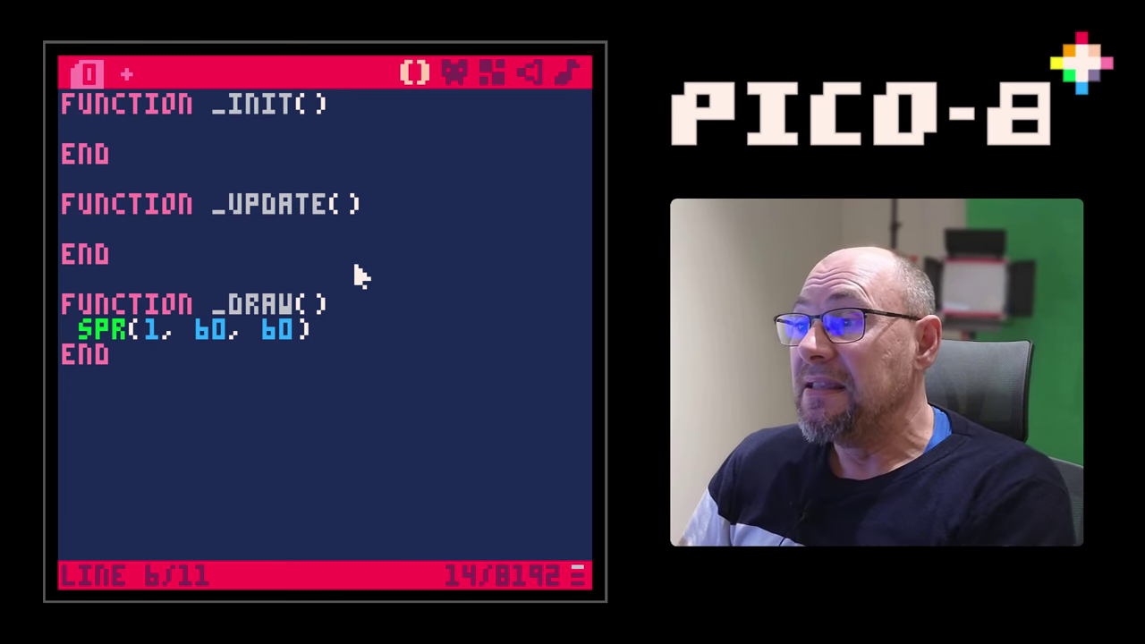
pyautogui.hotkey('ctrl', 's')
pyautogui.hotkey('ctrl', 'r')
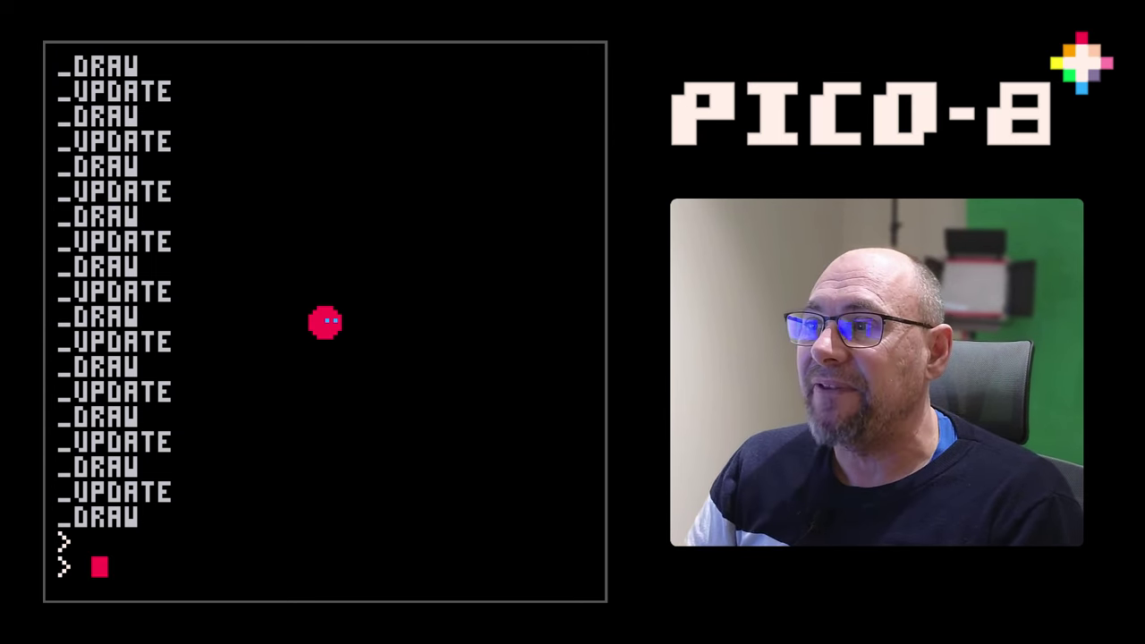
pyautogui.press('Escape')
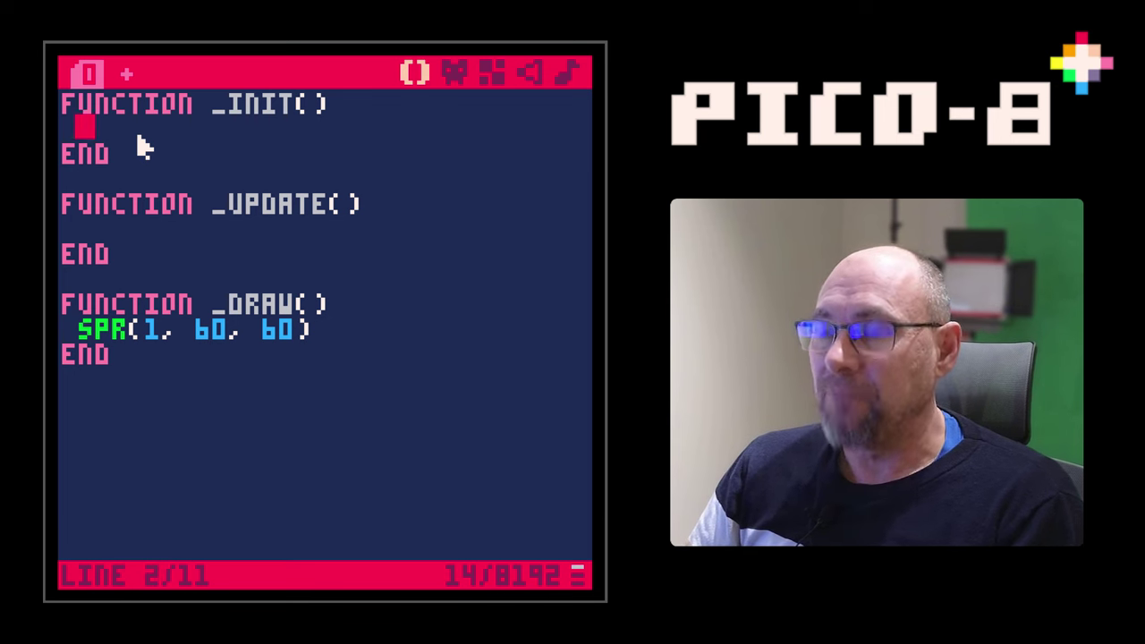
# Add cls() to _init and run the cart to check the cleared screen
pyautogui.write('cls')
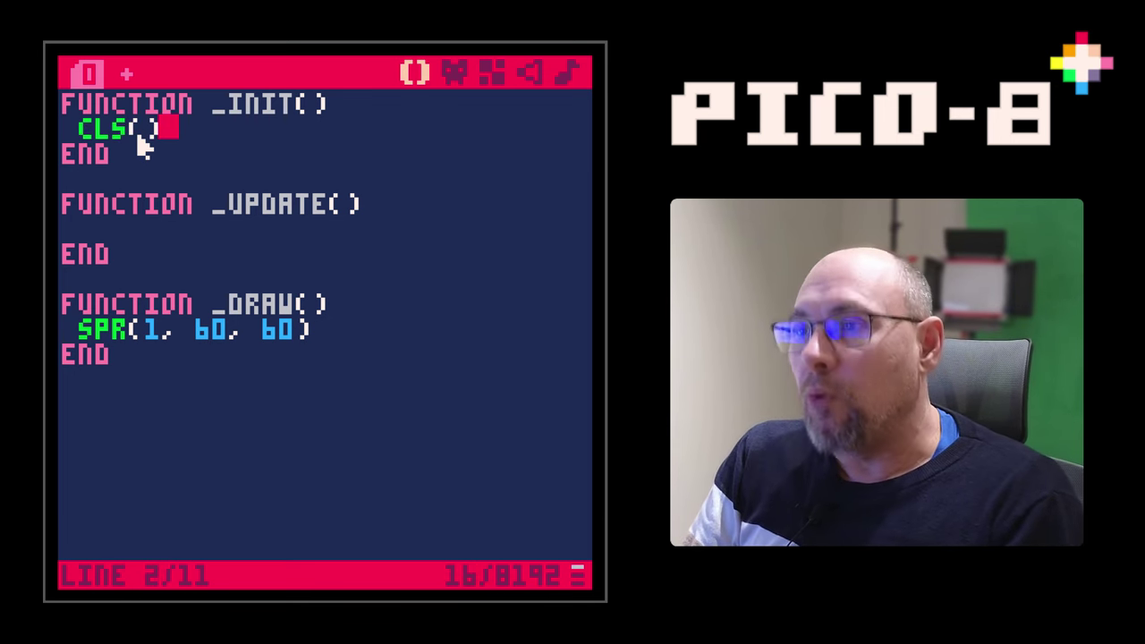
pyautogui.hotkey('ctrl', 'r')
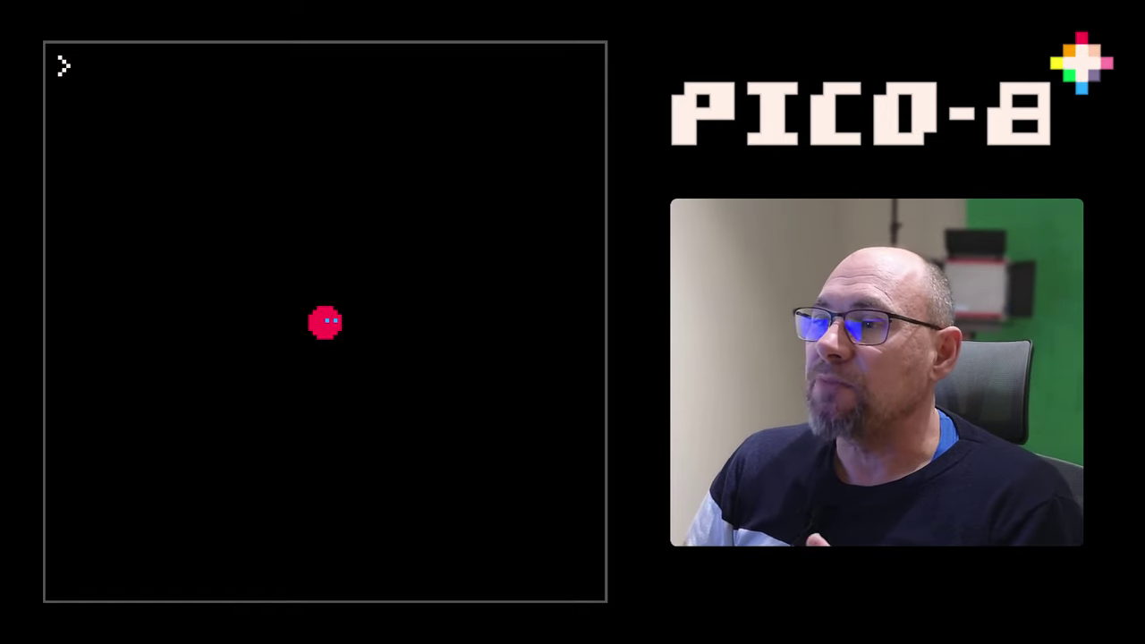
pyautogui.press('Escape')
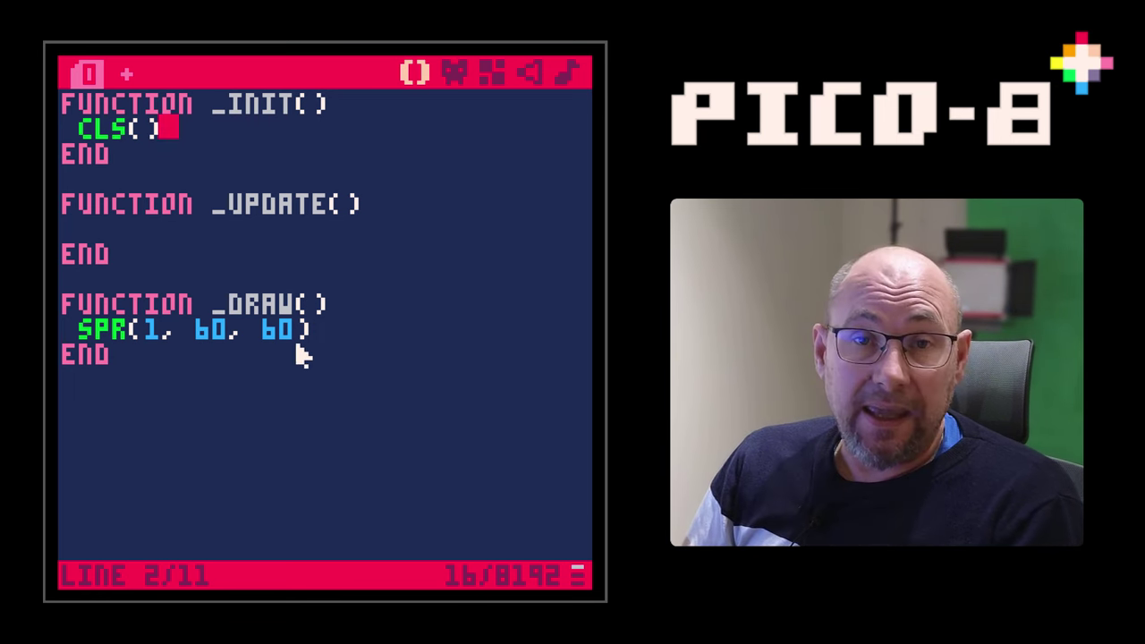
# Change spr(1, 60, 60) to spr(1, x, y) and save the cart
pyautogui.doubleClick(213, 351)
pyautogui.doubleClick(209, 330)
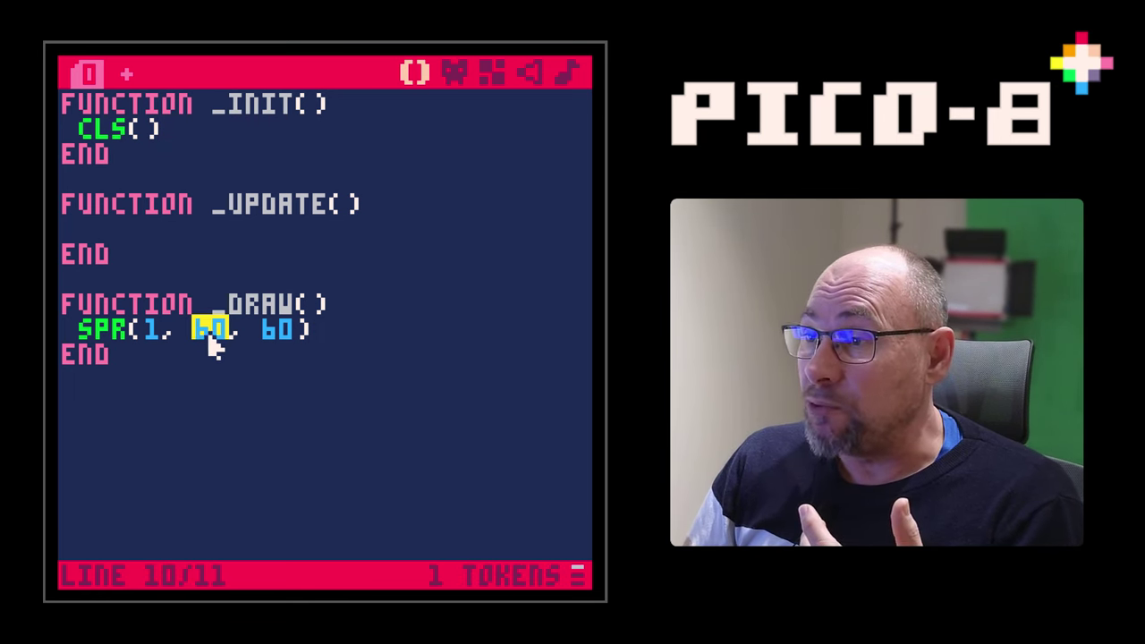
pyautogui.write('x')
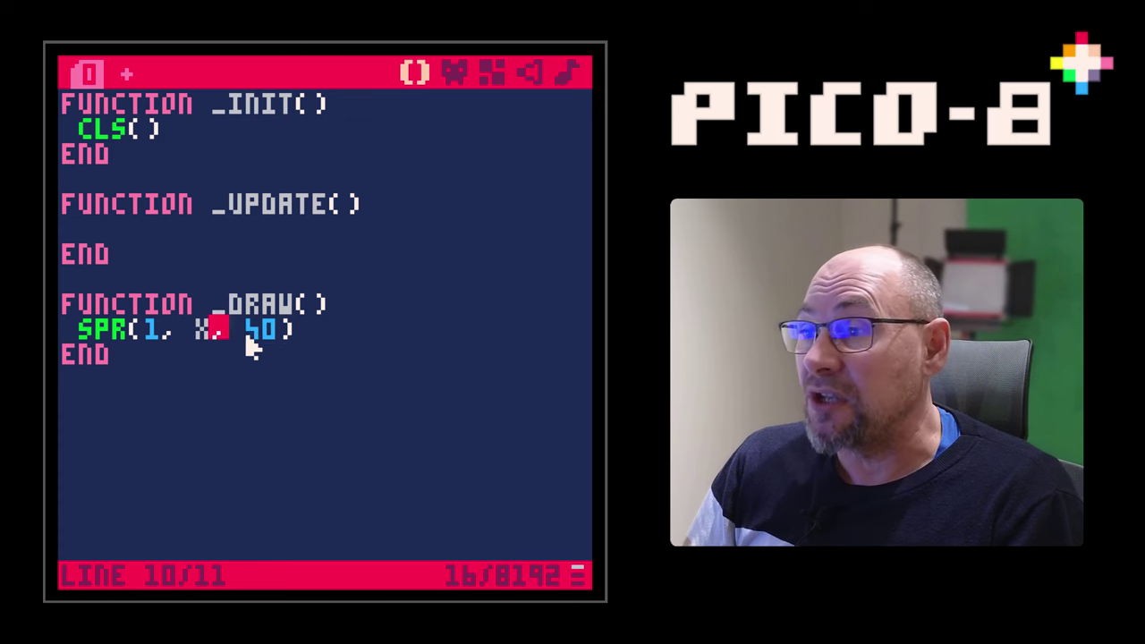
pyautogui.doubleClick(254, 329)
pyautogui.write('y')
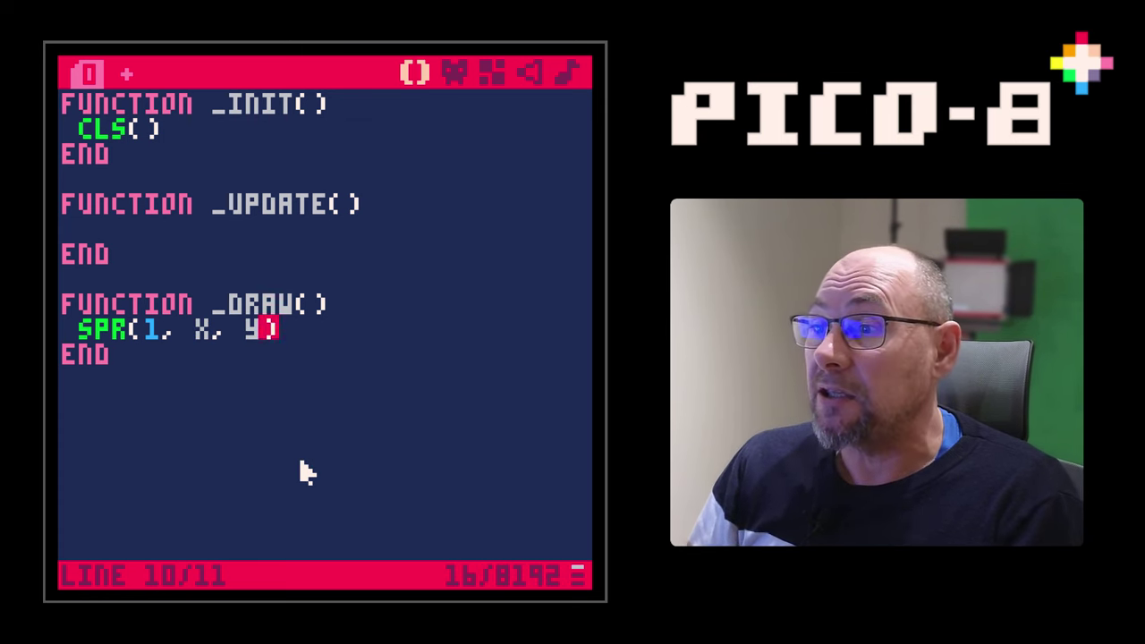
pyautogui.hotkey('ctrl', 's')
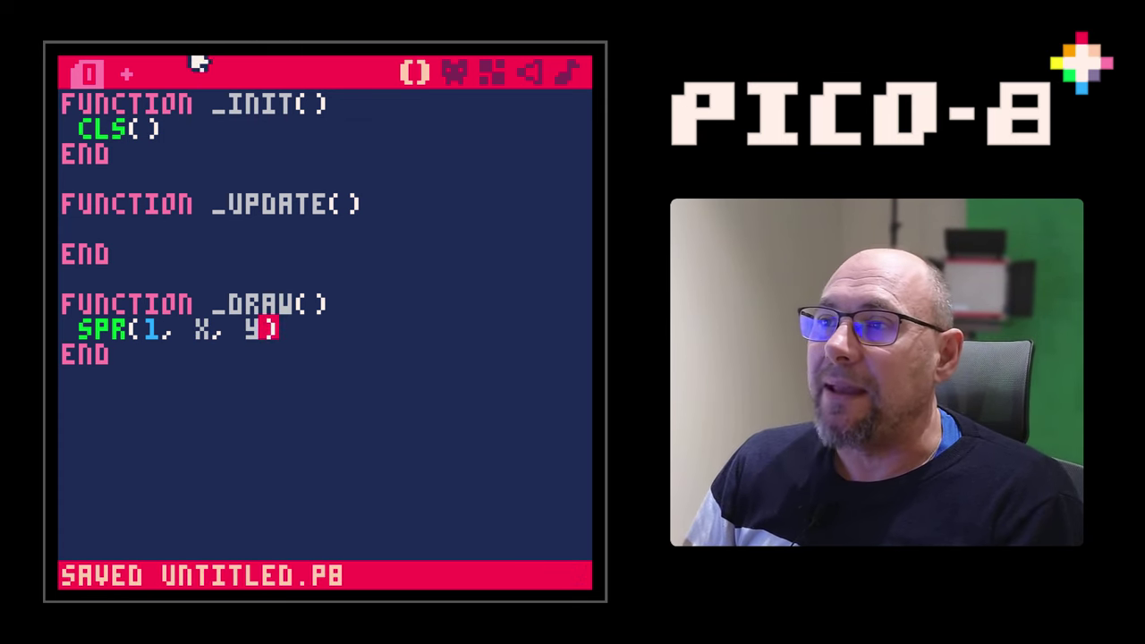
# Declare x=60 and y=60 at the top of the code and run to check the sprite position
pyautogui.press('Return')
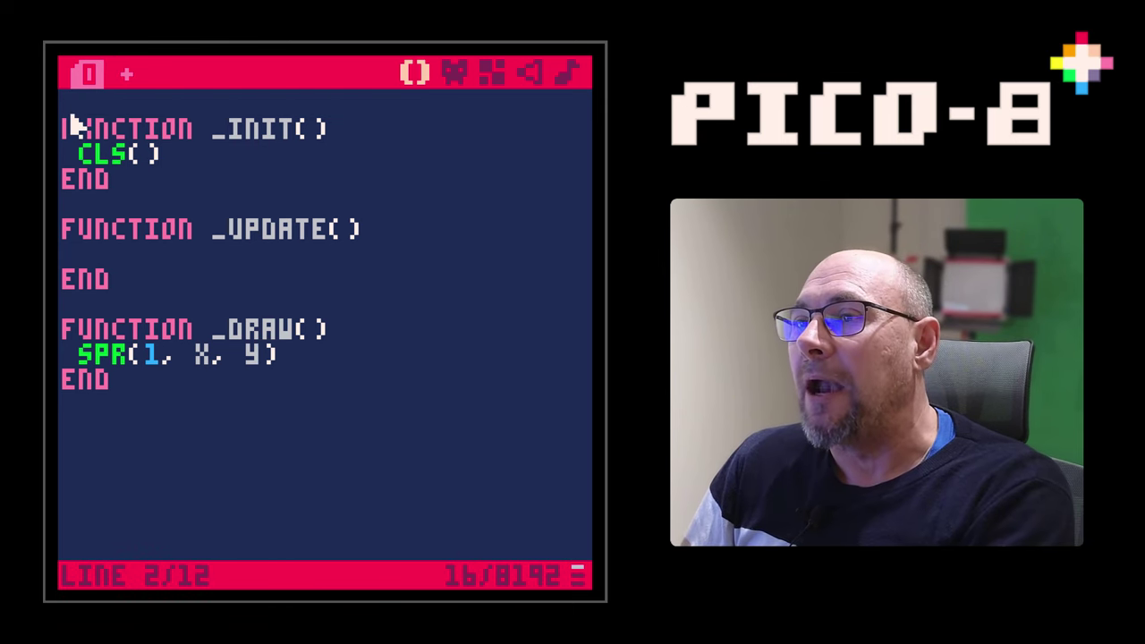
pyautogui.press('Return')
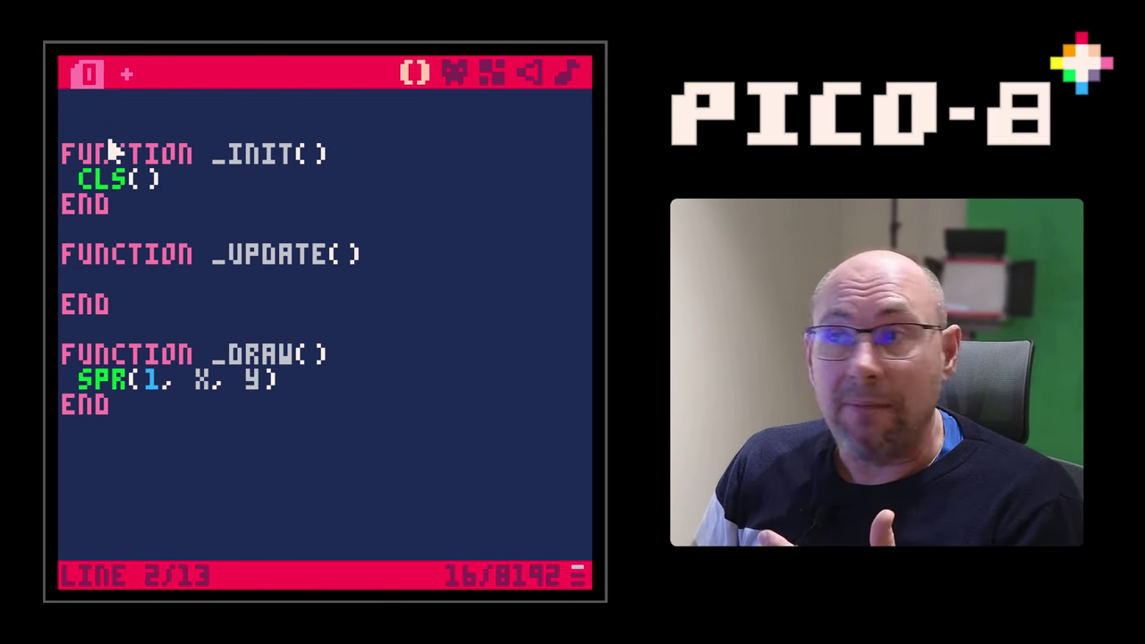
pyautogui.press('Up')
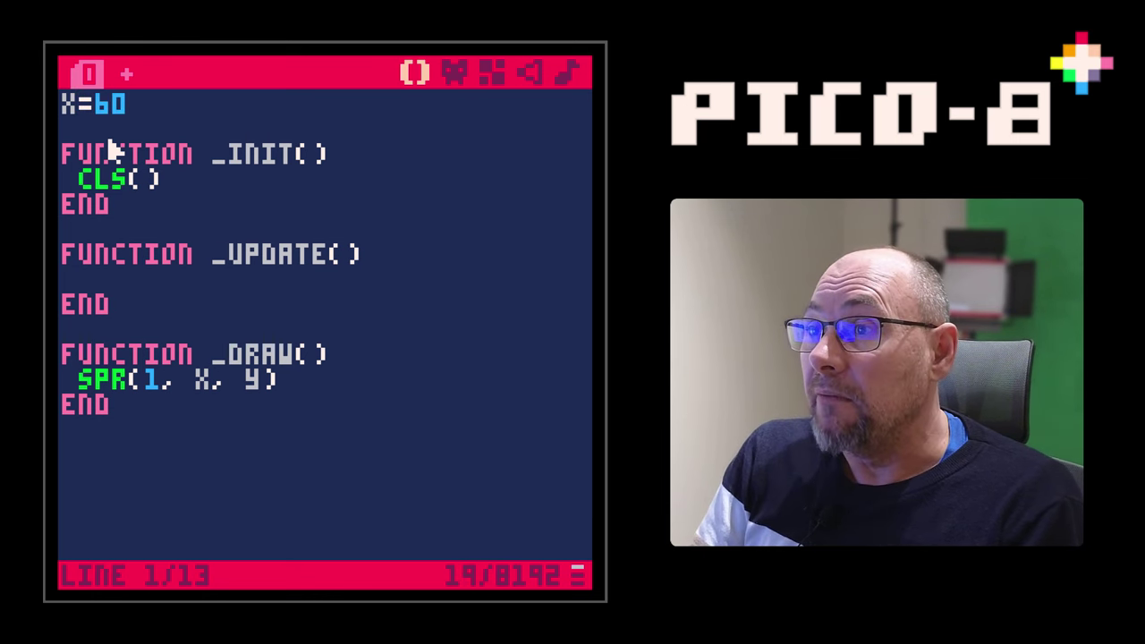
pyautogui.press('Return')
pyautogui.write('Y=60')
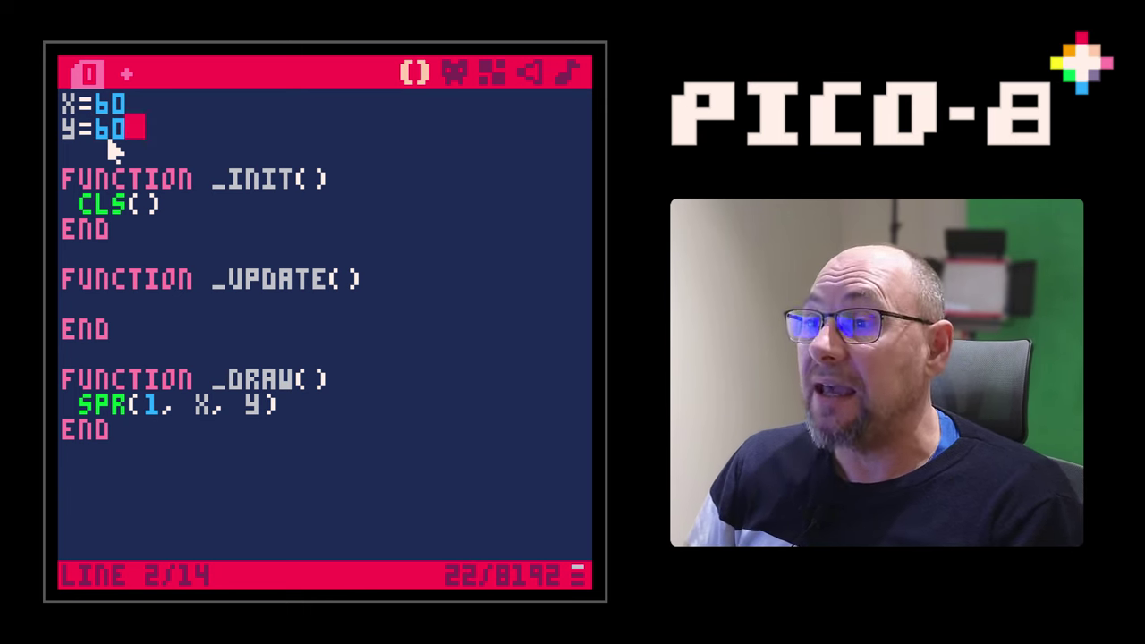
pyautogui.hotkey('ctrl', 'r')
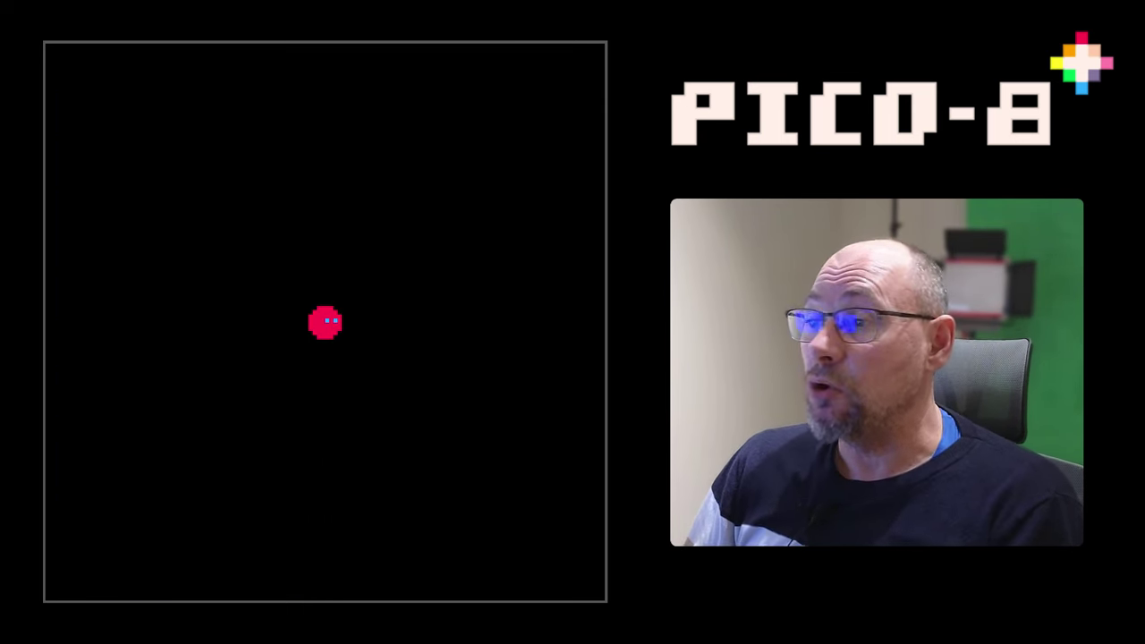
pyautogui.press('Escape')
pyautogui.press('Escape')
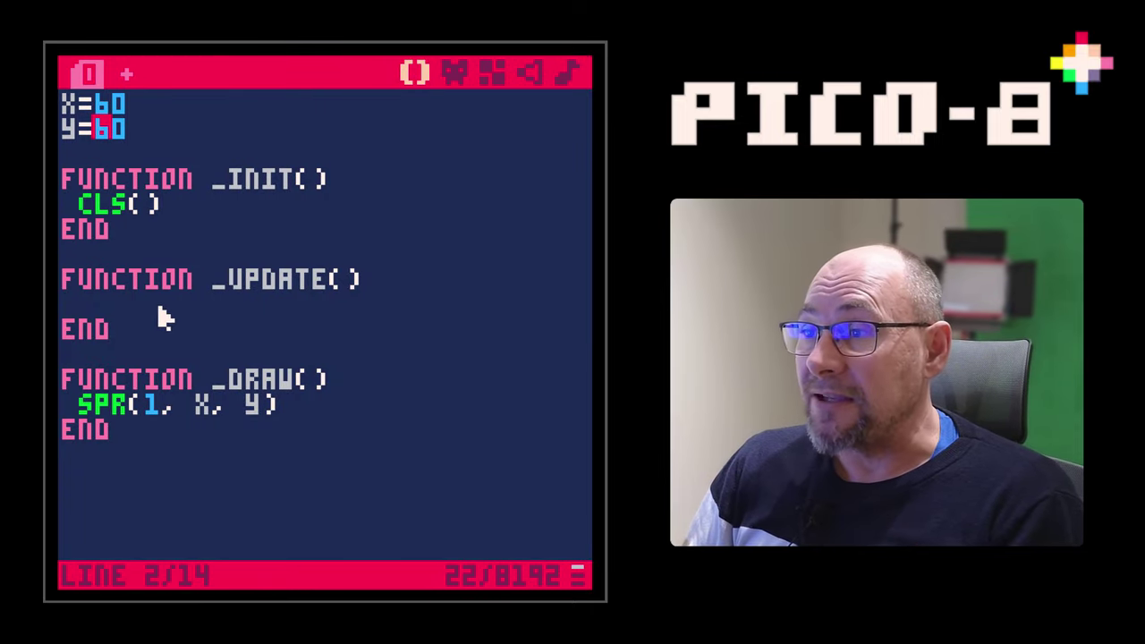
# Add x-=1 inside _update, save, and run to watch the sprite slide left
pyautogui.write('x-=1')
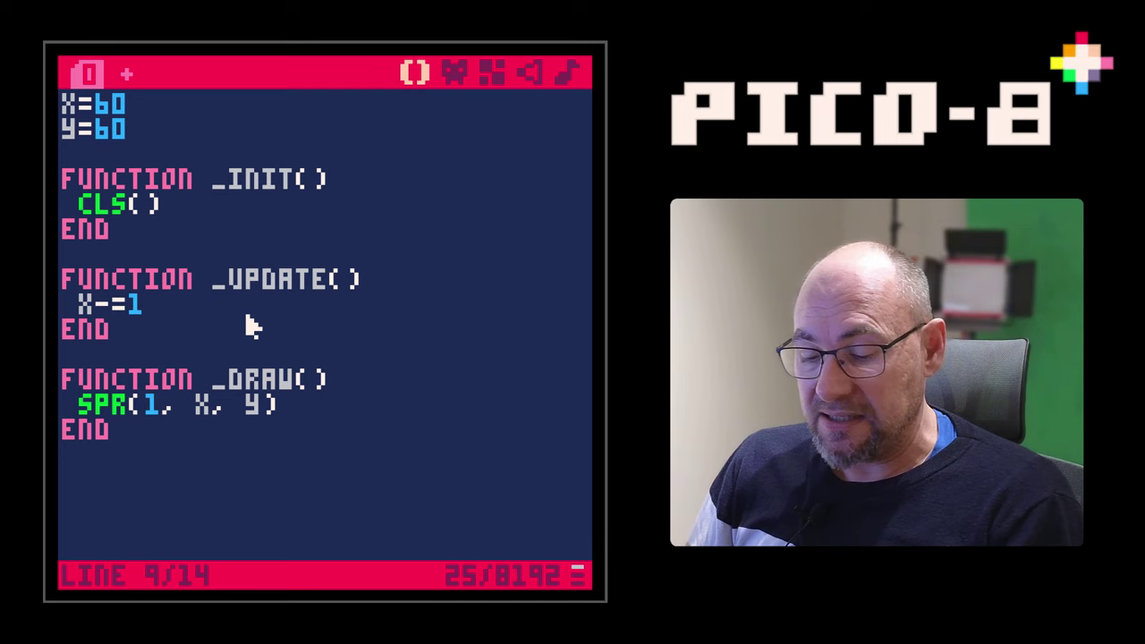
pyautogui.hotkey('ctrl', 's')
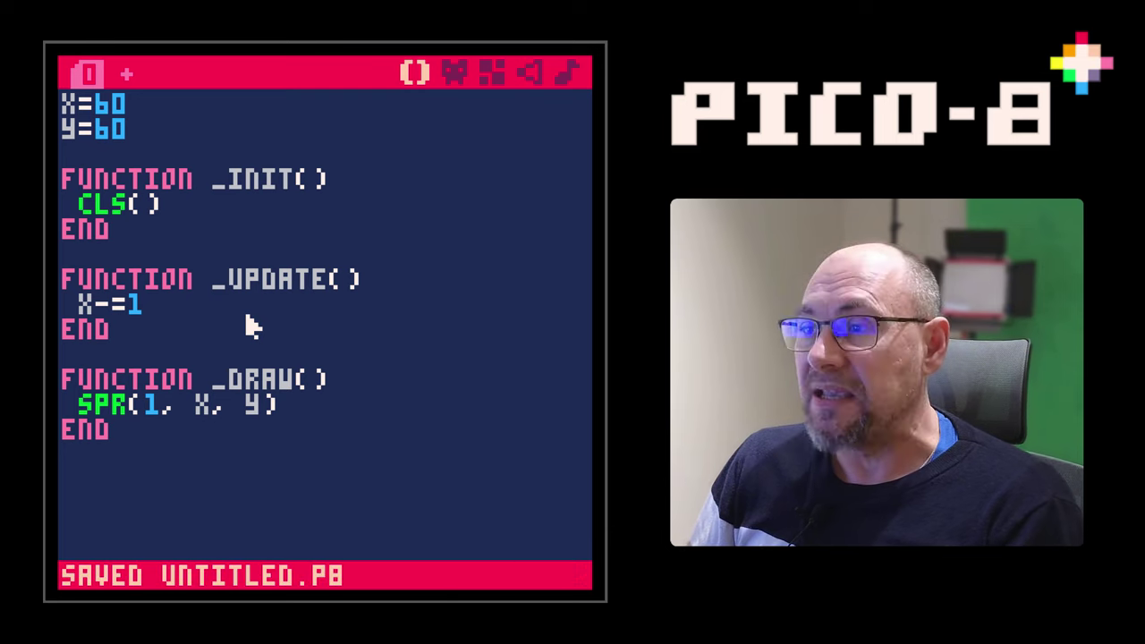
pyautogui.hotkey('ctrl', 'r')
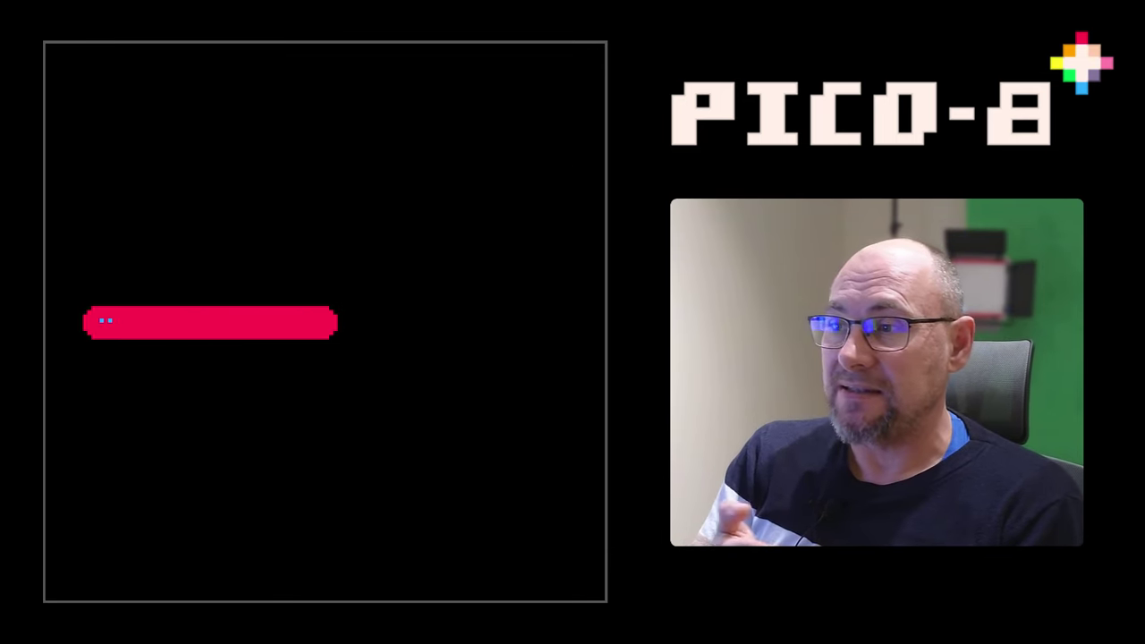
pyautogui.press('Escape')
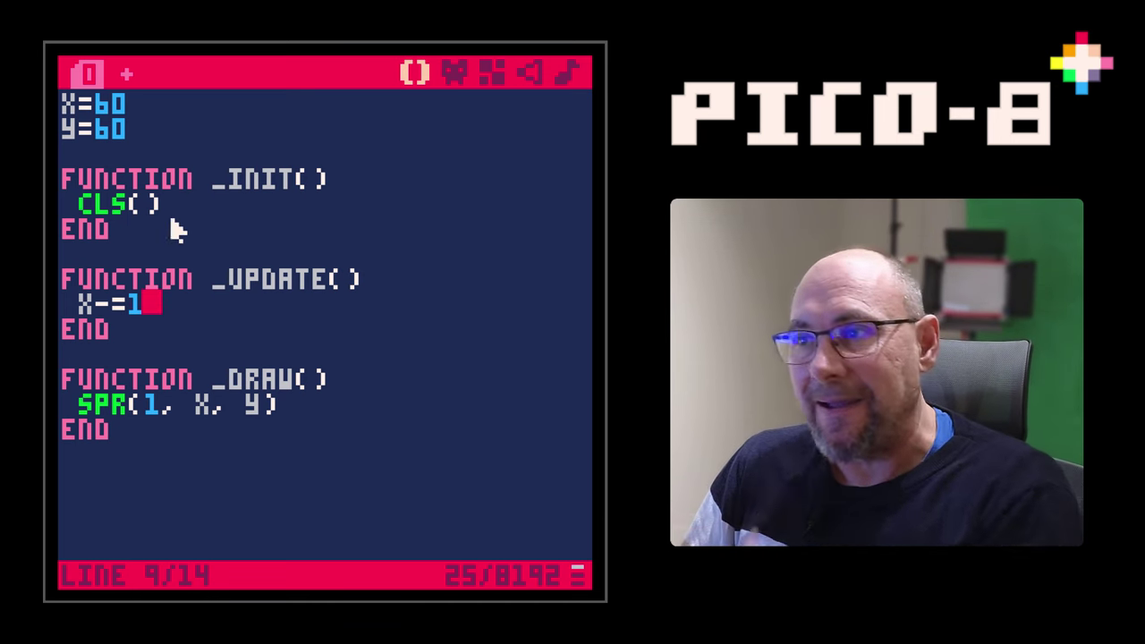
# Cut cls() from _init and paste it as the first line of _draw
pyautogui.moveTo(82, 211); pyautogui.dragTo(181, 219)
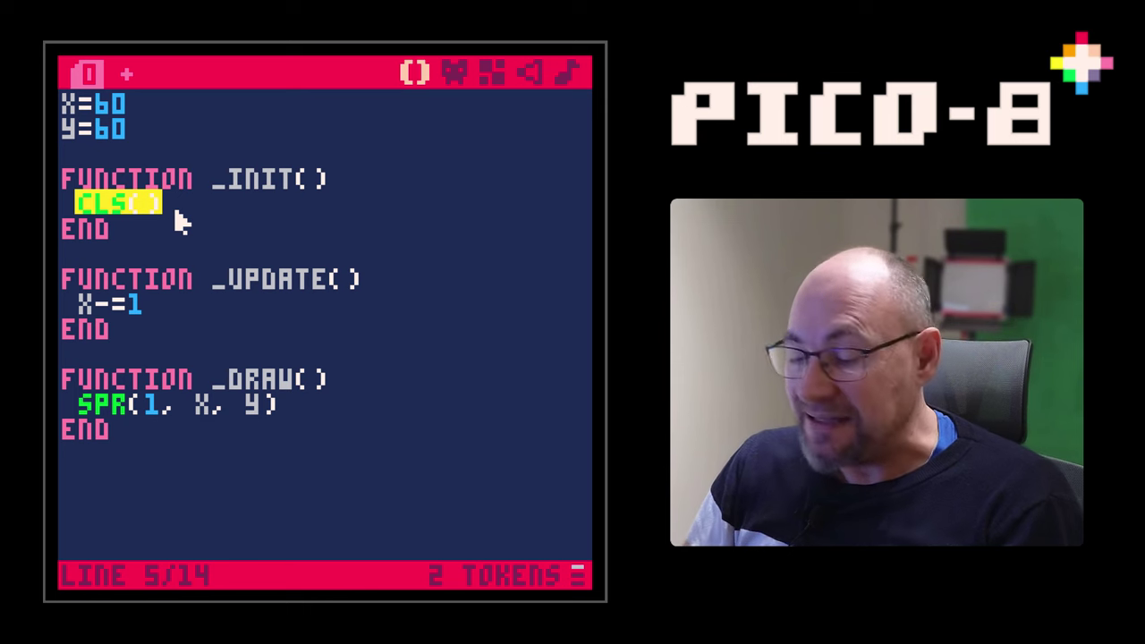
pyautogui.press('BackSpace')
pyautogui.click(338, 381)
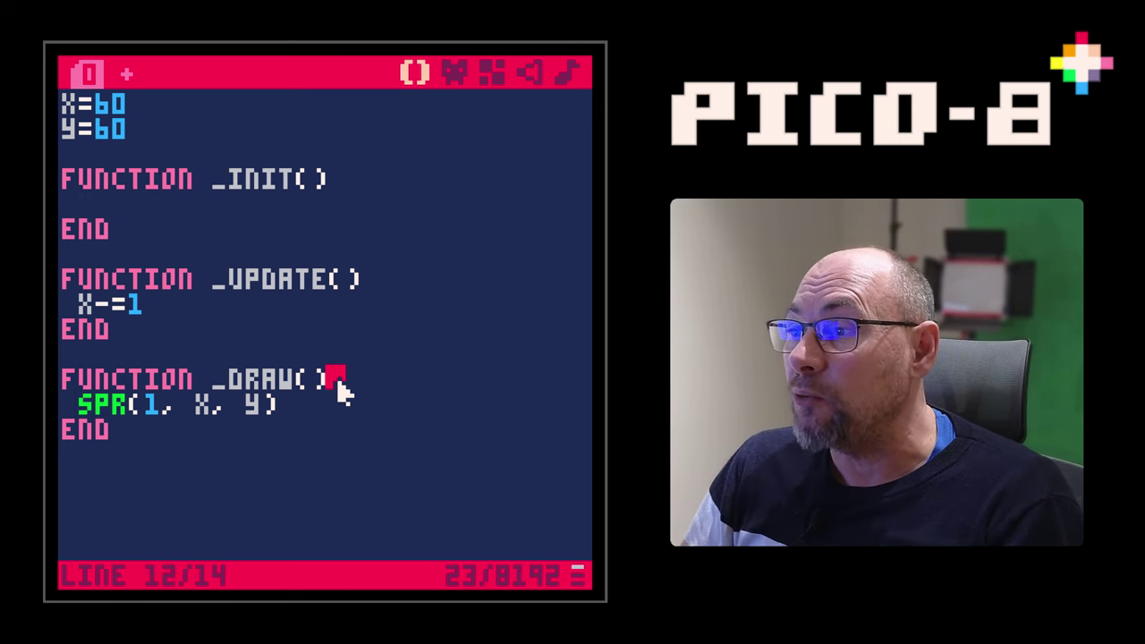
pyautogui.press('Return')
pyautogui.write('CLS()')
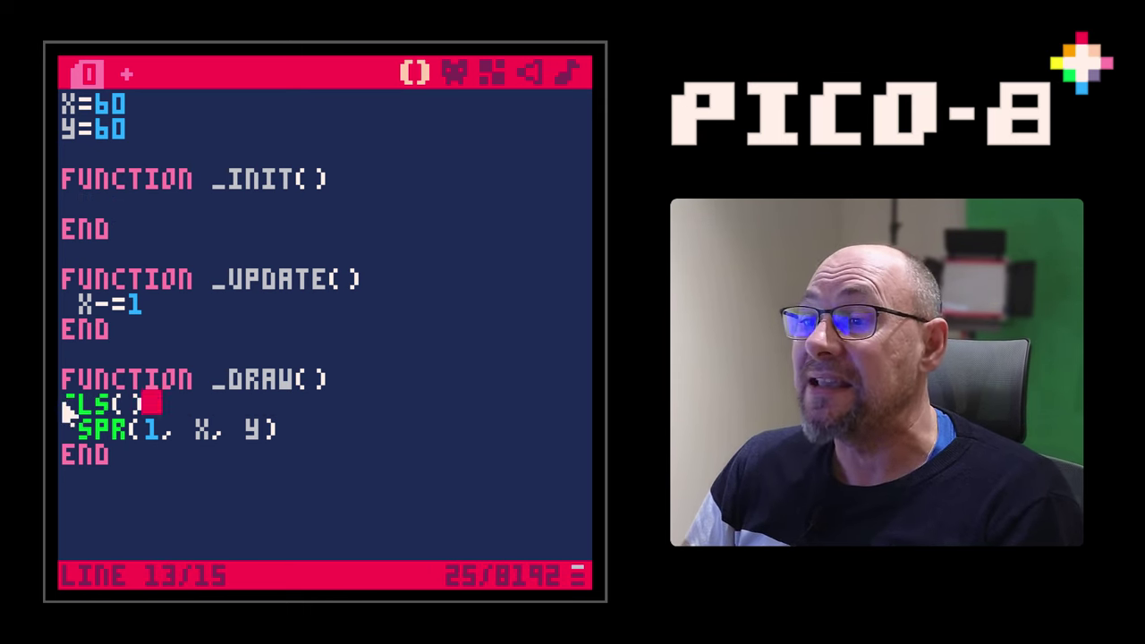
# Save and run to confirm the trail is gone, then delete the x-=1 line
pyautogui.click(65, 405)
pyautogui.hotkey('ctrl', 's')
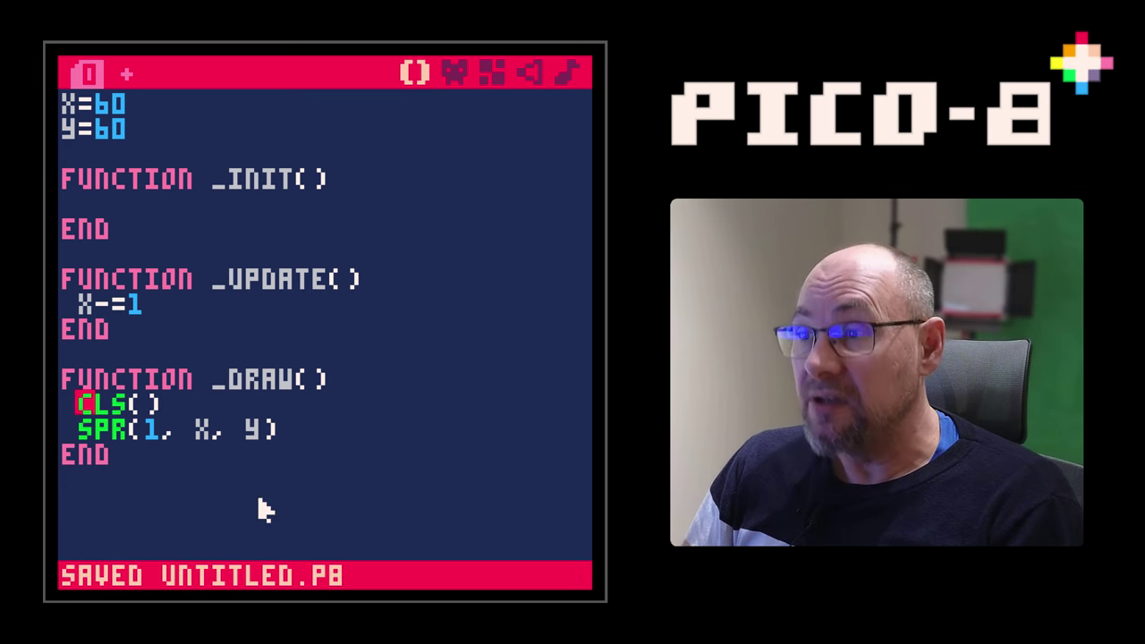
pyautogui.hotkey('ctrl', 'r')
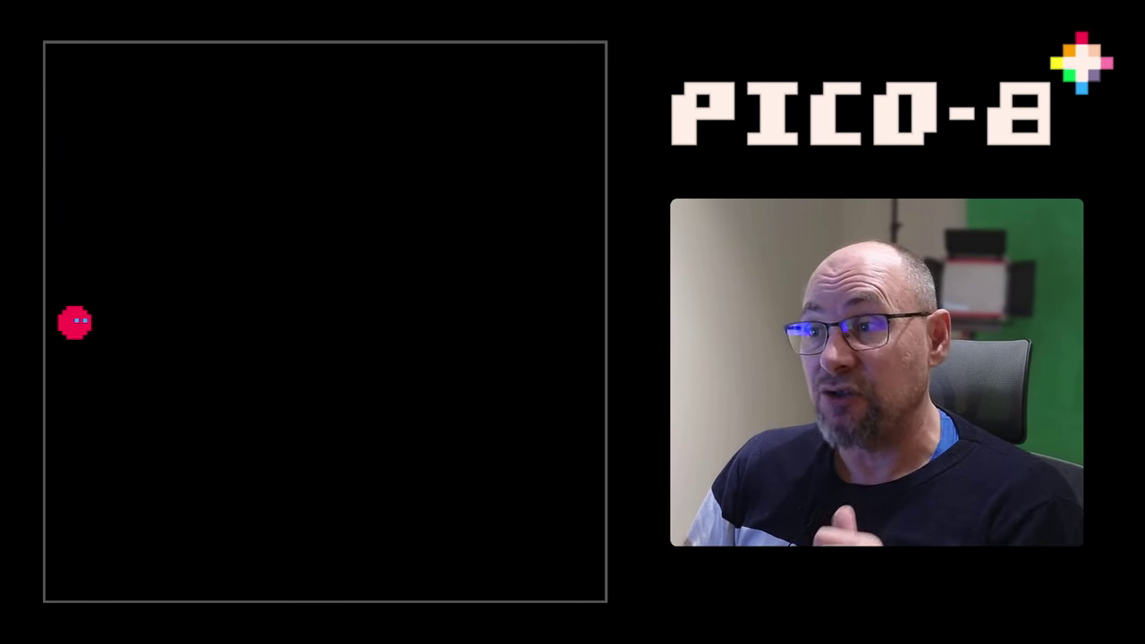
pyautogui.press('Escape')
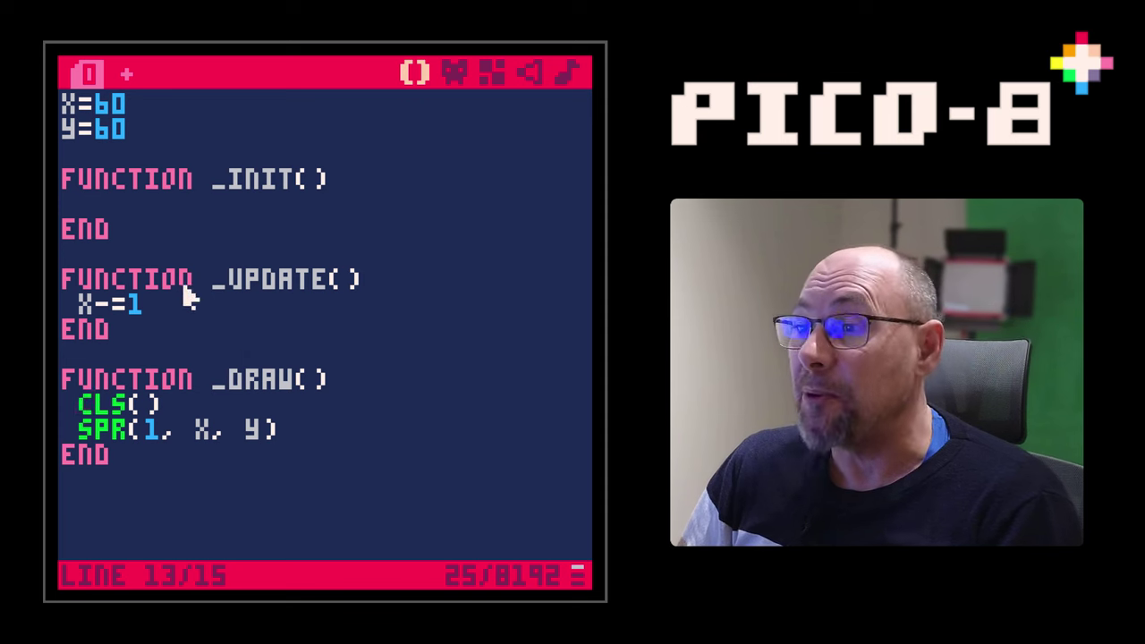
pyautogui.moveTo(78, 304); pyautogui.dragTo(122, 306)
pyautogui.press('BackSpace')
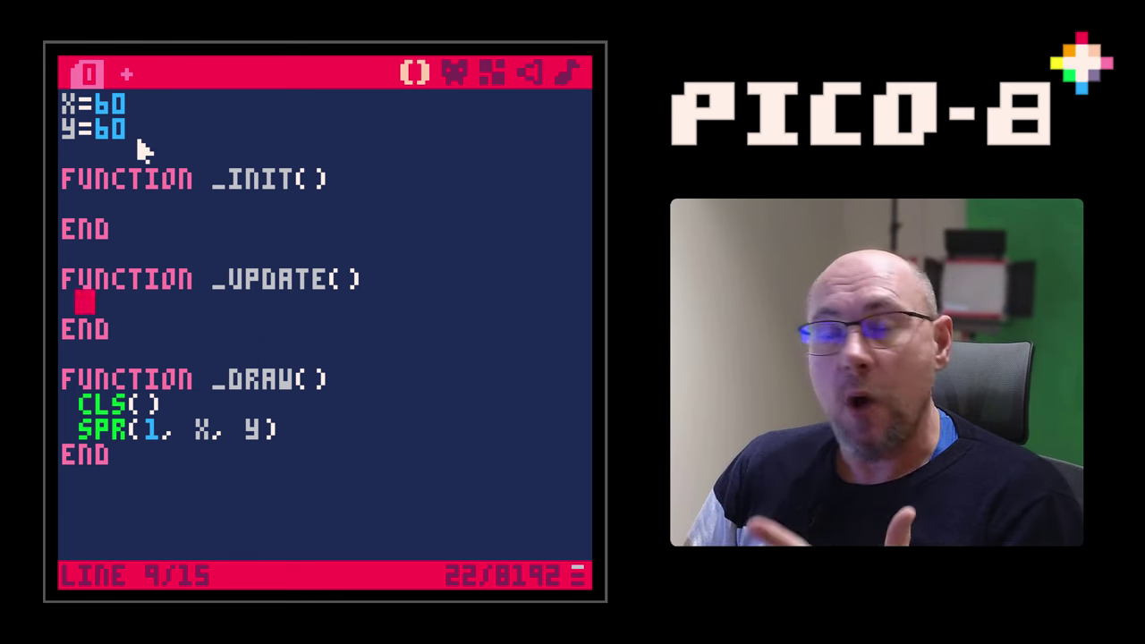
pyautogui.moveTo(134, 131); pyautogui.dragTo(65, 103)
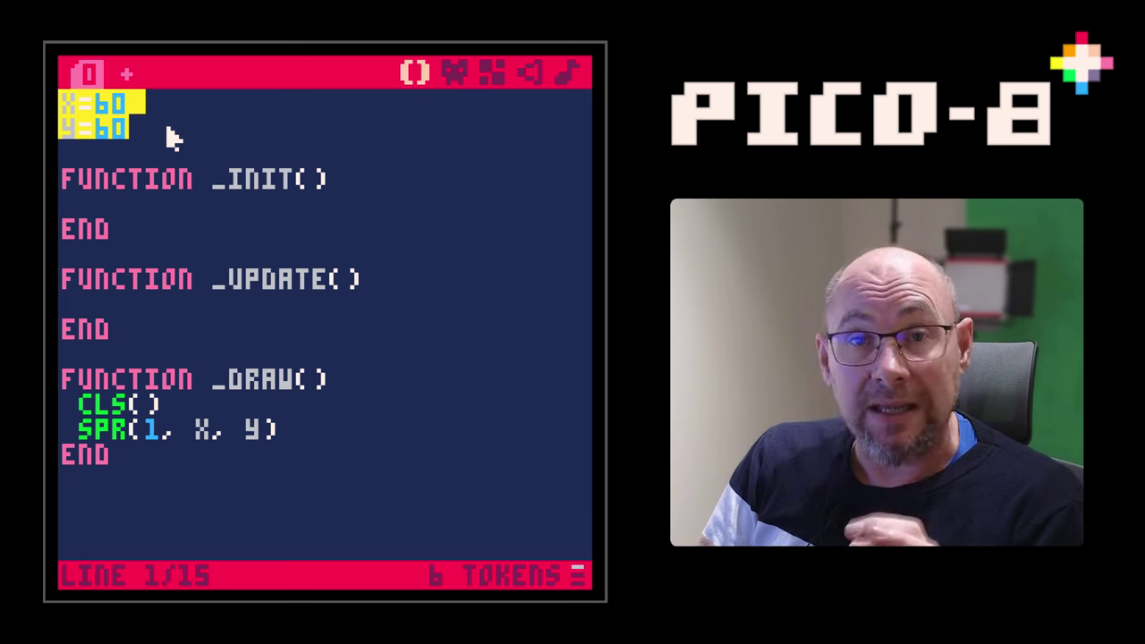
# Replace the x=60 and y=60 lines with p={} and move into the empty _init line
pyautogui.write('p')
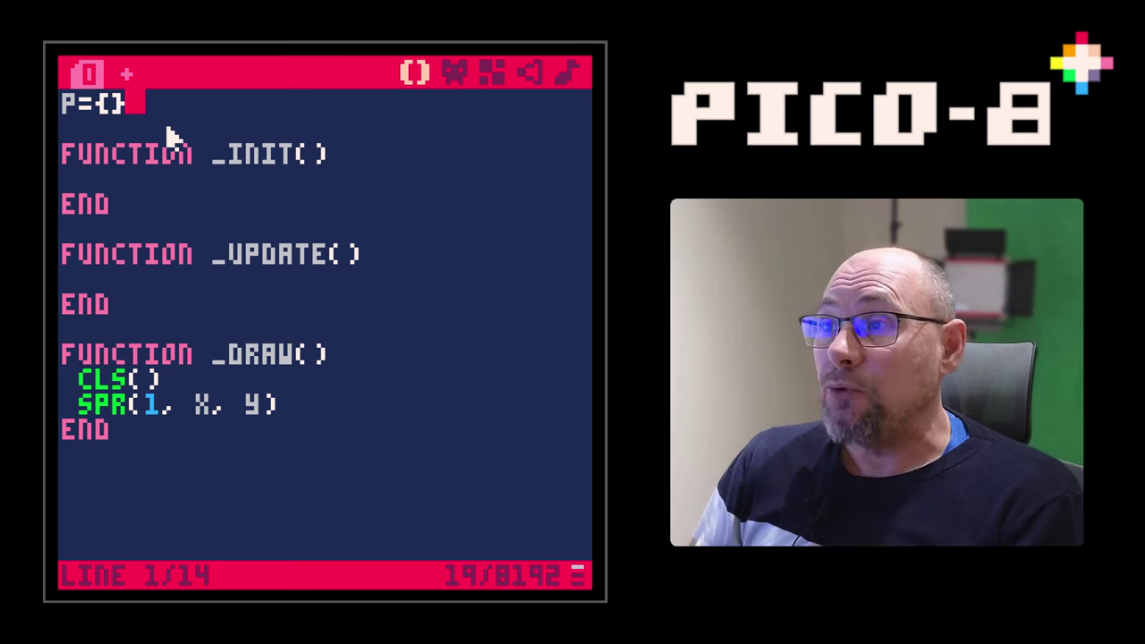
pyautogui.click(125, 181)
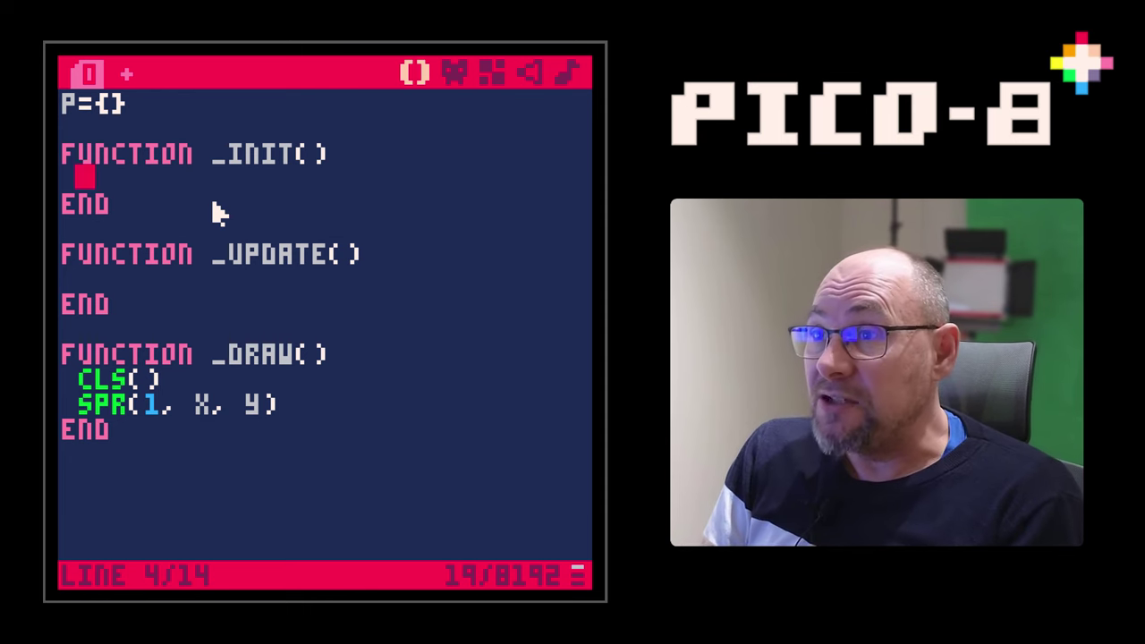
# Set p.x=60 and p.y=60 inside _init
pyautogui.write('p')
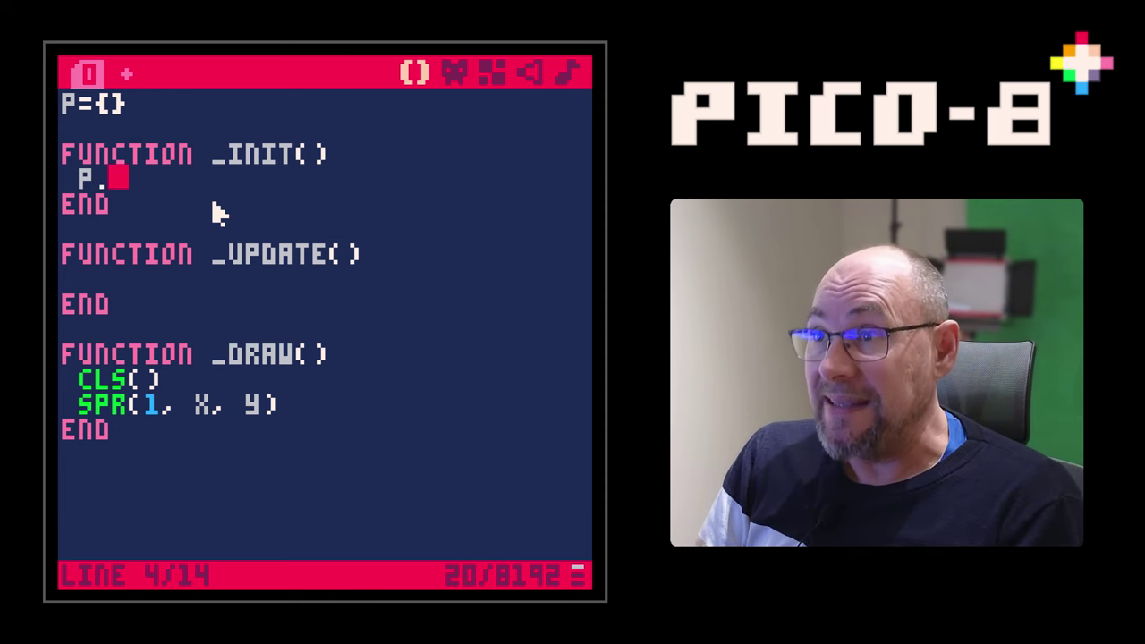
pyautogui.write('x')
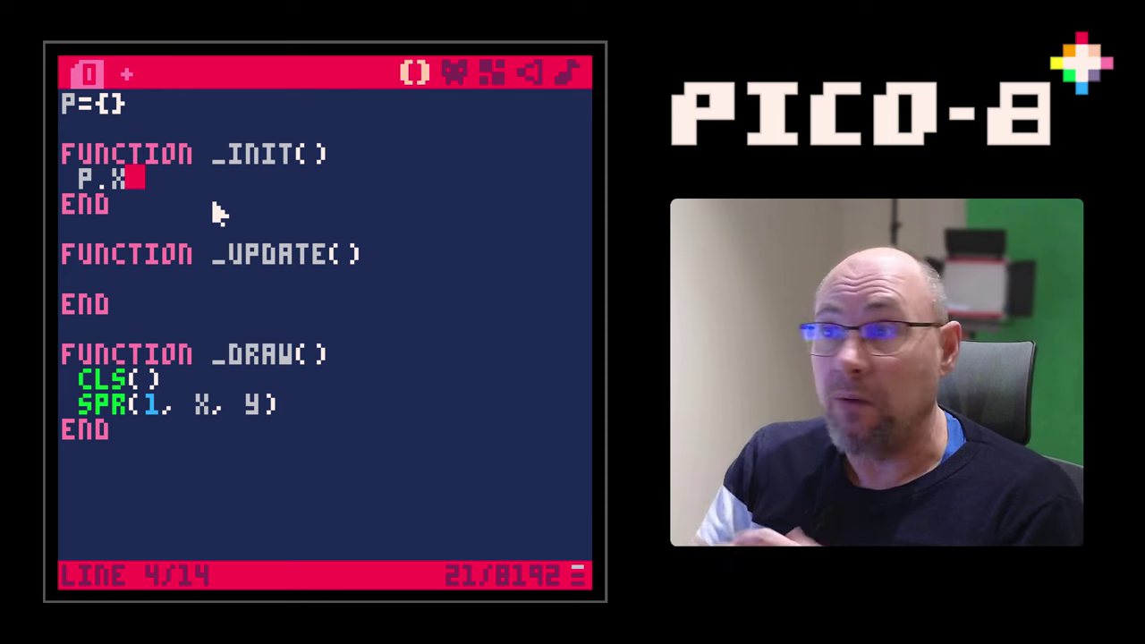
pyautogui.write('=')
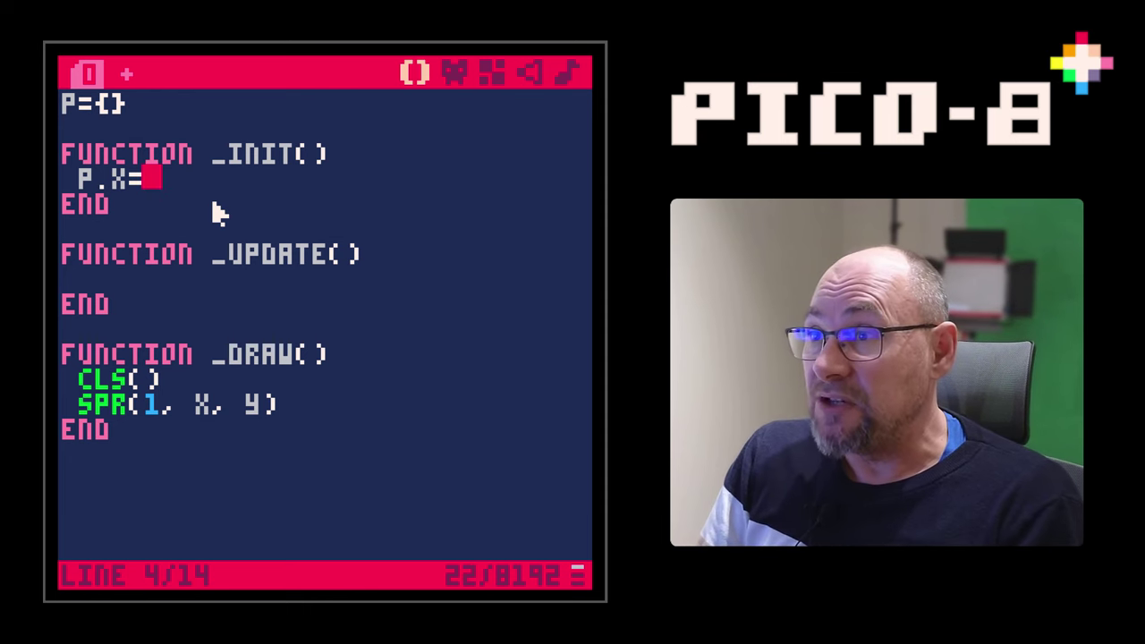
pyautogui.write('60')
pyautogui.press('Return')
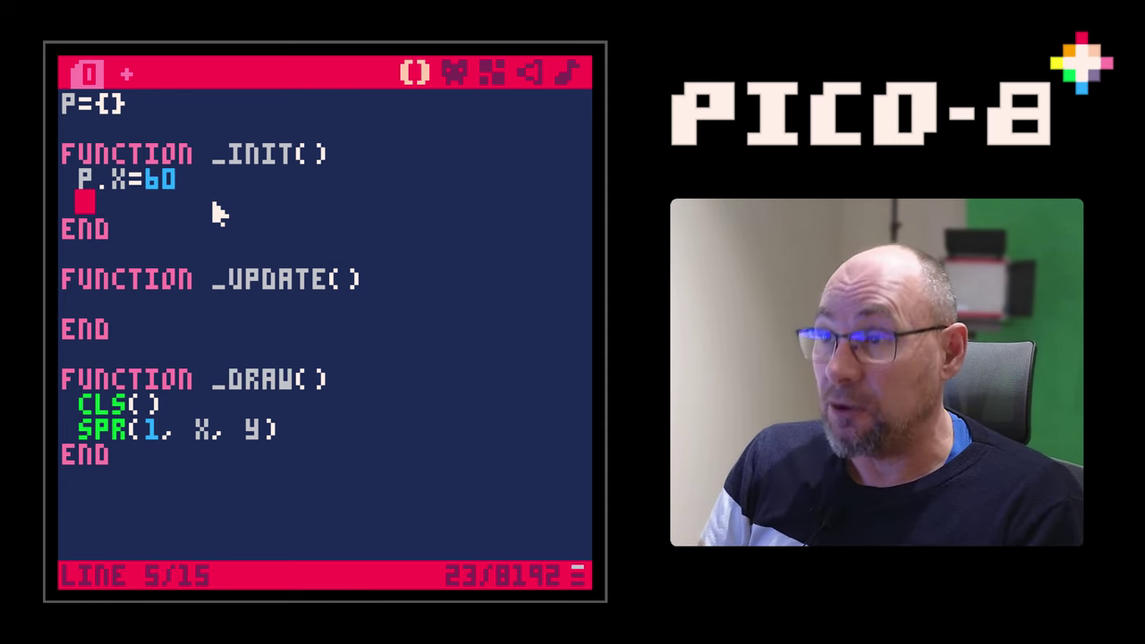
pyautogui.write('p')
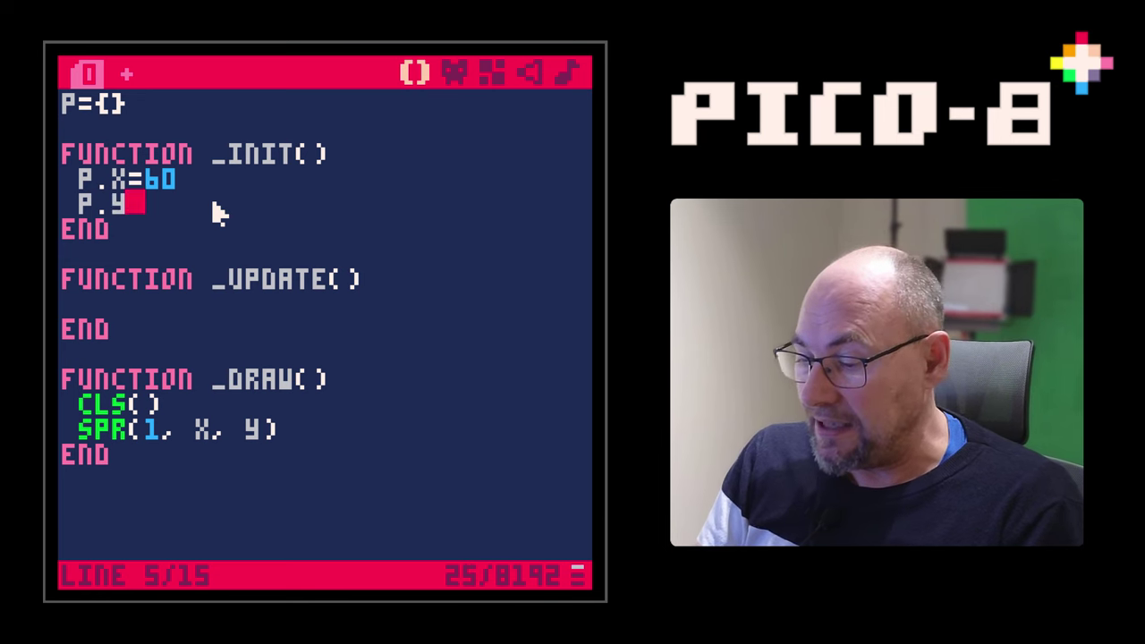
pyautogui.write('=60')
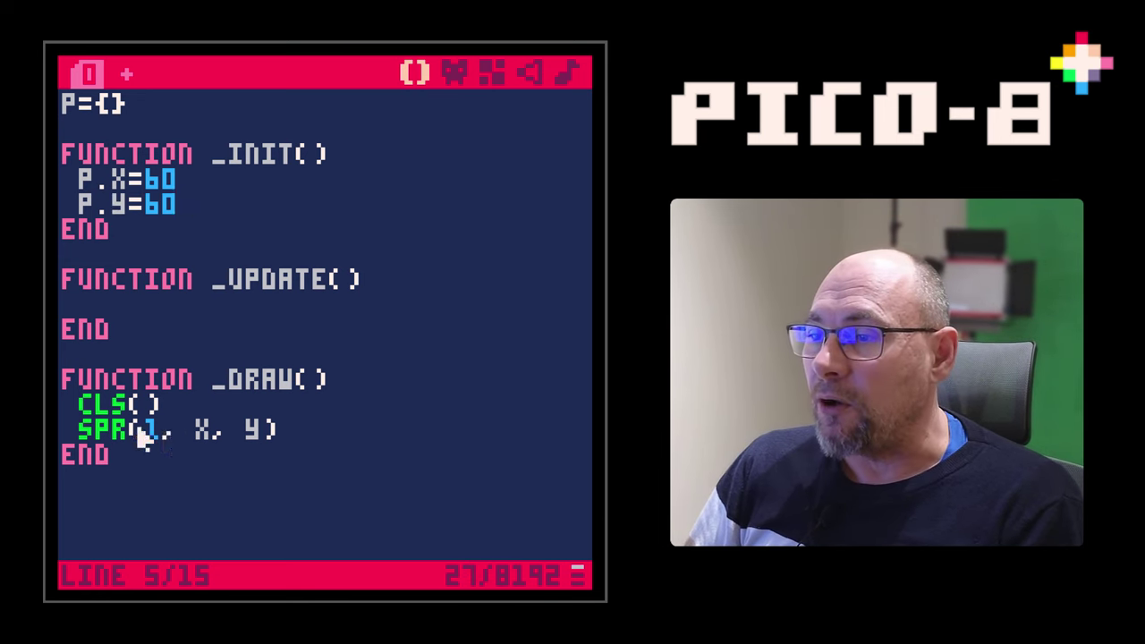
# Change the draw call to spr(1, p.x, p.y) and run to check the sprite is centred
pyautogui.click(205, 436)
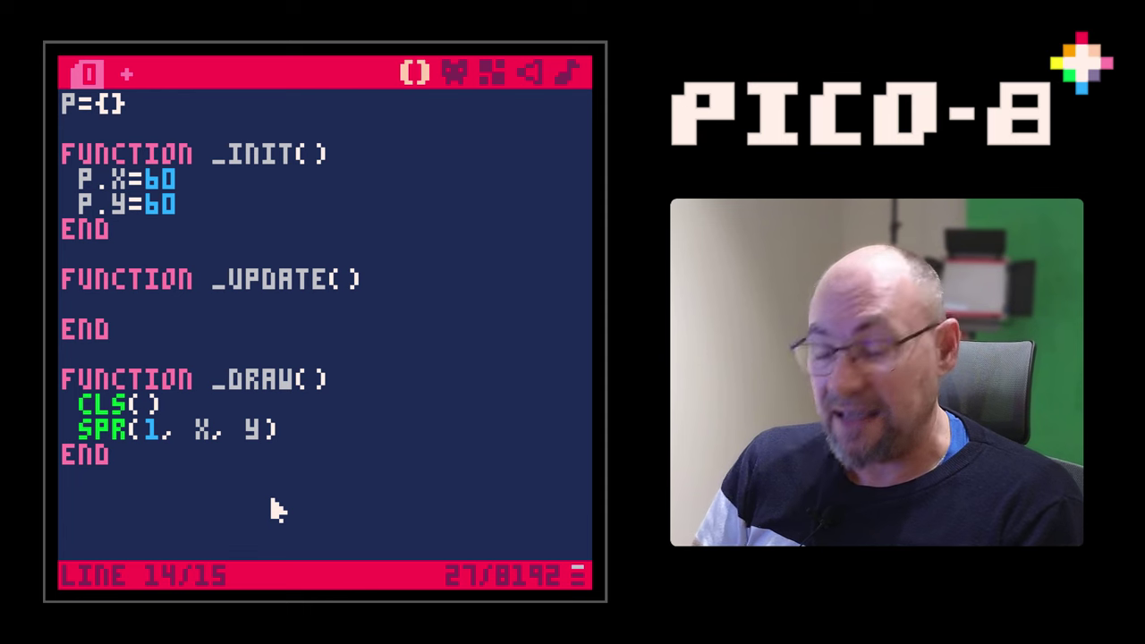
pyautogui.write('p.')
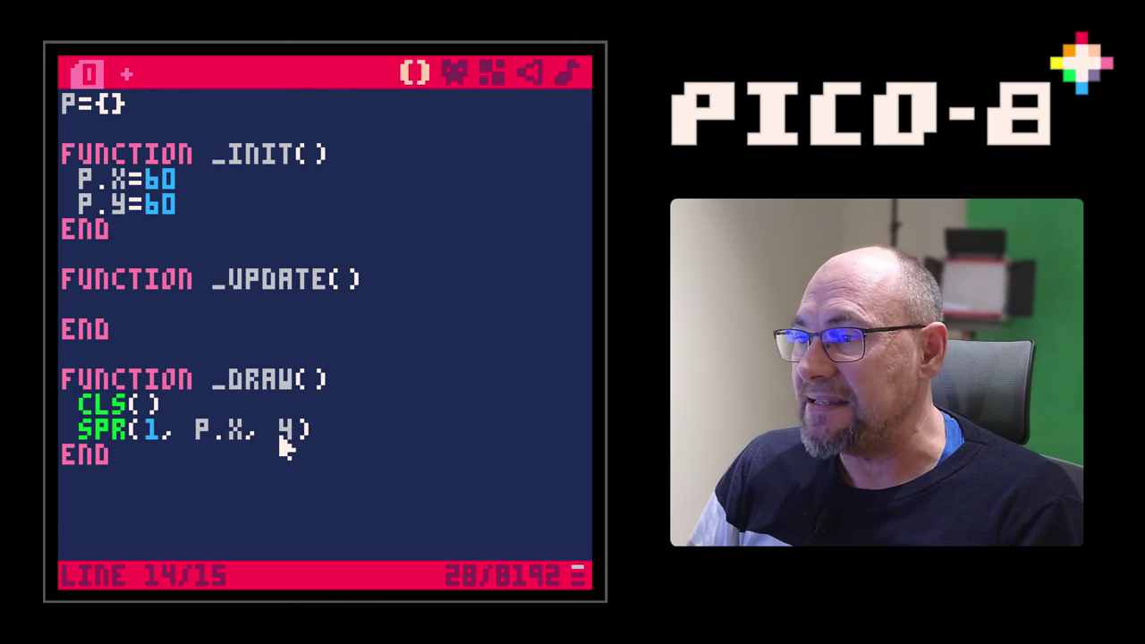
pyautogui.write('p.')
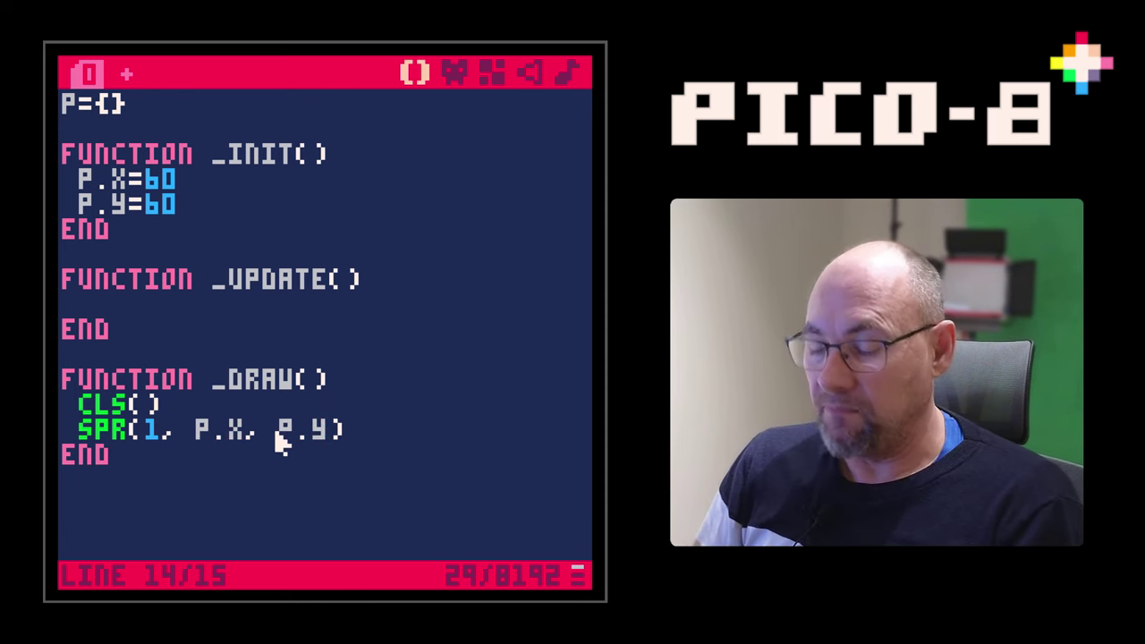
pyautogui.hotkey('ctrl', 'r')
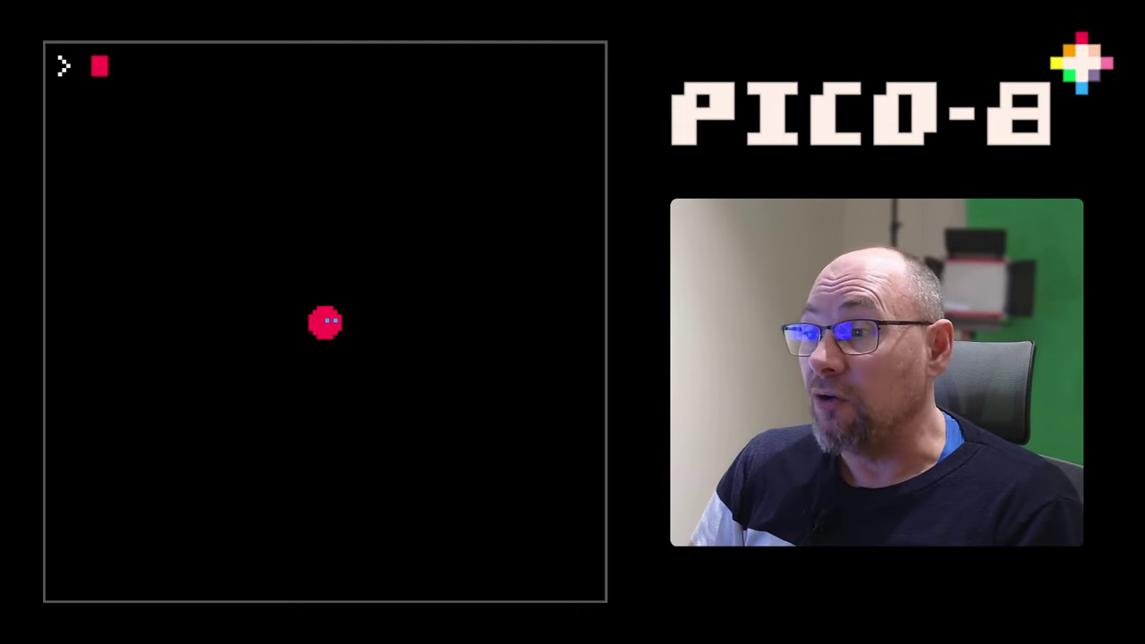
pyautogui.press('Escape')
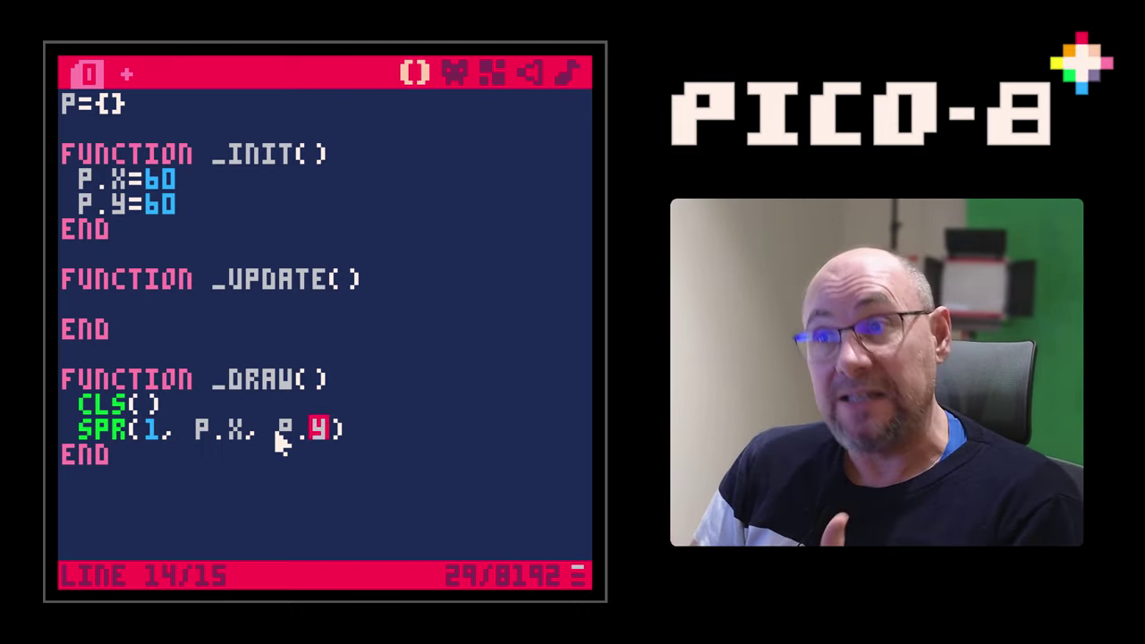
pyautogui.click(181, 215)
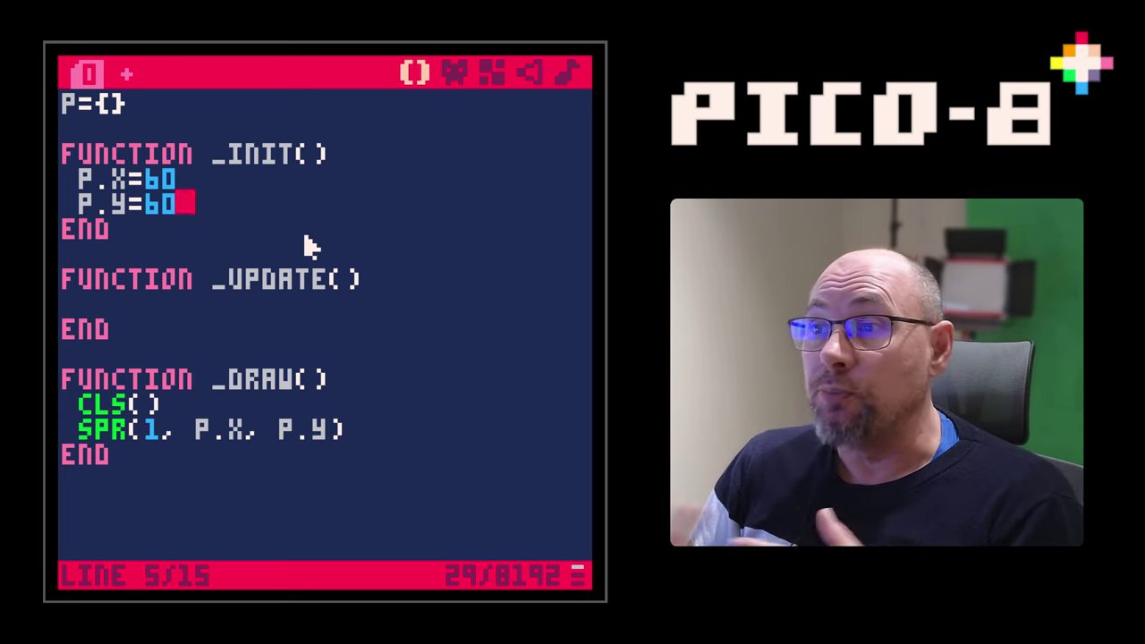
pyautogui.press('Return')
pyautogui.write('⬆.?')
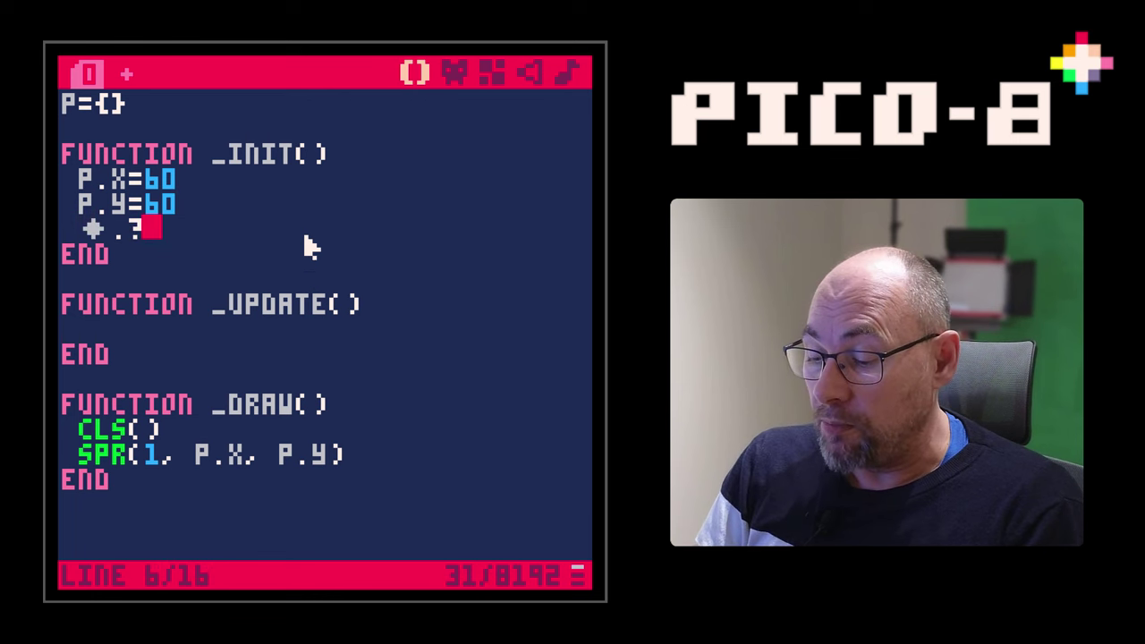
pyautogui.write('🅾IFE')
pyautogui.press('BackSpace')
pyautogui.press('BackSpace')
pyautogui.press('BackSpace')
pyautogui.press('BackSpace')
pyautogui.press('BackSpace')
pyautogui.press('BackSpace')
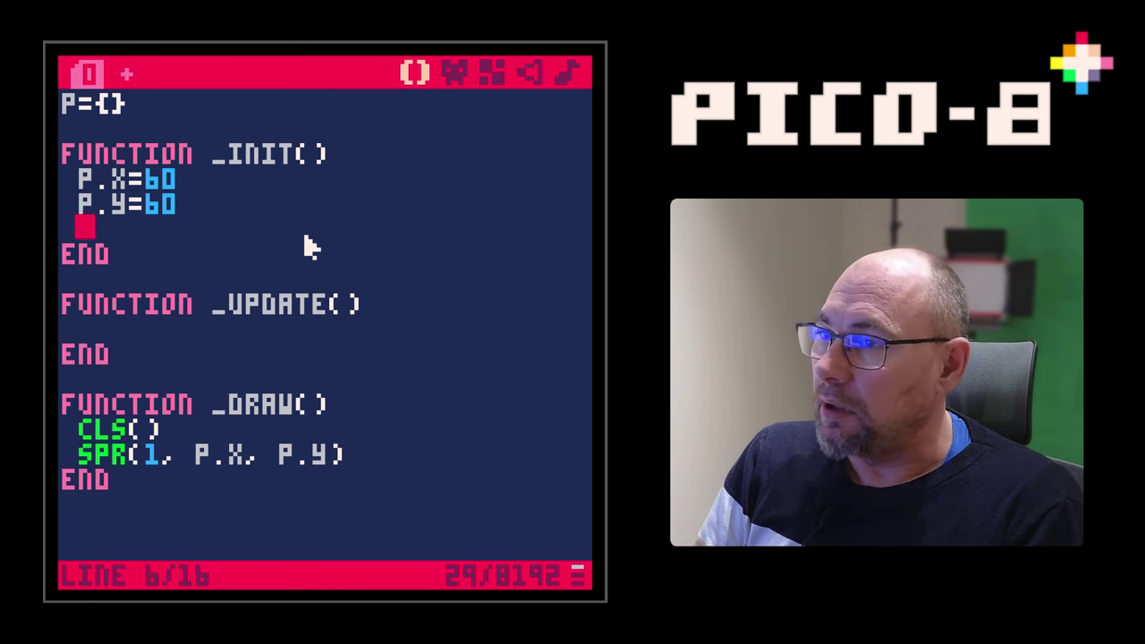
pyautogui.press('BackSpace')
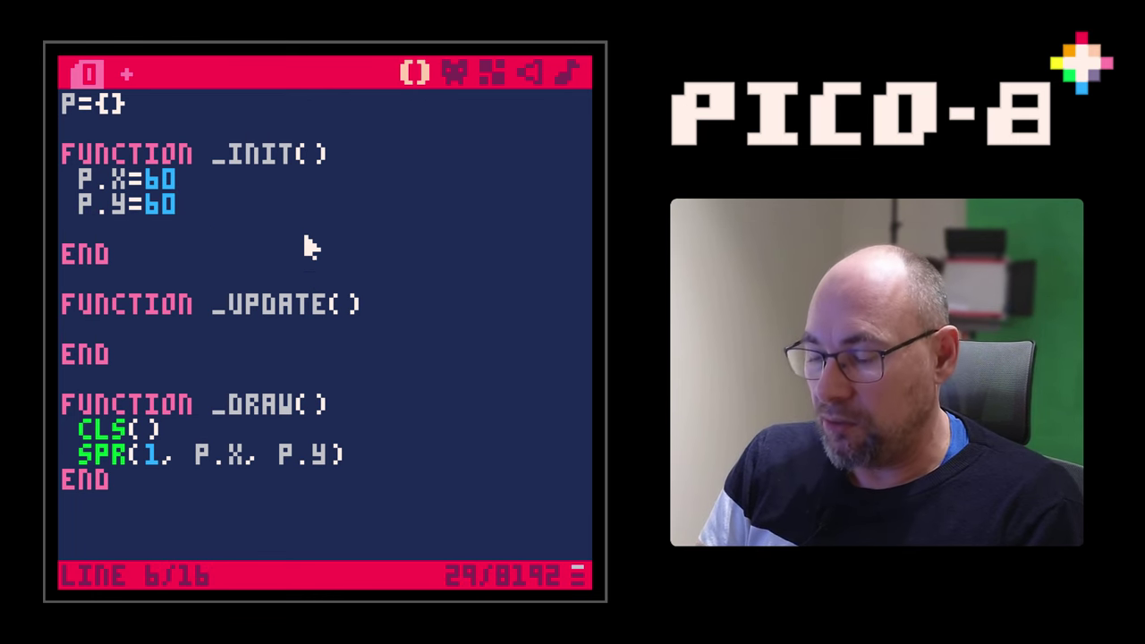
pyautogui.write('◆')
pyautogui.press('capslock')
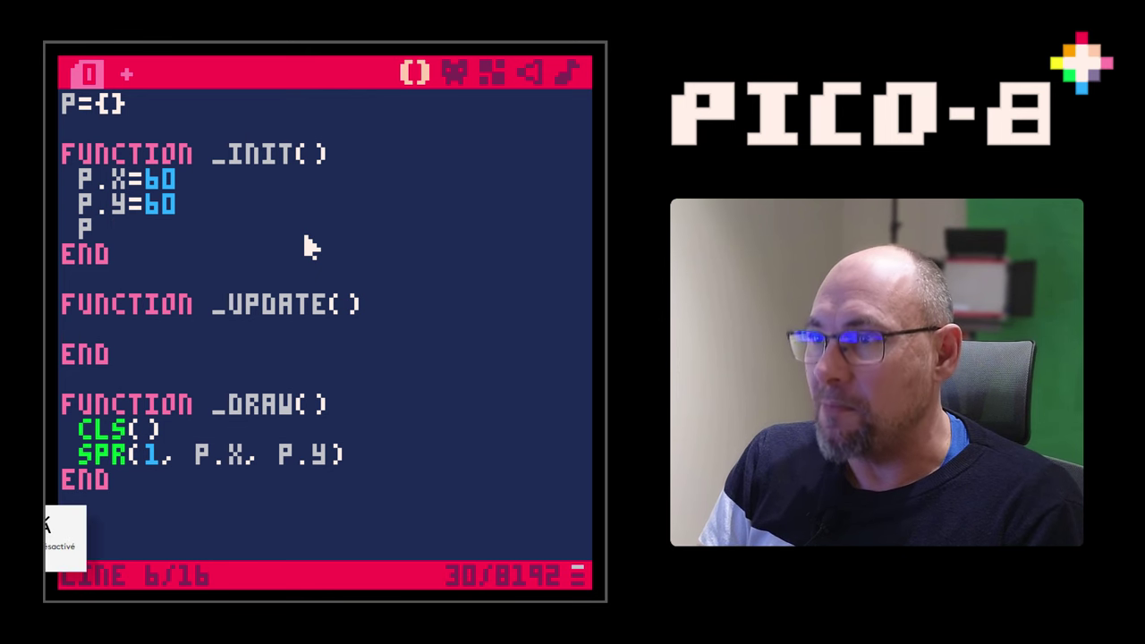
pyautogui.write('.life')
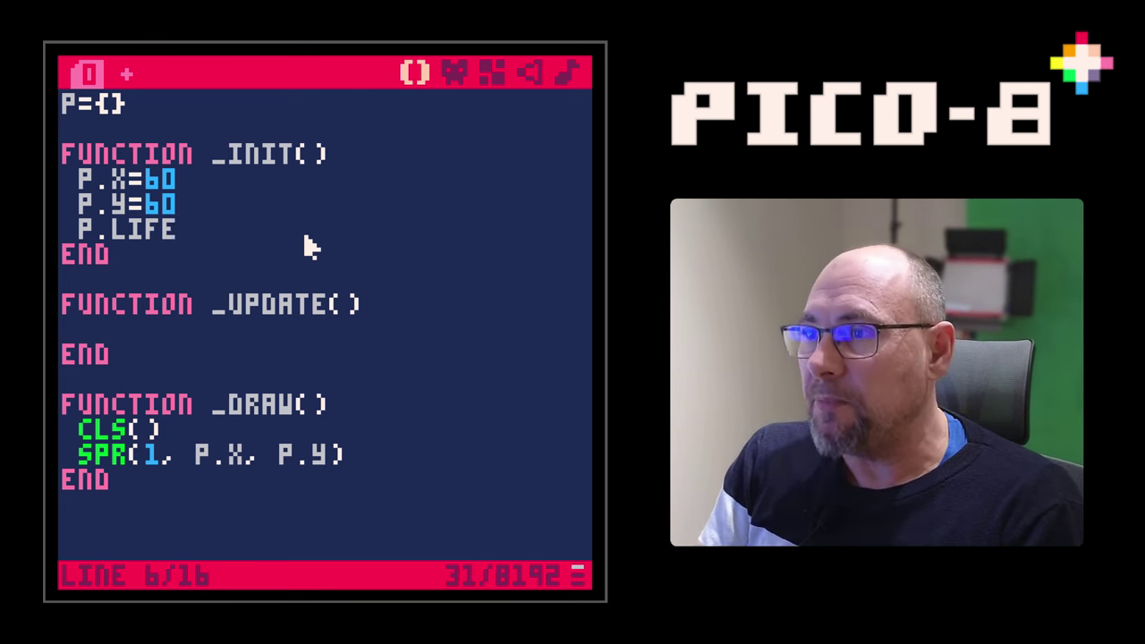
pyautogui.write('=100')
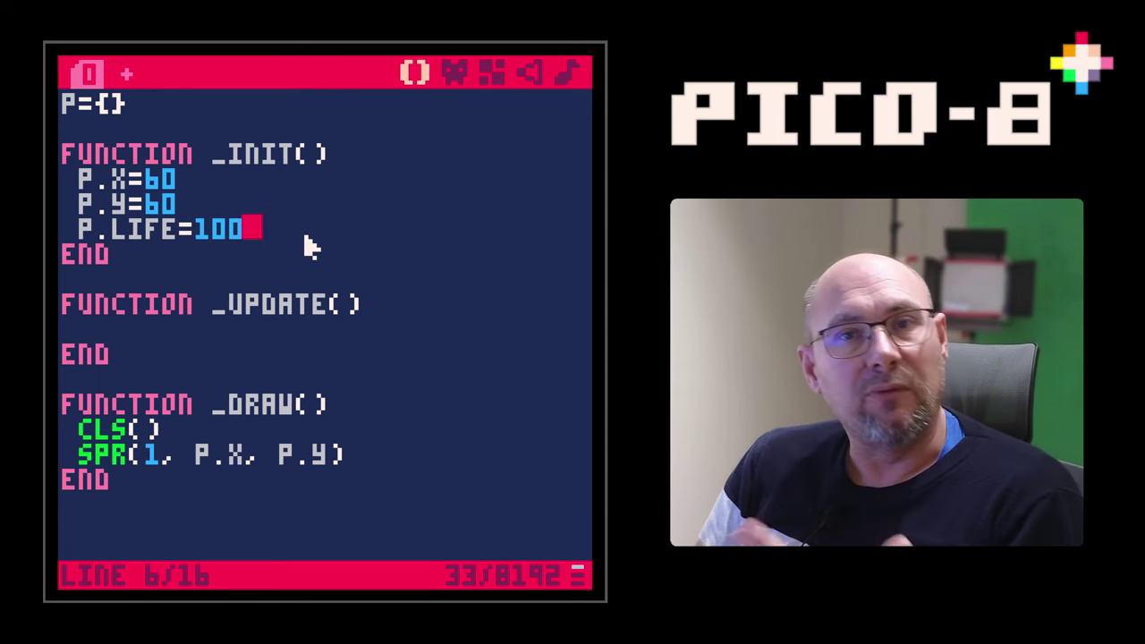
pyautogui.press('BackSpace')
pyautogui.press('BackSpace')
pyautogui.press('BackSpace')
pyautogui.press('BackSpace')
pyautogui.press('BackSpace')
pyautogui.press('BackSpace')
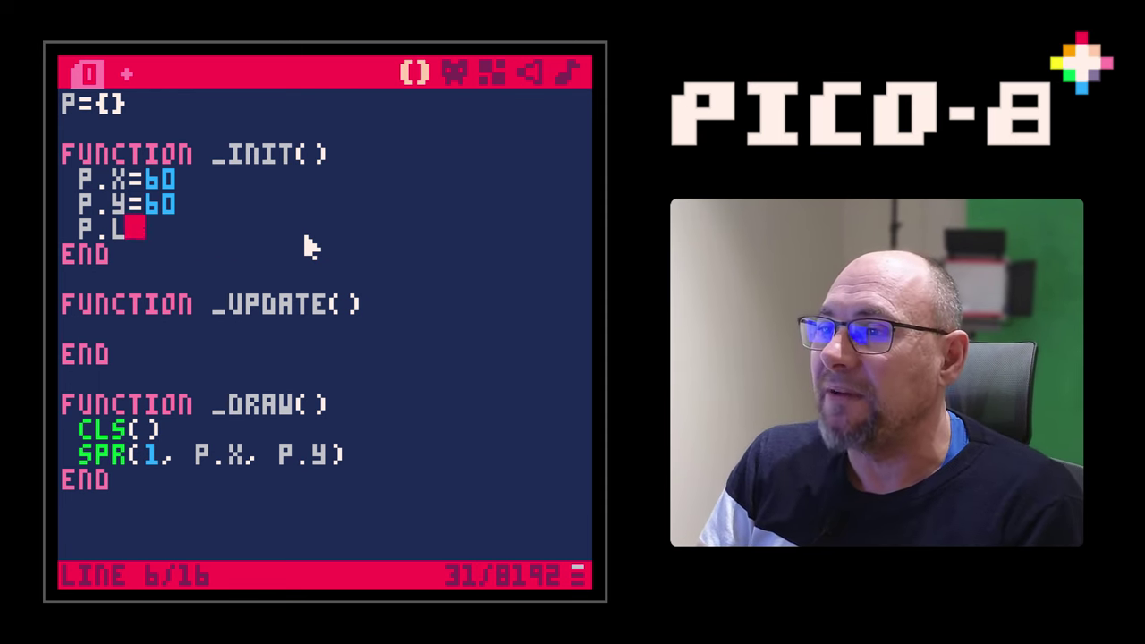
pyautogui.press('BackSpace')
pyautogui.press('BackSpace')
pyautogui.press('BackSpace')
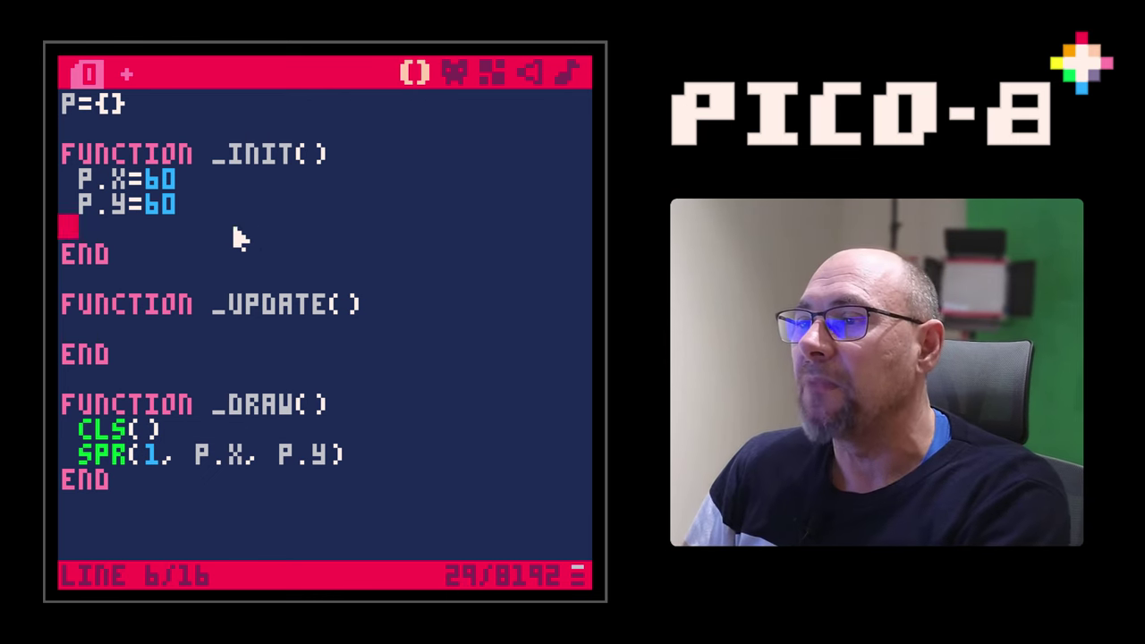
pyautogui.press('Delete')
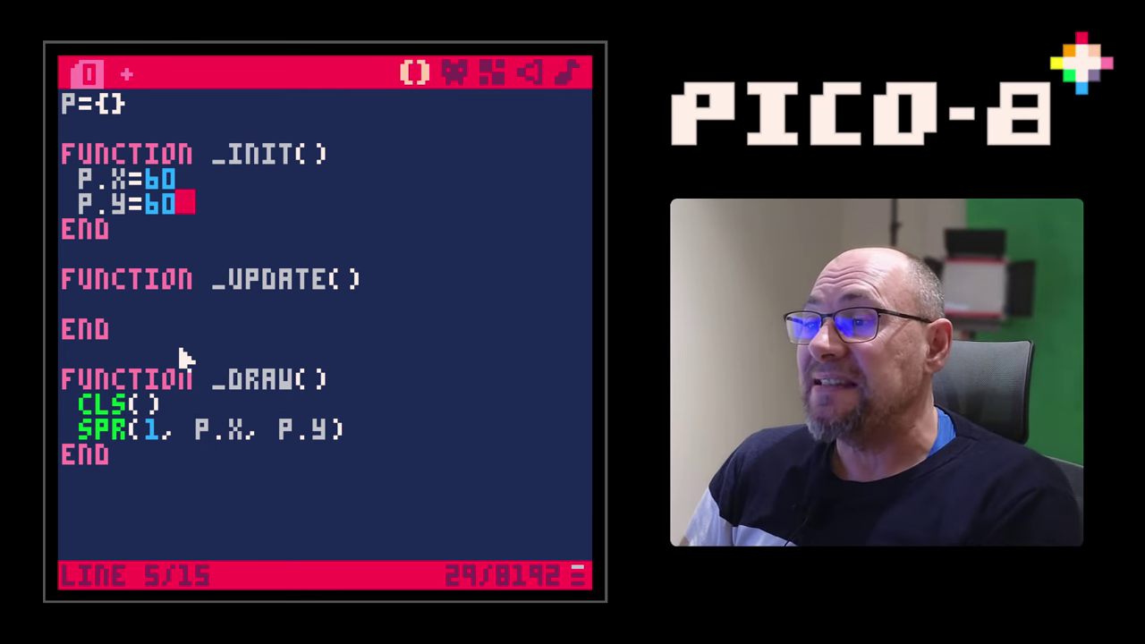
pyautogui.click(212, 335)
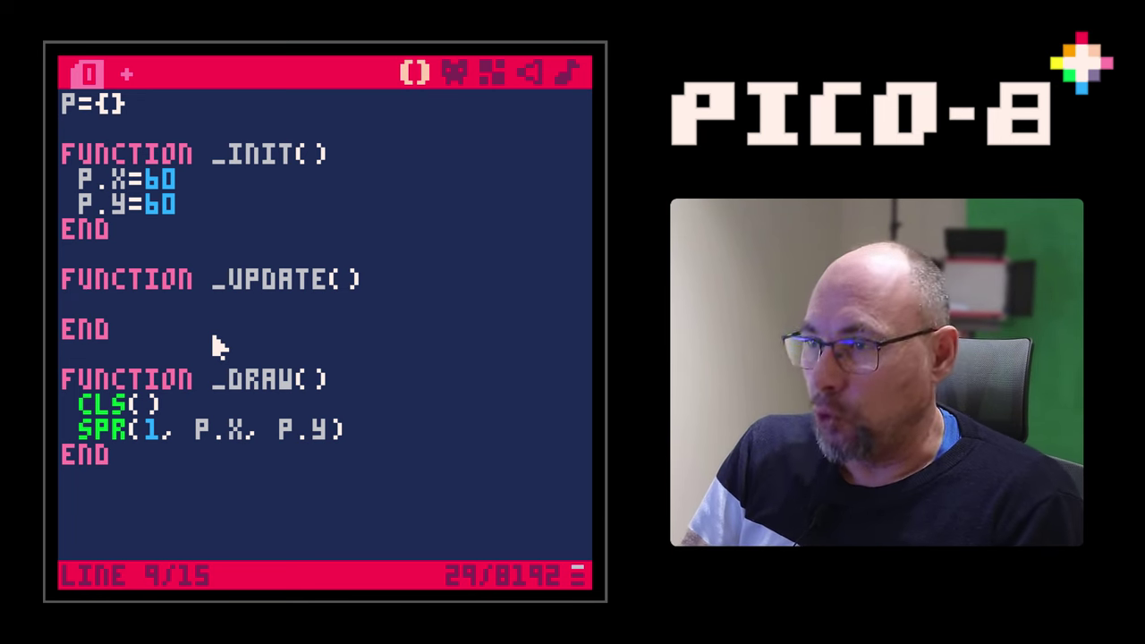
# Type if btn(⬅️) on the empty line inside _update
pyautogui.write('IF ')
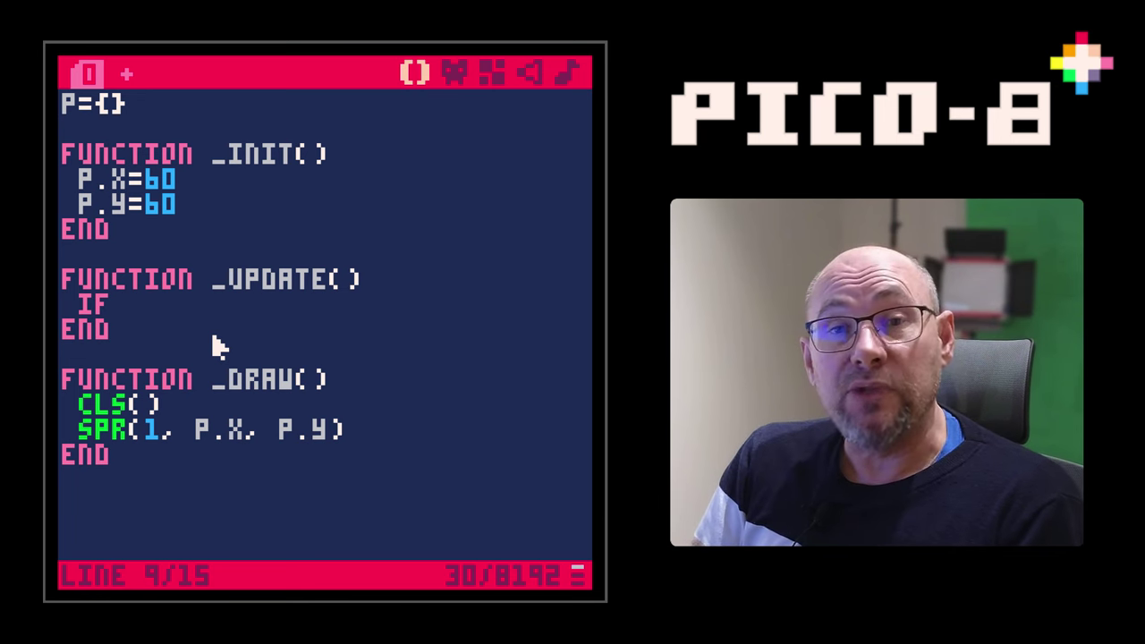
pyautogui.write('BTN')
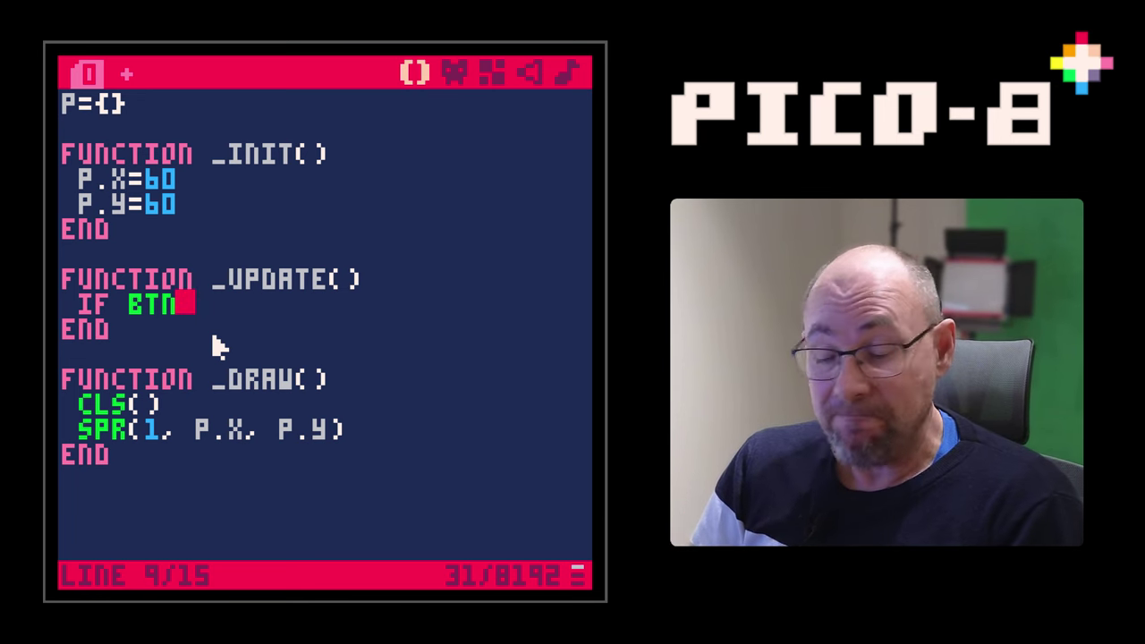
pyautogui.write('(⬅️')
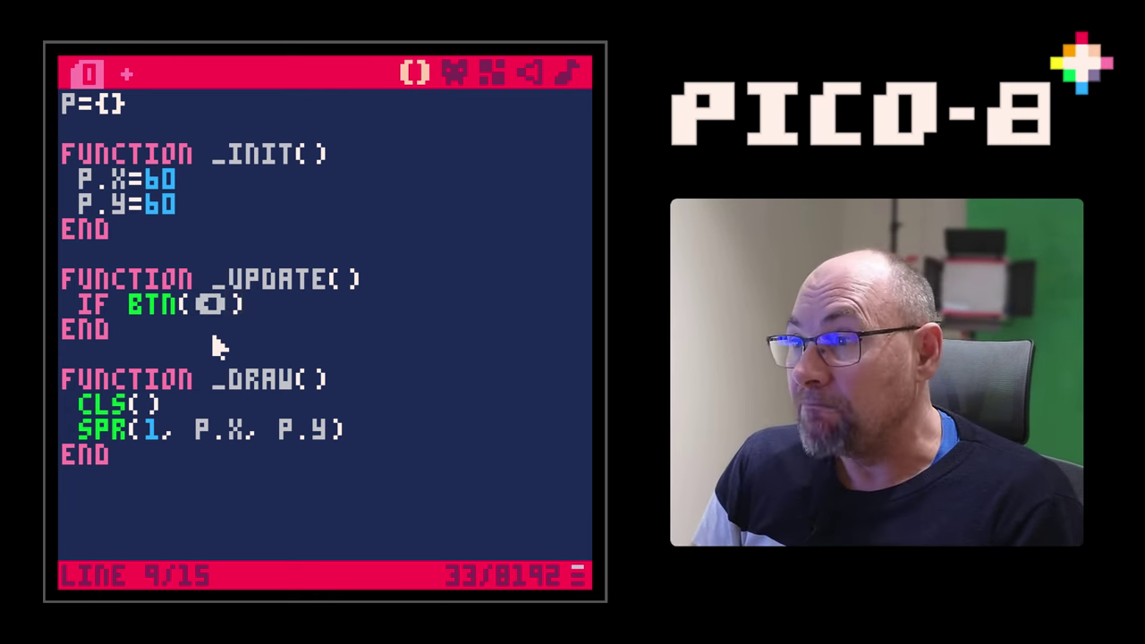
# Complete 'if btn(⬅️) then p.x-=1', start the following else line, and remove an extra blank line
pyautogui.write('th')
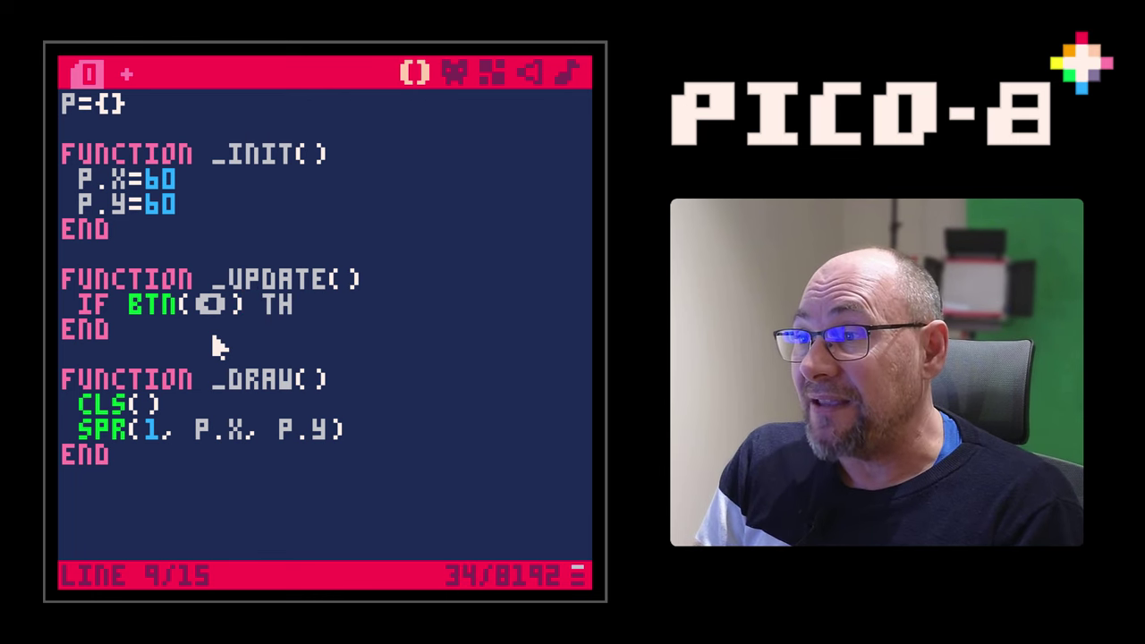
pyautogui.write('n')
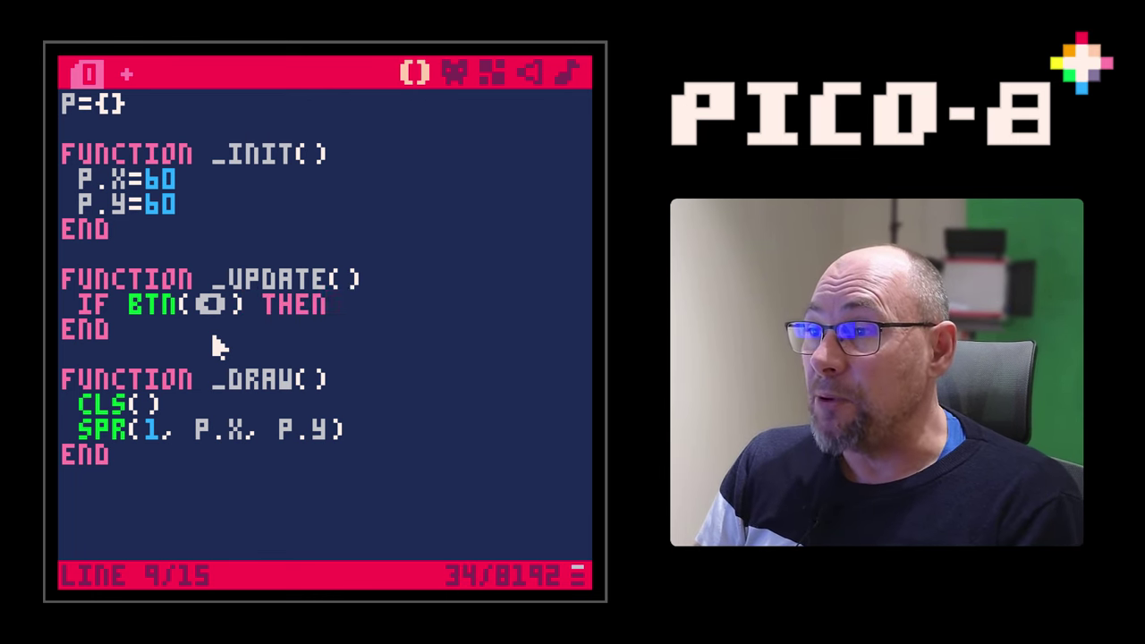
pyautogui.press('Return')
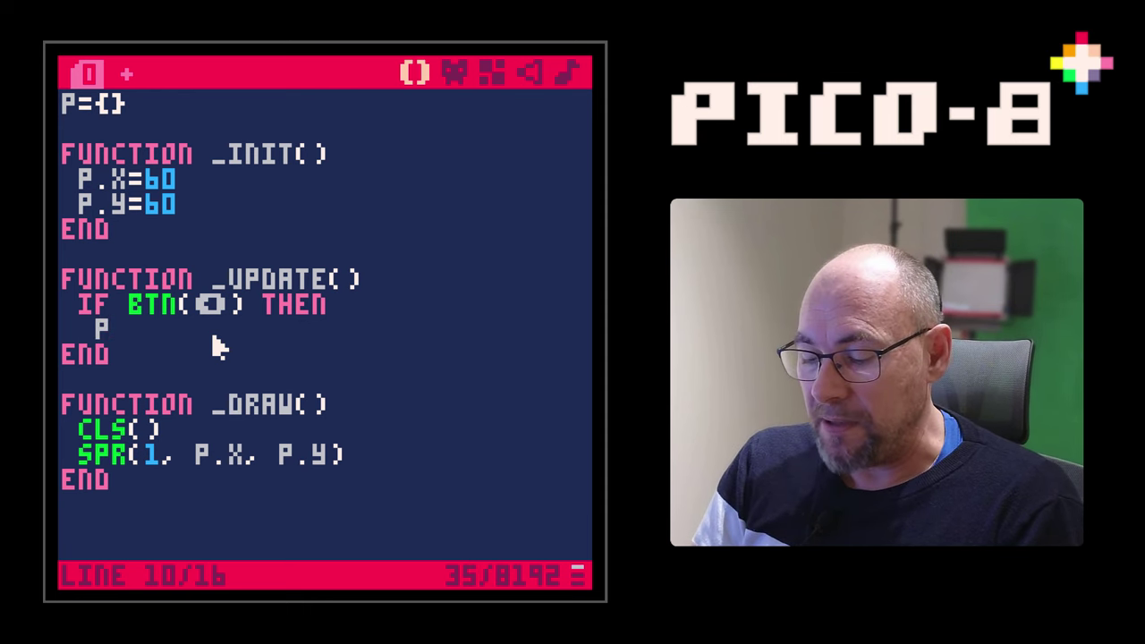
pyautogui.write('.x')
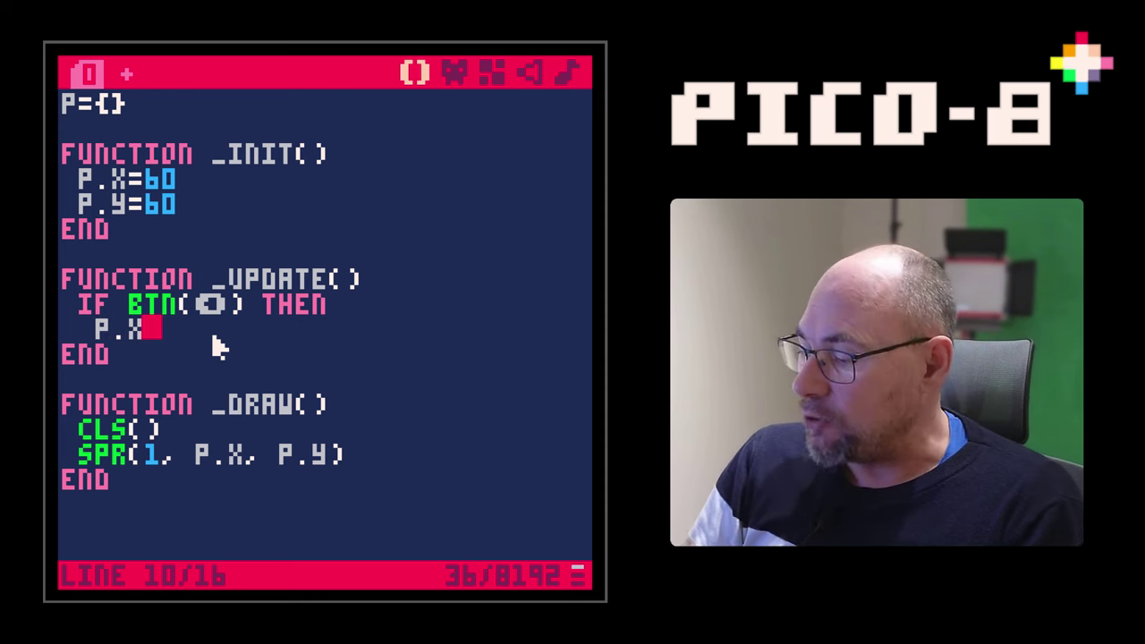
pyautogui.write('-=1')
pyautogui.press('Return')
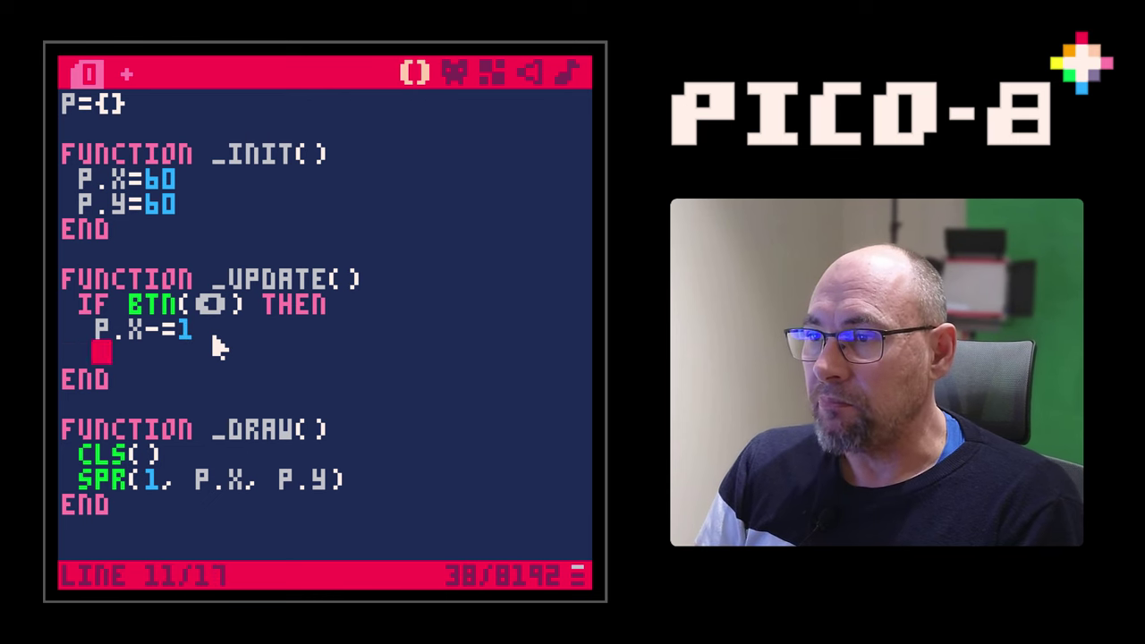
pyautogui.write('end')
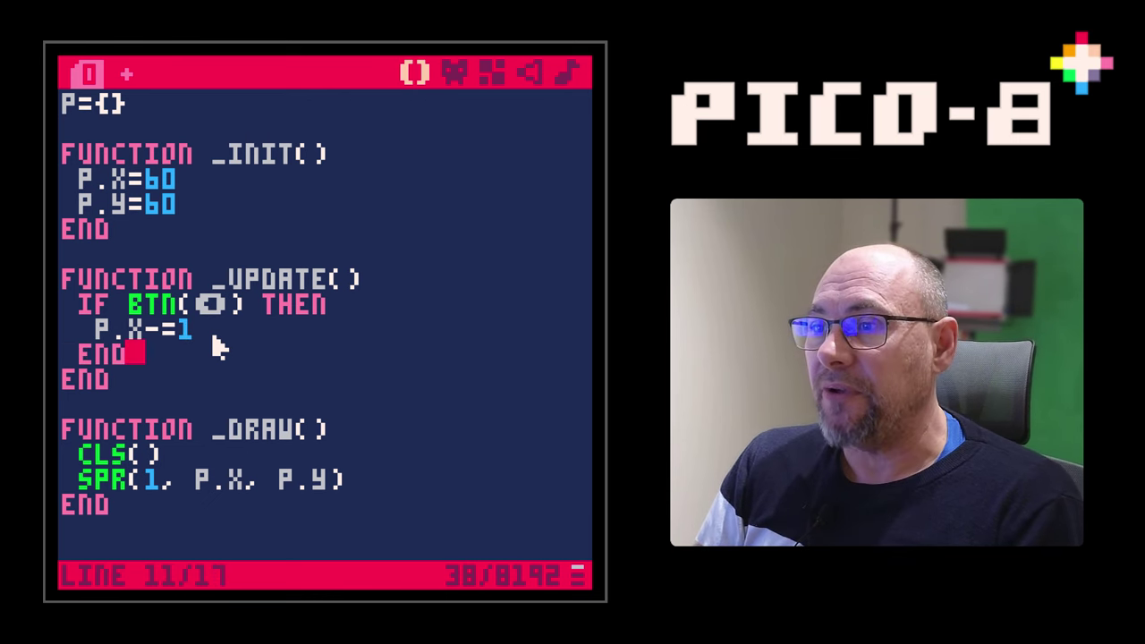
pyautogui.press('Return')
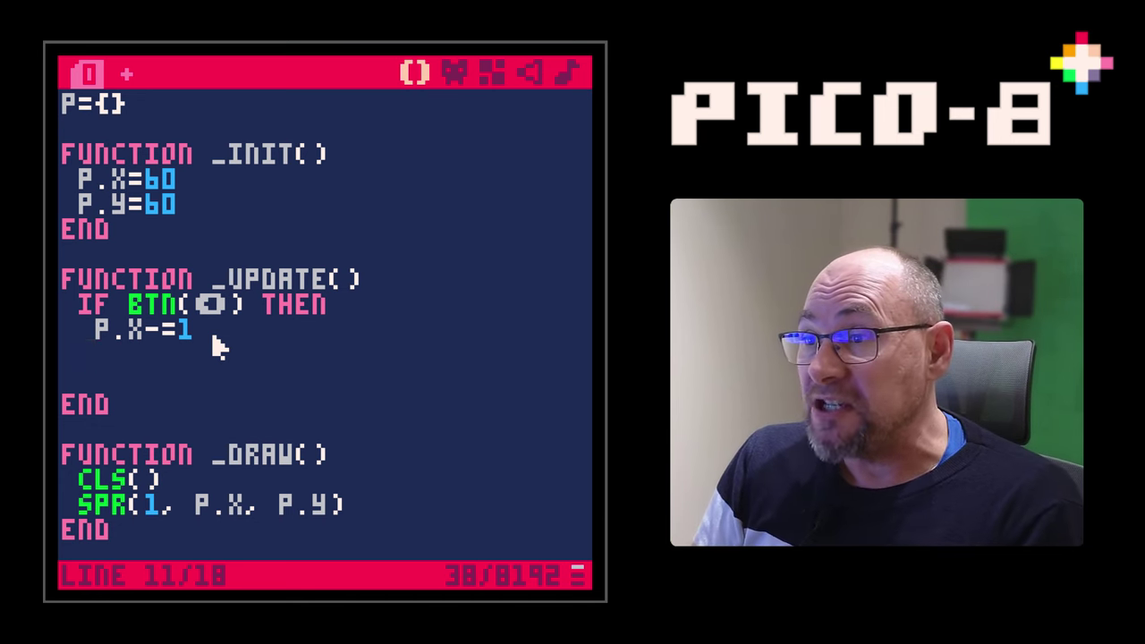
pyautogui.press('Delete')
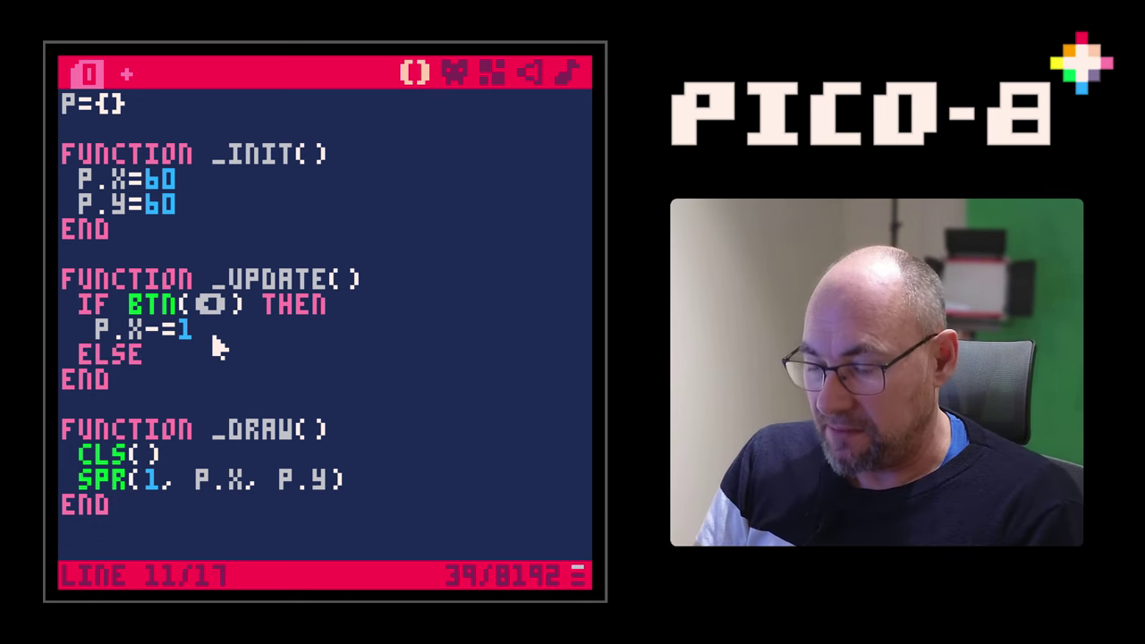
# Fix the next line to read 'elseif btn(➡️) then'
pyautogui.write('if')
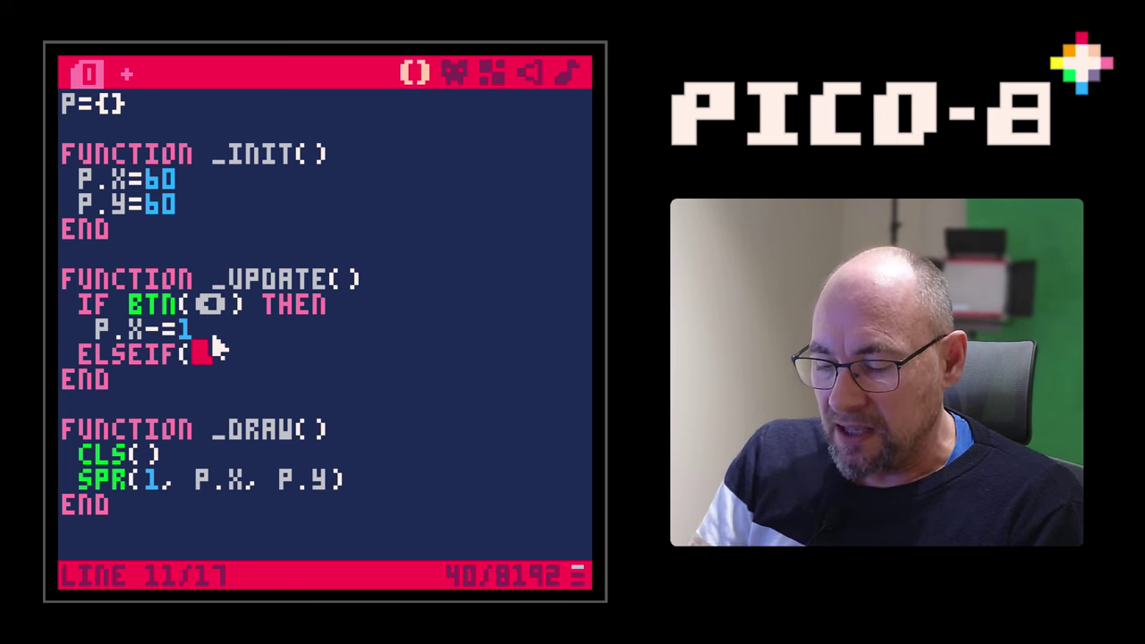
pyautogui.write('btn')
pyautogui.press('BackSpace')
pyautogui.press('BackSpace')
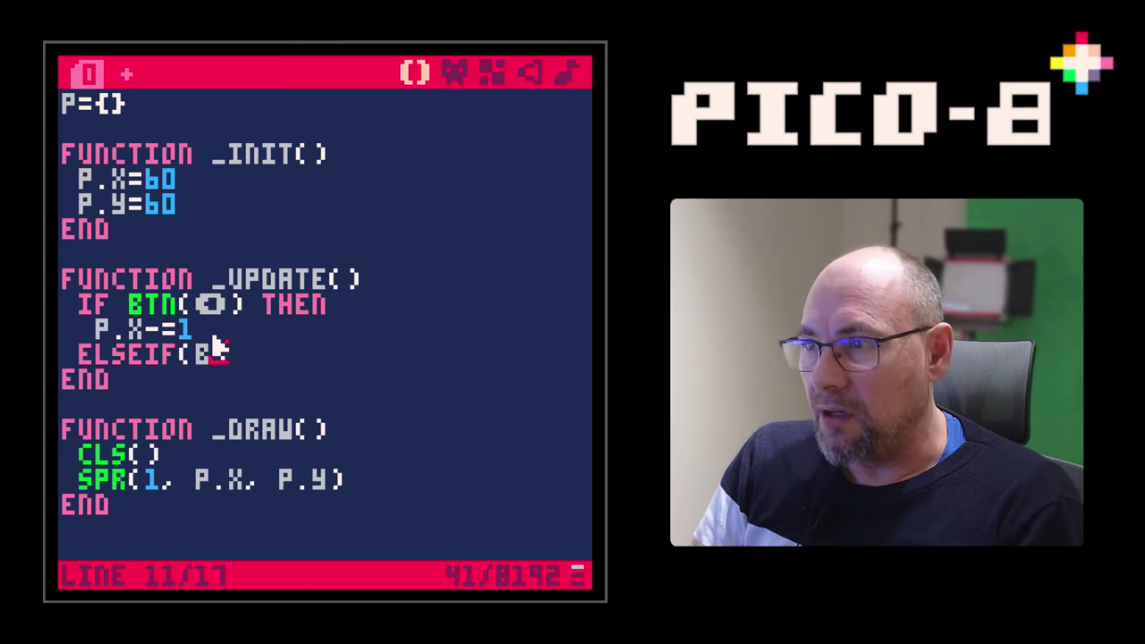
pyautogui.write('btn')
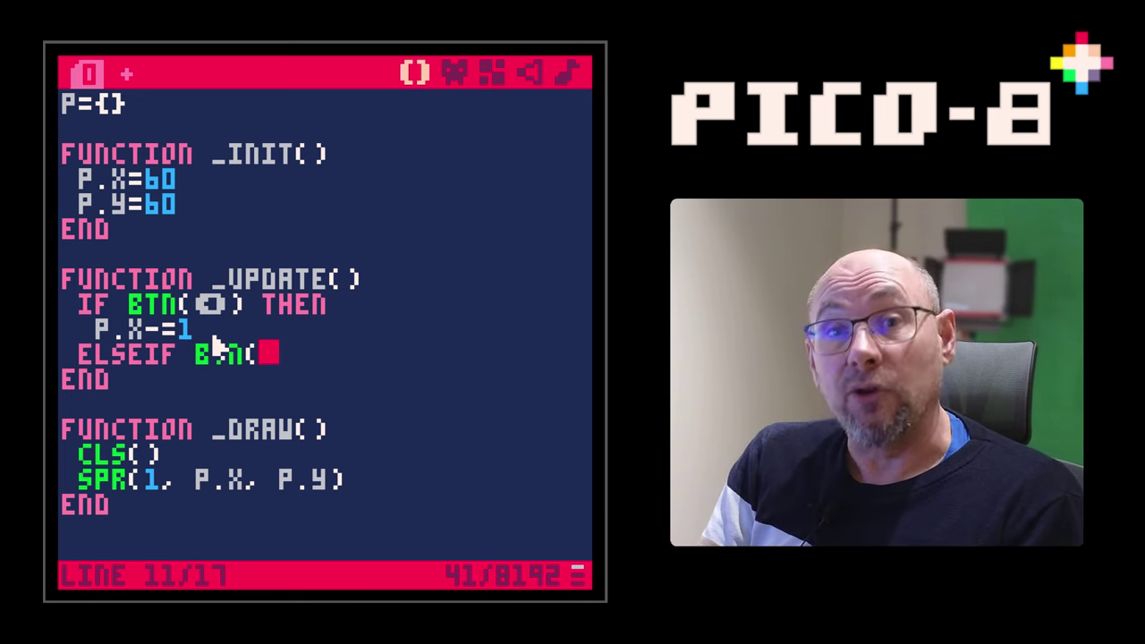
pyautogui.write(')')
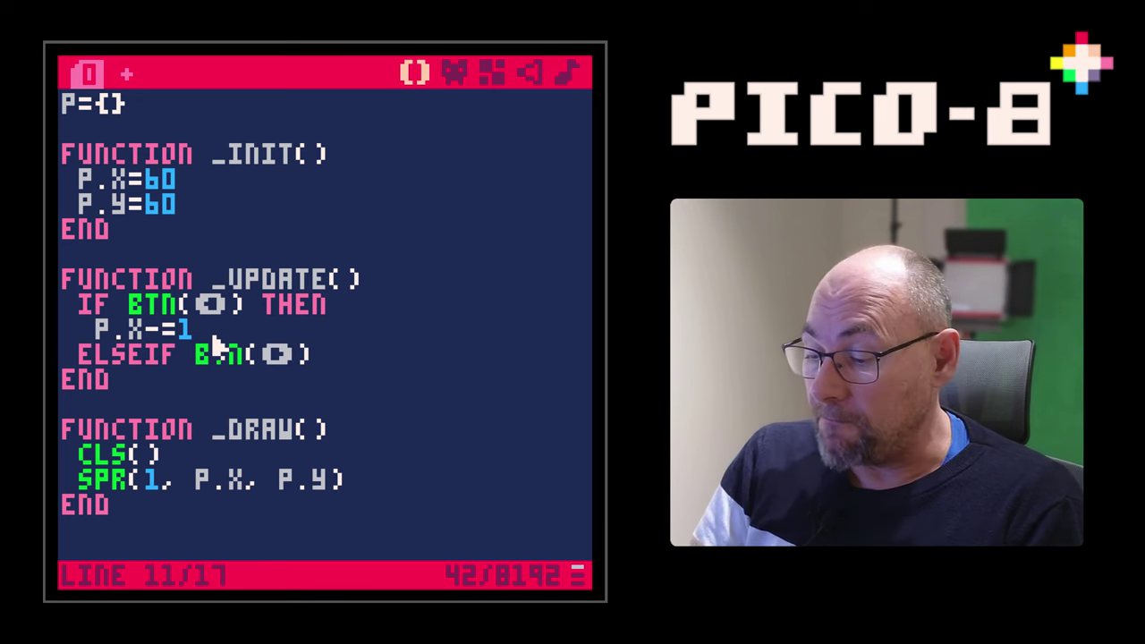
pyautogui.write(' then')
pyautogui.press('Return')
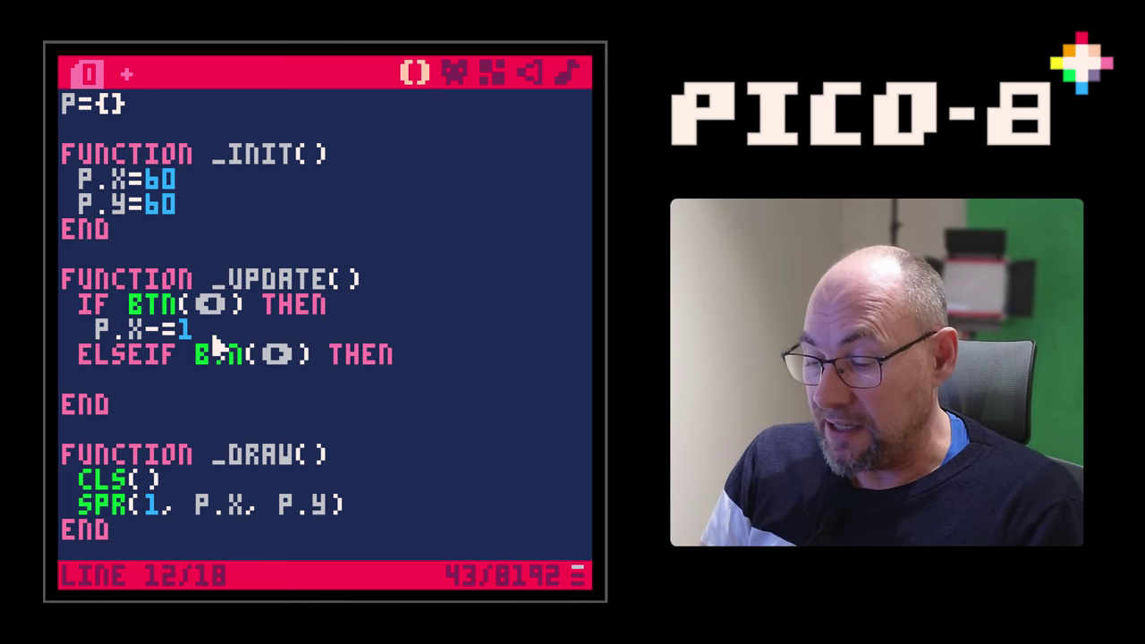
# Add p.x+=1 as the right-button body and start another elseif btn( line
pyautogui.write('p.')
pyautogui.hotkey('shift', 'x')
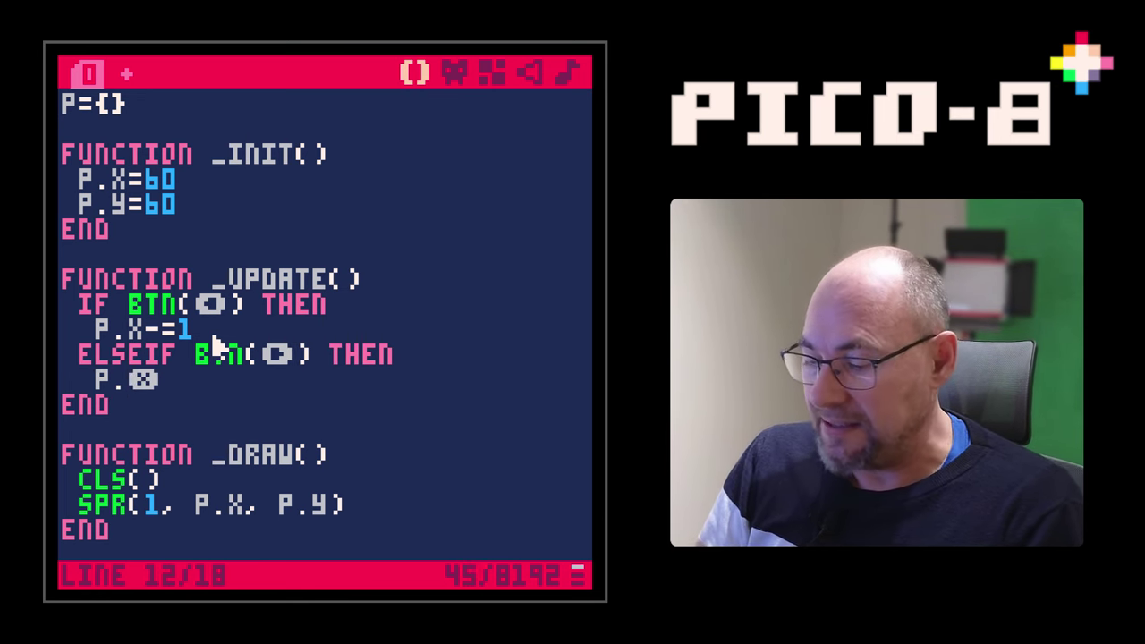
pyautogui.press('BackSpace')
pyautogui.write('x')
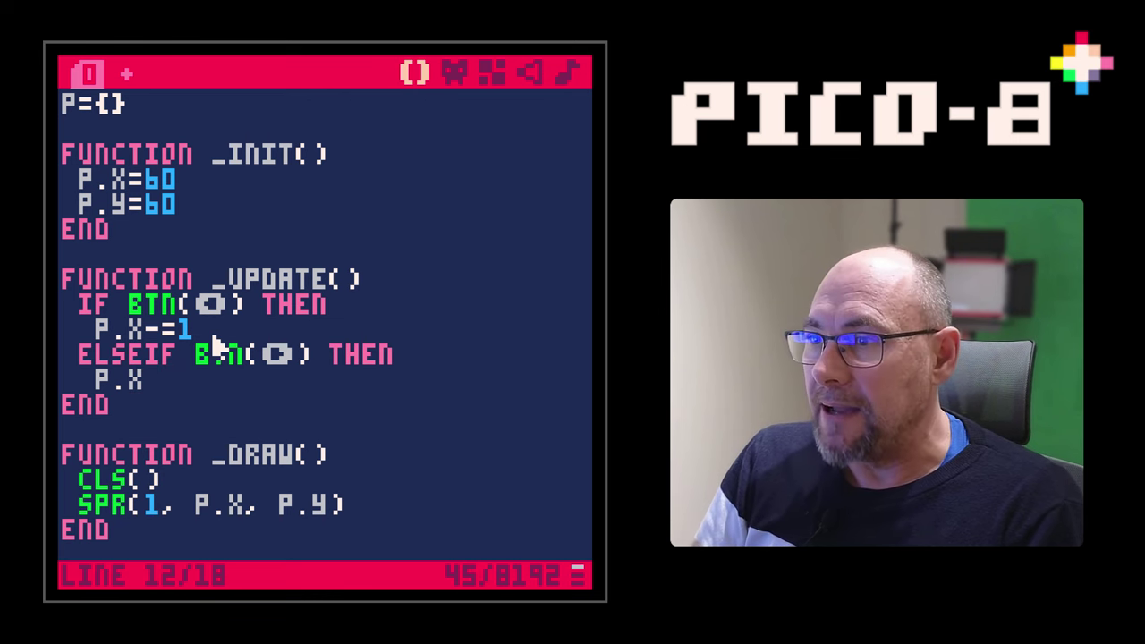
pyautogui.write('+=1')
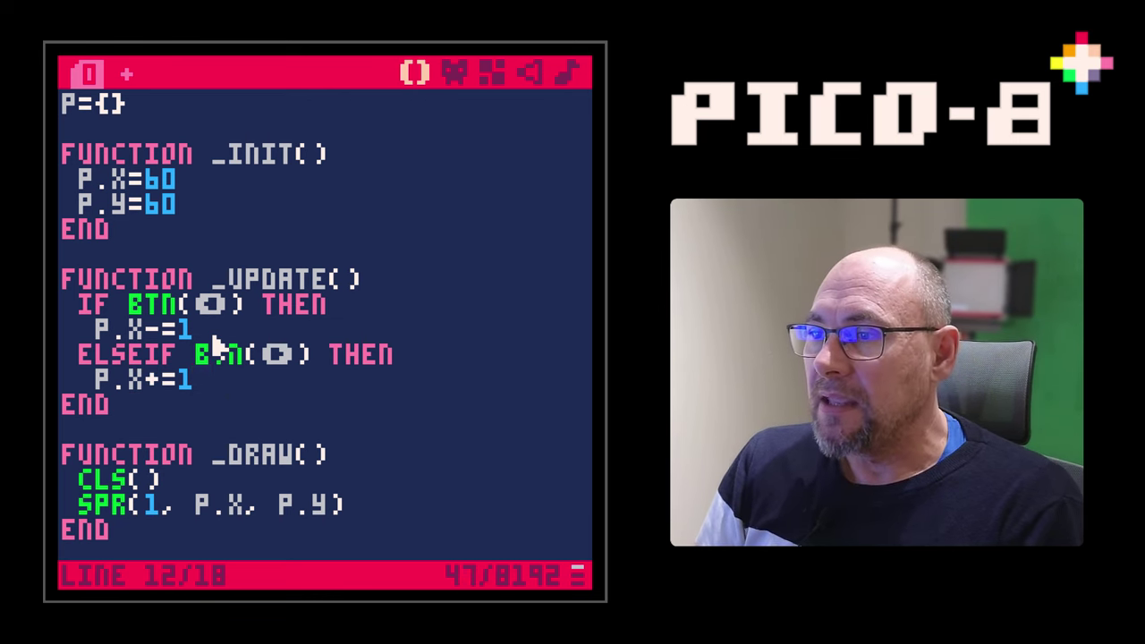
pyautogui.press('Return')
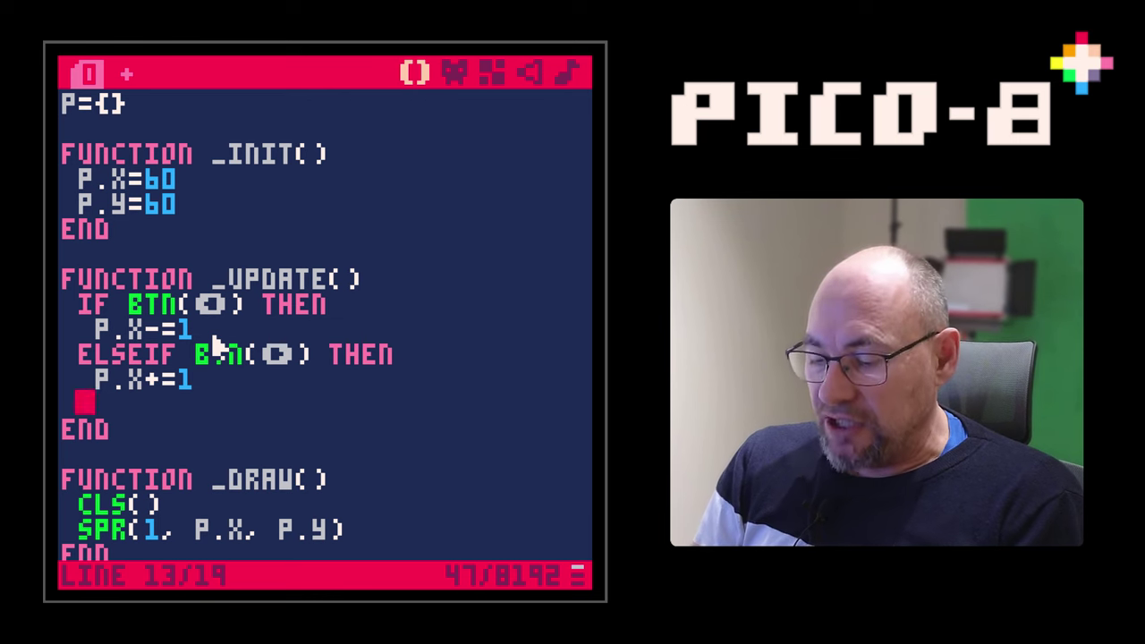
pyautogui.write('ee')
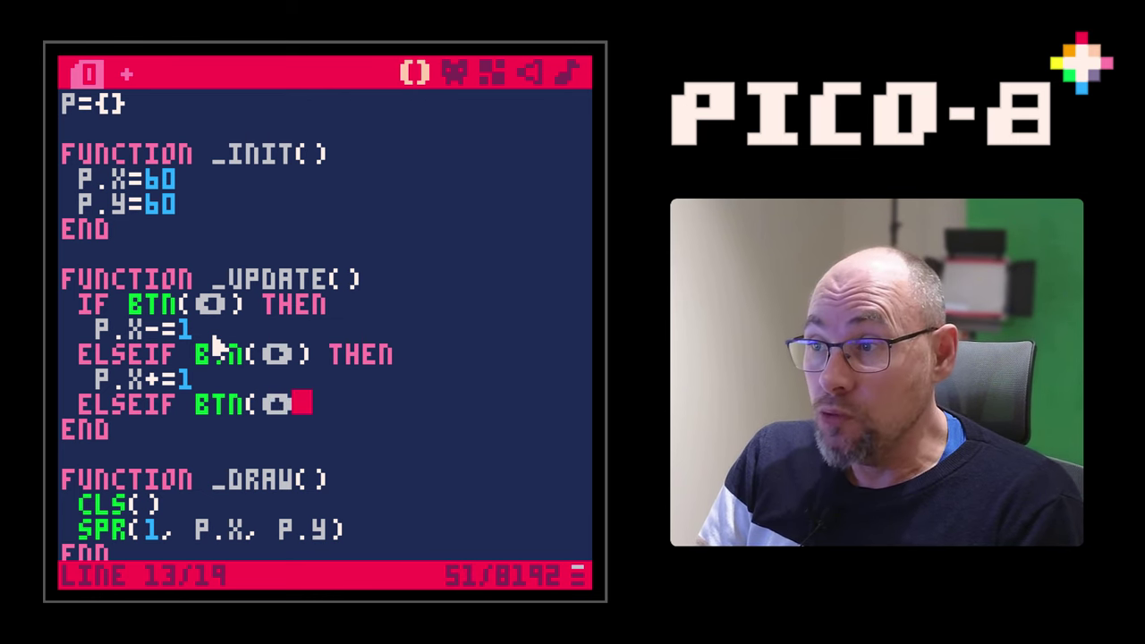
# Finish the up branch with 'then p.y-=1'
pyautogui.write('THEN')
pyautogui.press('Return')
pyautogui.write('P.Y-=1')
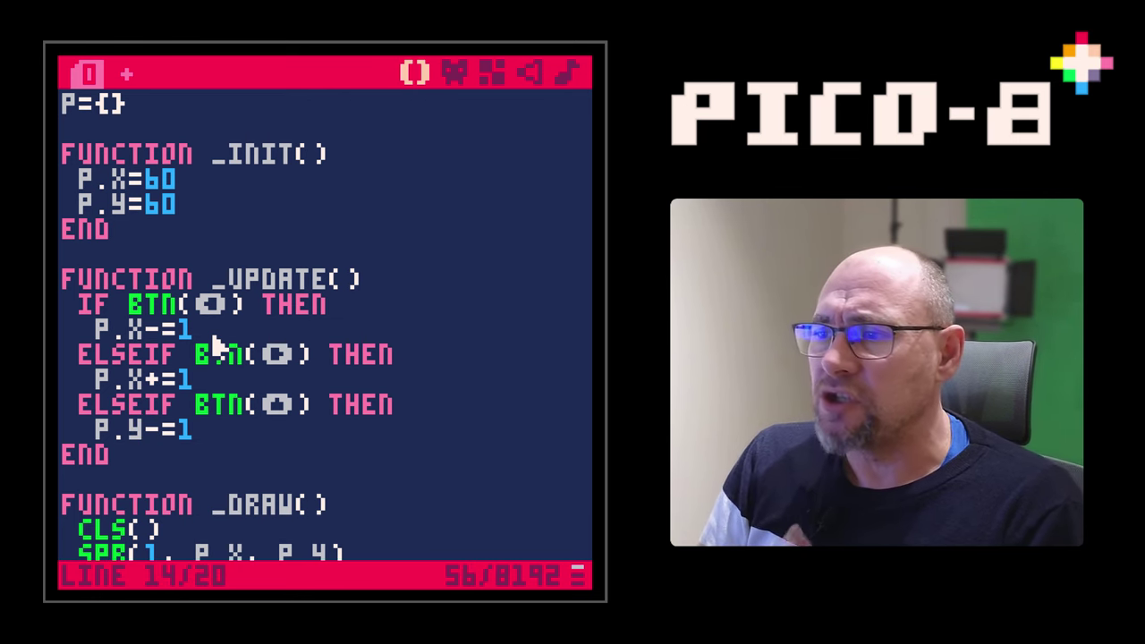
pyautogui.press('Return')
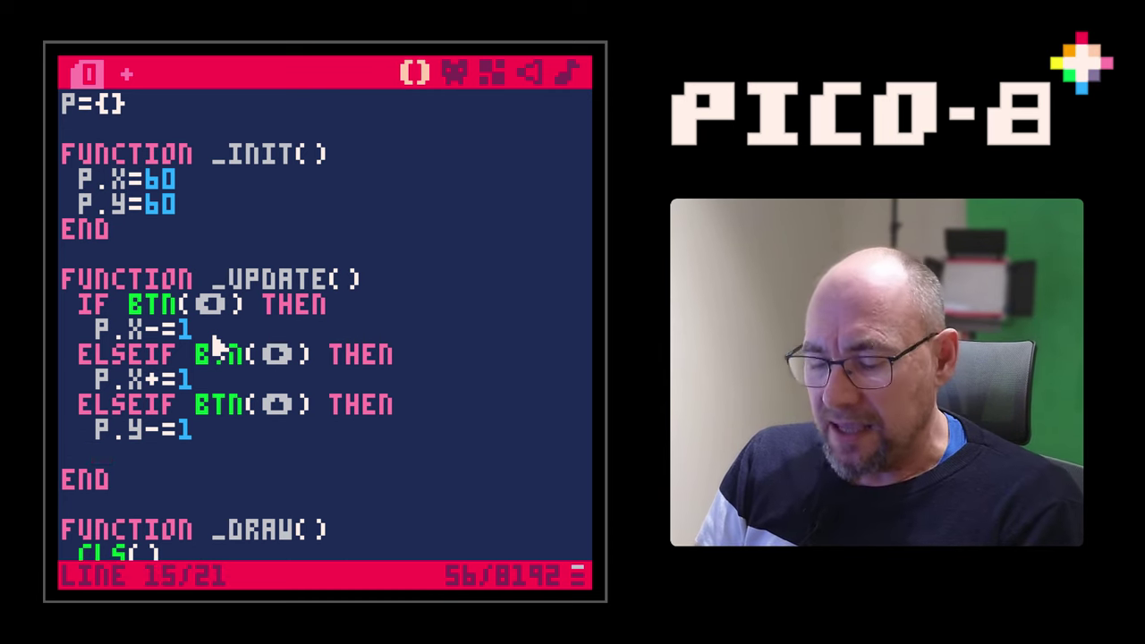
# Add 'elseif btn(⬇️) then p.y+=1' and close the if block with end
pyautogui.write('ELSEIF')
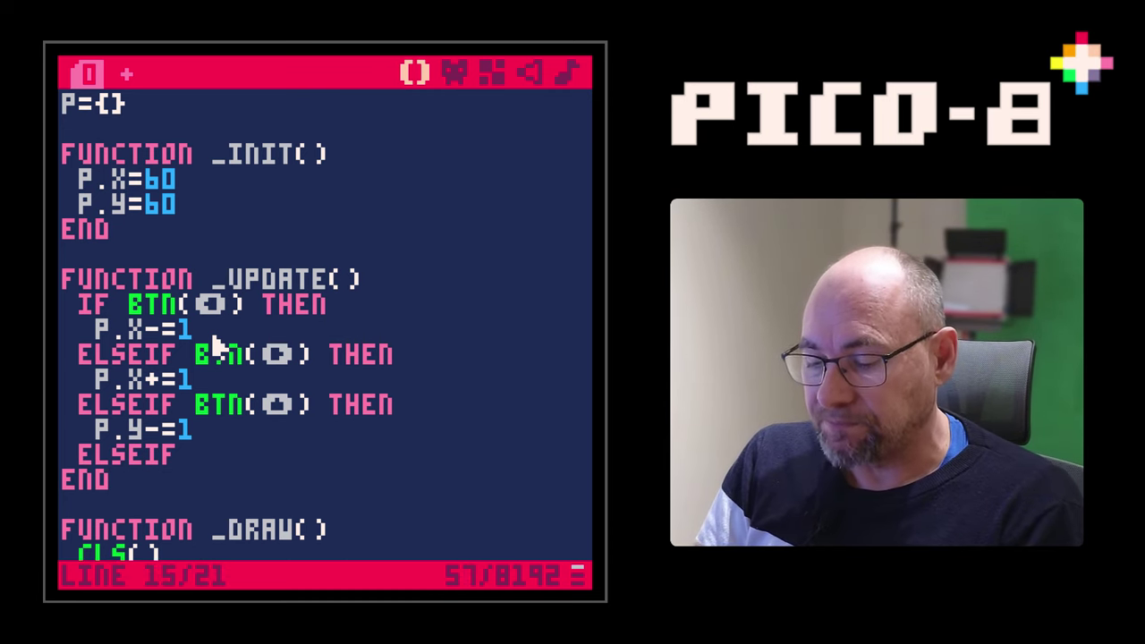
pyautogui.write('(')
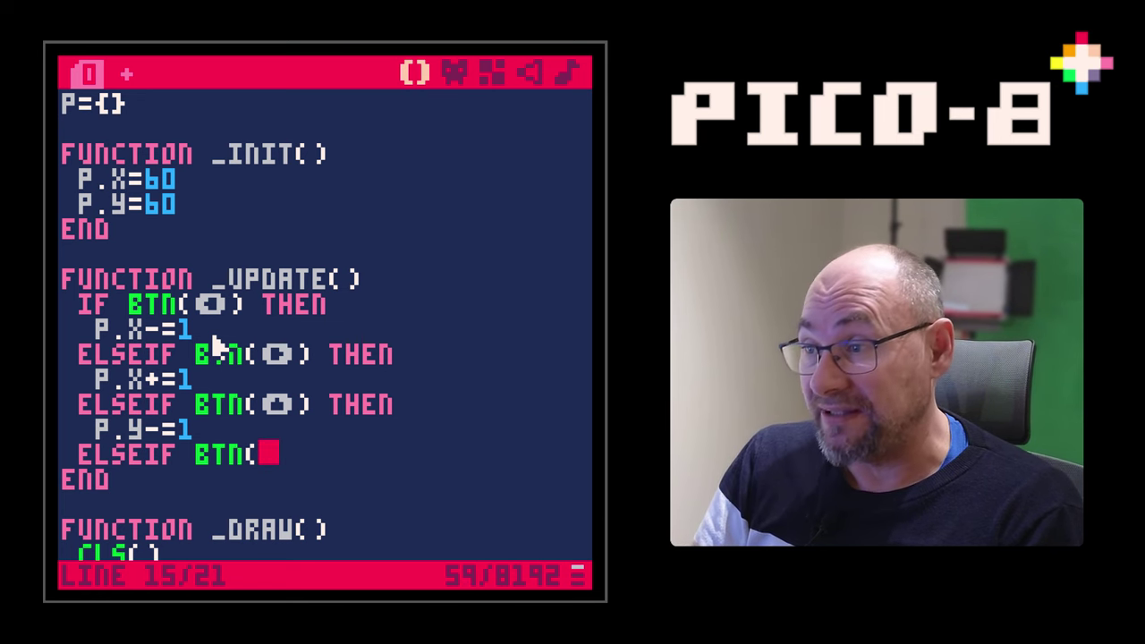
pyautogui.write('⬇️) THEN')
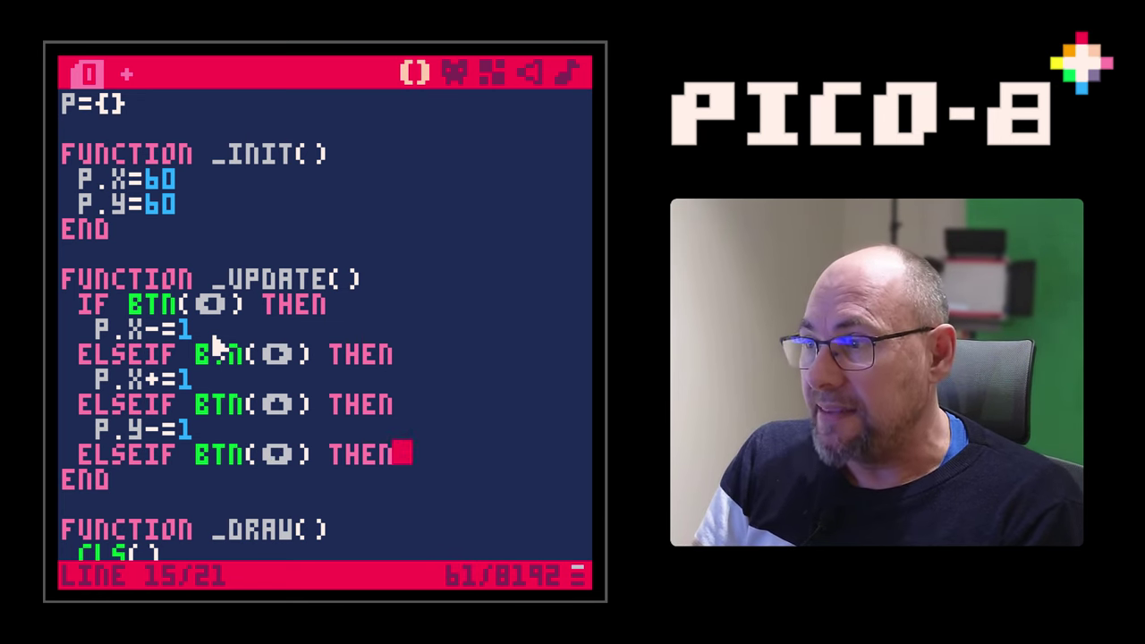
pyautogui.press('Return')
pyautogui.write('P.Y+=1')
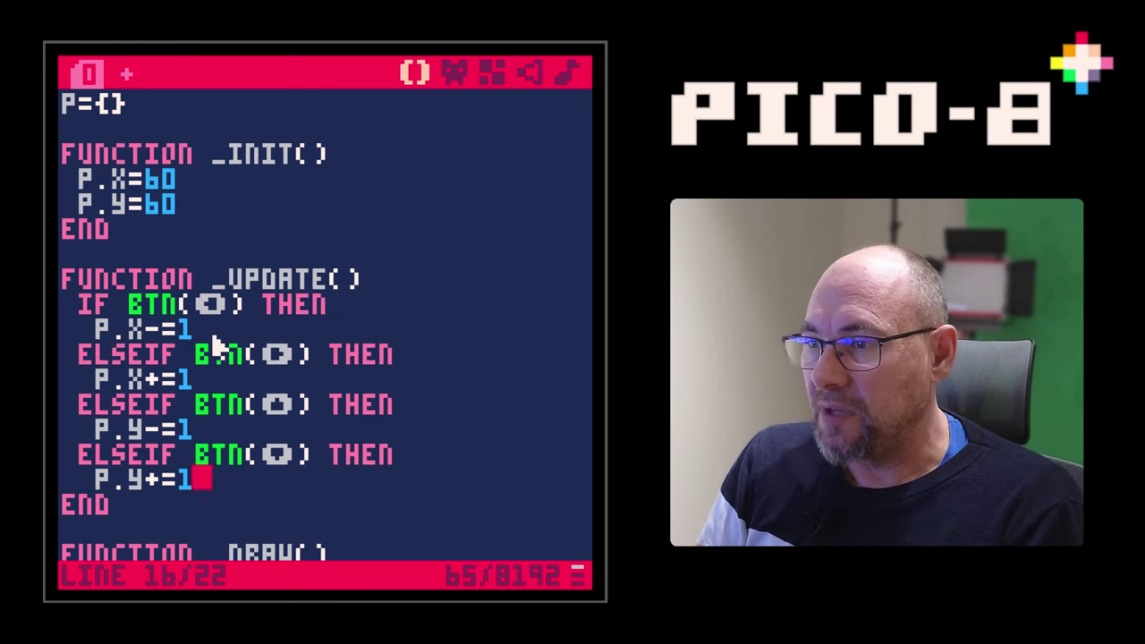
pyautogui.press('Return')
pyautogui.press('BackSpace')
pyautogui.write('END')
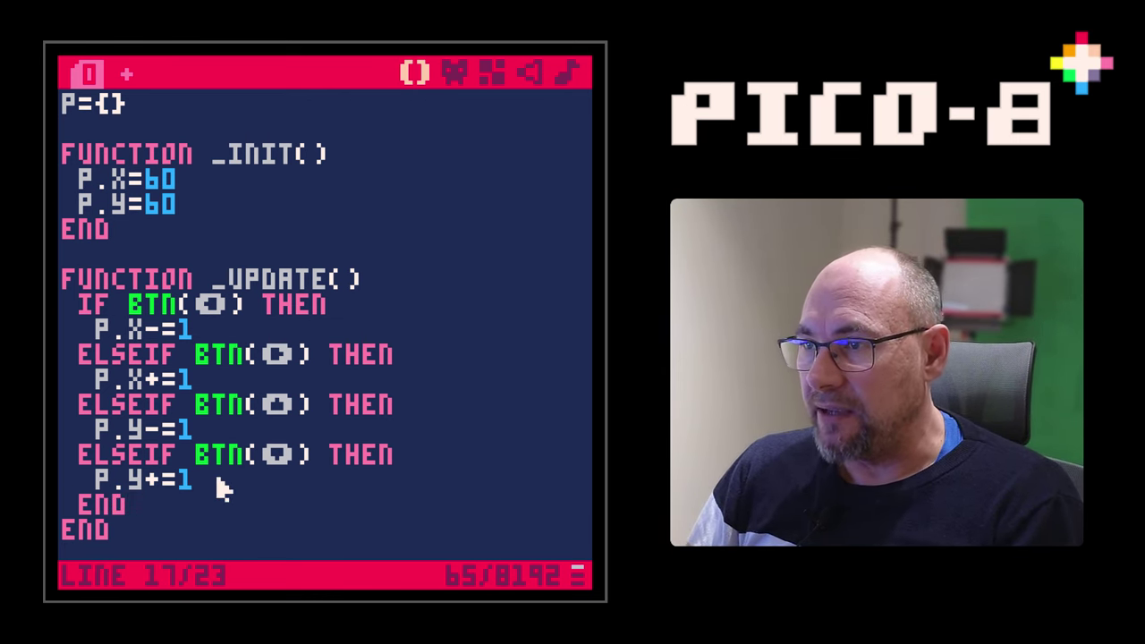
pyautogui.hotkey('ctrl', 's')
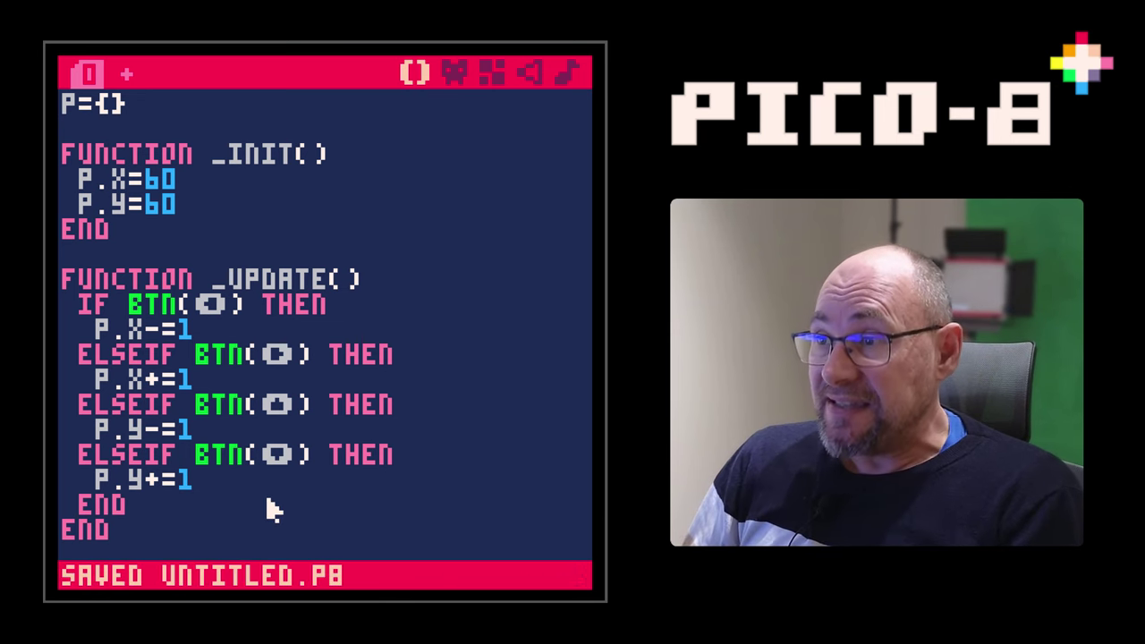
pyautogui.hotkey('ctrl', 'r')
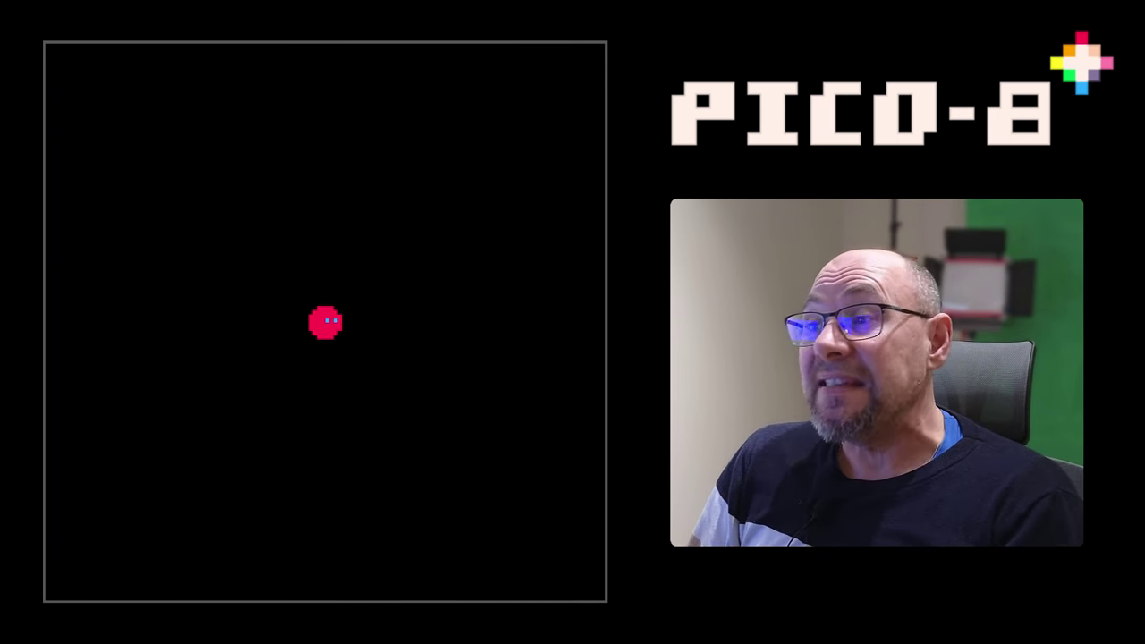
pyautogui.press('Up')
pyautogui.press('Left')
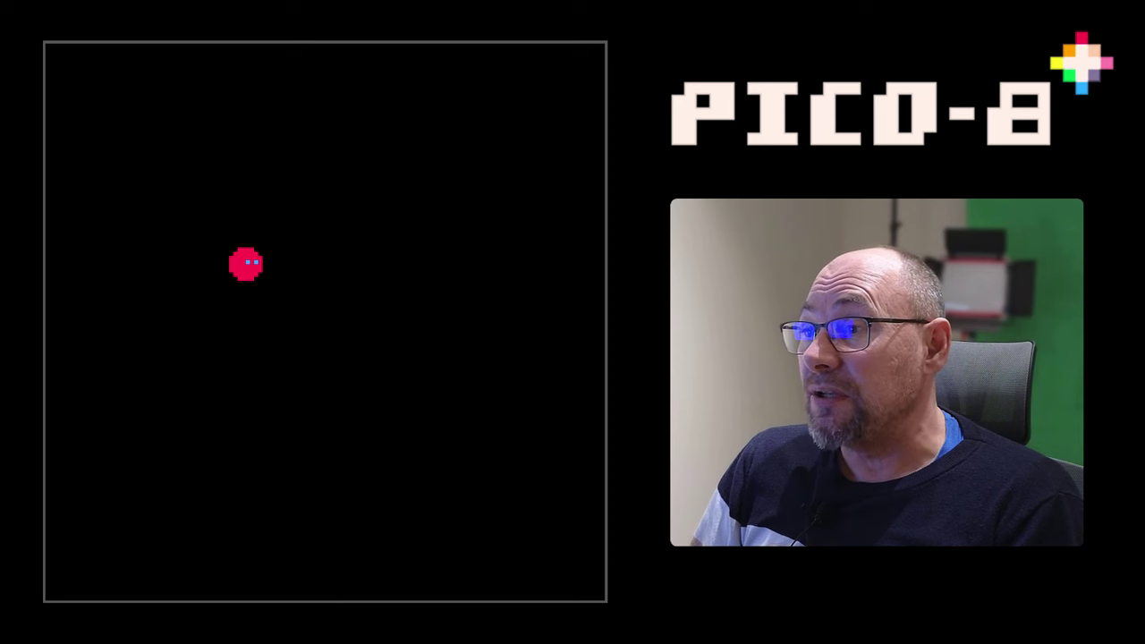
pyautogui.press('Right')
pyautogui.press('Down')
pyautogui.press('Left')
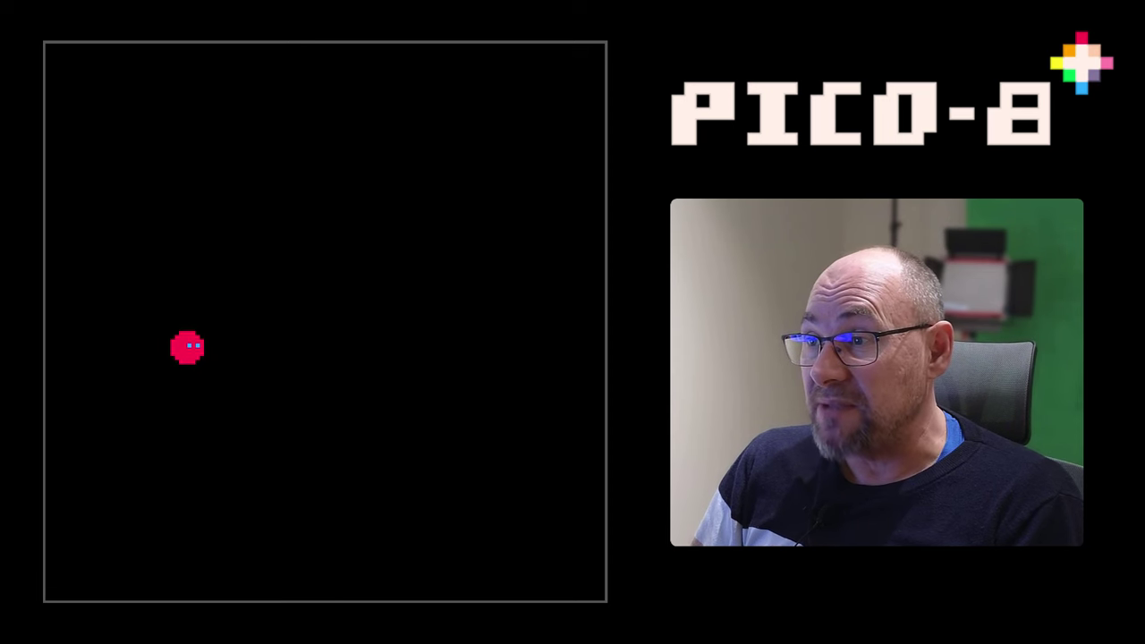
pyautogui.press('Up')
pyautogui.press('Right')
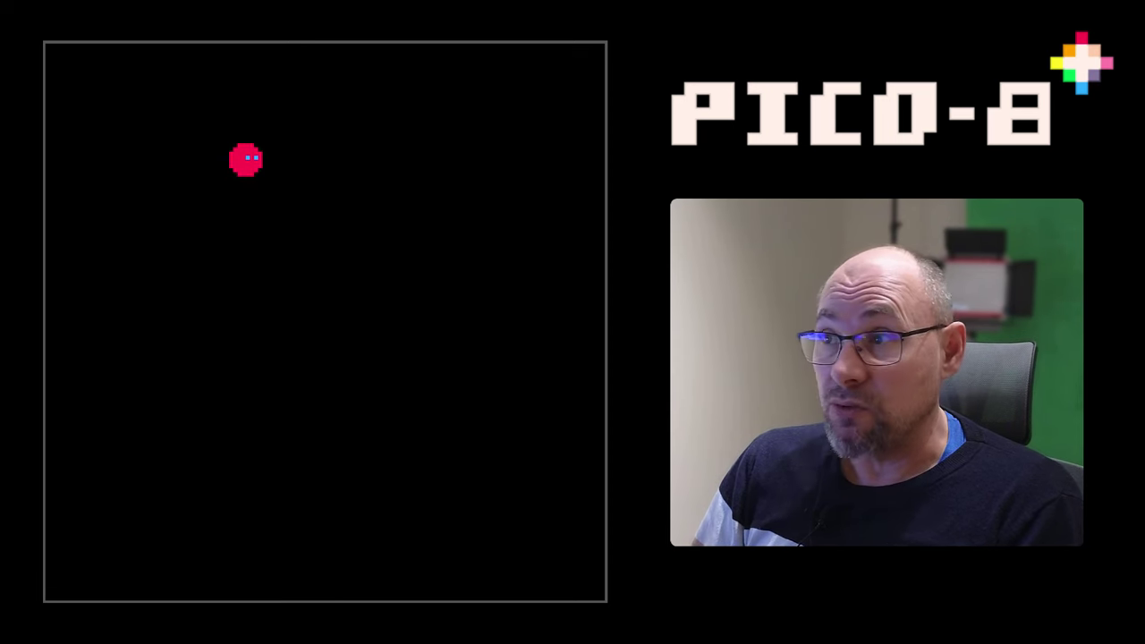
pyautogui.press('Down')
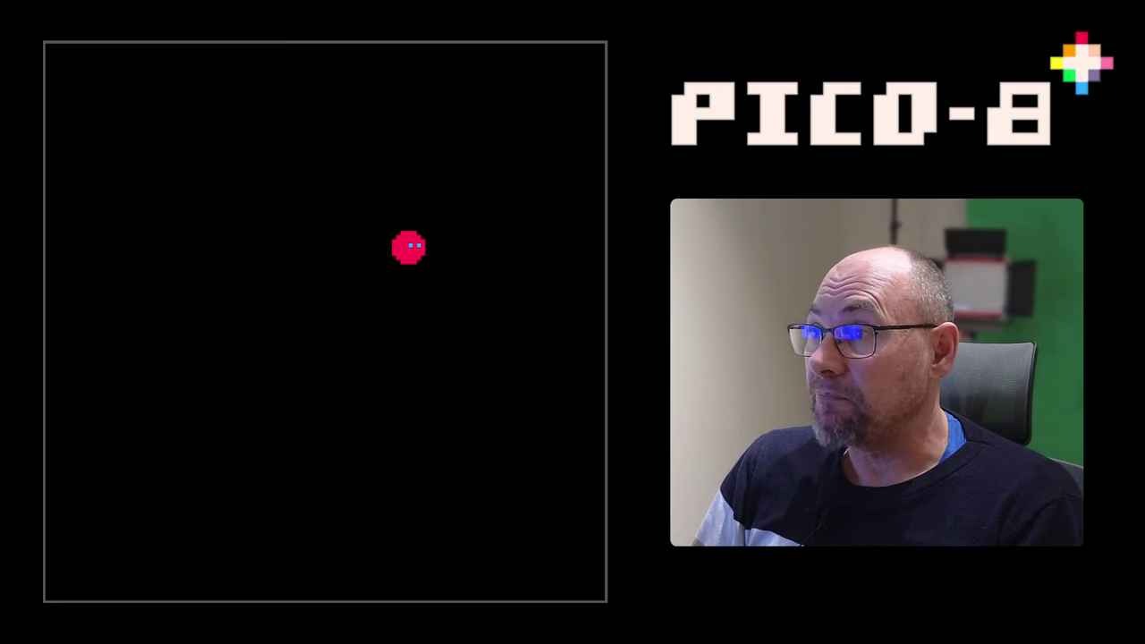
pyautogui.press('Left')
pyautogui.press('Up')
pyautogui.press('Right')
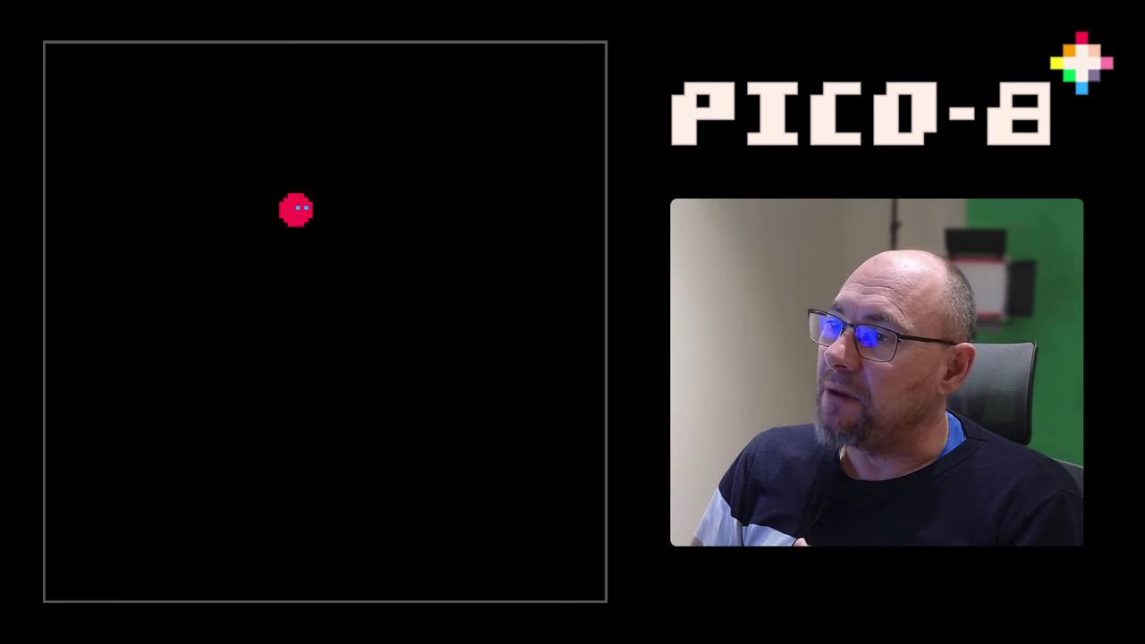
pyautogui.press('Down')
pyautogui.press('Left')
pyautogui.press('Up')
pyautogui.press('Right')
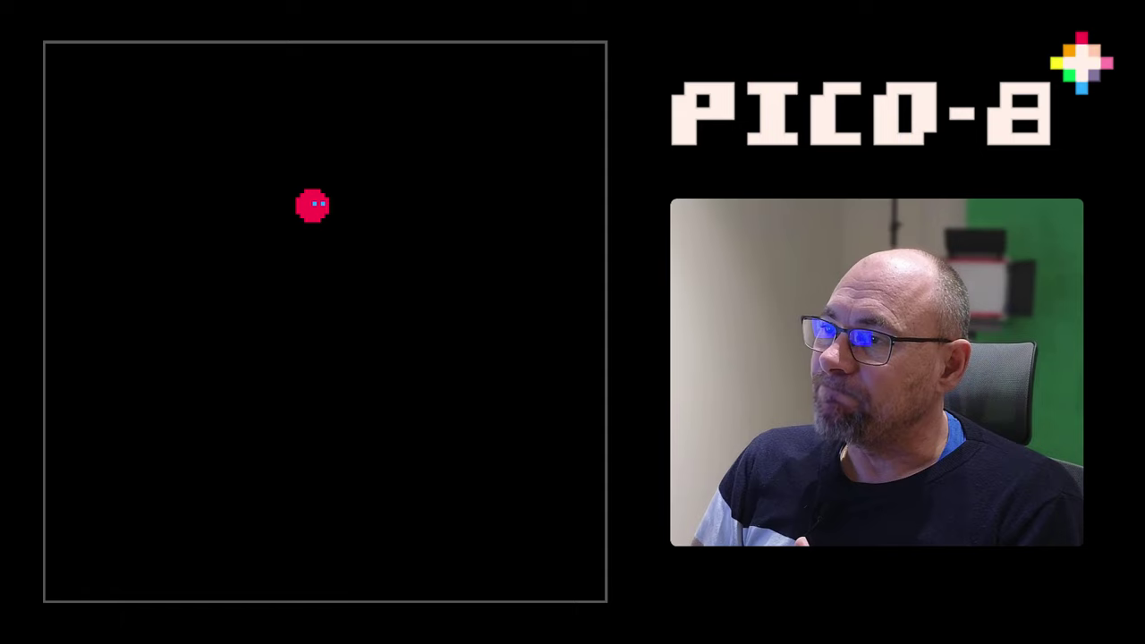
pyautogui.press('Left')
pyautogui.press('Right')
pyautogui.press('Left')
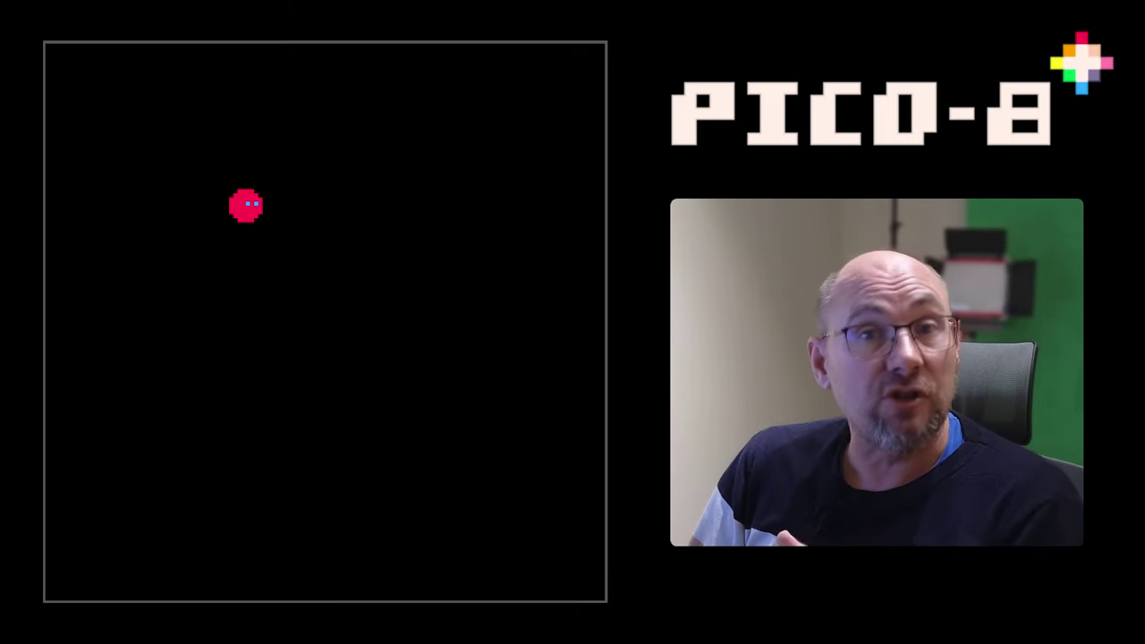
pyautogui.press('Right')
pyautogui.press('Right')
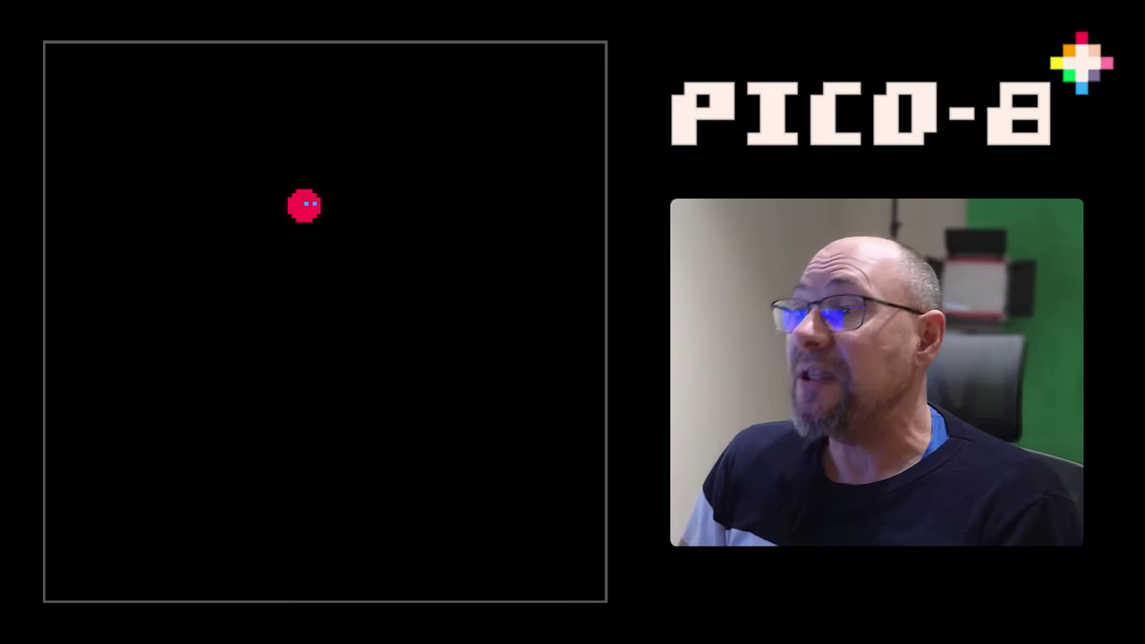
pyautogui.press('Escape')
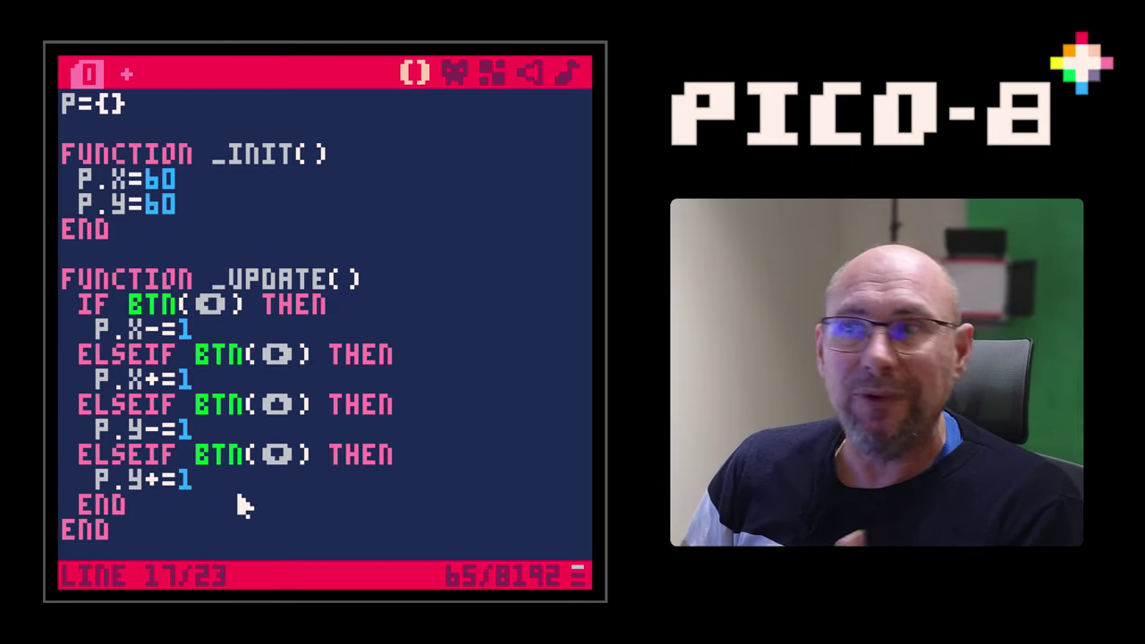
# Move to the end of the spr(1, p.x, p.y) line in _draw to add another argument
pyautogui.scroll(-3, 257, 426)
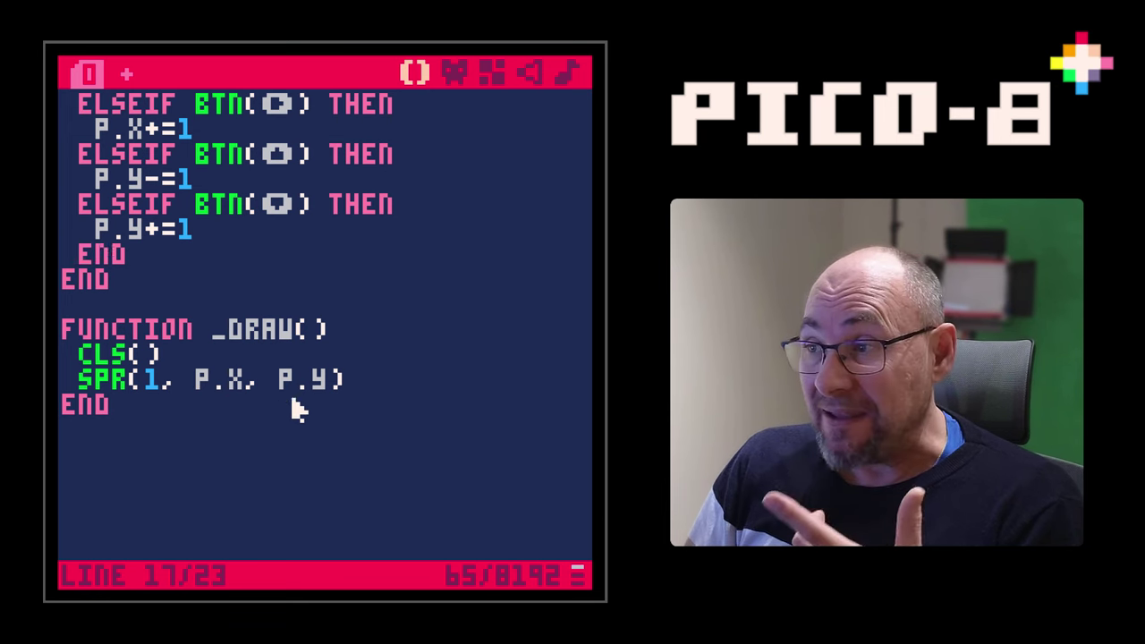
pyautogui.click(330, 391)
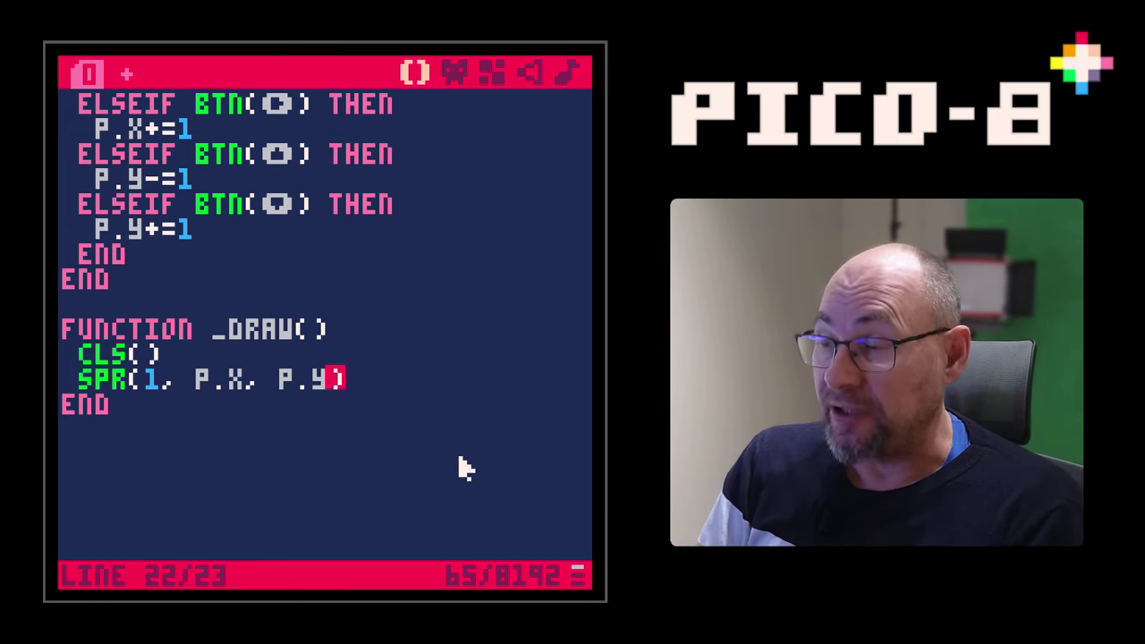
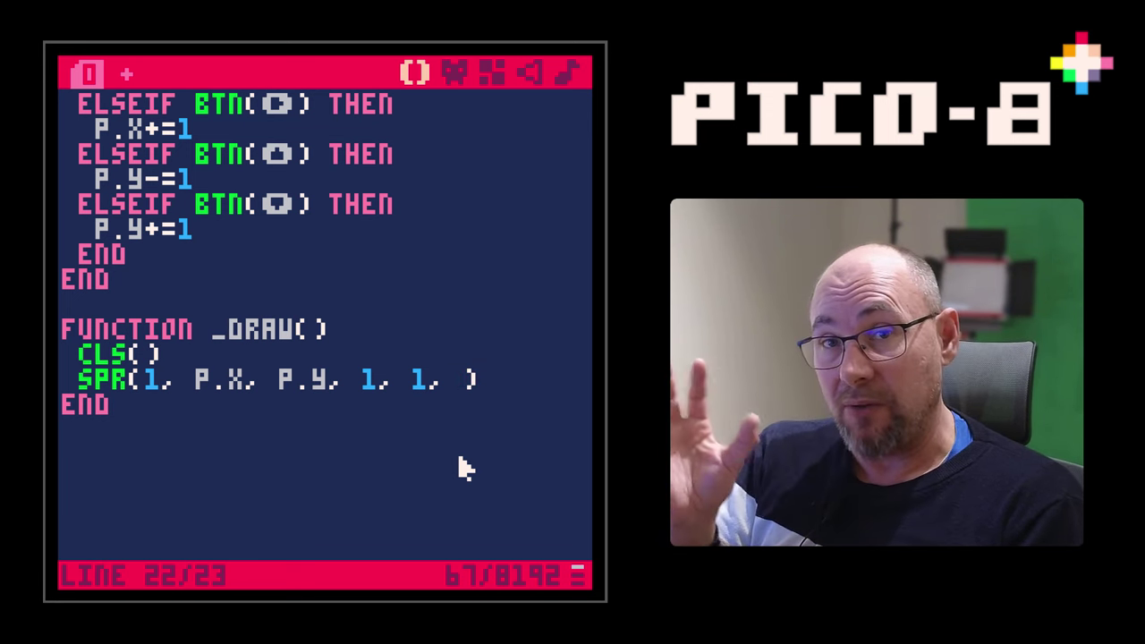
# Add true as the SPR flip argument, then run and move the sprite left and right to test
pyautogui.write('r')
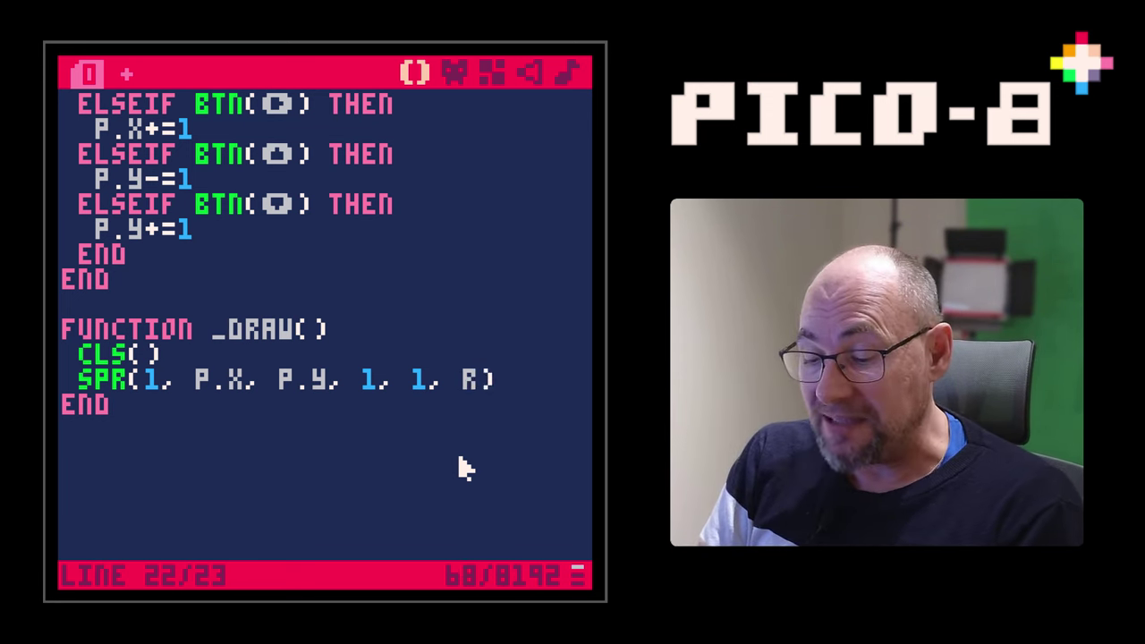
pyautogui.press('BackSpace')
pyautogui.press('BackSpace')
pyautogui.press('BackSpace')
pyautogui.write('true')
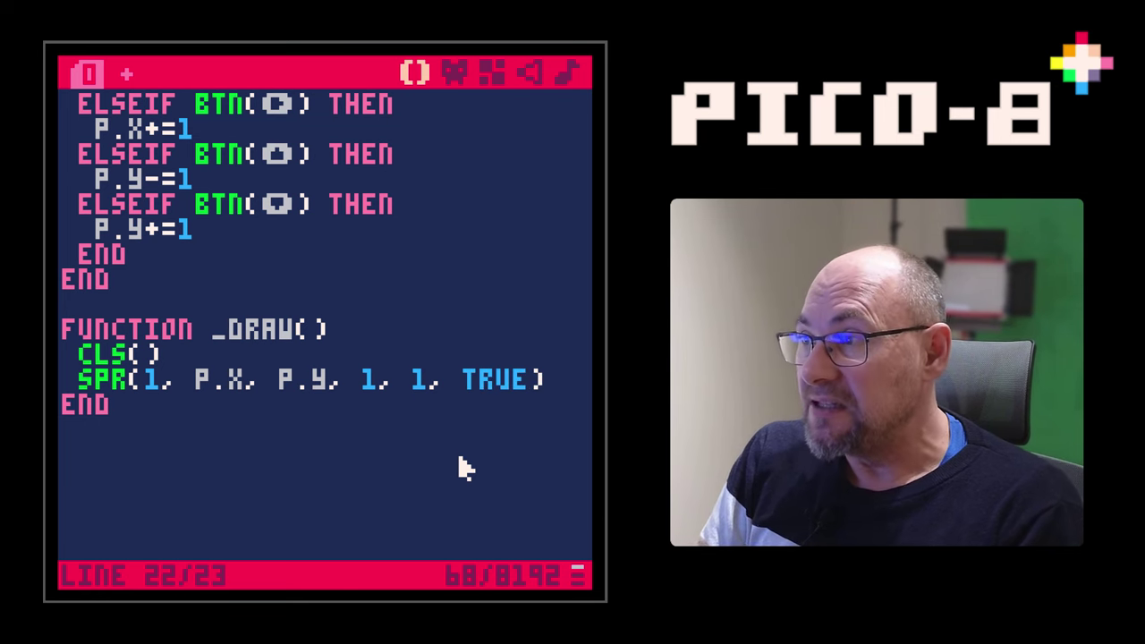
pyautogui.hotkey('ctrl', 'r')
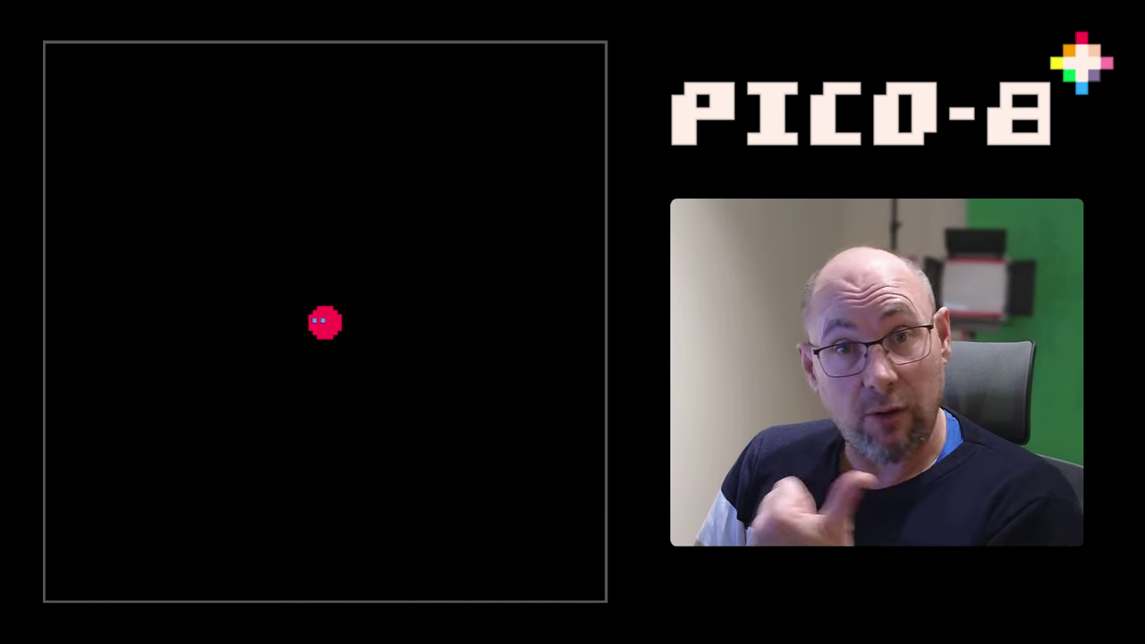
pyautogui.press('Left')
pyautogui.press('Right')
pyautogui.press('Right')
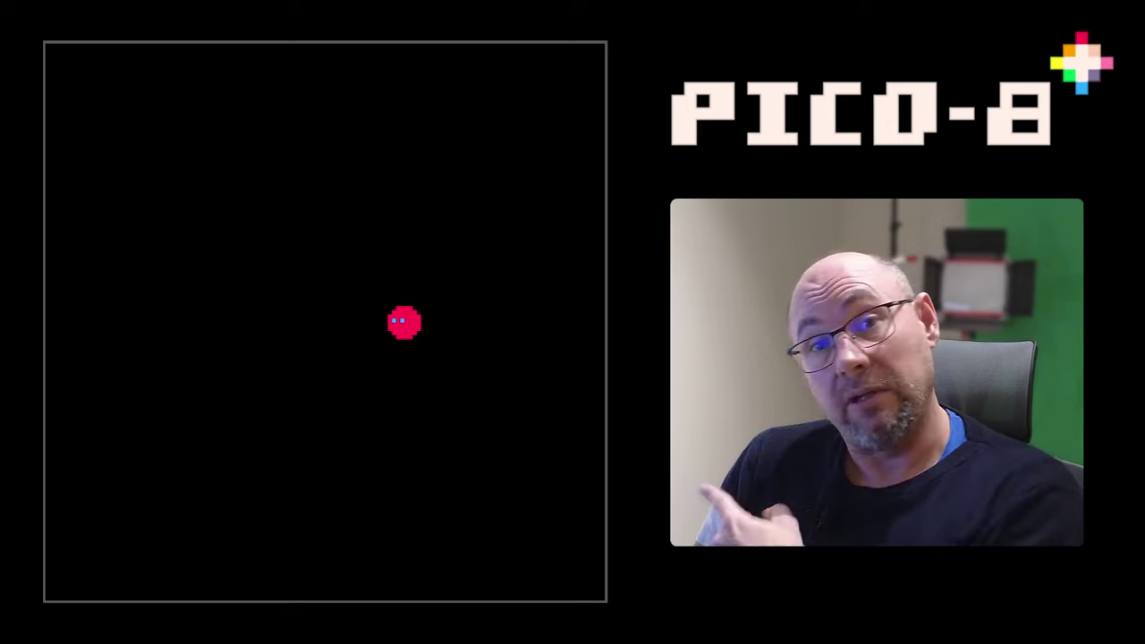
pyautogui.press('Left')
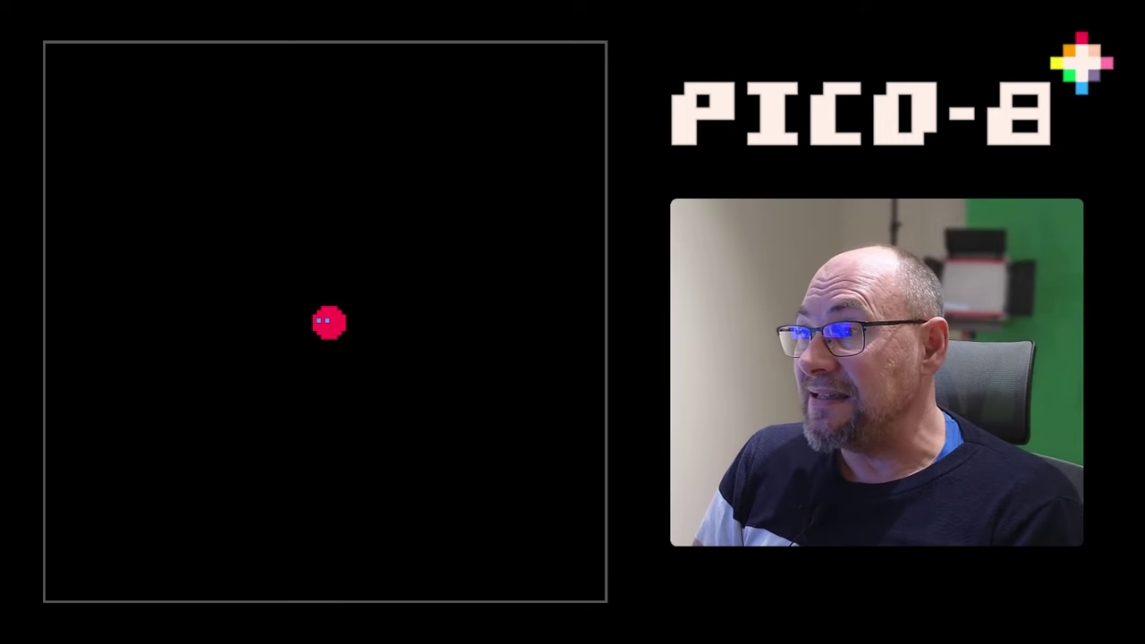
pyautogui.press('Escape')
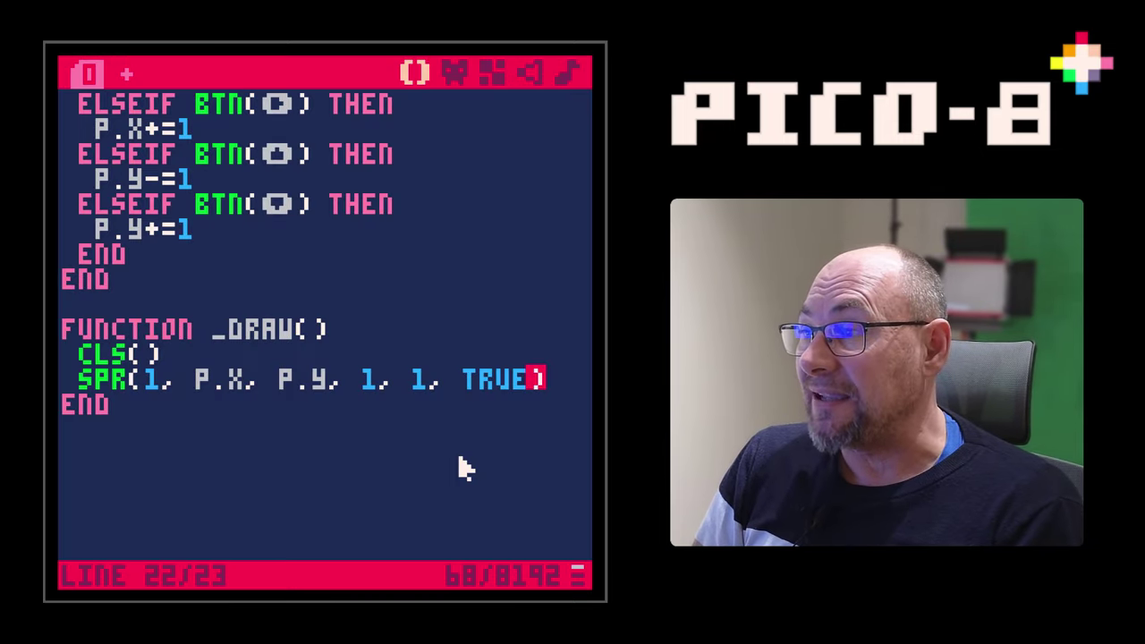
# Try an extra TRUE vertical-flip argument in SPR, run it, then delete it again
pyautogui.write('RUE)')
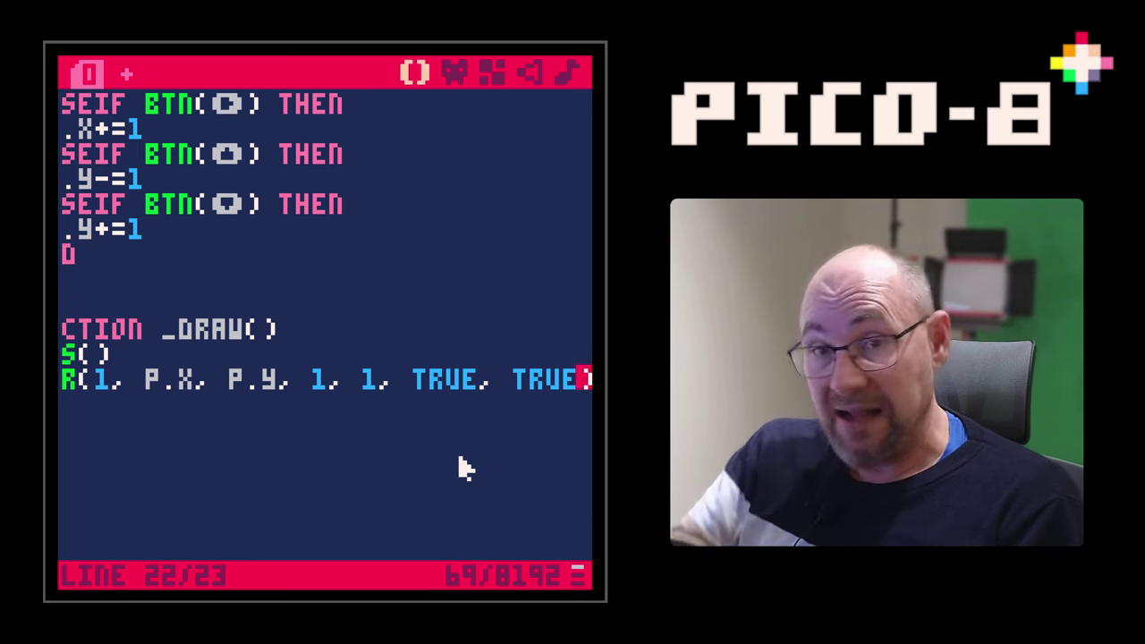
pyautogui.hotkey('ctrl', 'r')
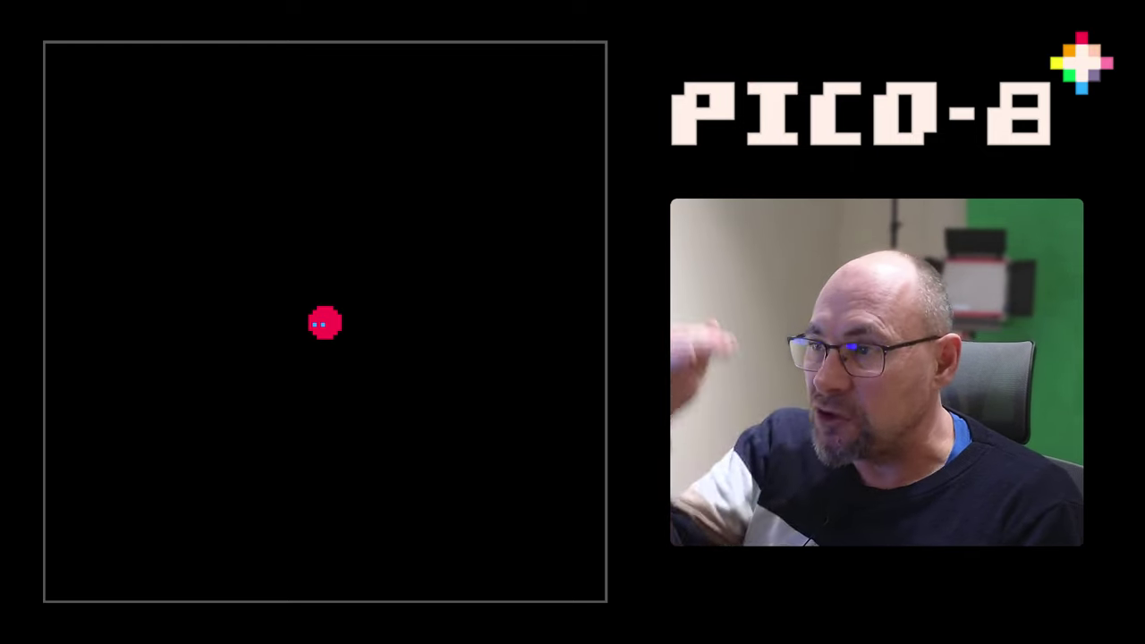
pyautogui.press('Escape')
pyautogui.press('Escape')
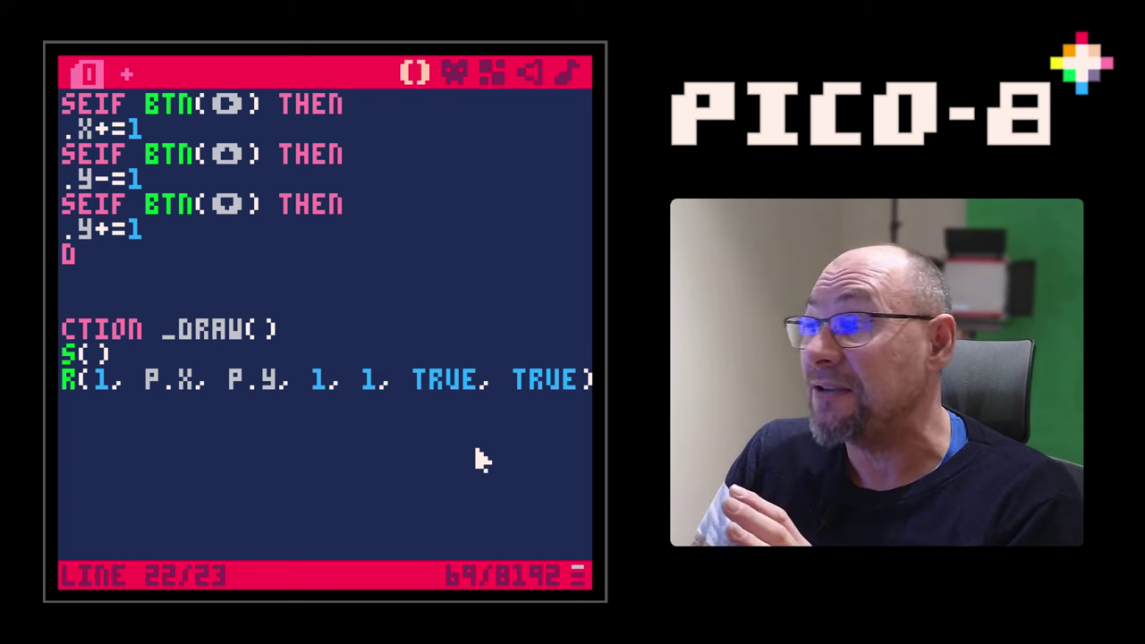
pyautogui.press('BackSpace')
pyautogui.press('BackSpace')
pyautogui.press('BackSpace')
pyautogui.press('BackSpace')
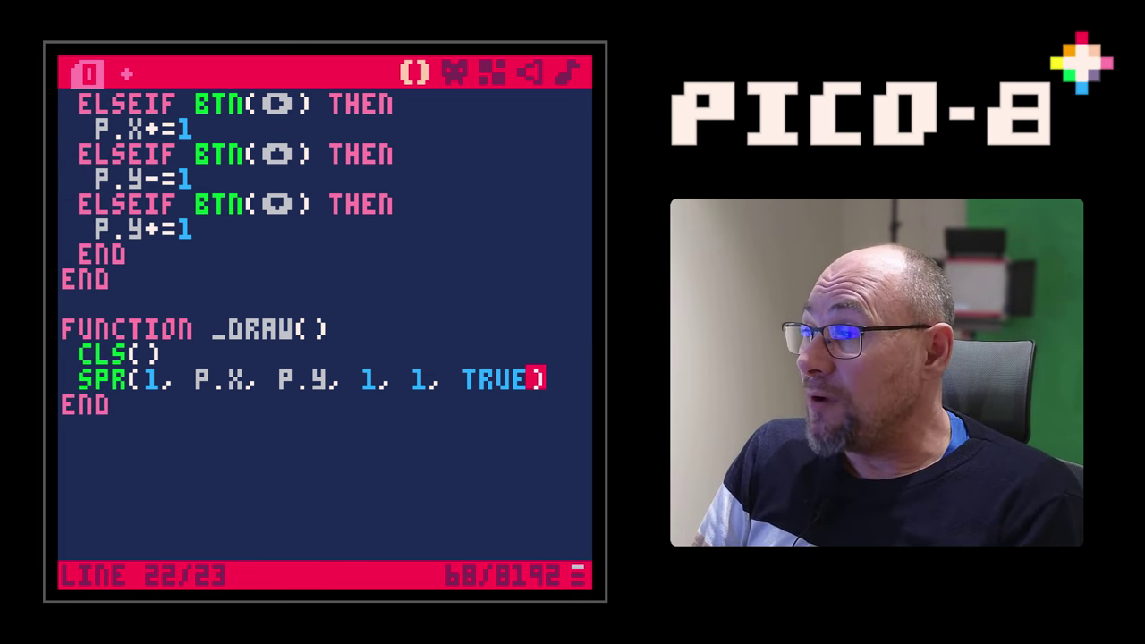
# Add a p.flip = false flag in _init, setting flip true when moving left and false when moving right
pyautogui.scroll(5, 308, 304)
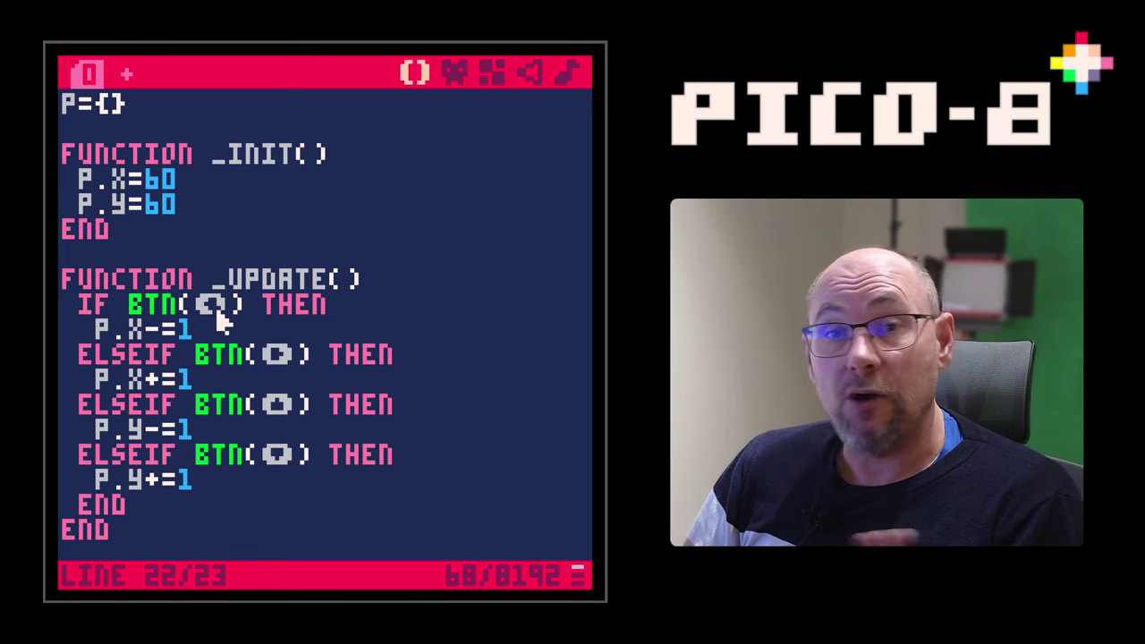
pyautogui.click(193, 206)
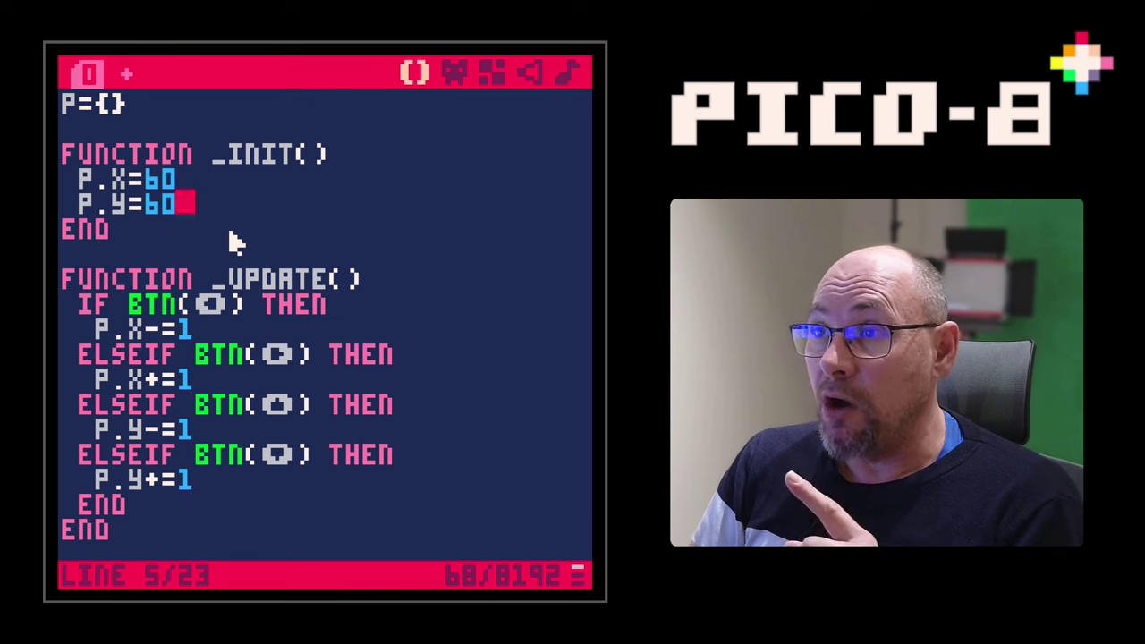
pyautogui.press('Return')
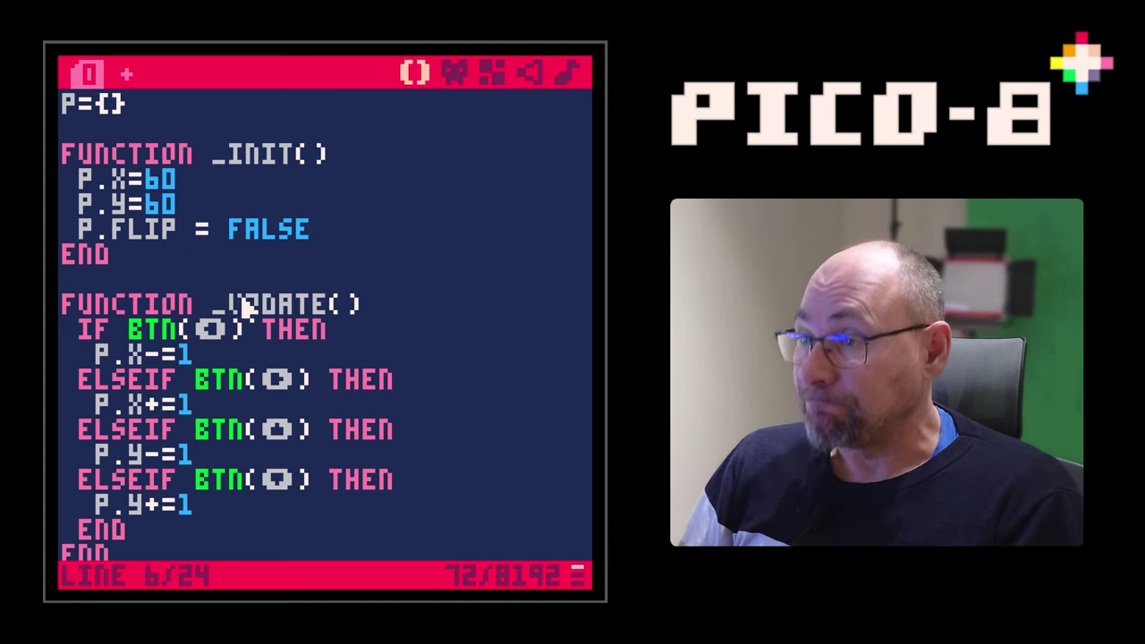
pyautogui.scroll(-2, 234, 282)
pyautogui.click(205, 259)
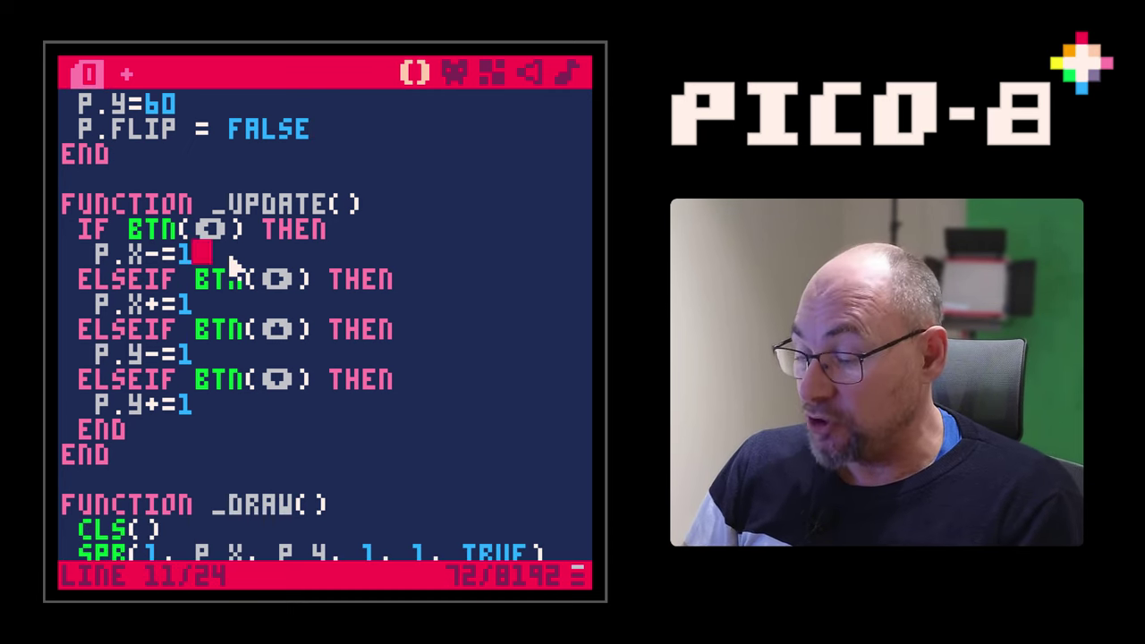
pyautogui.press('Return')
pyautogui.write('FLIP=TRUE')
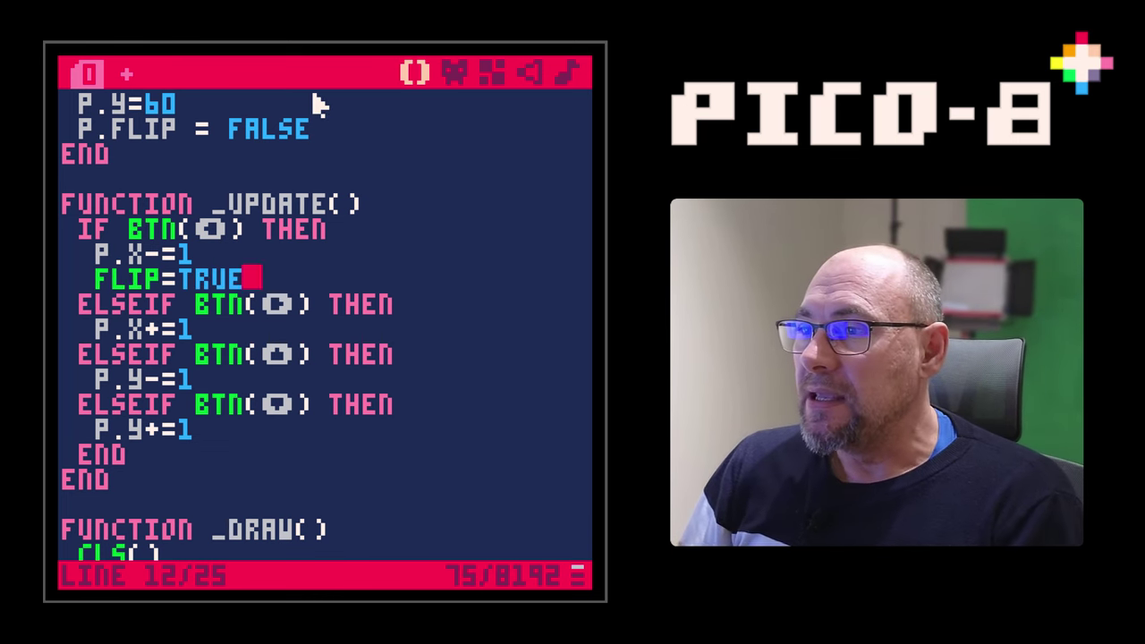
pyautogui.press('Return')
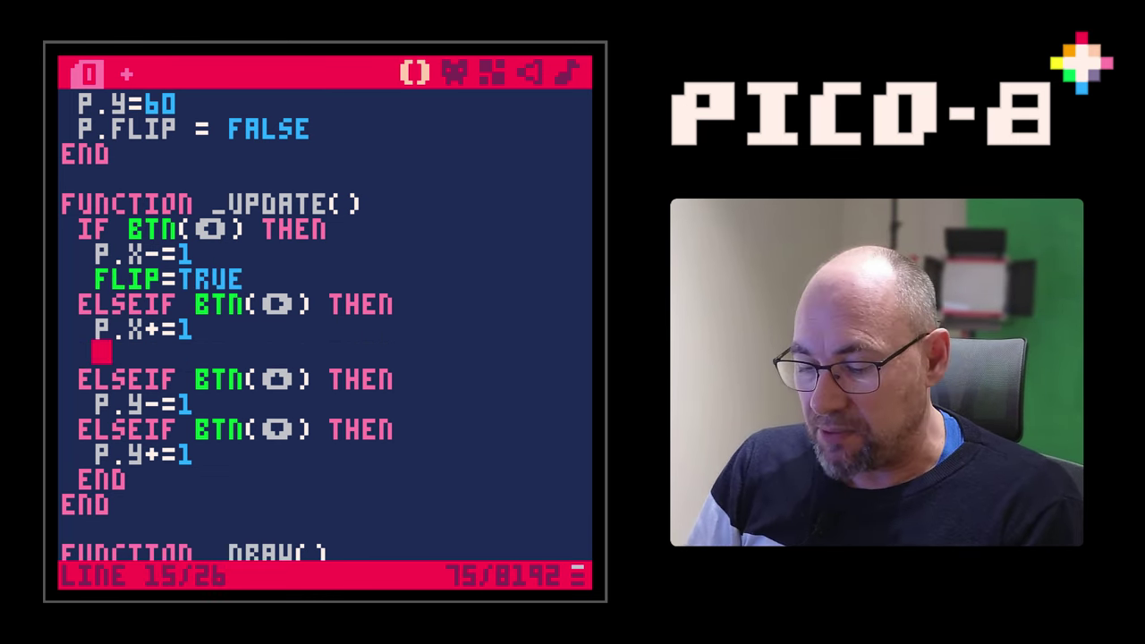
pyautogui.write('FLIP=fals')
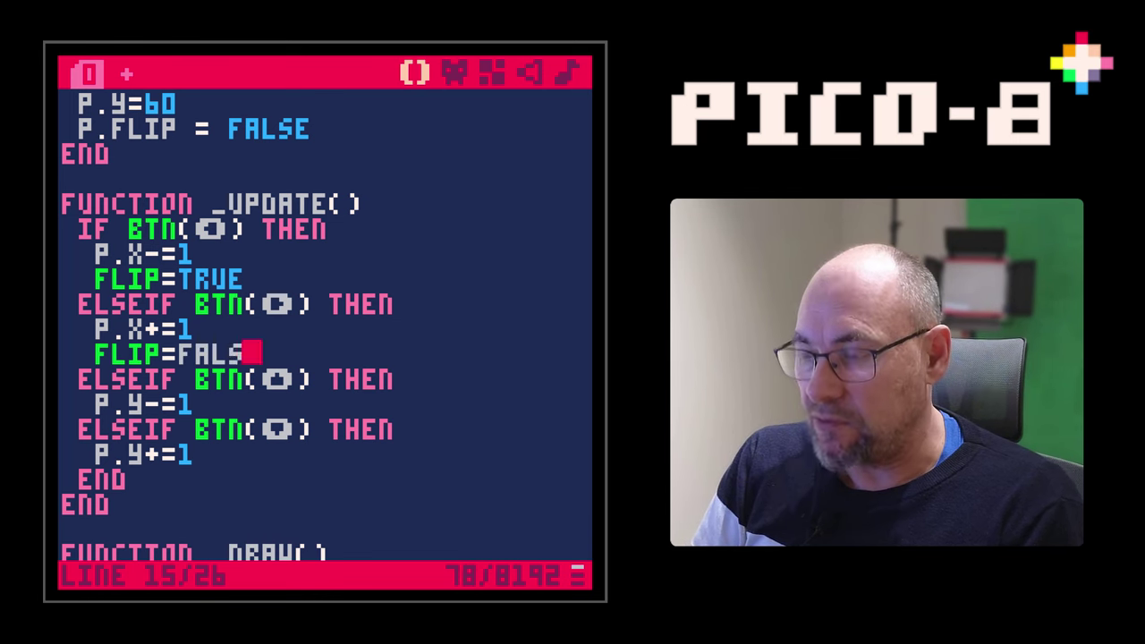
pyautogui.write('e')
# Replace the TRUE argument in the SPR call with flip and save the cart
pyautogui.scroll(-5, 307, 306)
pyautogui.scroll(-2, 418, 376)
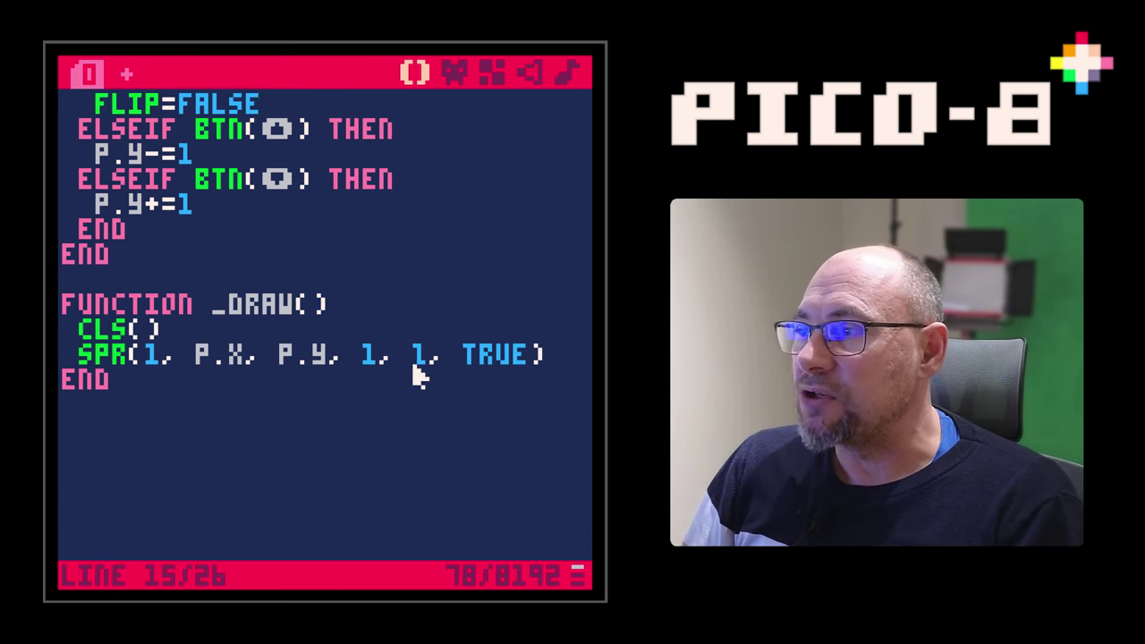
pyautogui.doubleClick(478, 356)
pyautogui.write('flip')
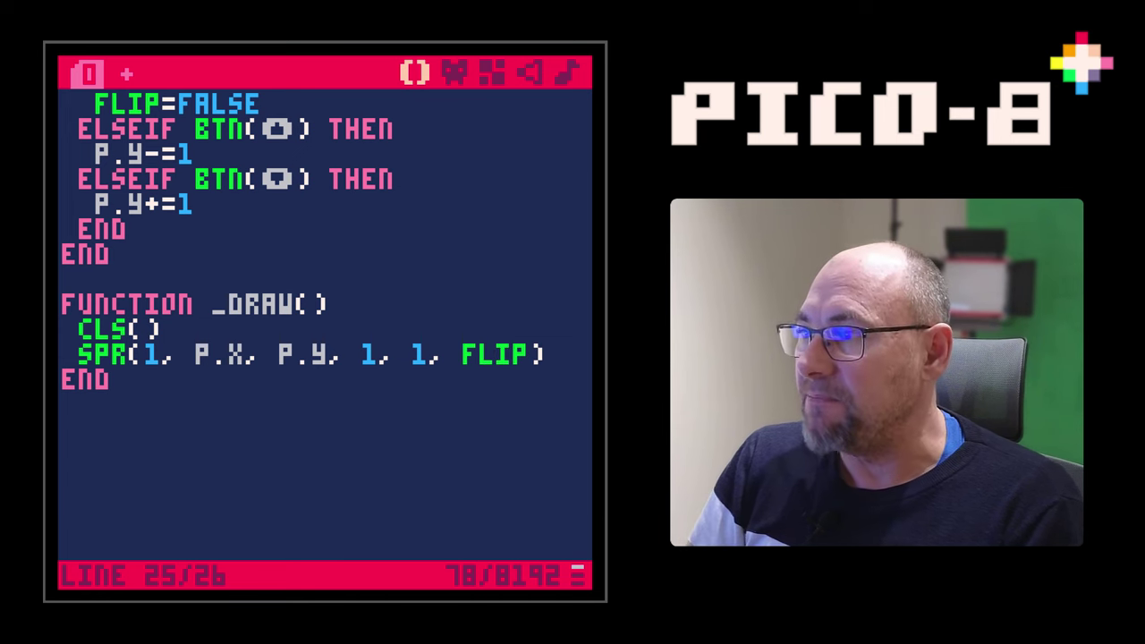
pyautogui.hotkey('ctrl', 's')
# Fix the 'attempt to call global flip' error by using p.flip in the branches and SPR, then save
pyautogui.hotkey('ctrl', 'r')
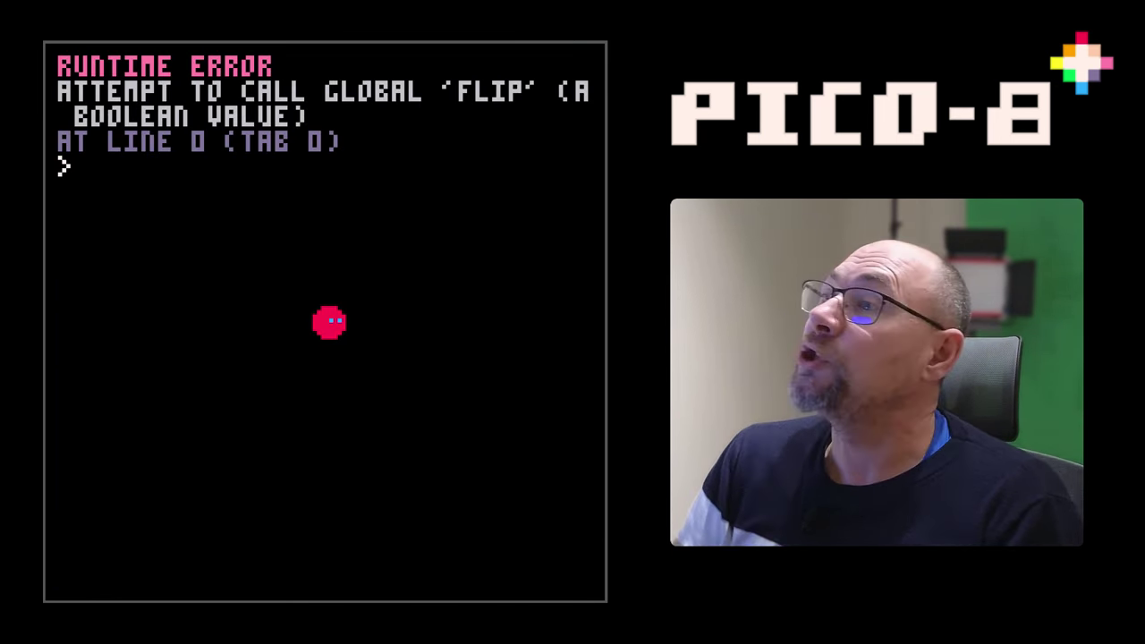
pyautogui.press('Escape')
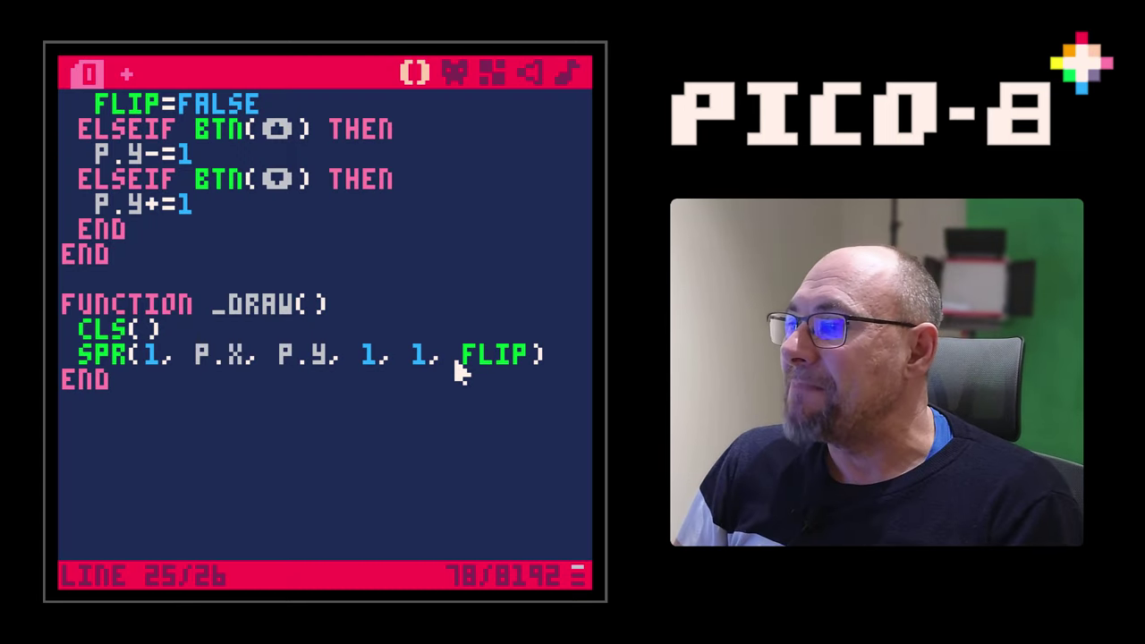
pyautogui.write('2,')
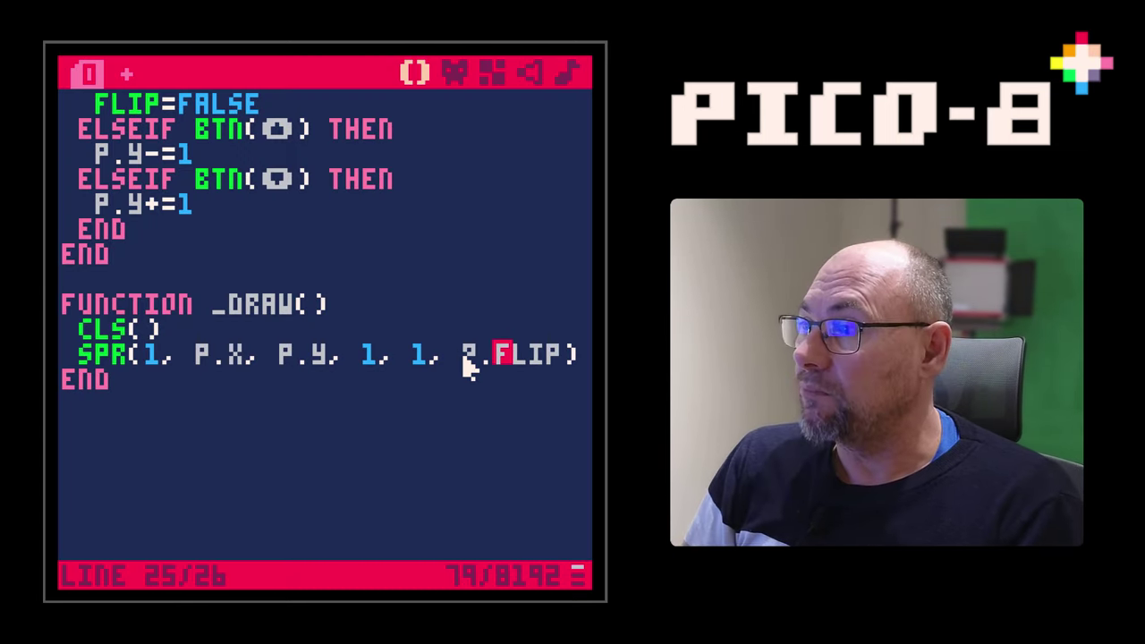
pyautogui.scroll(2, 235, 265)
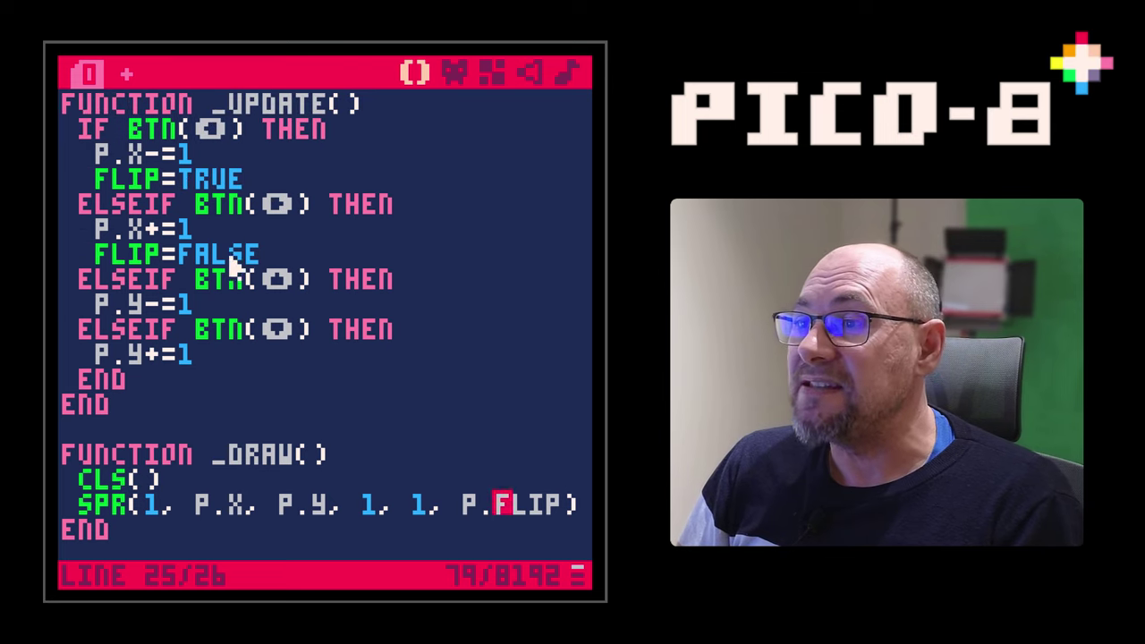
pyautogui.write('p.x, ')
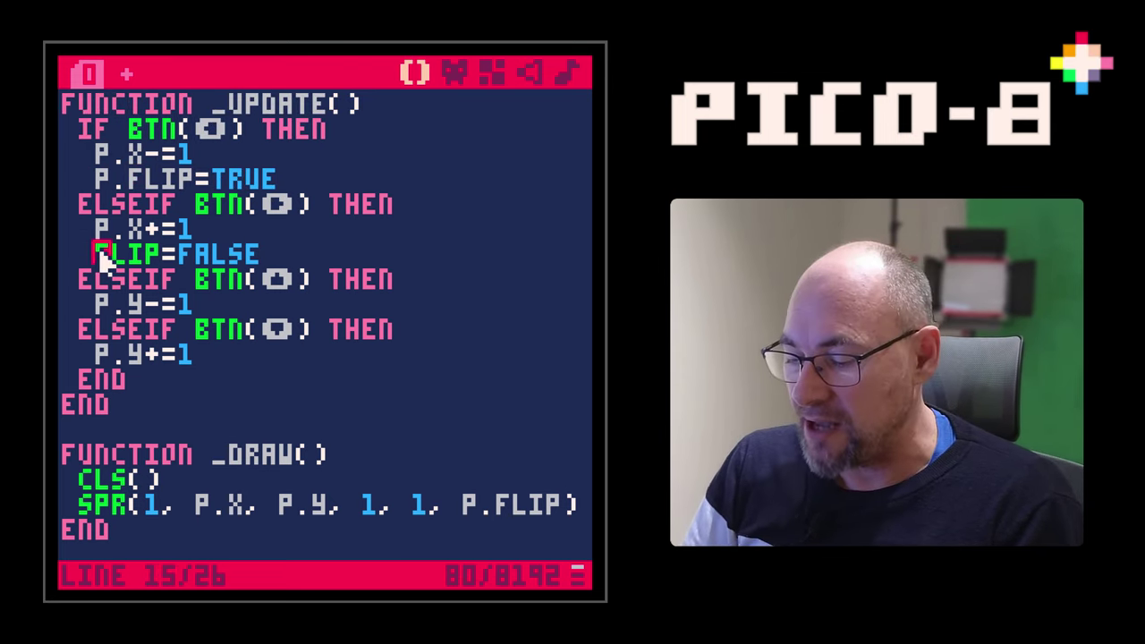
pyautogui.write('p.')
pyautogui.hotkey('ctrl', 's')
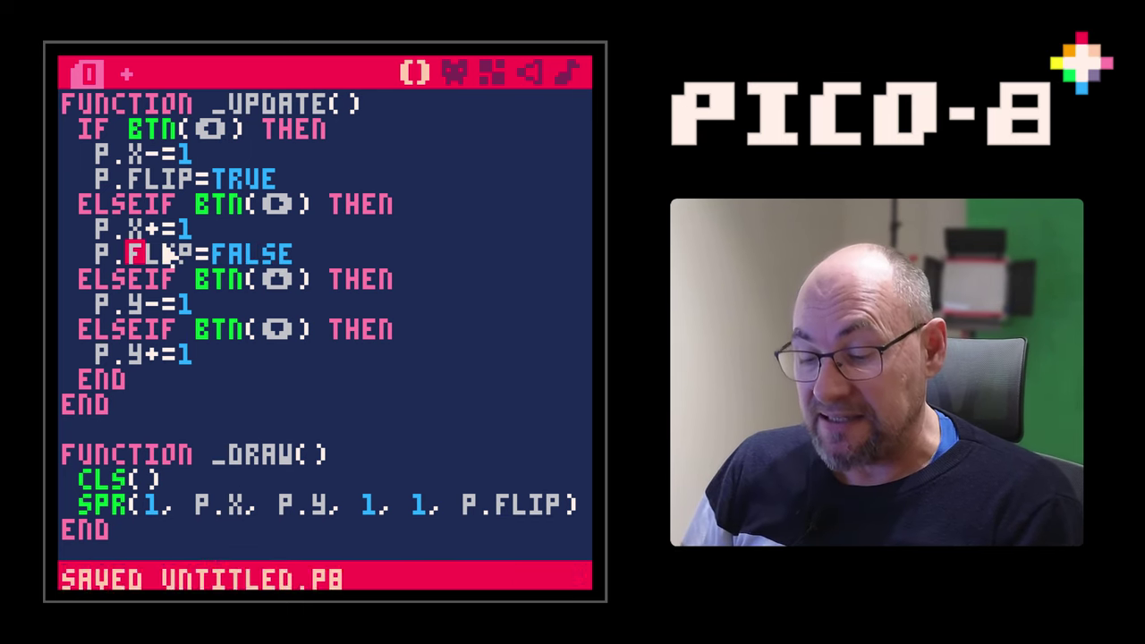
# Run the cart and steer the player in all directions, checking it faces left and right
pyautogui.hotkey('ctrl', 'r')
pyautogui.press('Left')
pyautogui.press('Right')
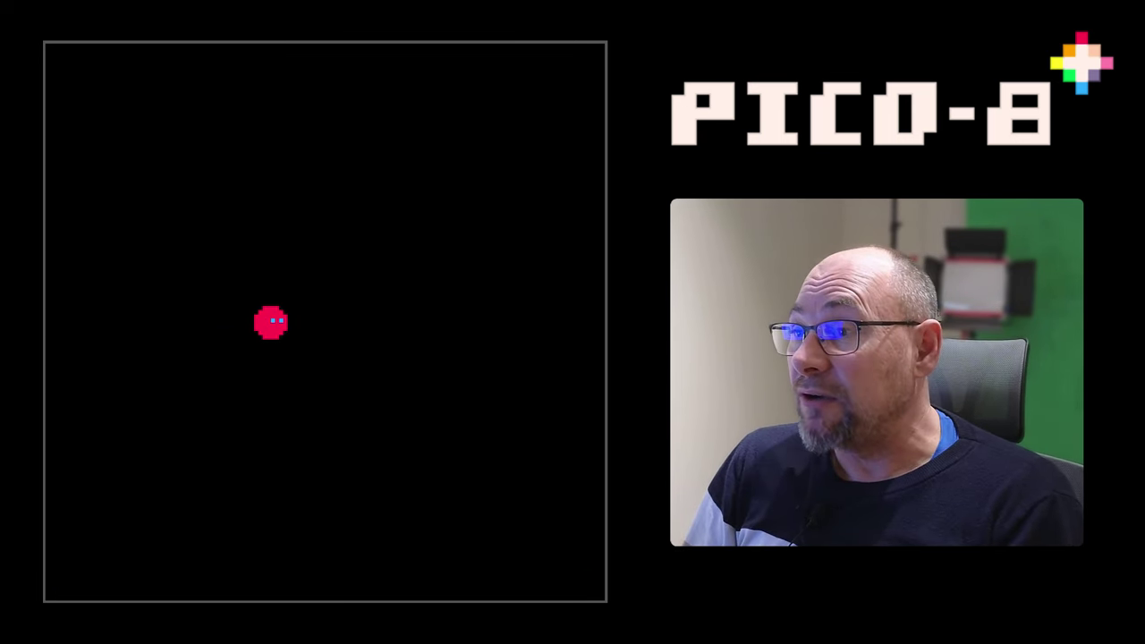
pyautogui.press('Right')
pyautogui.press('Left')
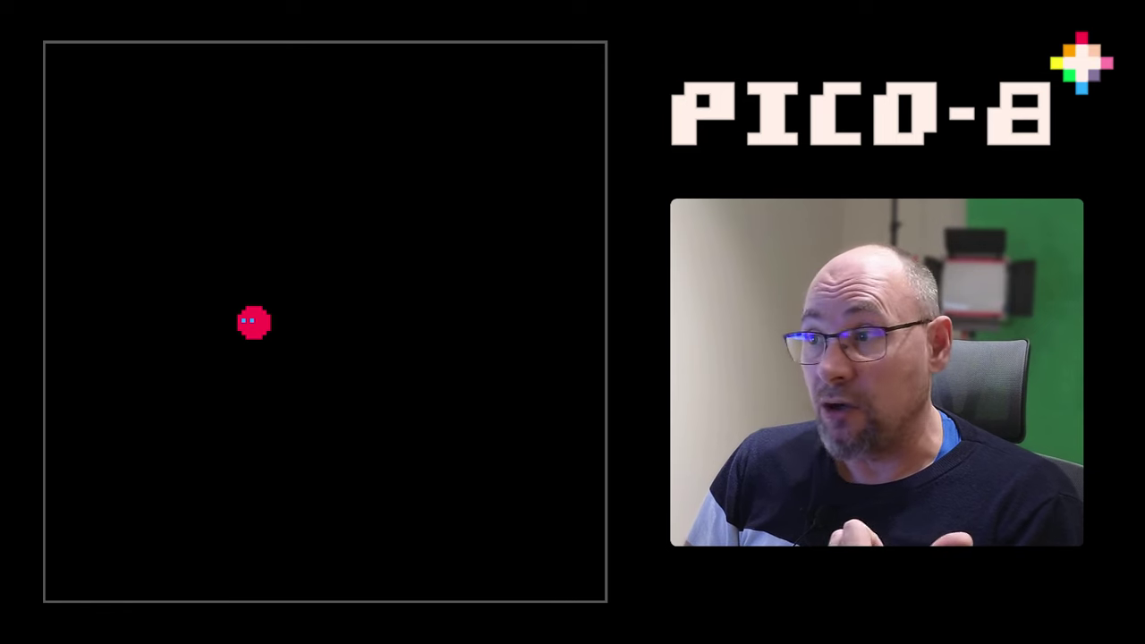
pyautogui.press('Right')
pyautogui.press('Up')
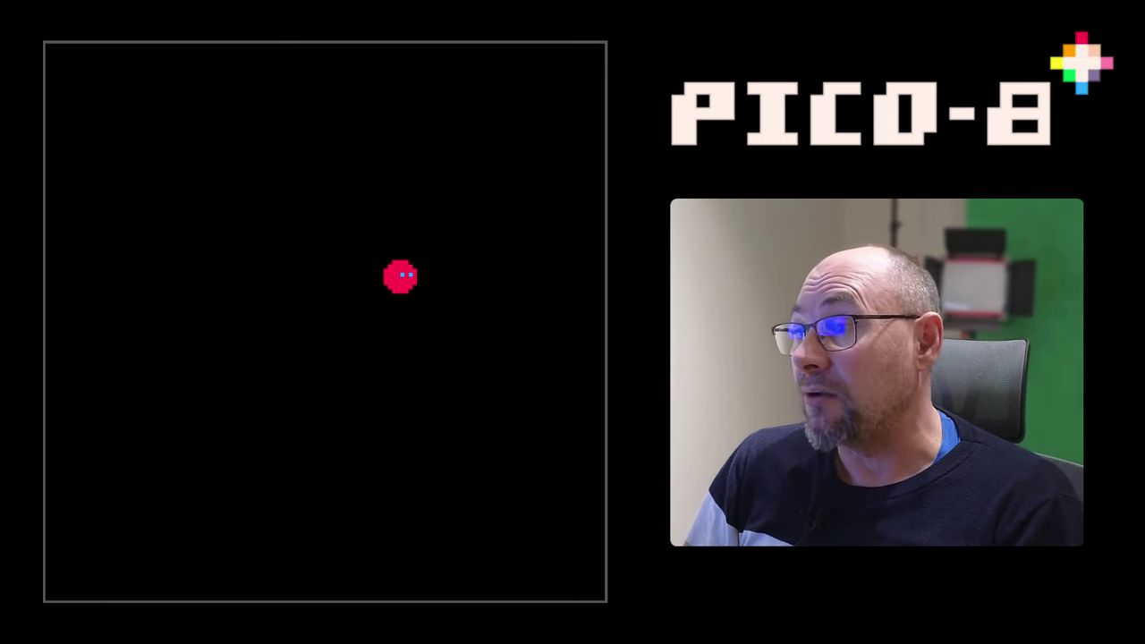
pyautogui.press('Down')
pyautogui.press('Left')
pyautogui.press('Down')
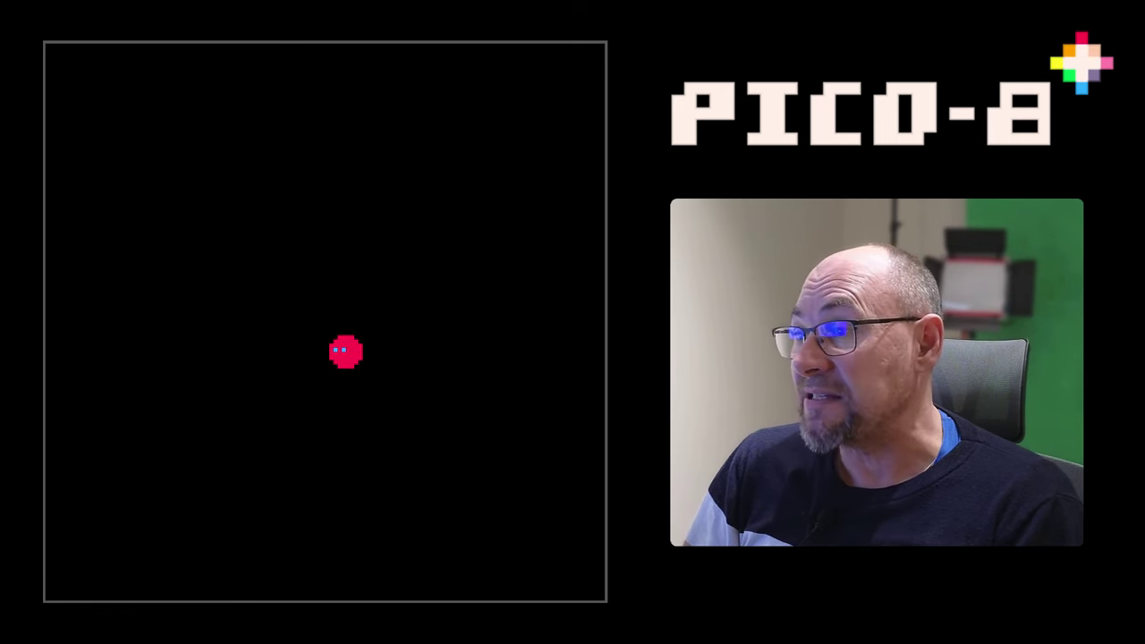
pyautogui.press('Left')
pyautogui.press('Up')
pyautogui.press('Right')
pyautogui.press('Up')
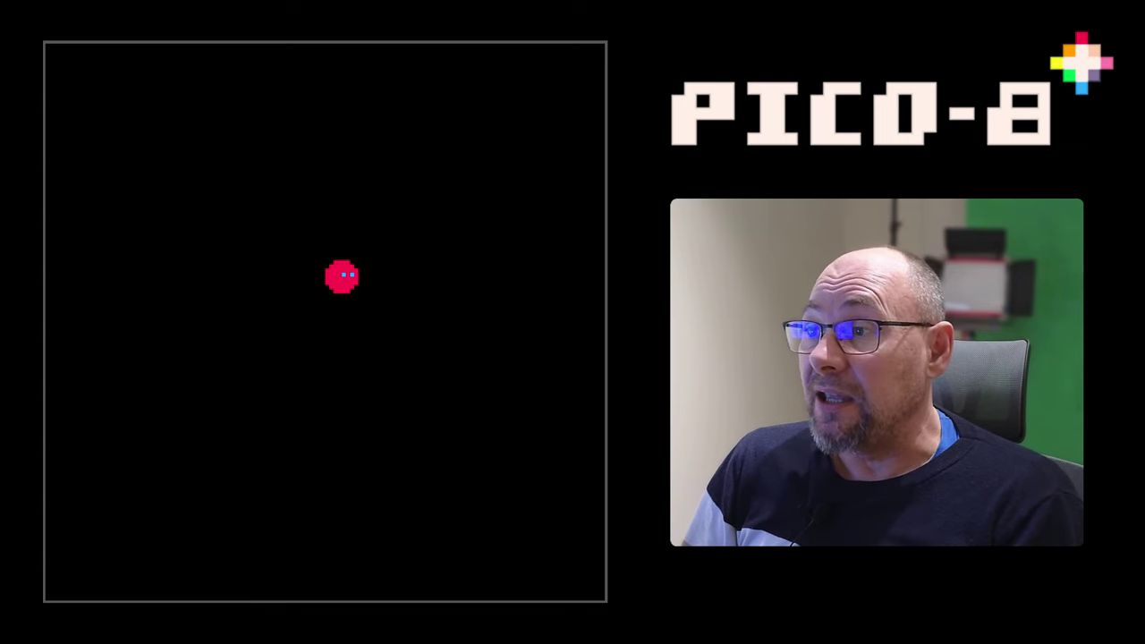
pyautogui.press('Right')
pyautogui.press('Down')
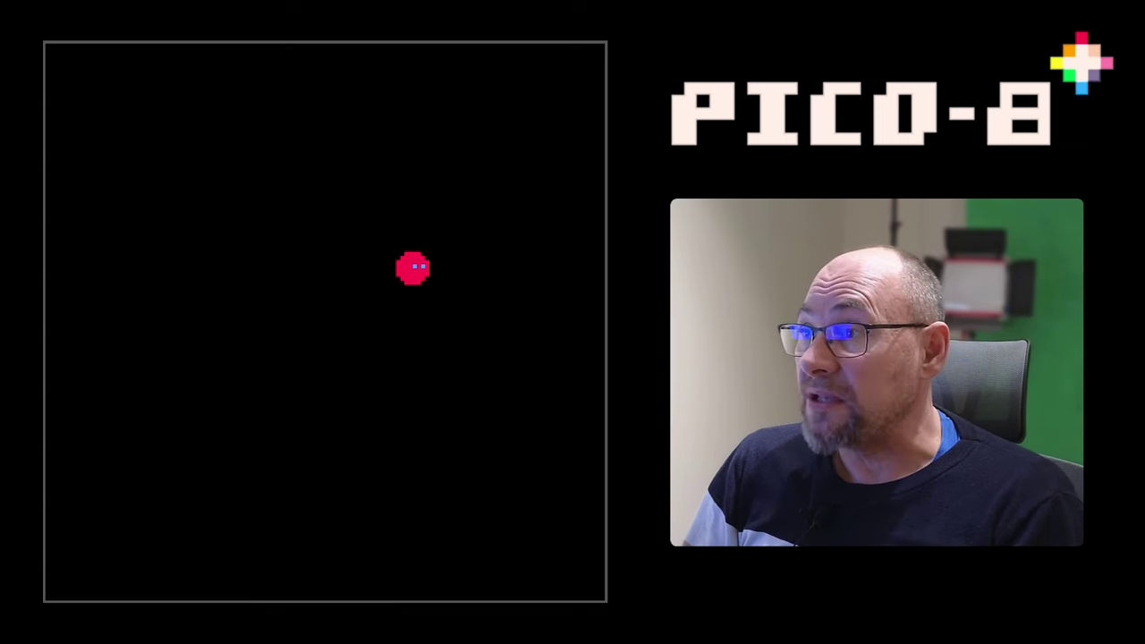
pyautogui.press('Left')
pyautogui.press('Escape')
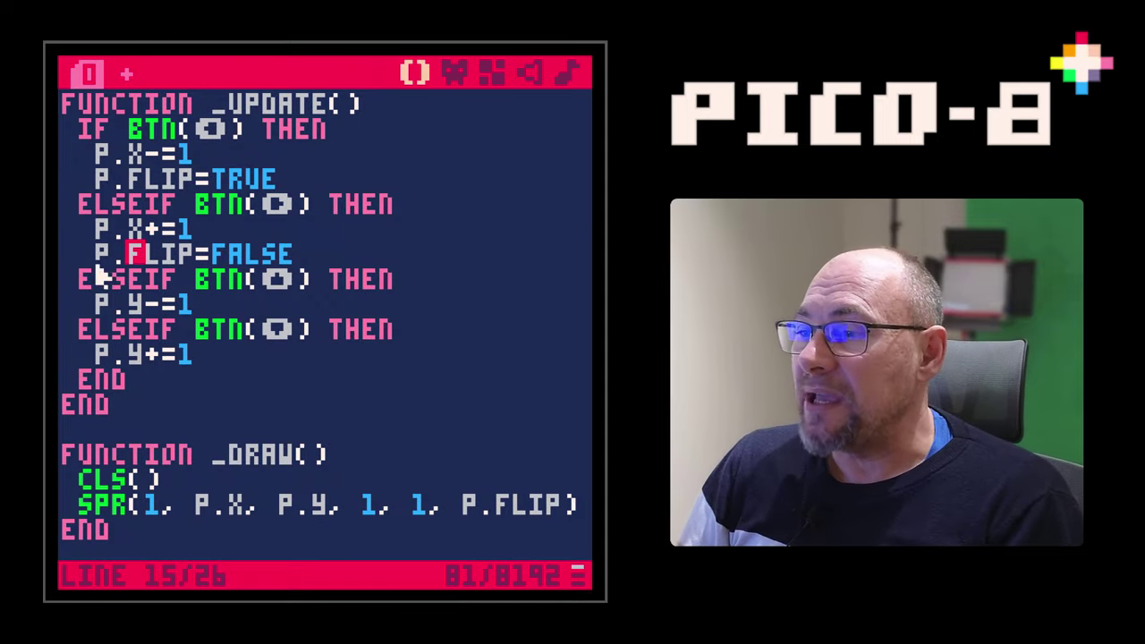
# Select the SPR width and height arguments, then show sprite 001 in the sprite editor
pyautogui.doubleClick(370, 506)
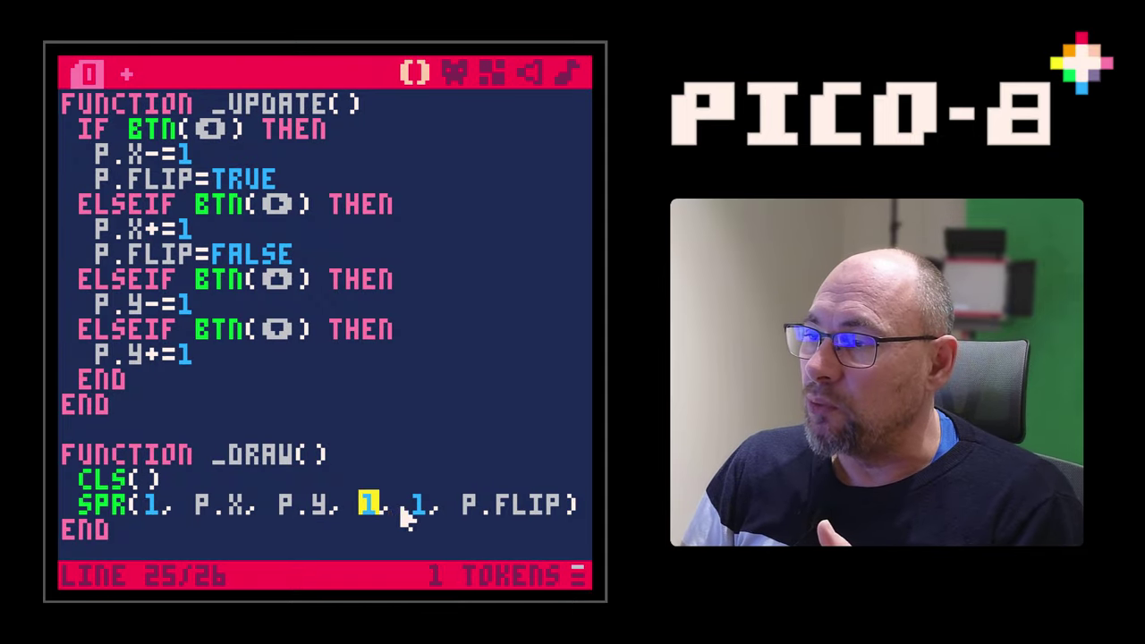
pyautogui.doubleClick(419, 506)
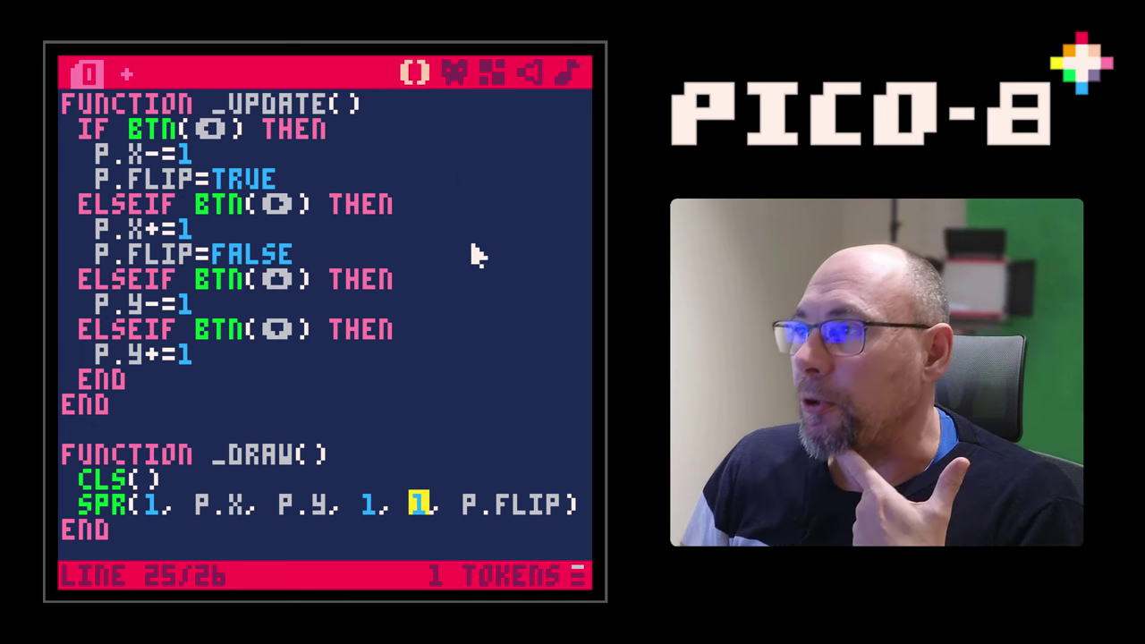
pyautogui.click(454, 75)
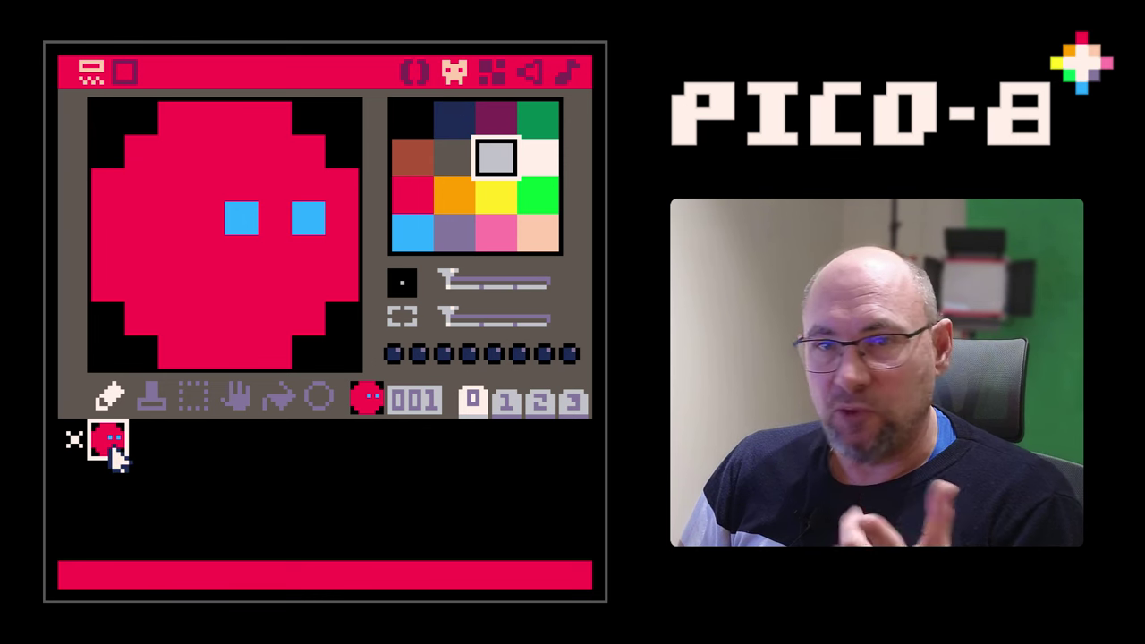
# At 2X zoom, erase sprite 001 and redraw it as a large red circle with light blue eyes, then run
pyautogui.click(478, 320)
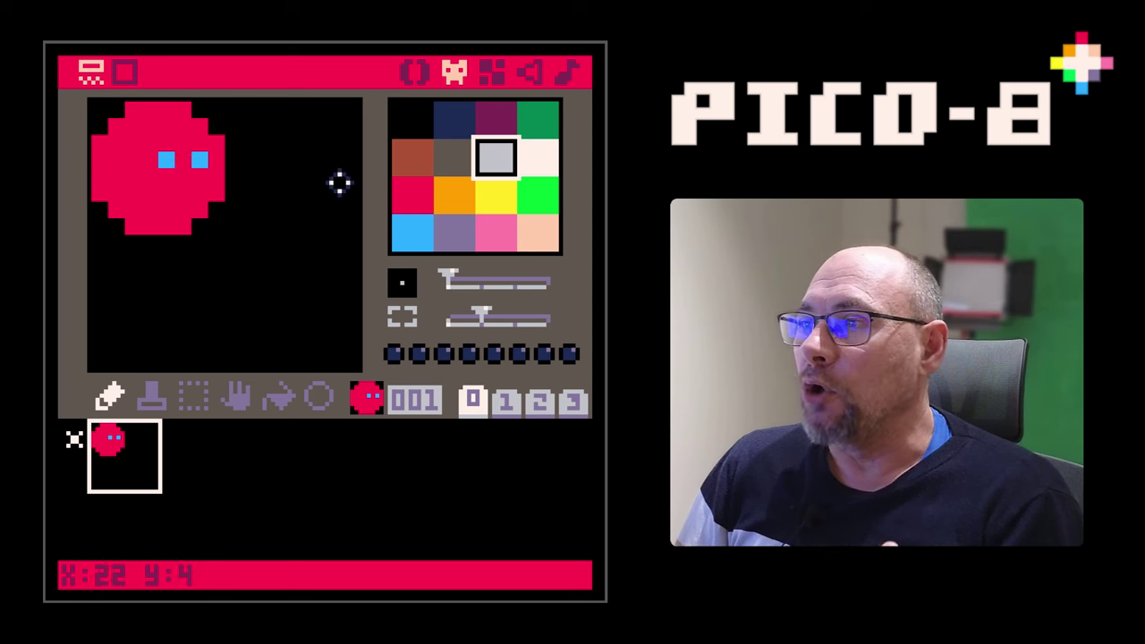
pyautogui.click(407, 141)
pyautogui.moveTo(119, 110)
pyautogui.mouseDown()
pyautogui.moveTo(140, 218)
pyautogui.moveTo(122, 222)
pyautogui.moveTo(107, 127)
pyautogui.moveTo(242, 179)
pyautogui.moveTo(178, 158)
pyautogui.moveTo(87, 208)
pyautogui.moveTo(197, 241)
pyautogui.moveTo(191, 224)
pyautogui.mouseUp()
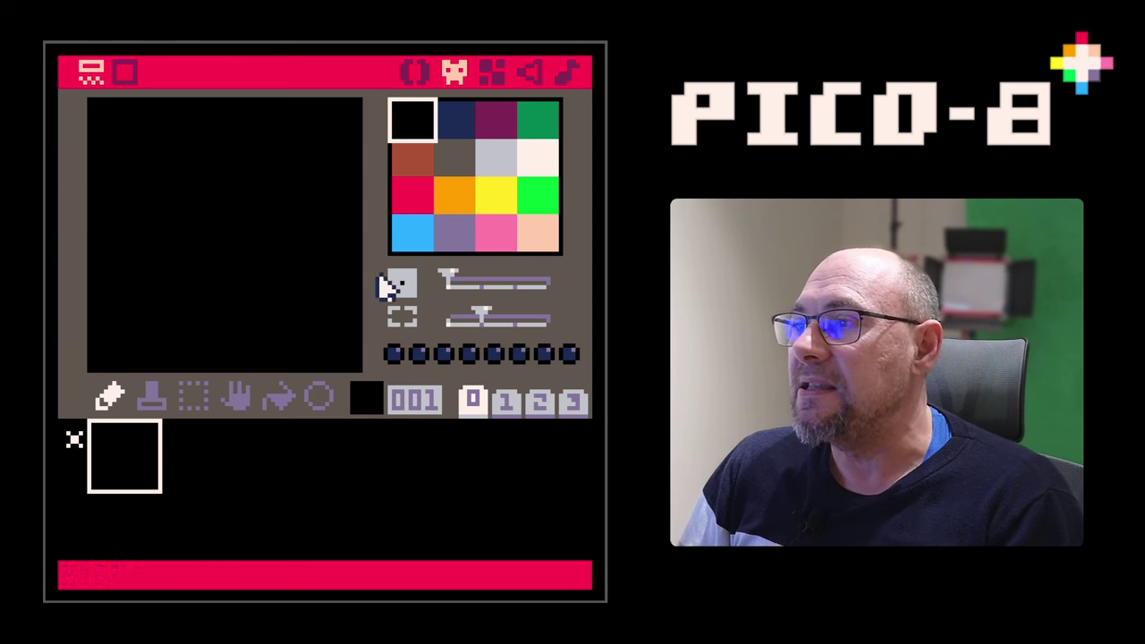
pyautogui.click(411, 199)
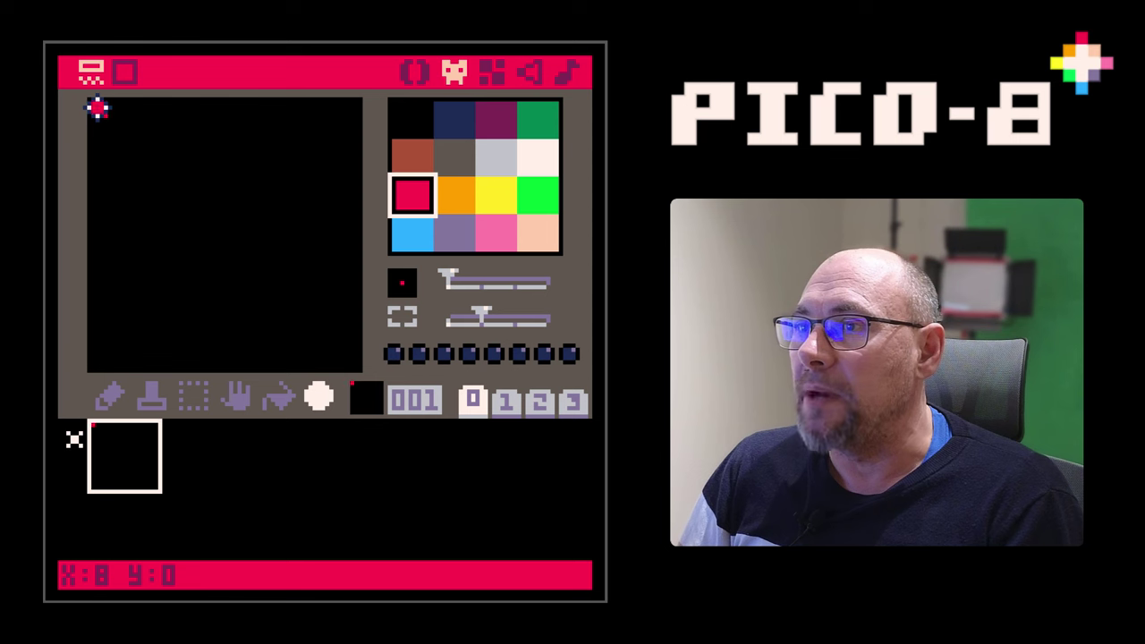
pyautogui.moveTo(96, 107); pyautogui.dragTo(344, 349)
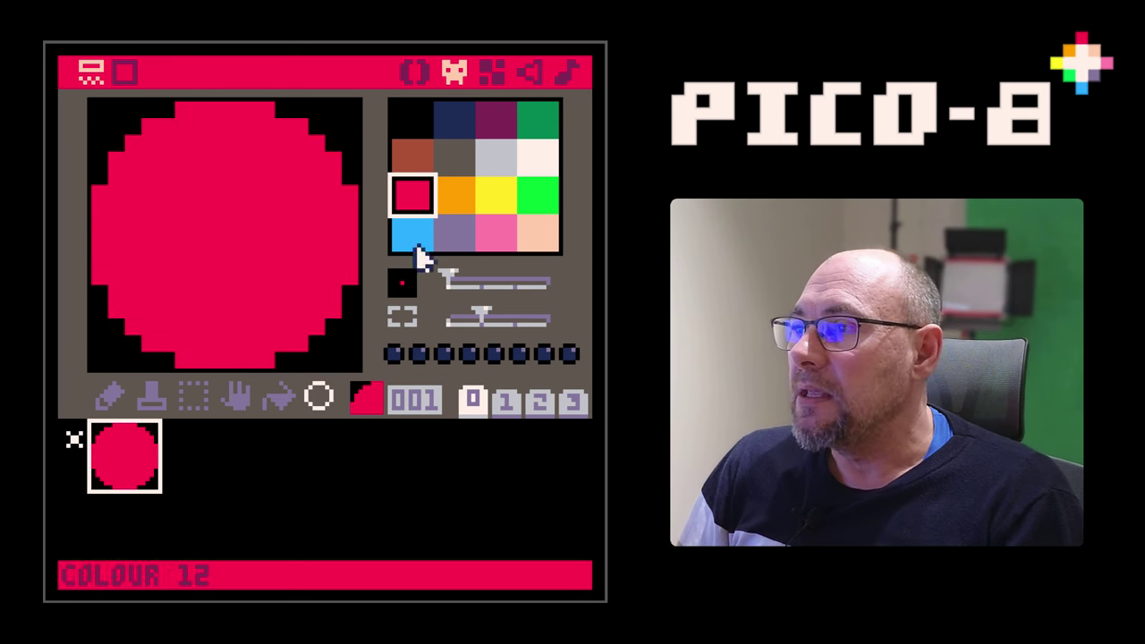
pyautogui.click(109, 396)
pyautogui.click(405, 242)
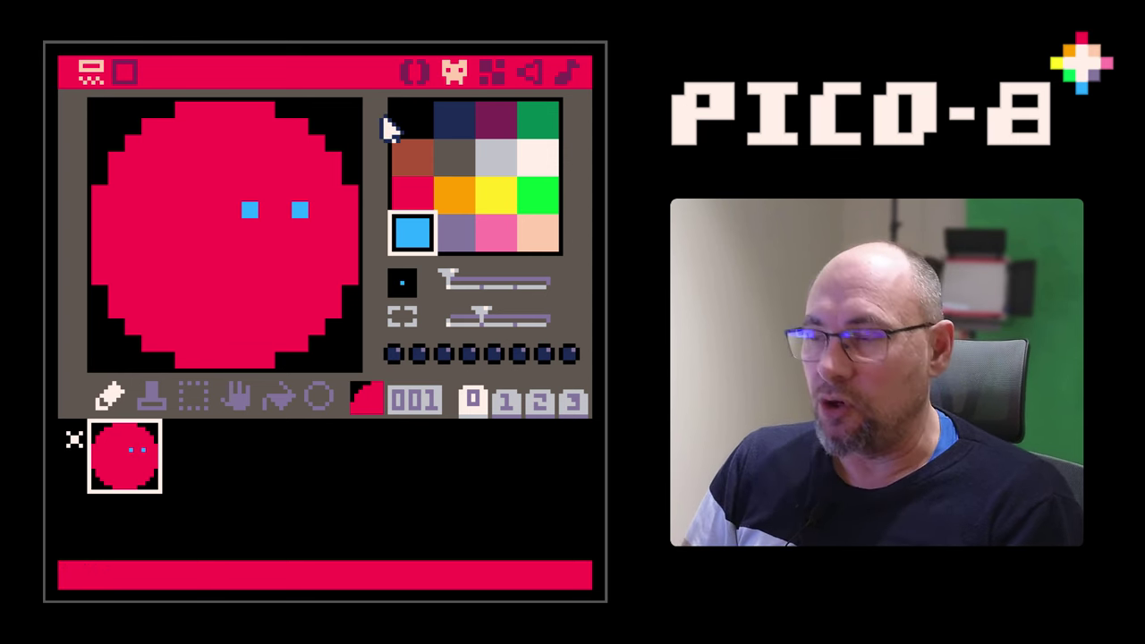
pyautogui.hotkey('ctrl', 'r')
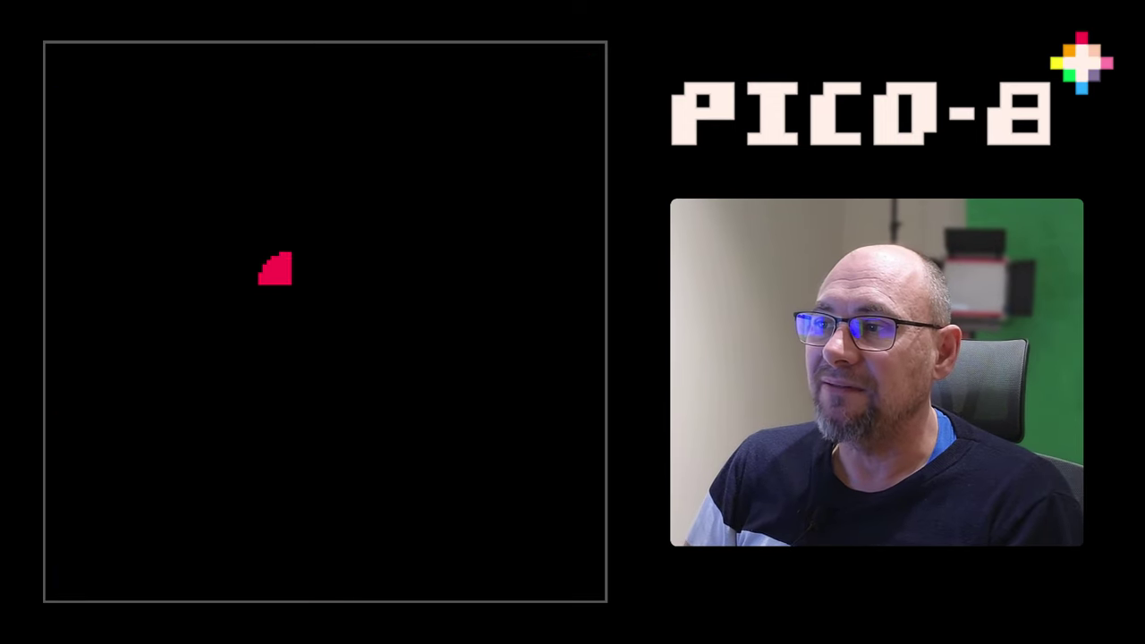
# Stop the game, inspect the SPR call's sprite number, position and size arguments, then reopen the sprite
pyautogui.press('Escape')
pyautogui.press('Escape')
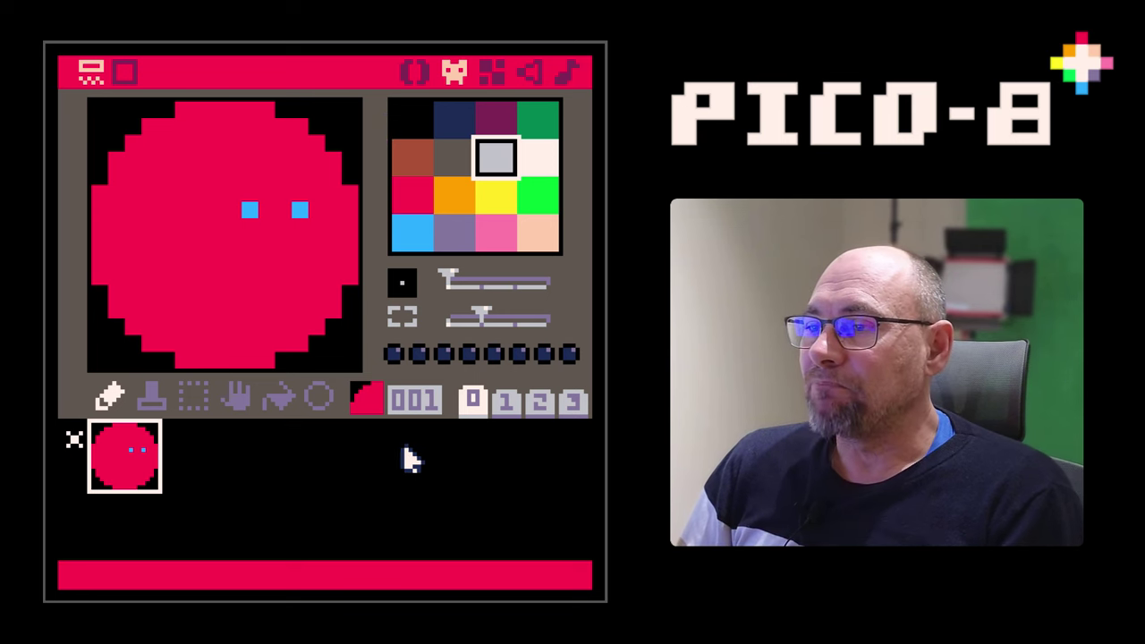
pyautogui.click(413, 74)
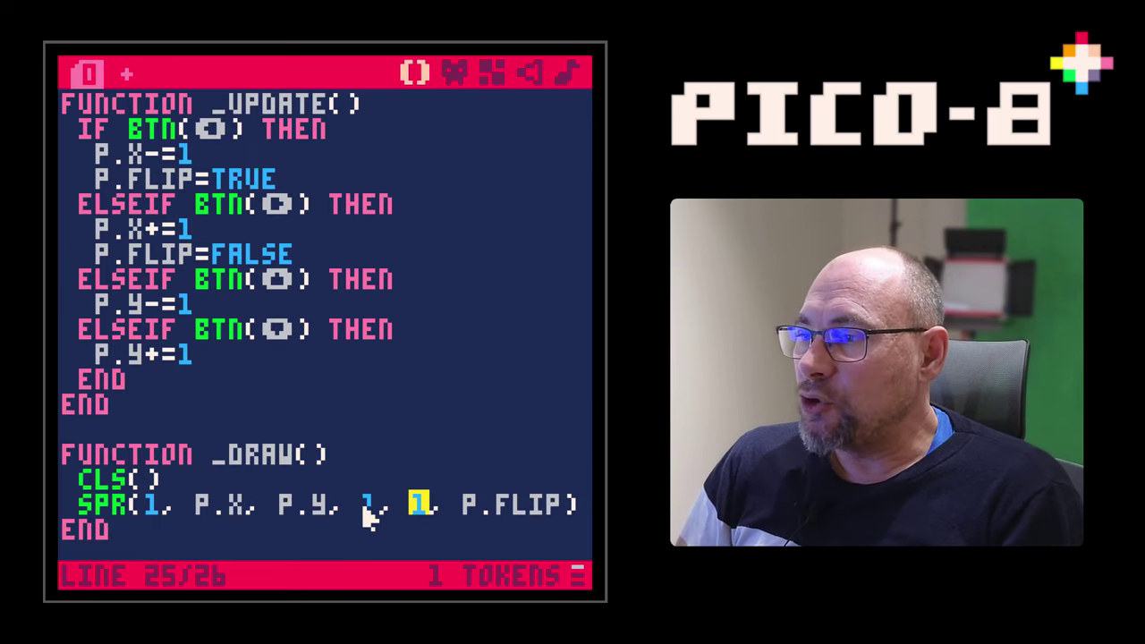
pyautogui.click(365, 508)
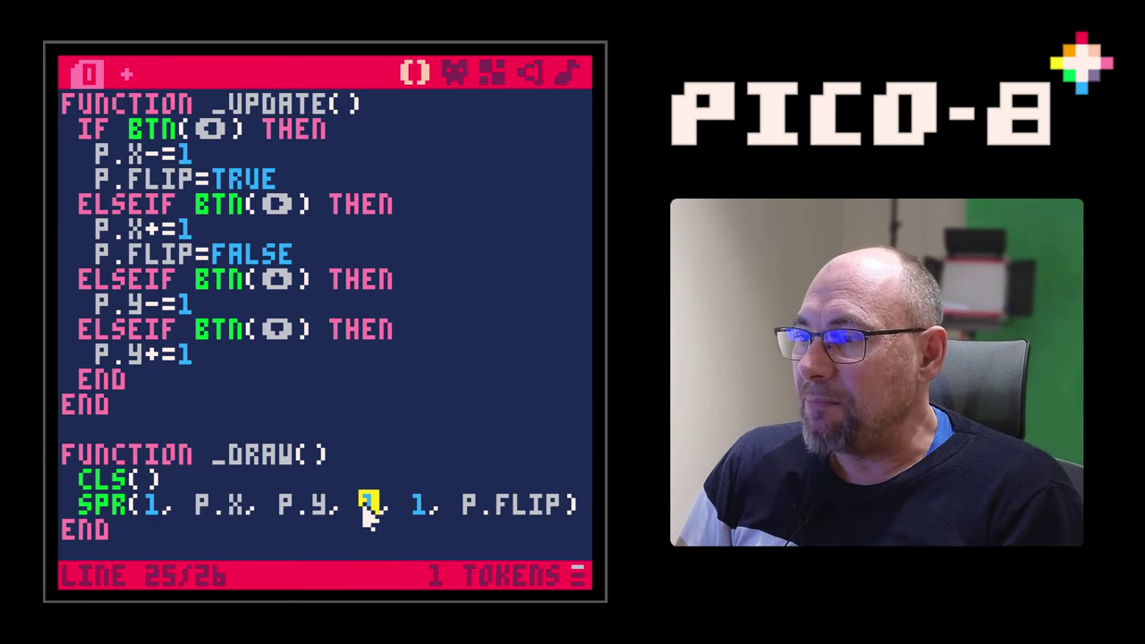
pyautogui.click(152, 508)
pyautogui.doubleClick(235, 508)
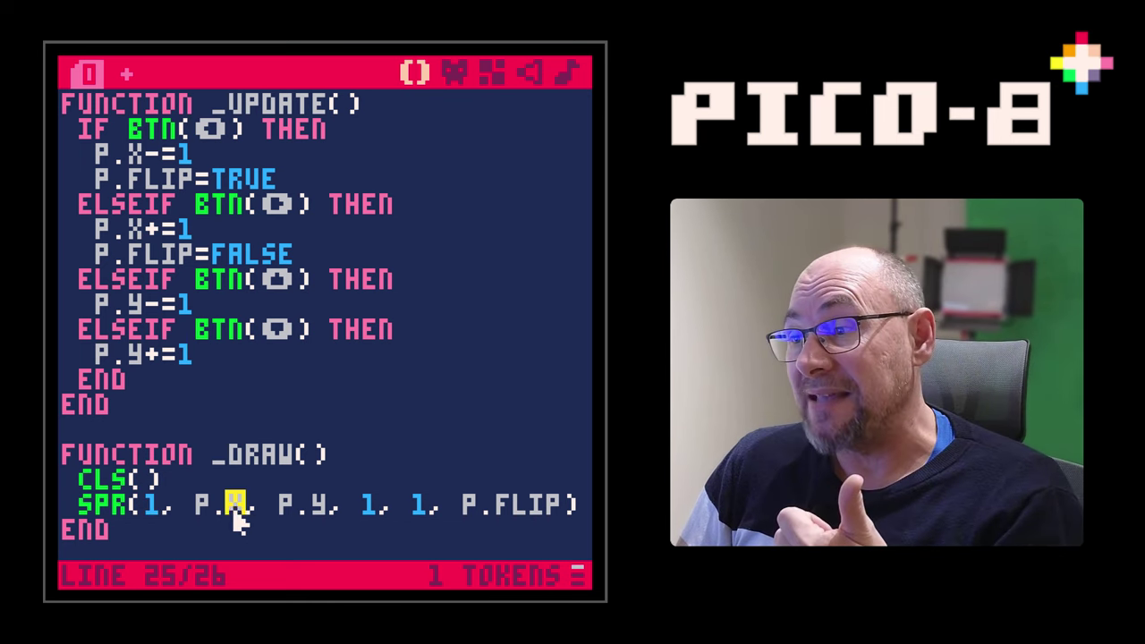
pyautogui.click(368, 517)
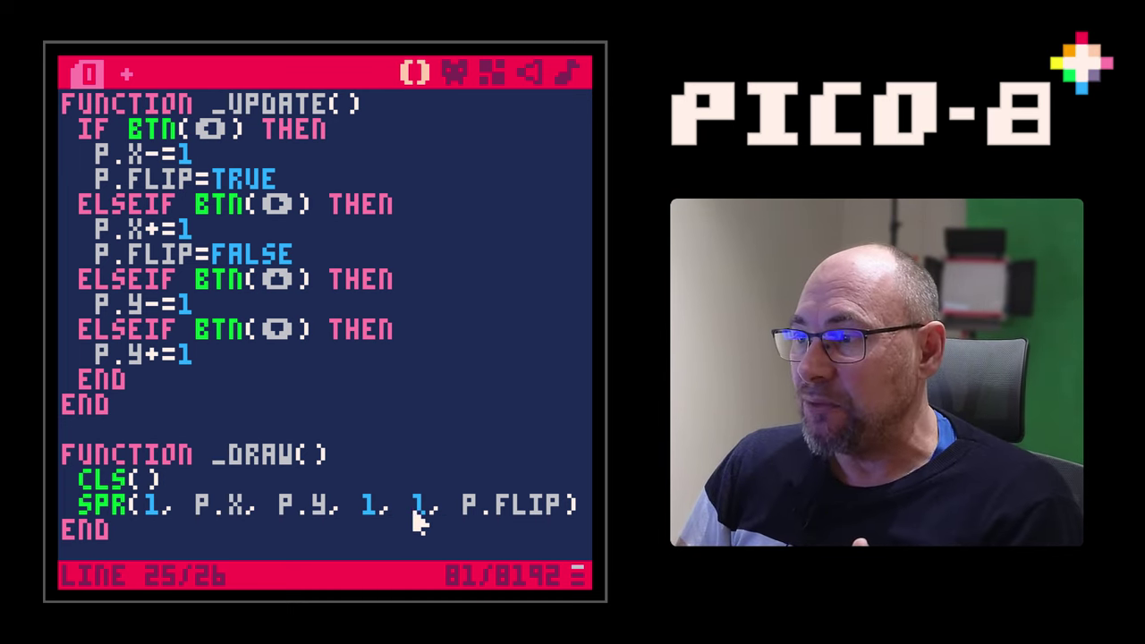
pyautogui.click(454, 73)
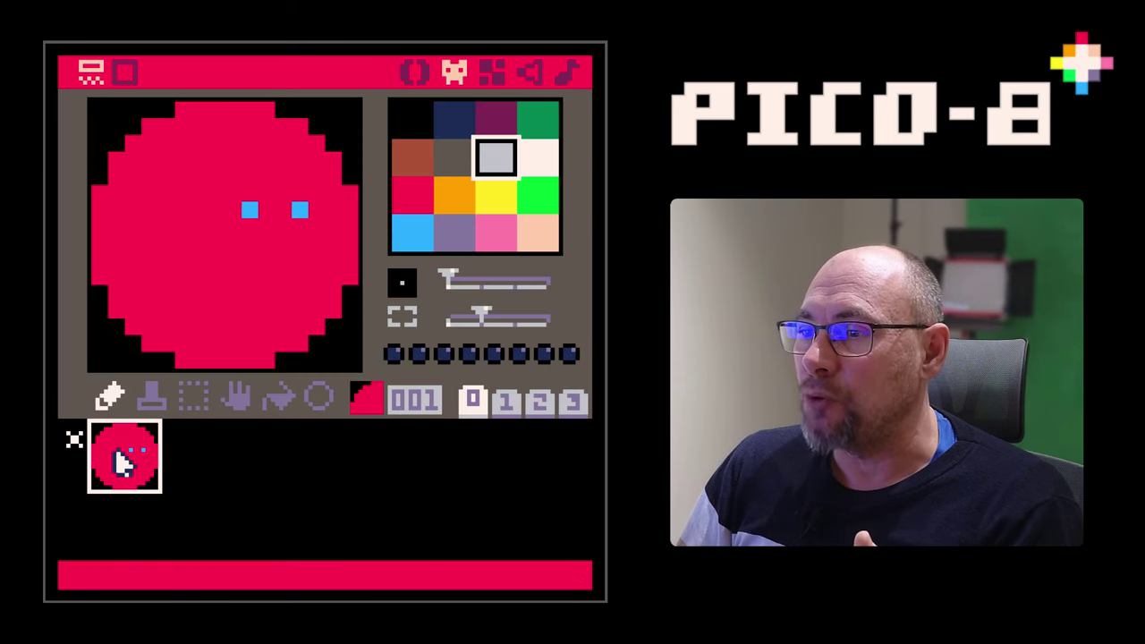
# Set the sprite canvas zoom back to 1X and return to the code editor
pyautogui.moveTo(474, 317); pyautogui.dragTo(450, 317)
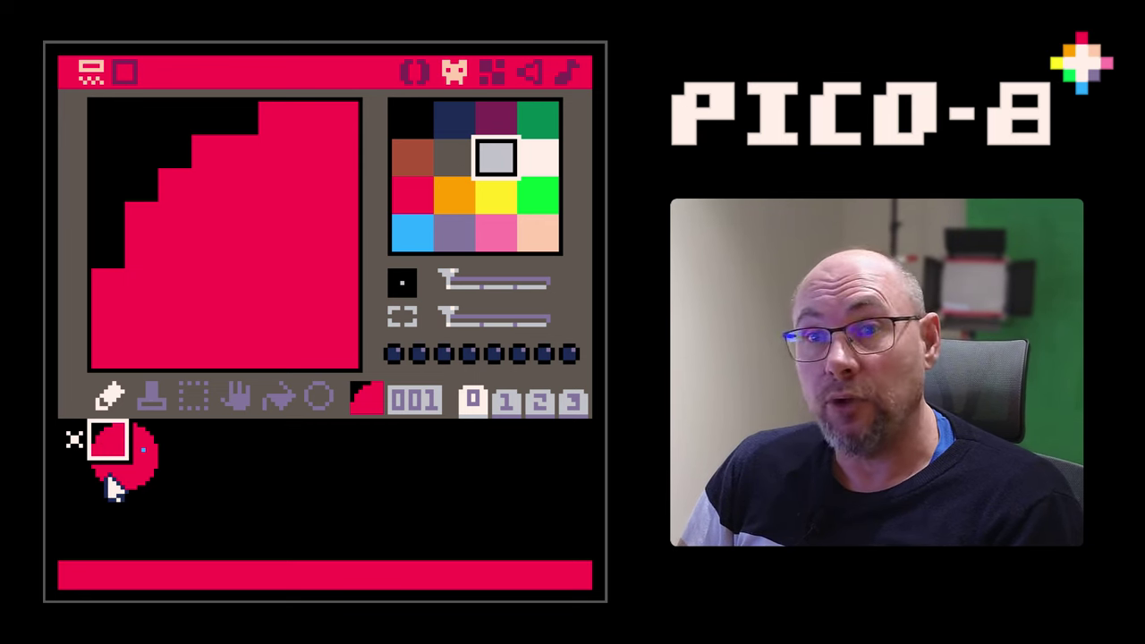
pyautogui.press('Escape')
pyautogui.press('Escape')
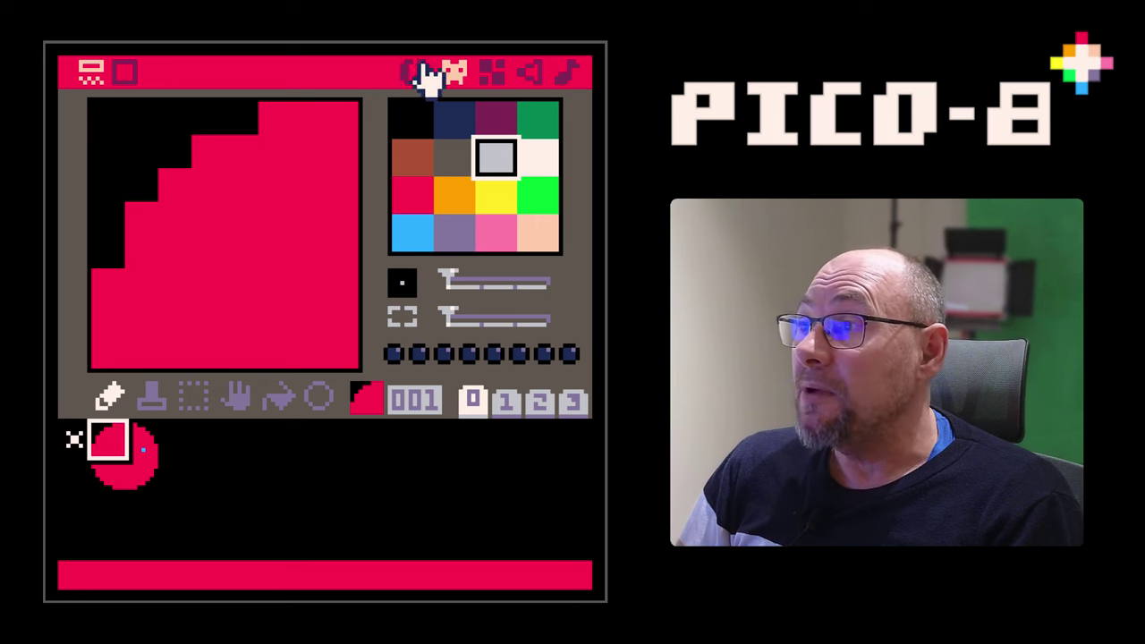
pyautogui.click(415, 71)
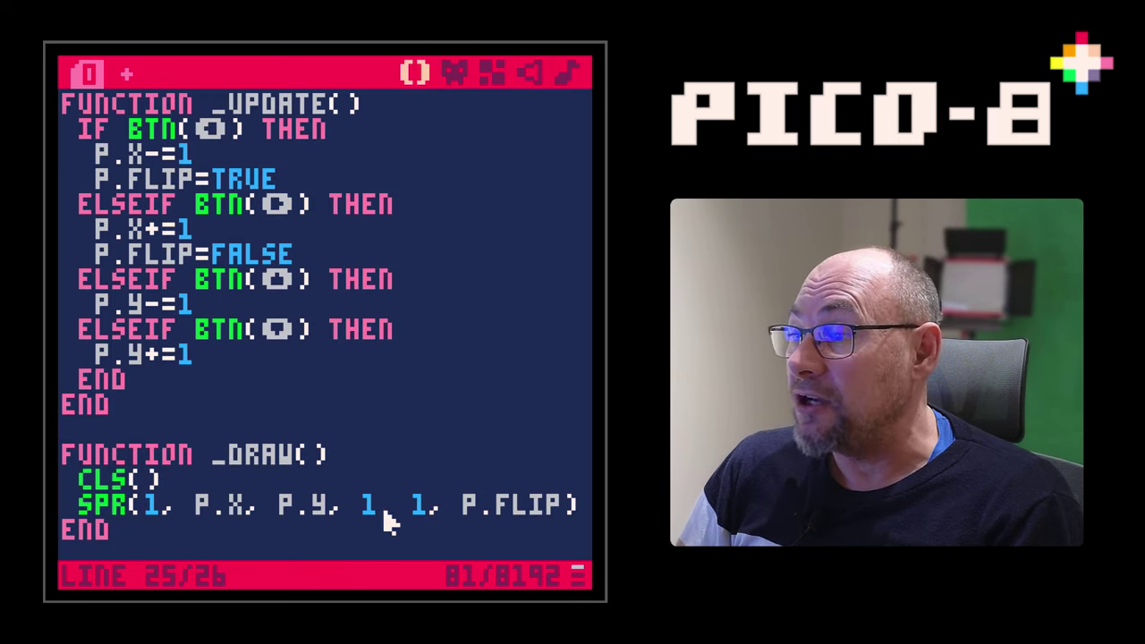
# Change the SPR width and height arguments from 1, 1 to 2, 2 and run the cart
pyautogui.press('BackSpace')
pyautogui.write('2')
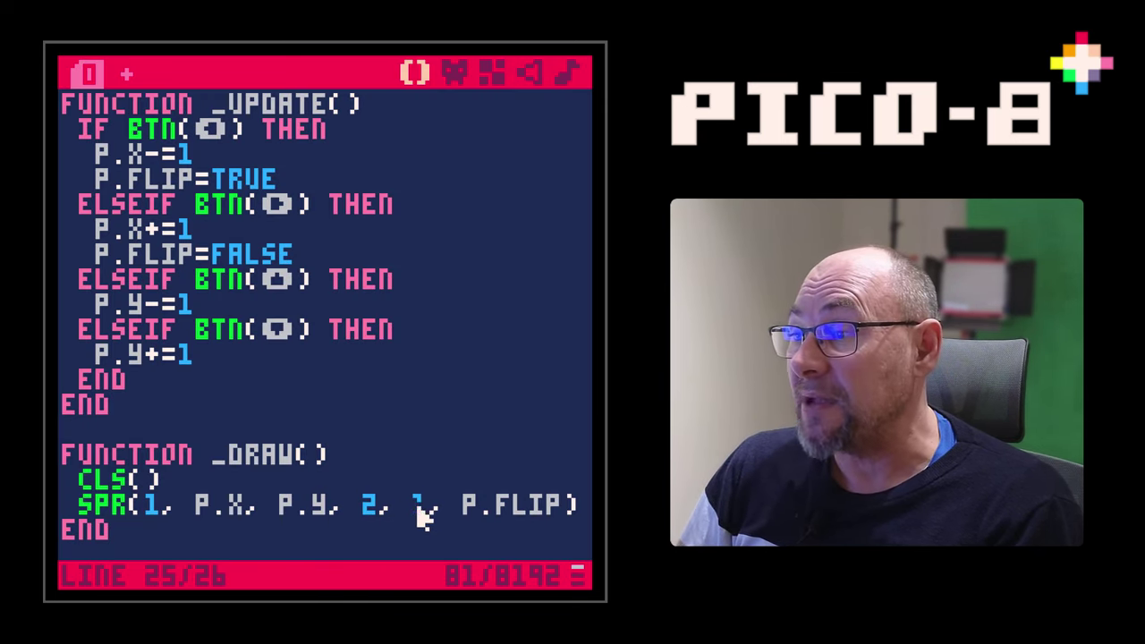
pyautogui.press('BackSpace')
pyautogui.write('2')
pyautogui.hotkey('ctrl', 'r')
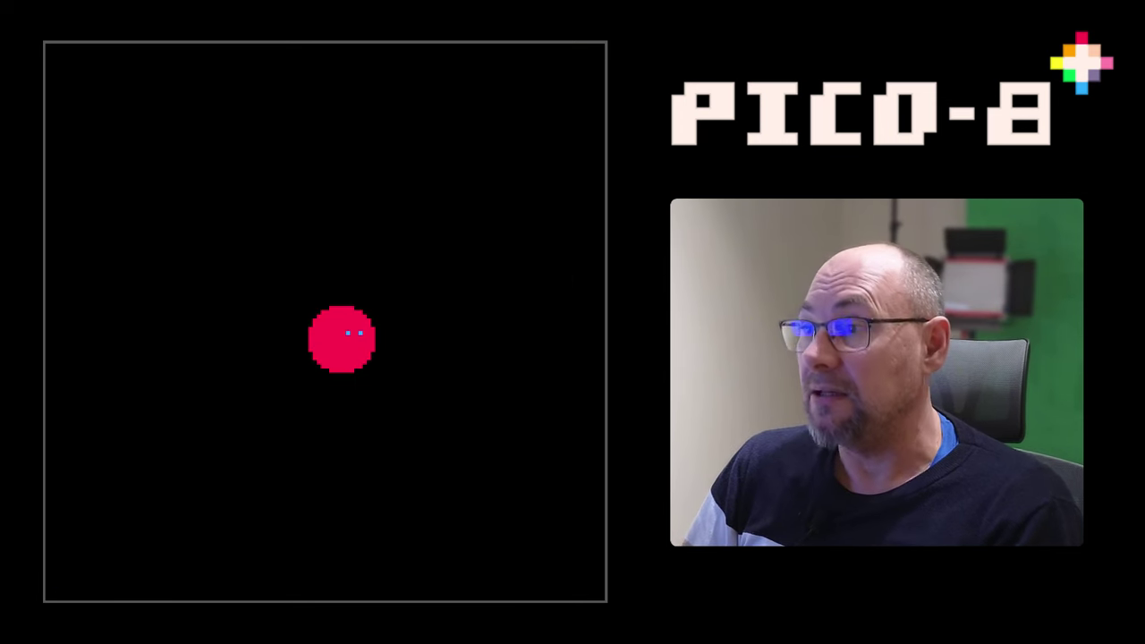
# Steer the big circle around in all directions, confirming it flips left and right, then stop
pyautogui.press('Left')
pyautogui.press('Up')
pyautogui.press('Right')
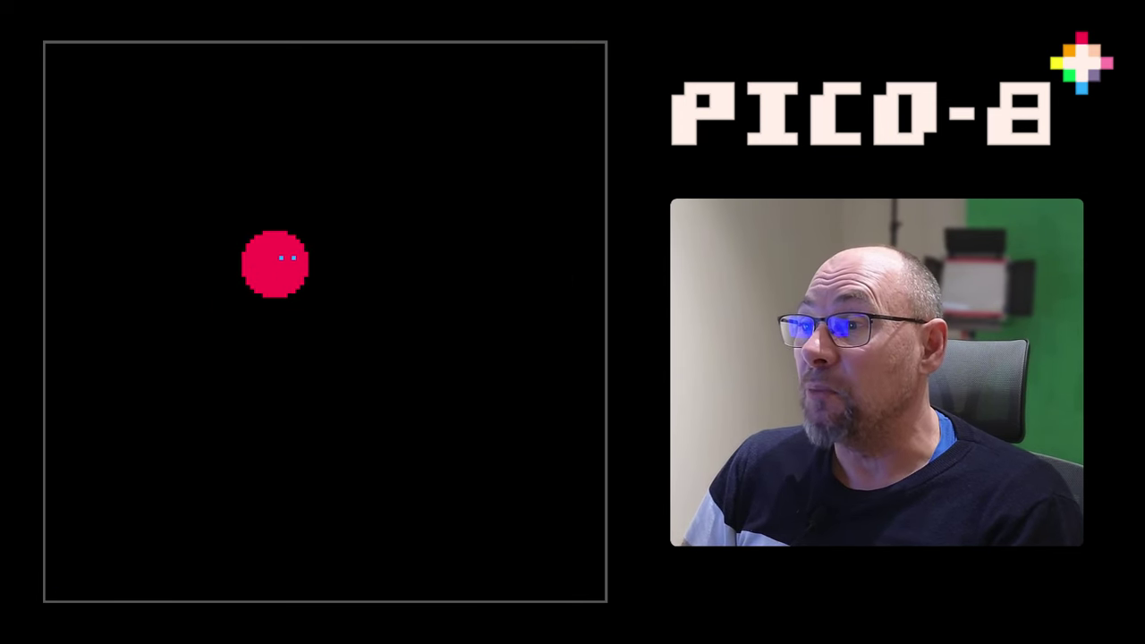
pyautogui.press('Down')
pyautogui.press('Left')
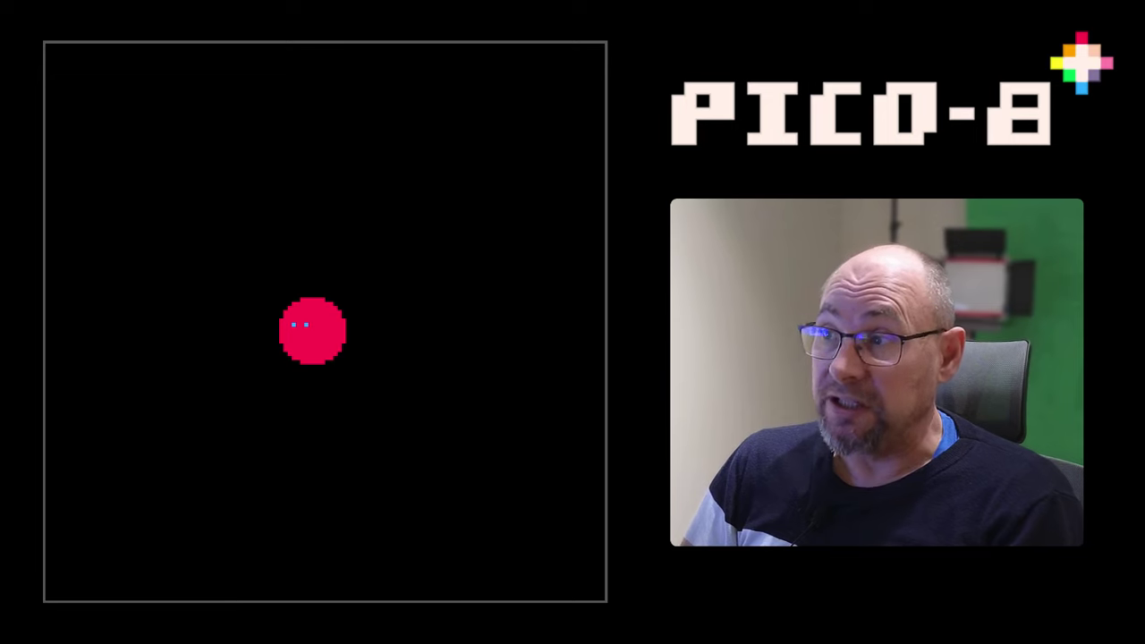
pyautogui.press('Right')
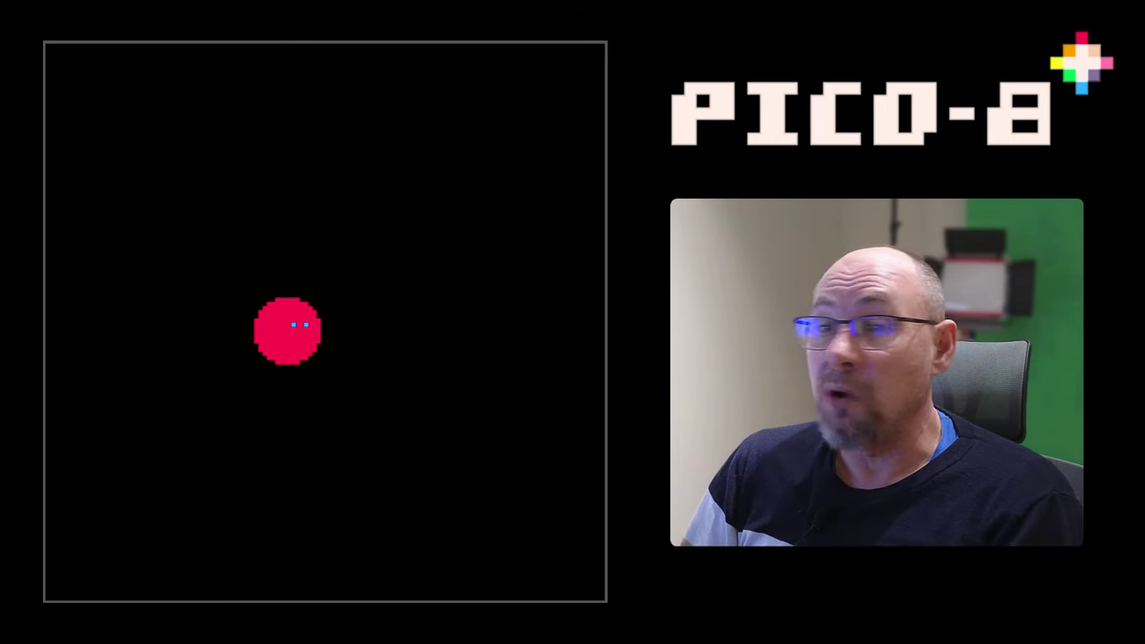
pyautogui.press('Left')
pyautogui.press('Up')
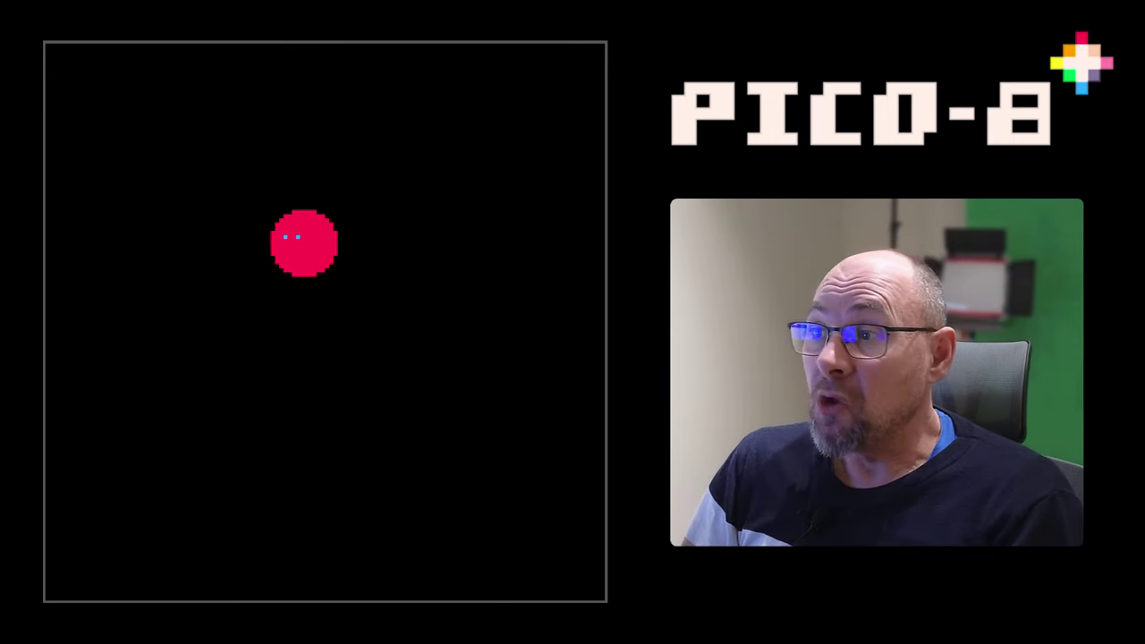
pyautogui.press('Right')
pyautogui.press('Down')
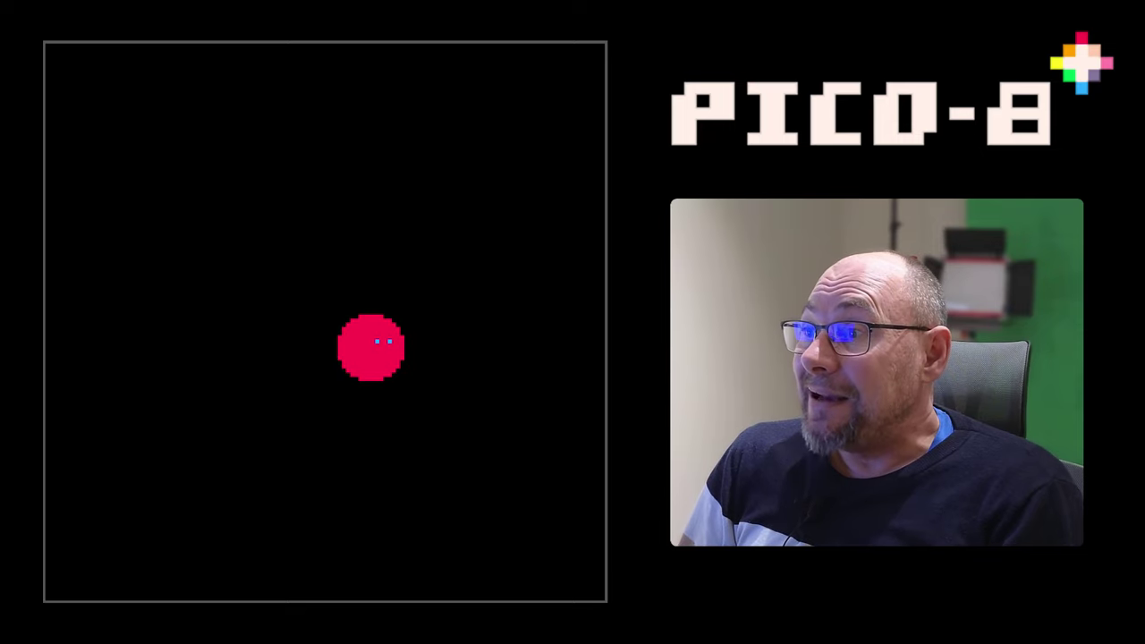
pyautogui.press('Left')
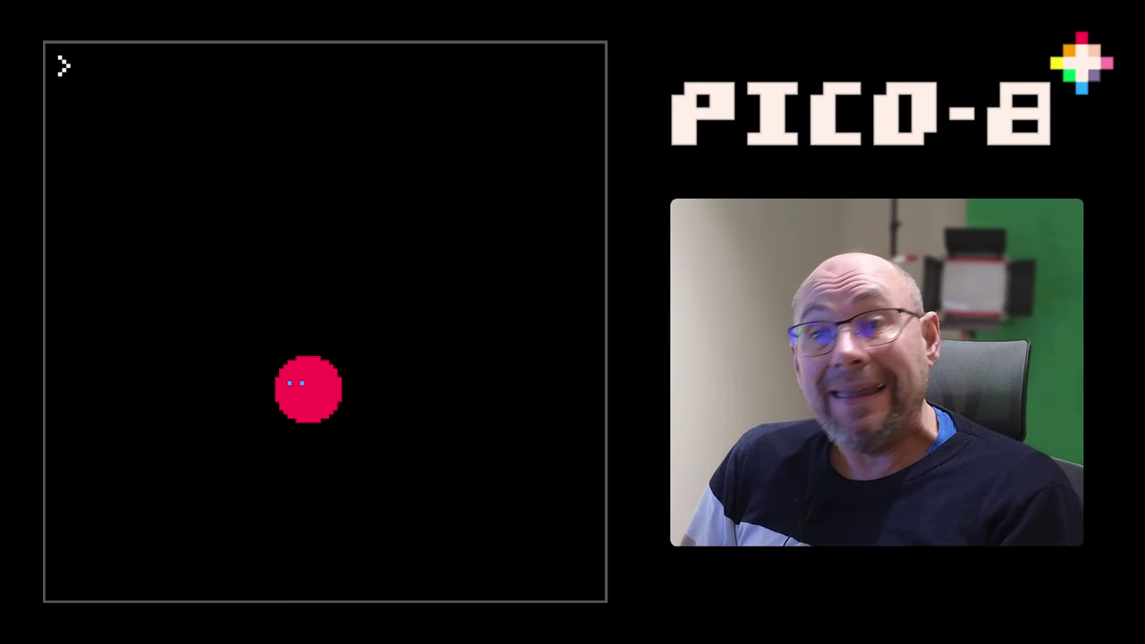
pyautogui.press('Escape')
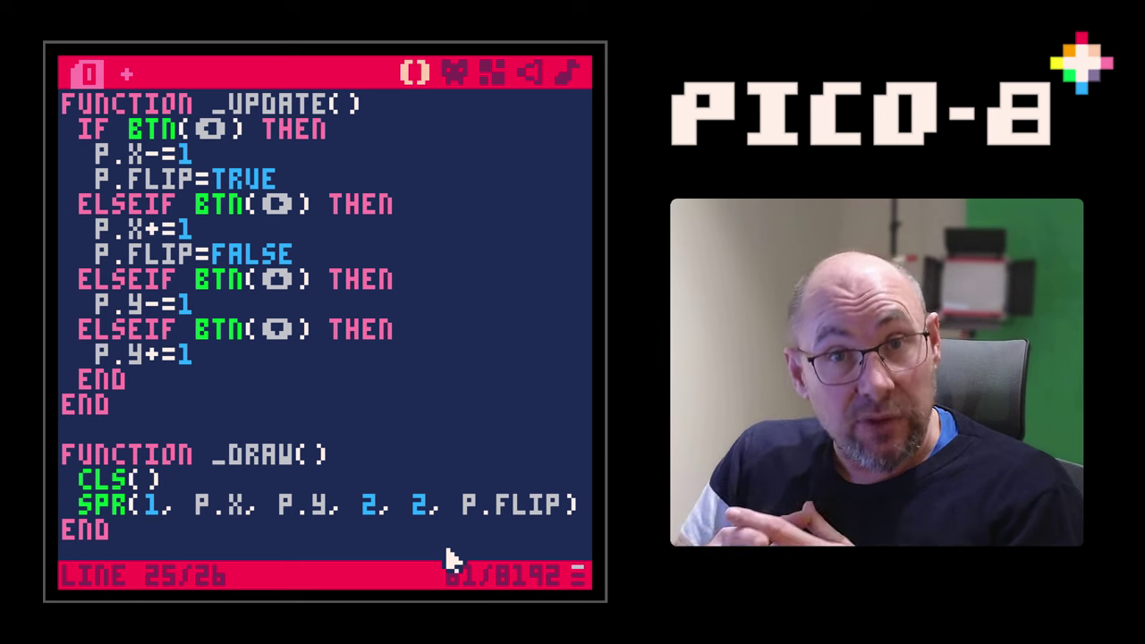